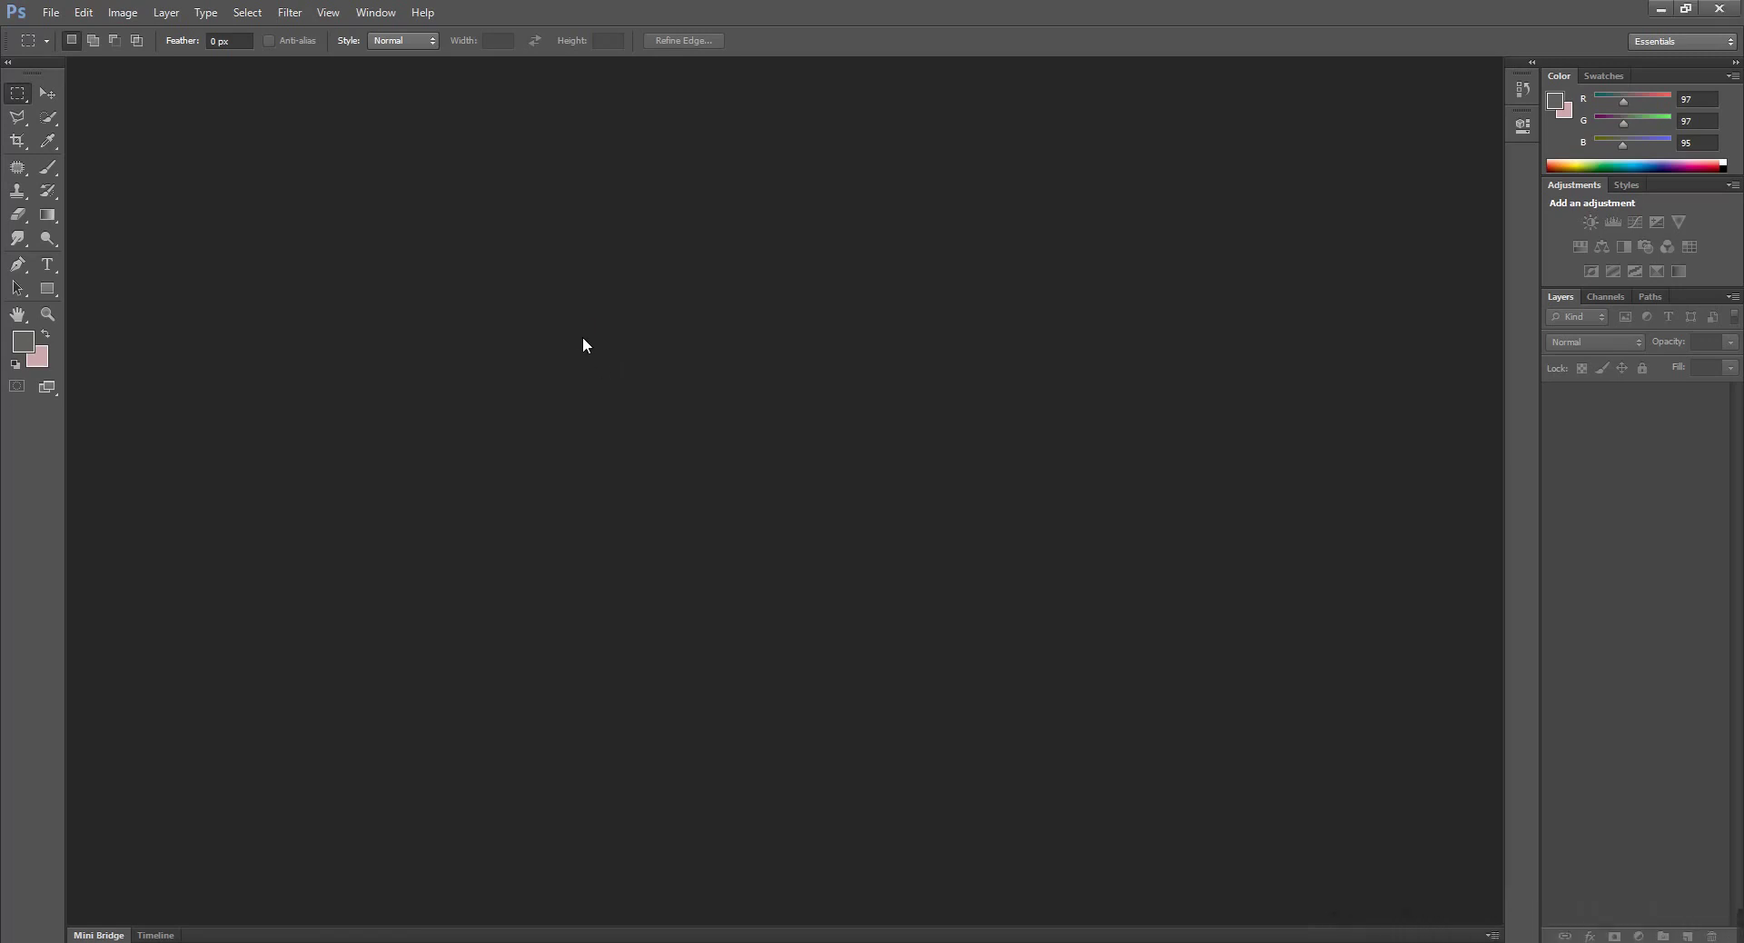
Open all three portrait images from folder 06
{"action": "double_click", "coordinate": [583, 346]}
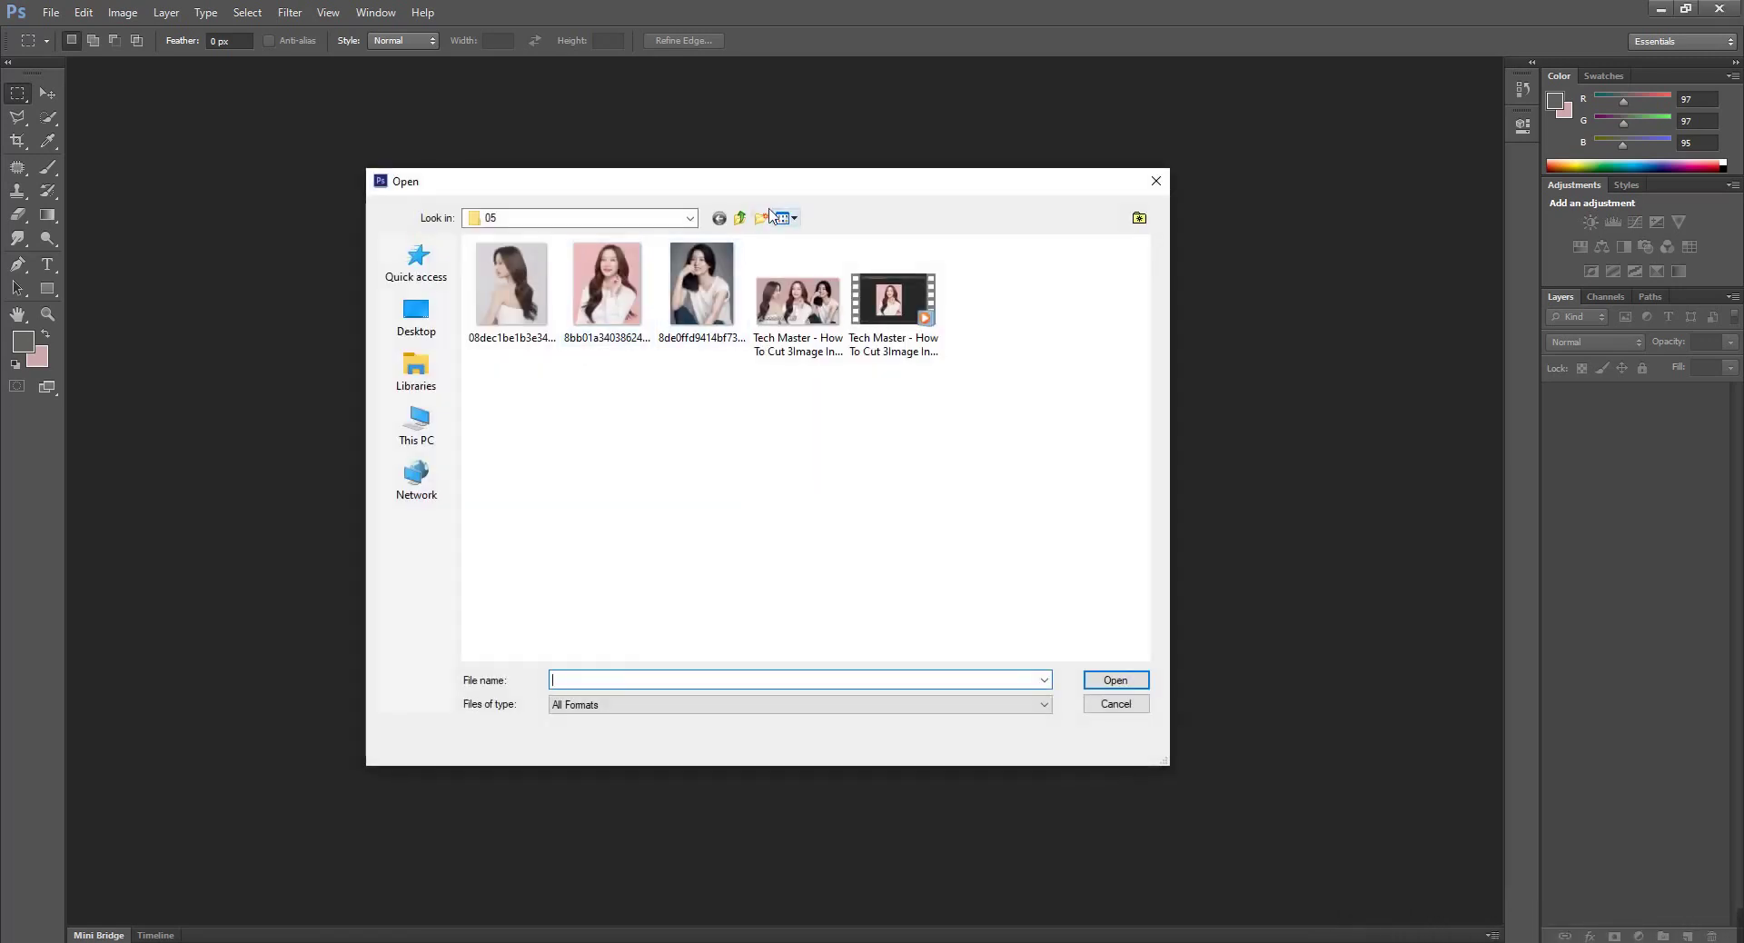
{"action": "left_click", "coordinate": [739, 218]}
{"action": "double_click", "coordinate": [530, 373]}
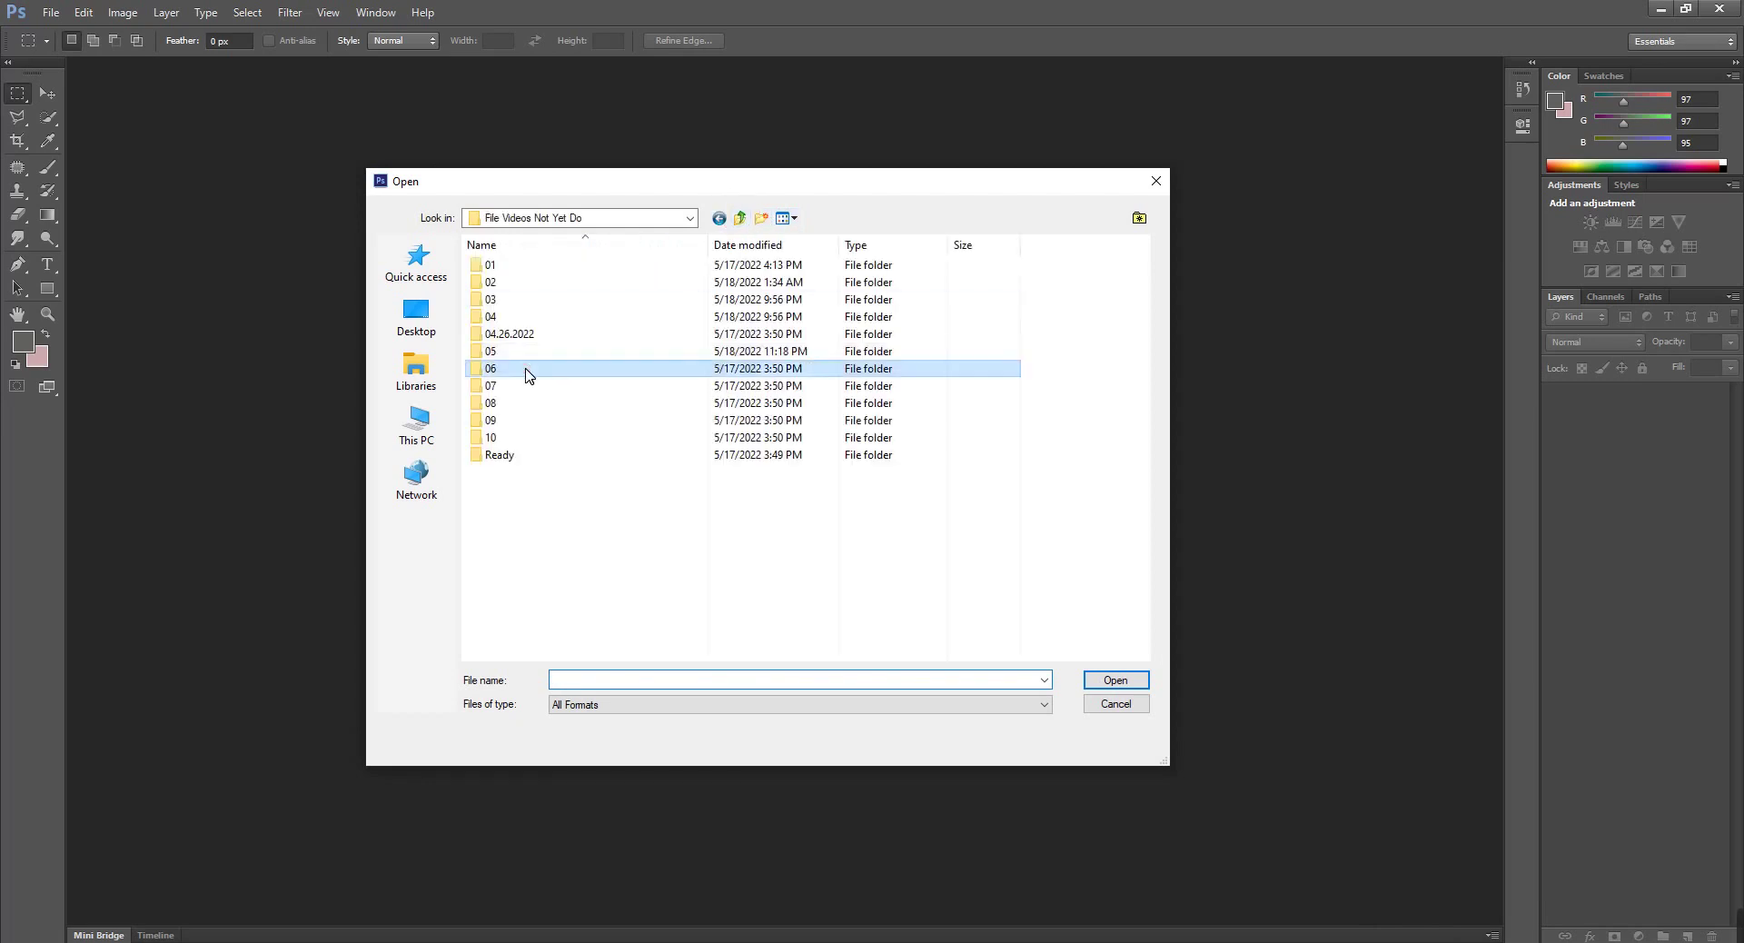
{"action": "left_click_drag", "start_coordinate": [913, 406], "coordinate": [536, 272]}
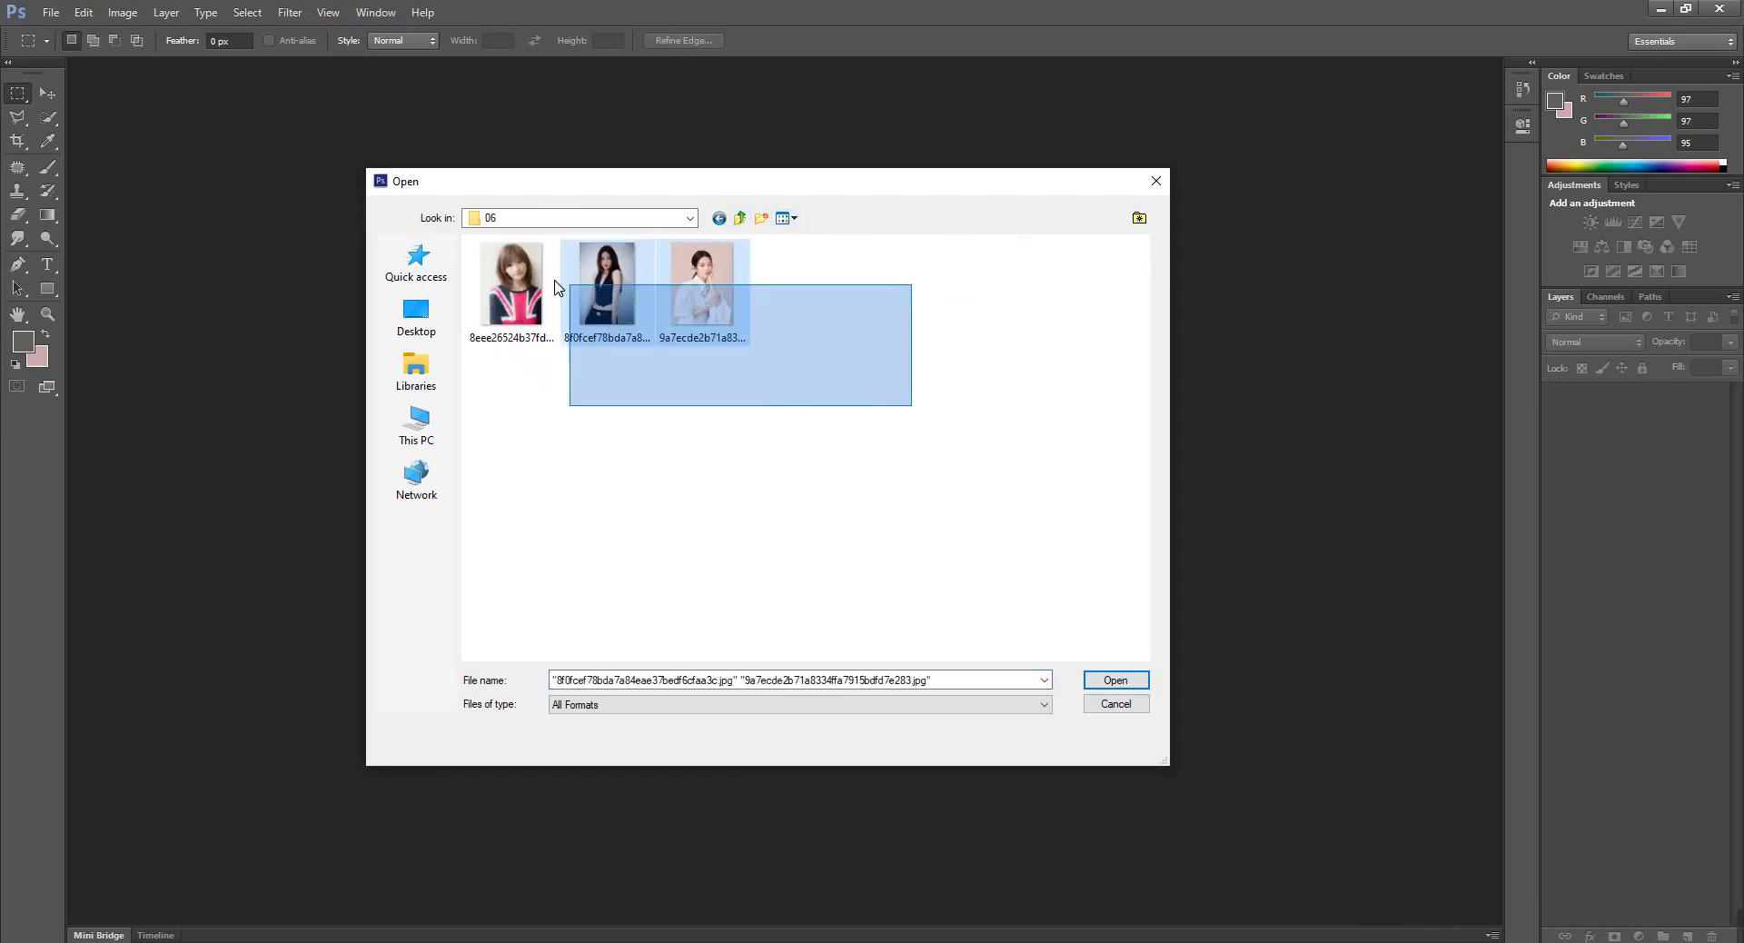
{"action": "left_click", "coordinate": [1118, 680]}
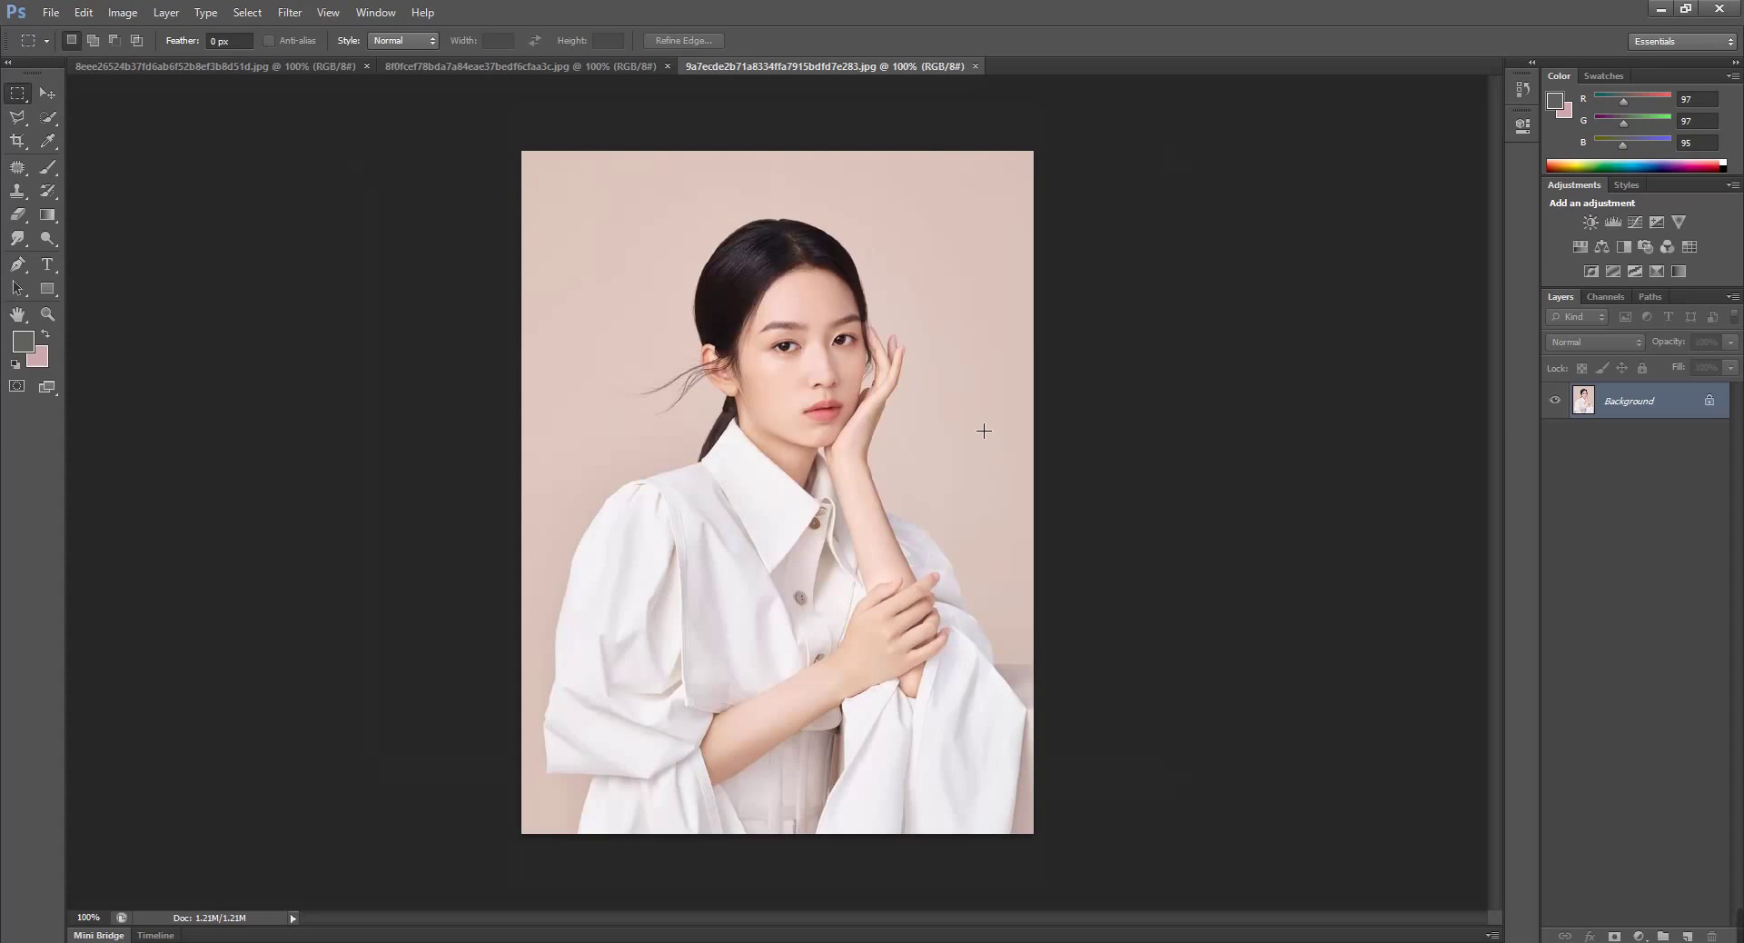
Look through the black-vest, Union Jack and white-shirt portrait documents
{"action": "left_click", "coordinate": [583, 70]}
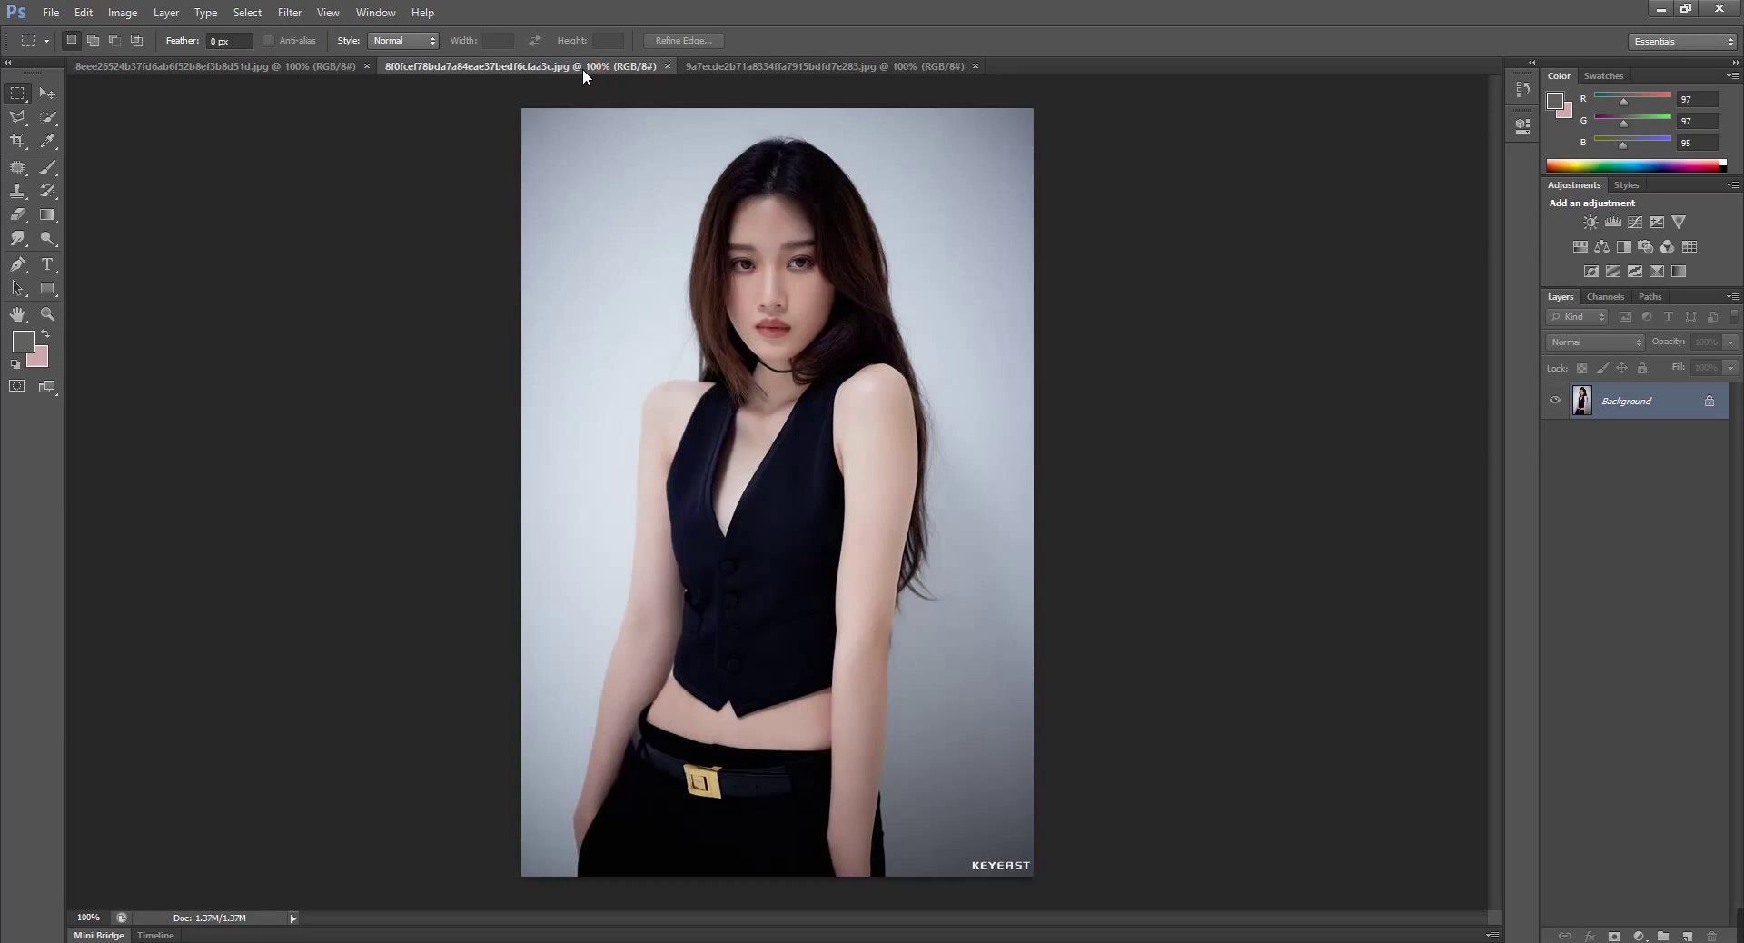
{"action": "left_click", "coordinate": [241, 66]}
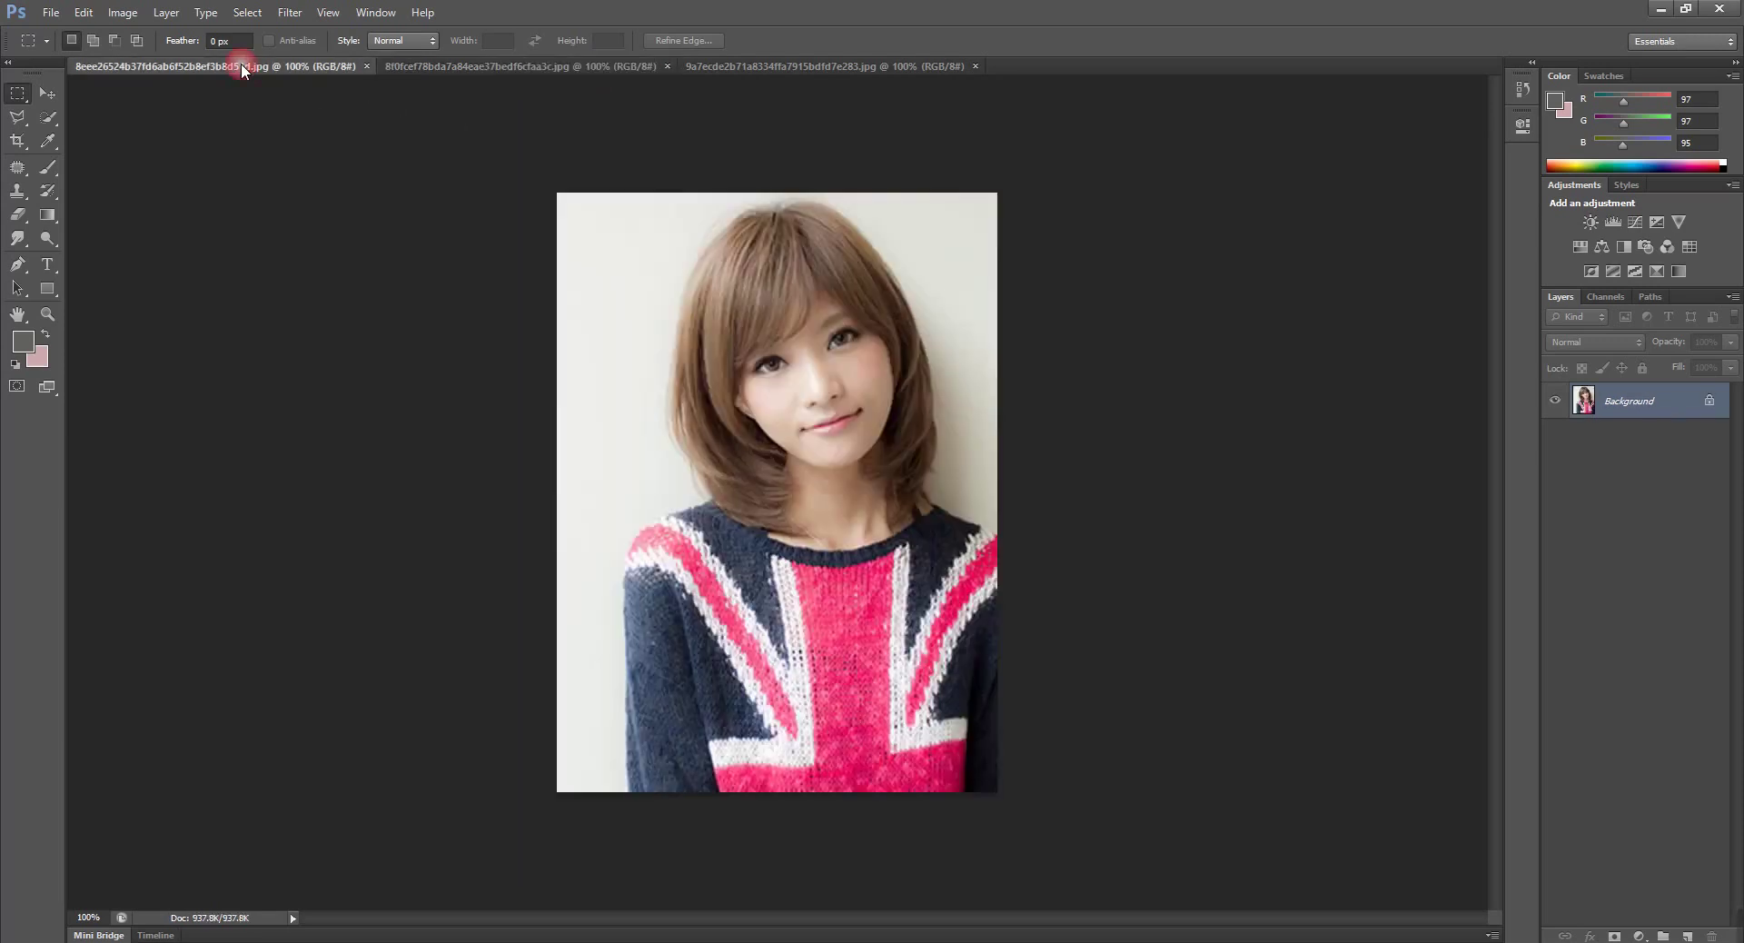
{"action": "left_click", "coordinate": [476, 68]}
{"action": "left_click", "coordinate": [800, 67]}
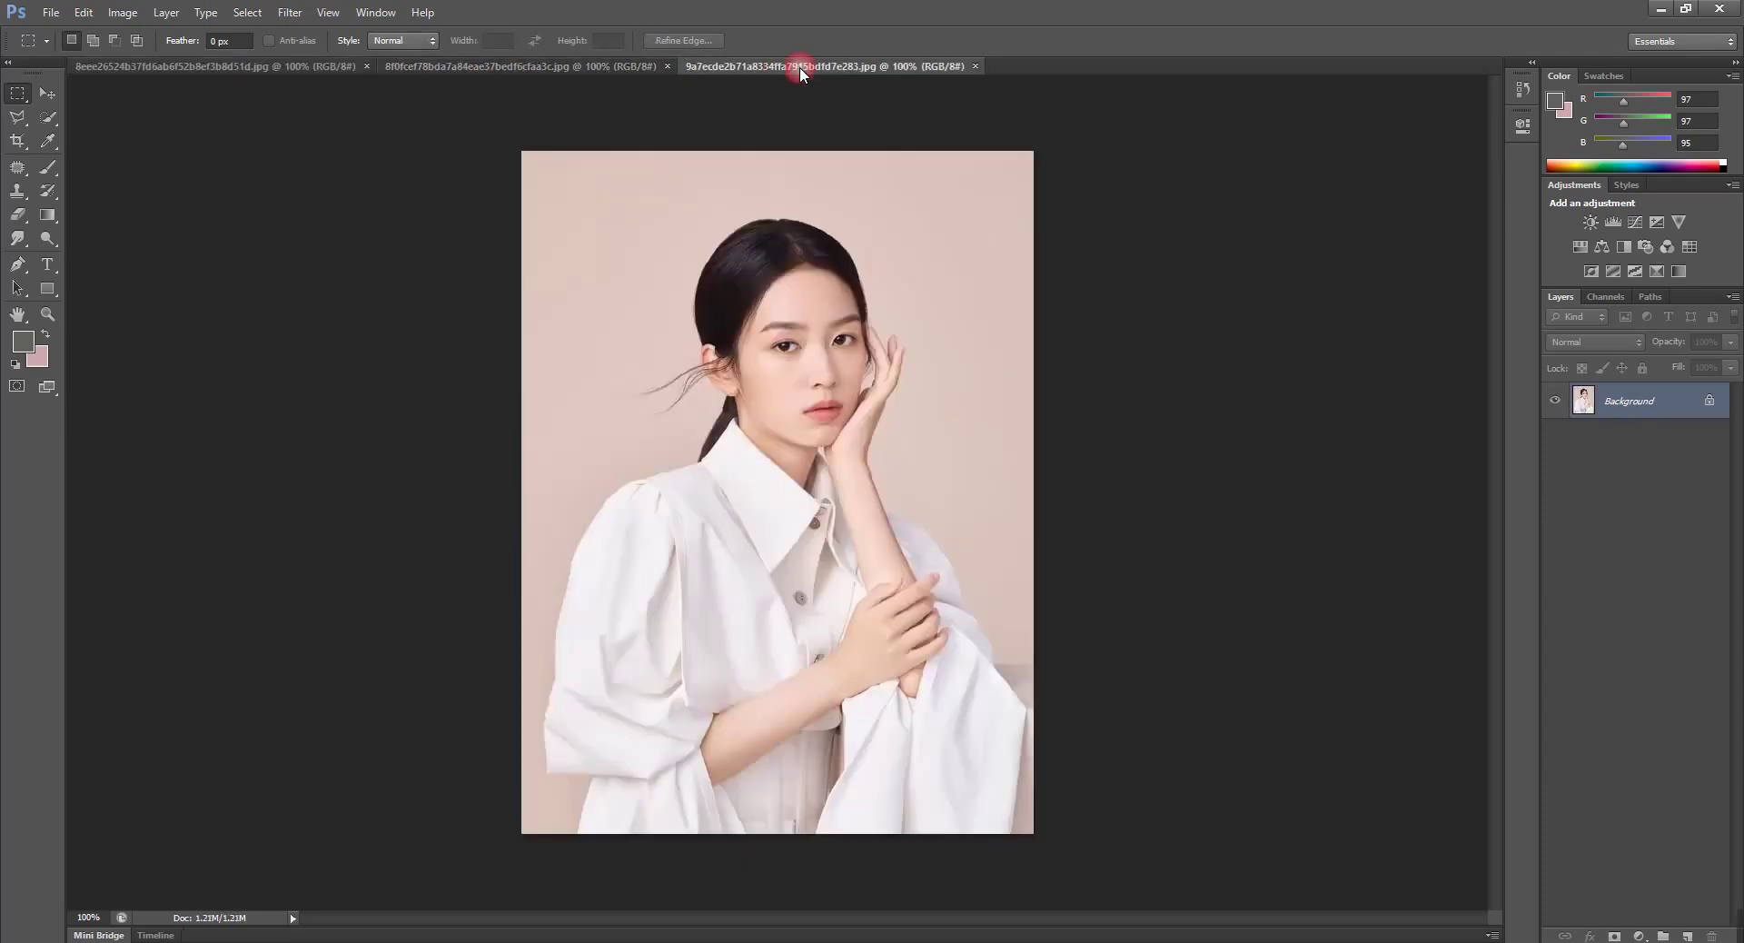
{"action": "left_click", "coordinate": [51, 12]}
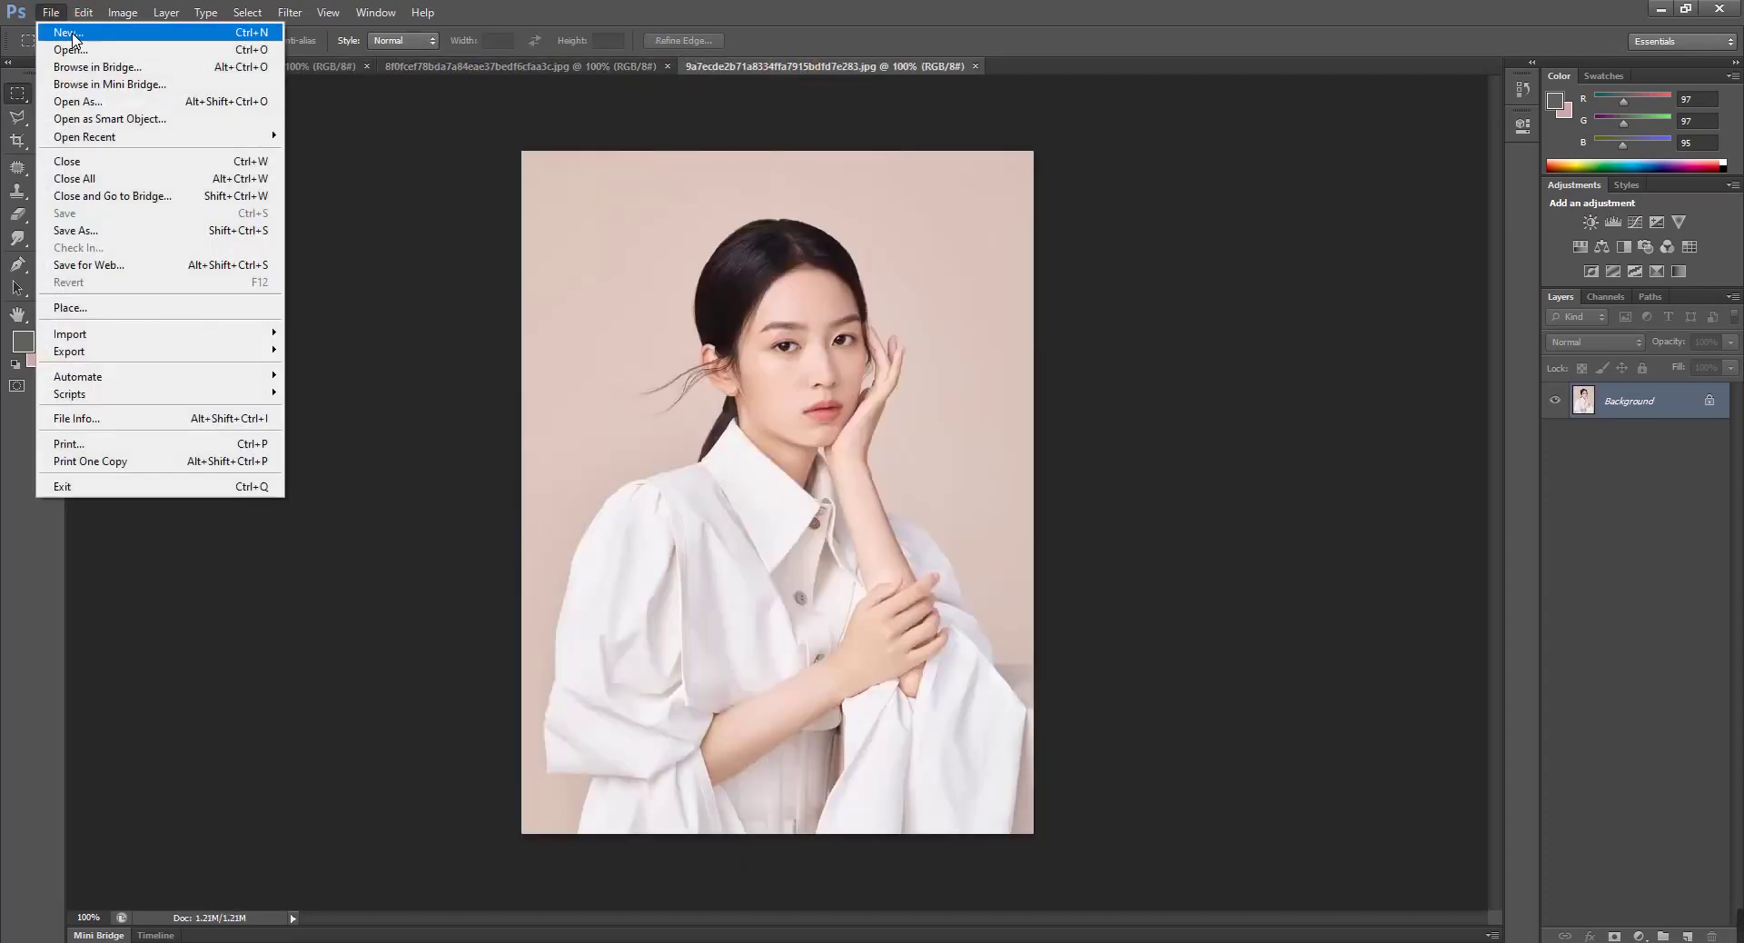
Create a white A4 document from the International Paper preset, then close it
{"action": "left_click", "coordinate": [36, 30]}
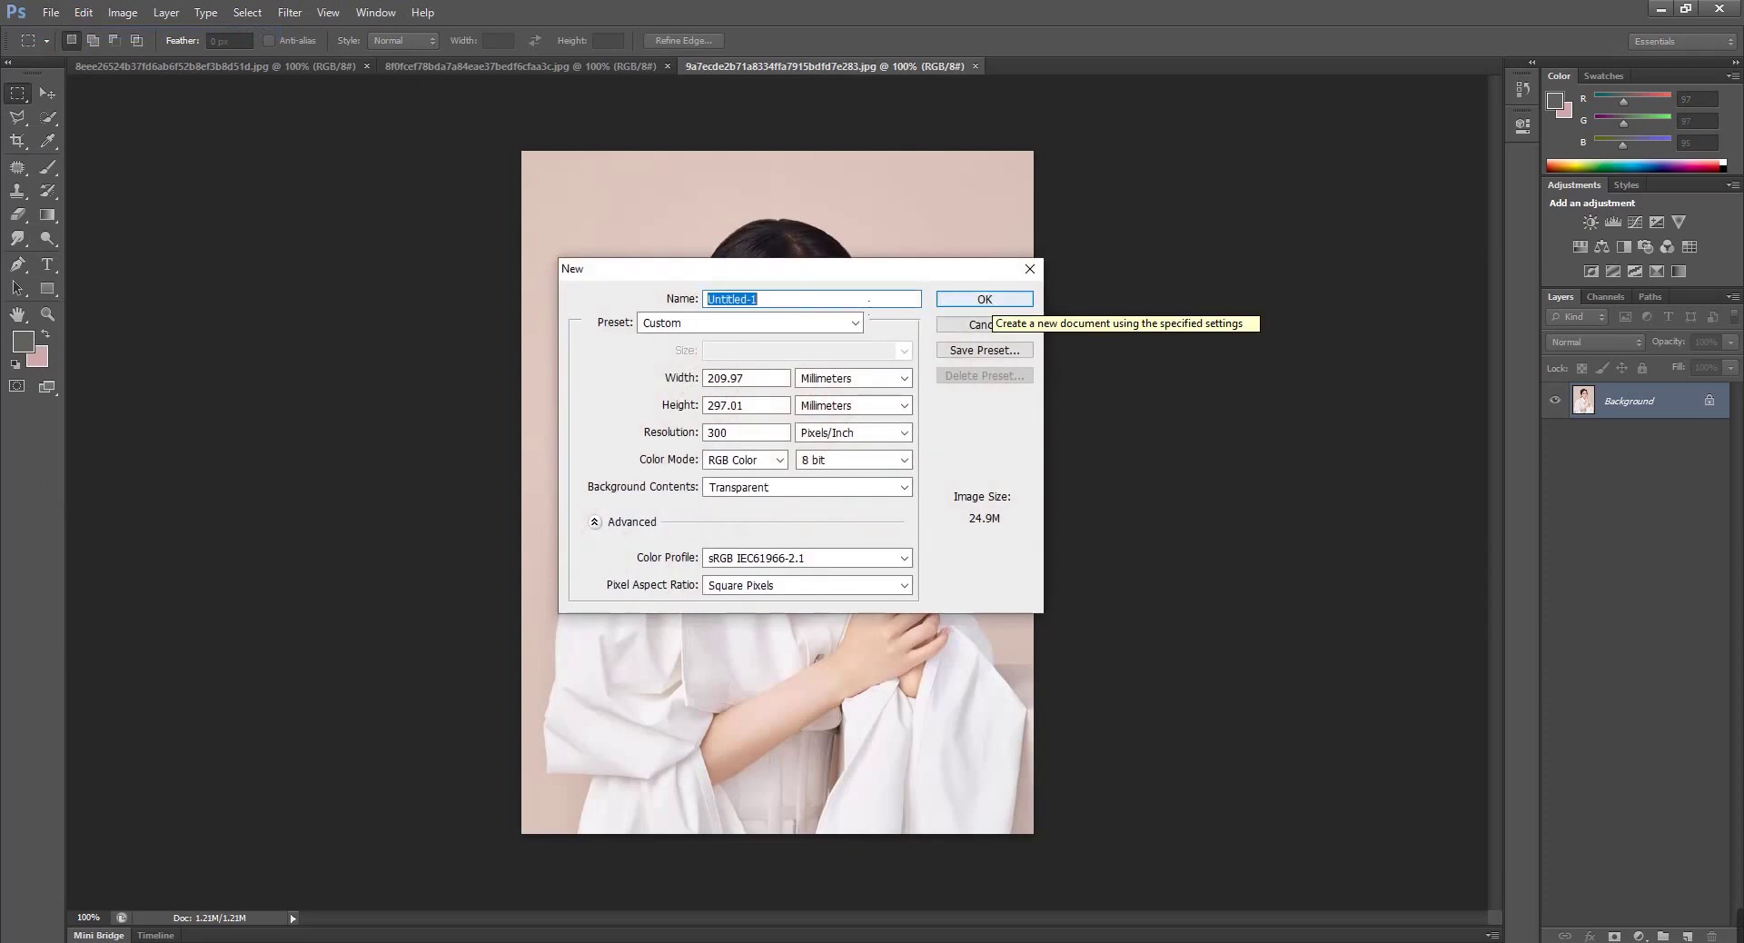
{"action": "left_click", "coordinate": [855, 323]}
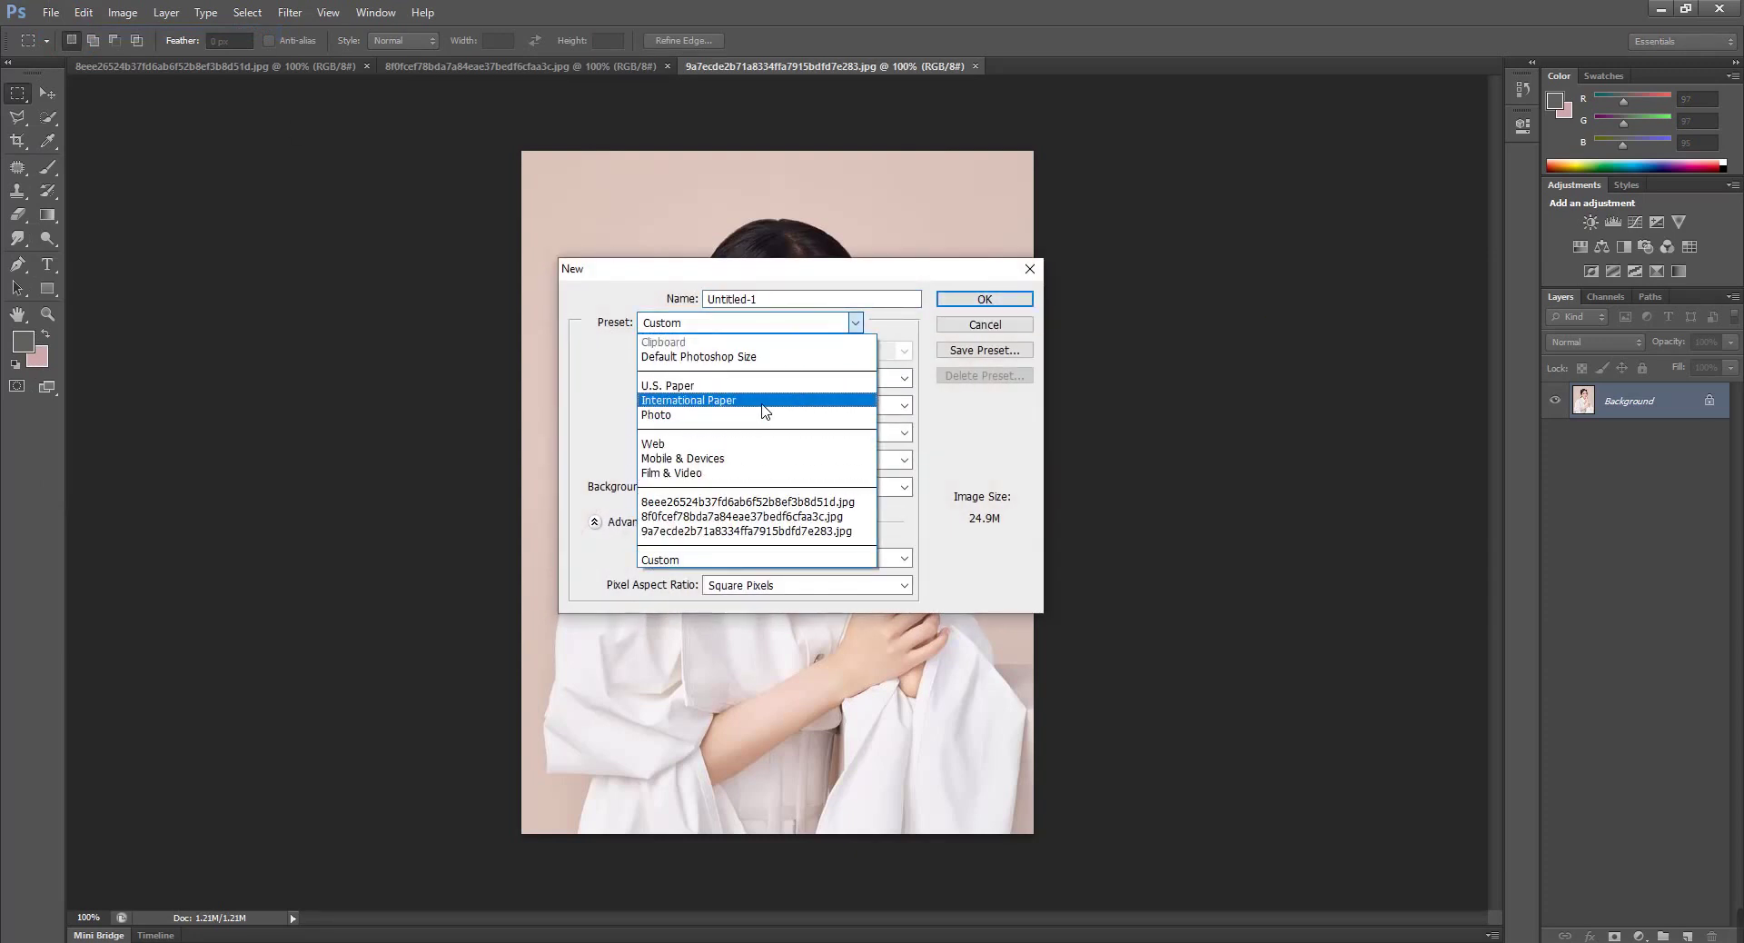
{"action": "left_click", "coordinate": [766, 400]}
{"action": "left_click", "coordinate": [985, 300]}
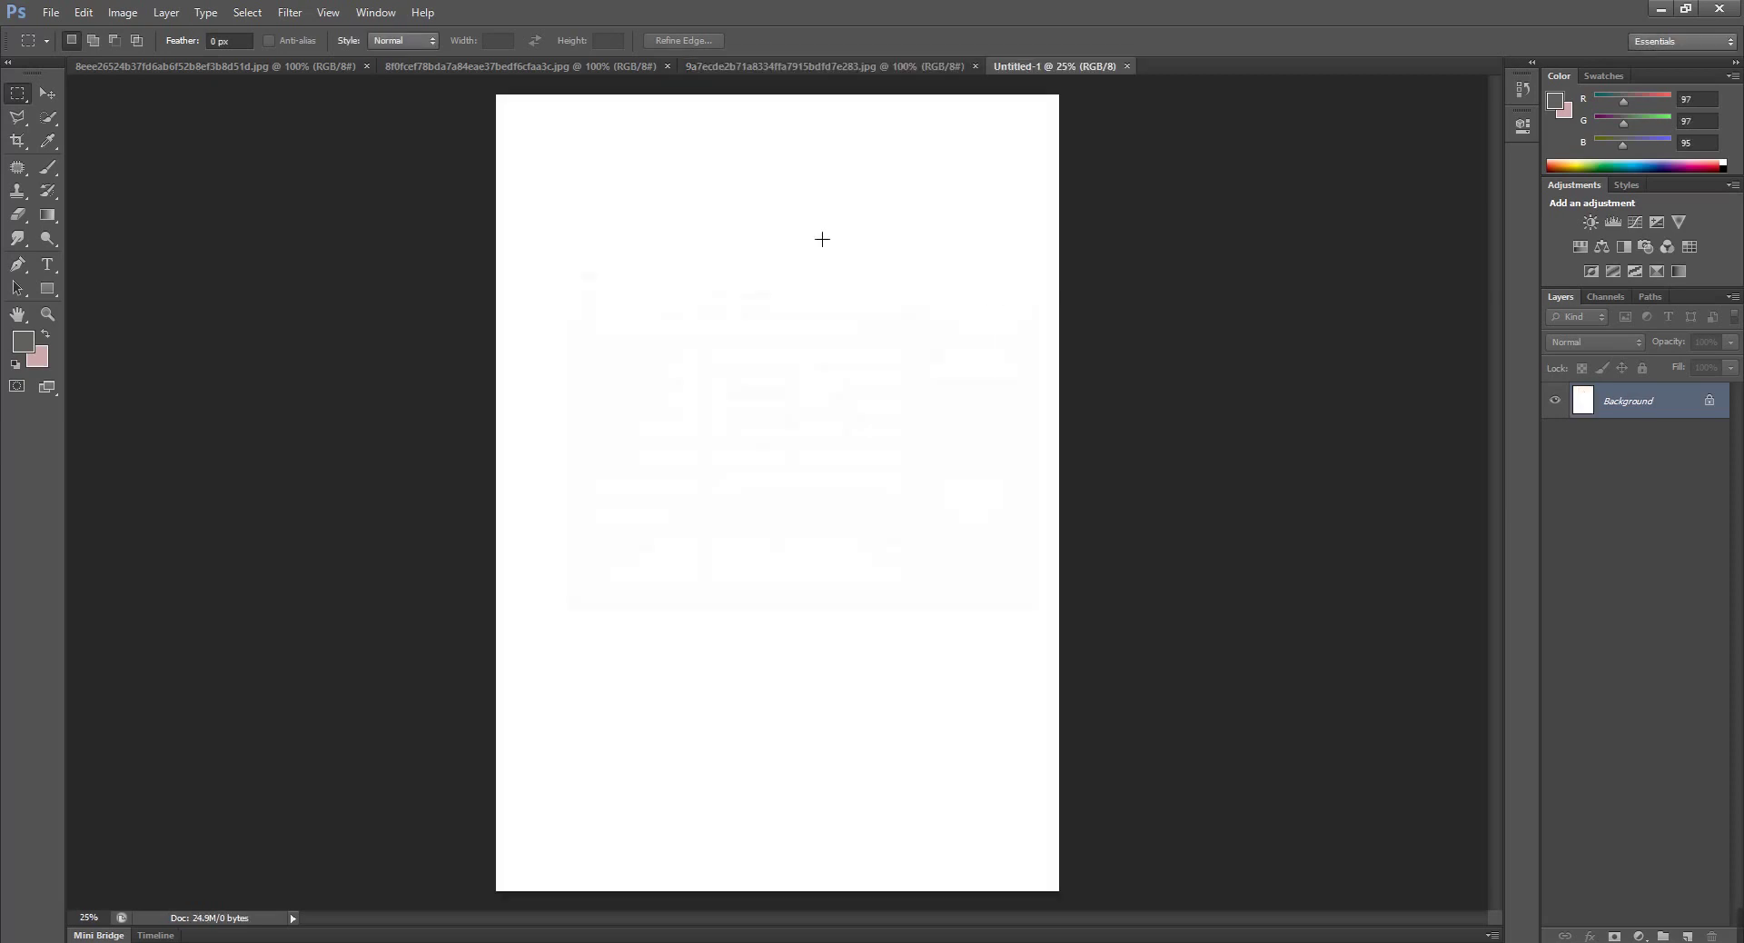
{"action": "left_click", "coordinate": [1126, 67]}
Create an A4 document at 210×297 mm, 300 ppi, with a transparent background
{"action": "left_click", "coordinate": [82, 12]}
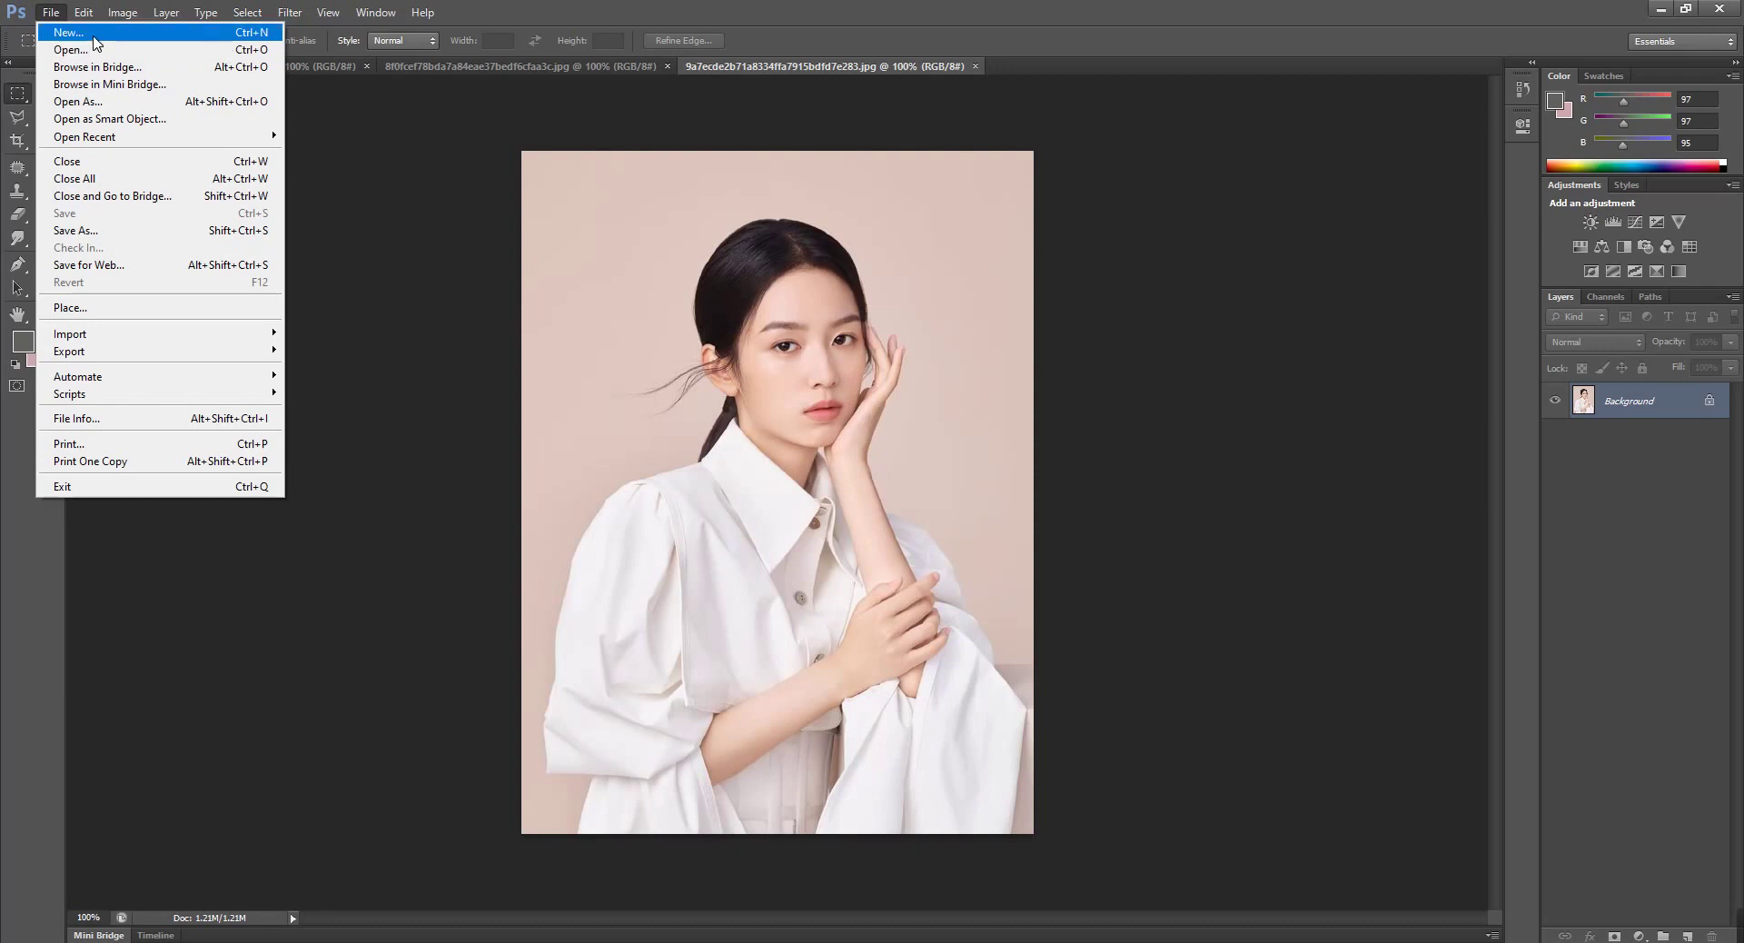
{"action": "left_click", "coordinate": [68, 33]}
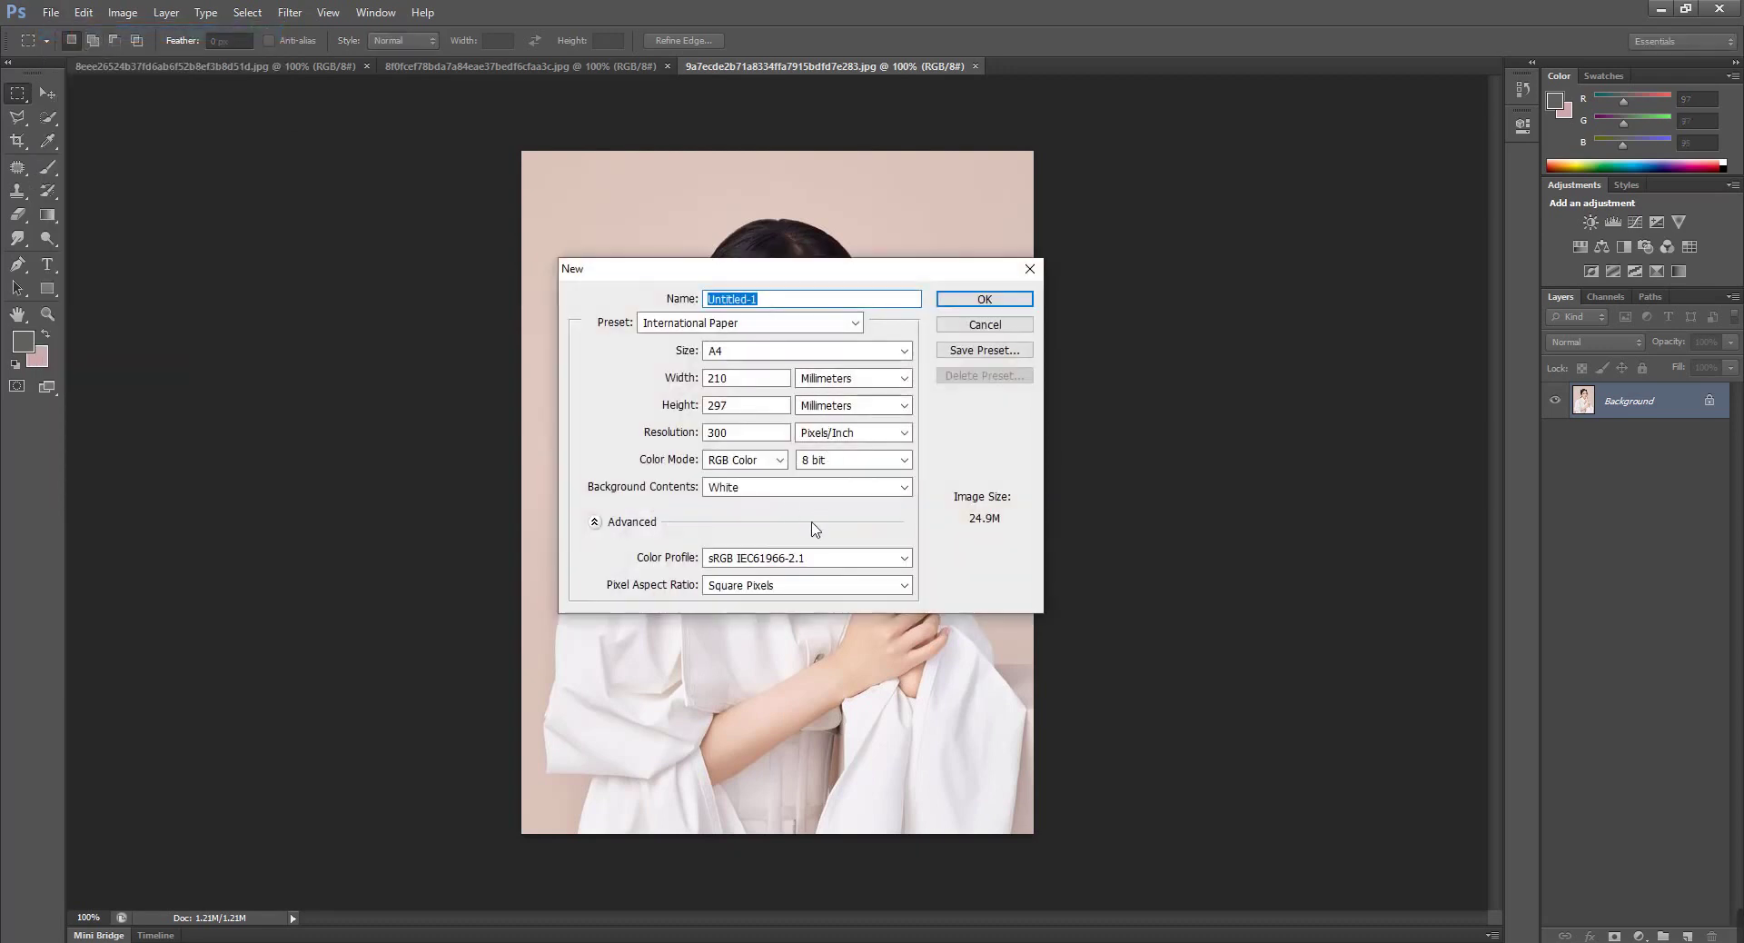
{"action": "left_click", "coordinate": [778, 488]}
{"action": "left_click", "coordinate": [763, 535]}
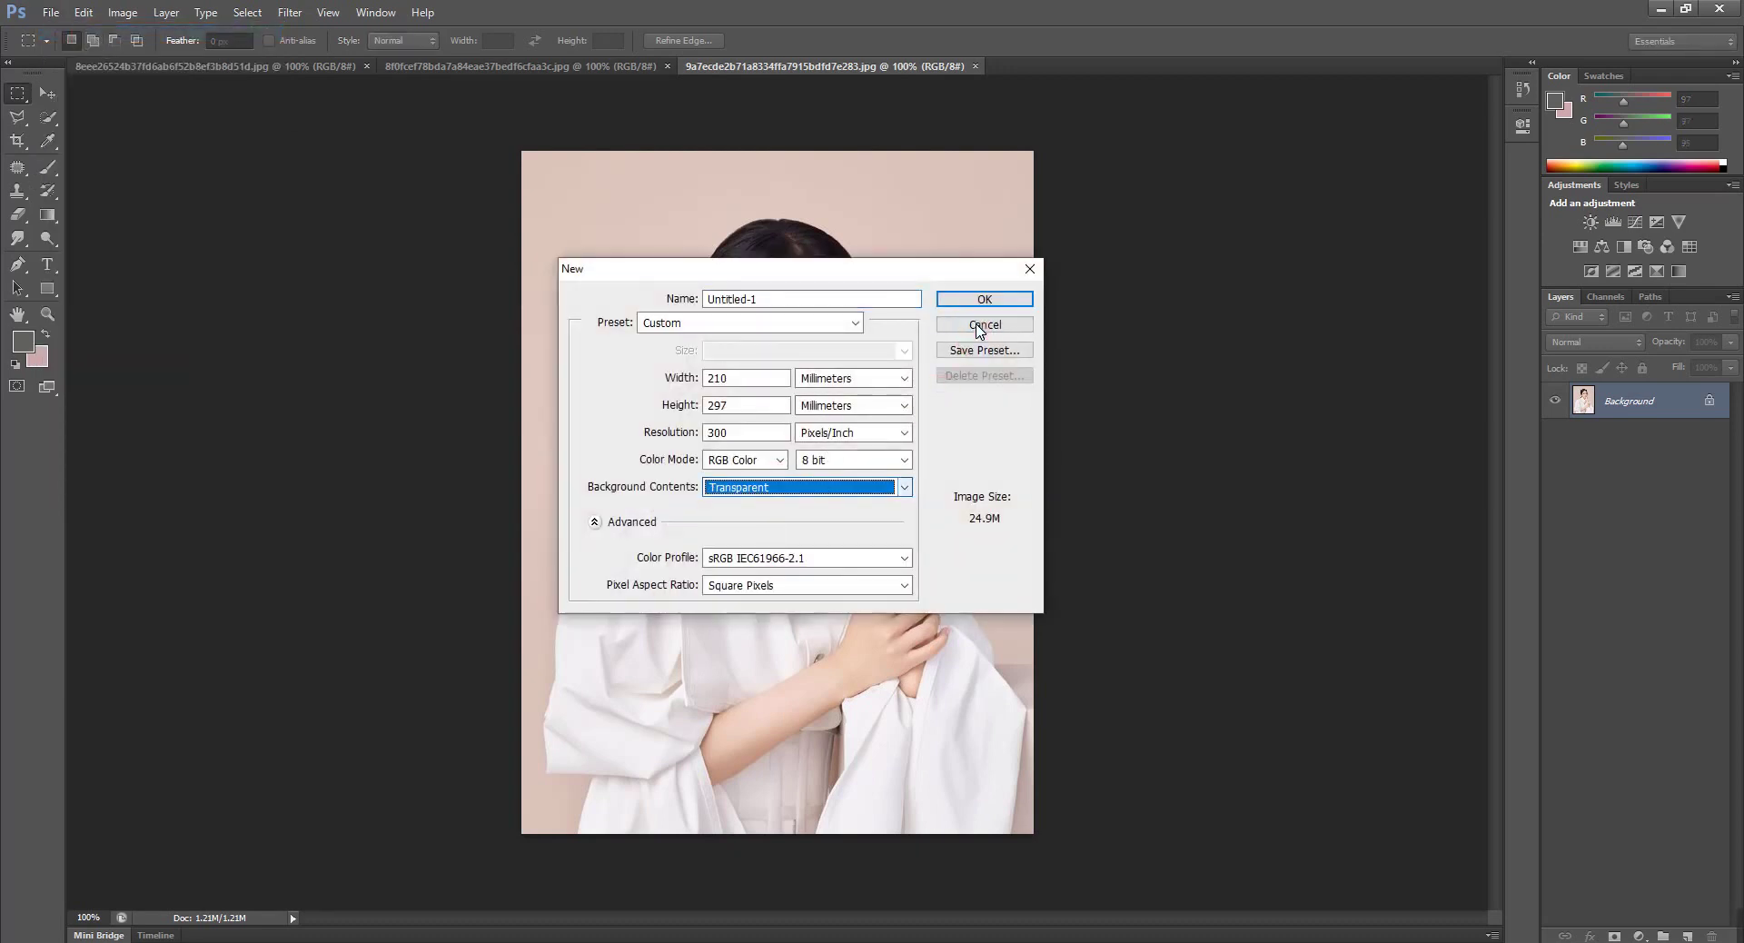
{"action": "left_click", "coordinate": [985, 299]}
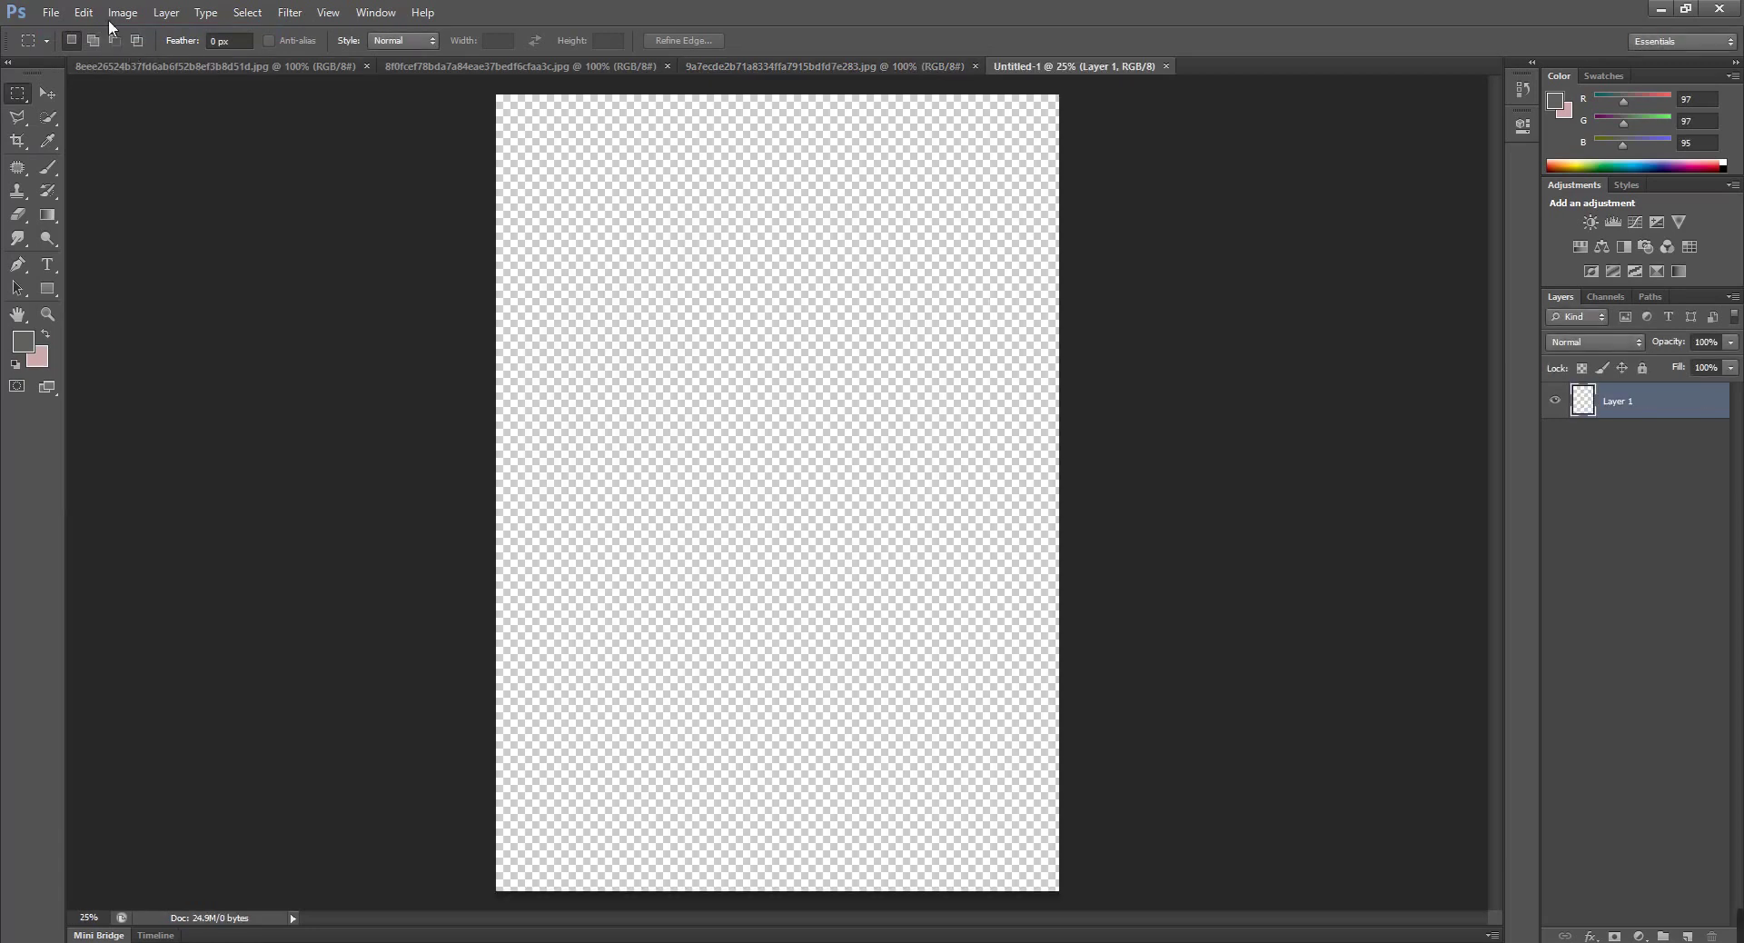
{"action": "left_click", "coordinate": [83, 12]}
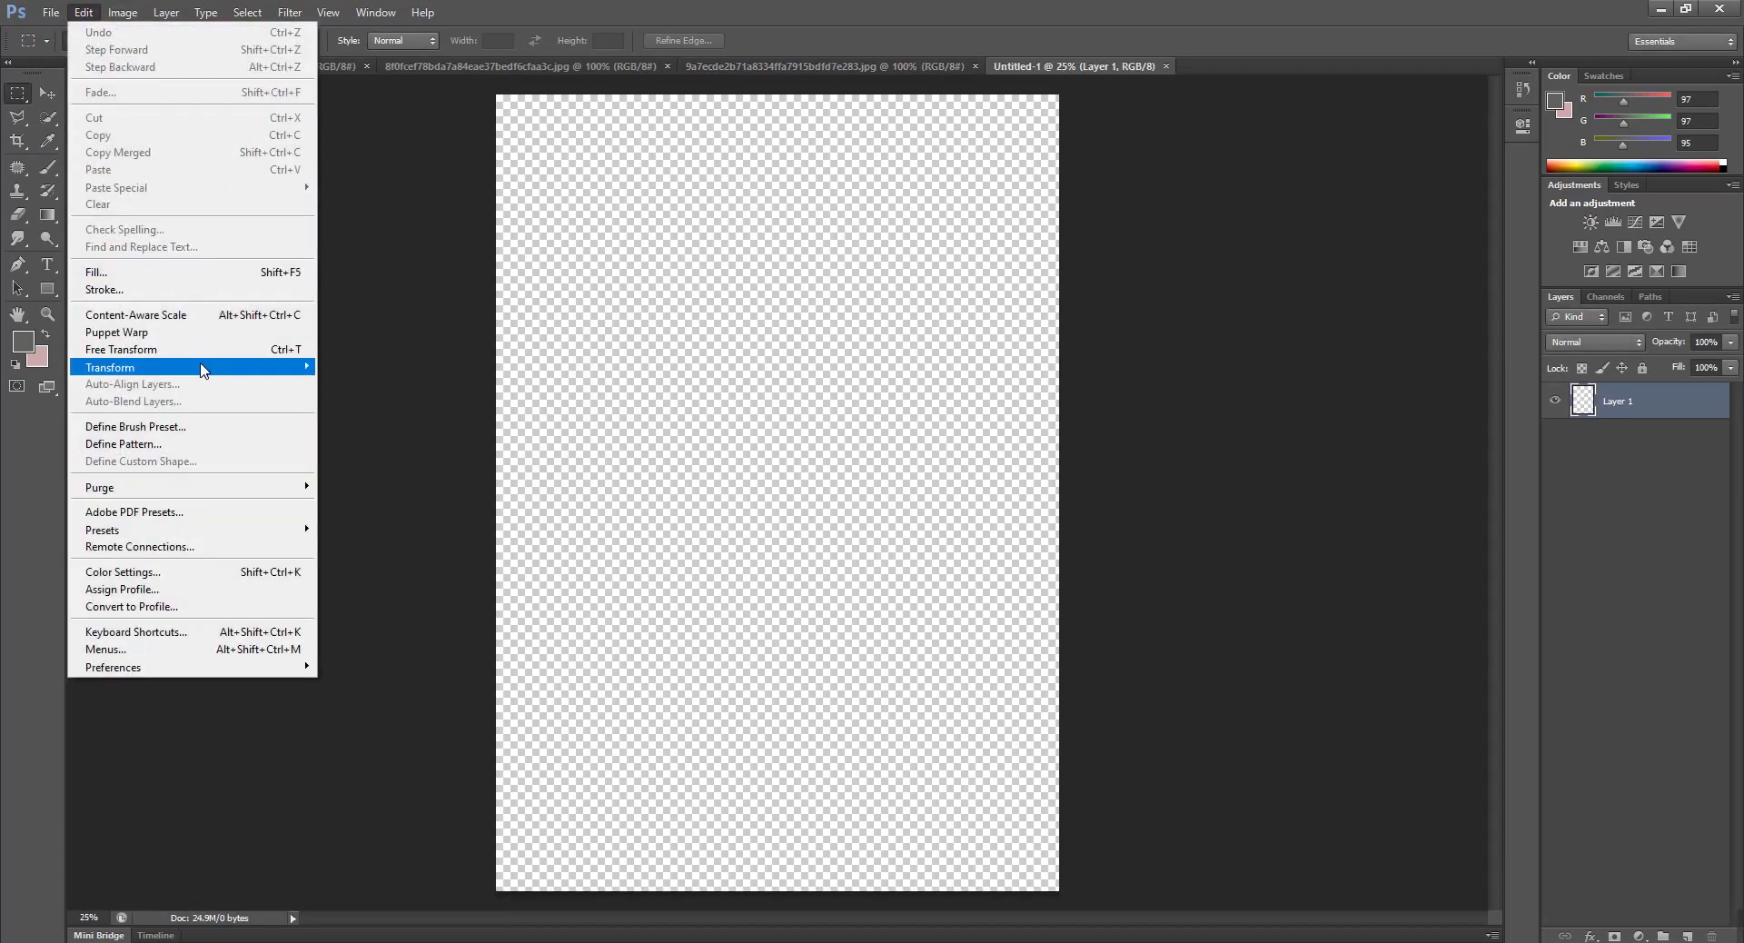
{"action": "mouse_move", "coordinate": [111, 367]}
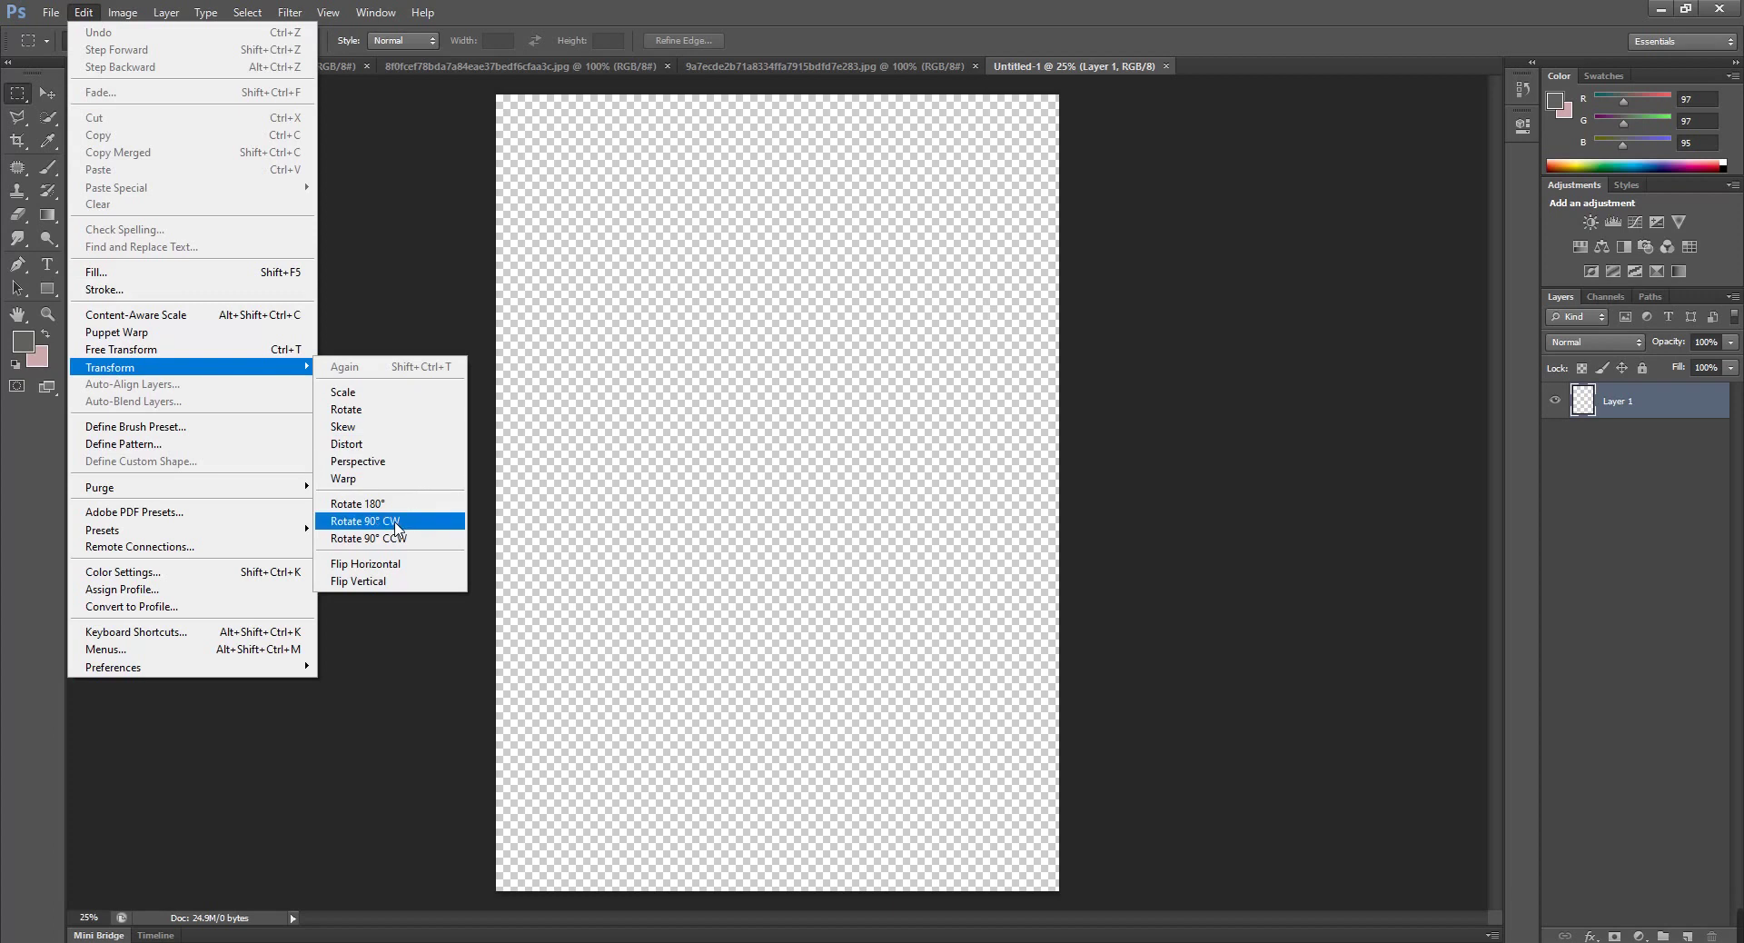
Rotate the canvas 90° to landscape orientation
{"action": "left_click", "coordinate": [396, 521]}
{"action": "left_click", "coordinate": [873, 364]}
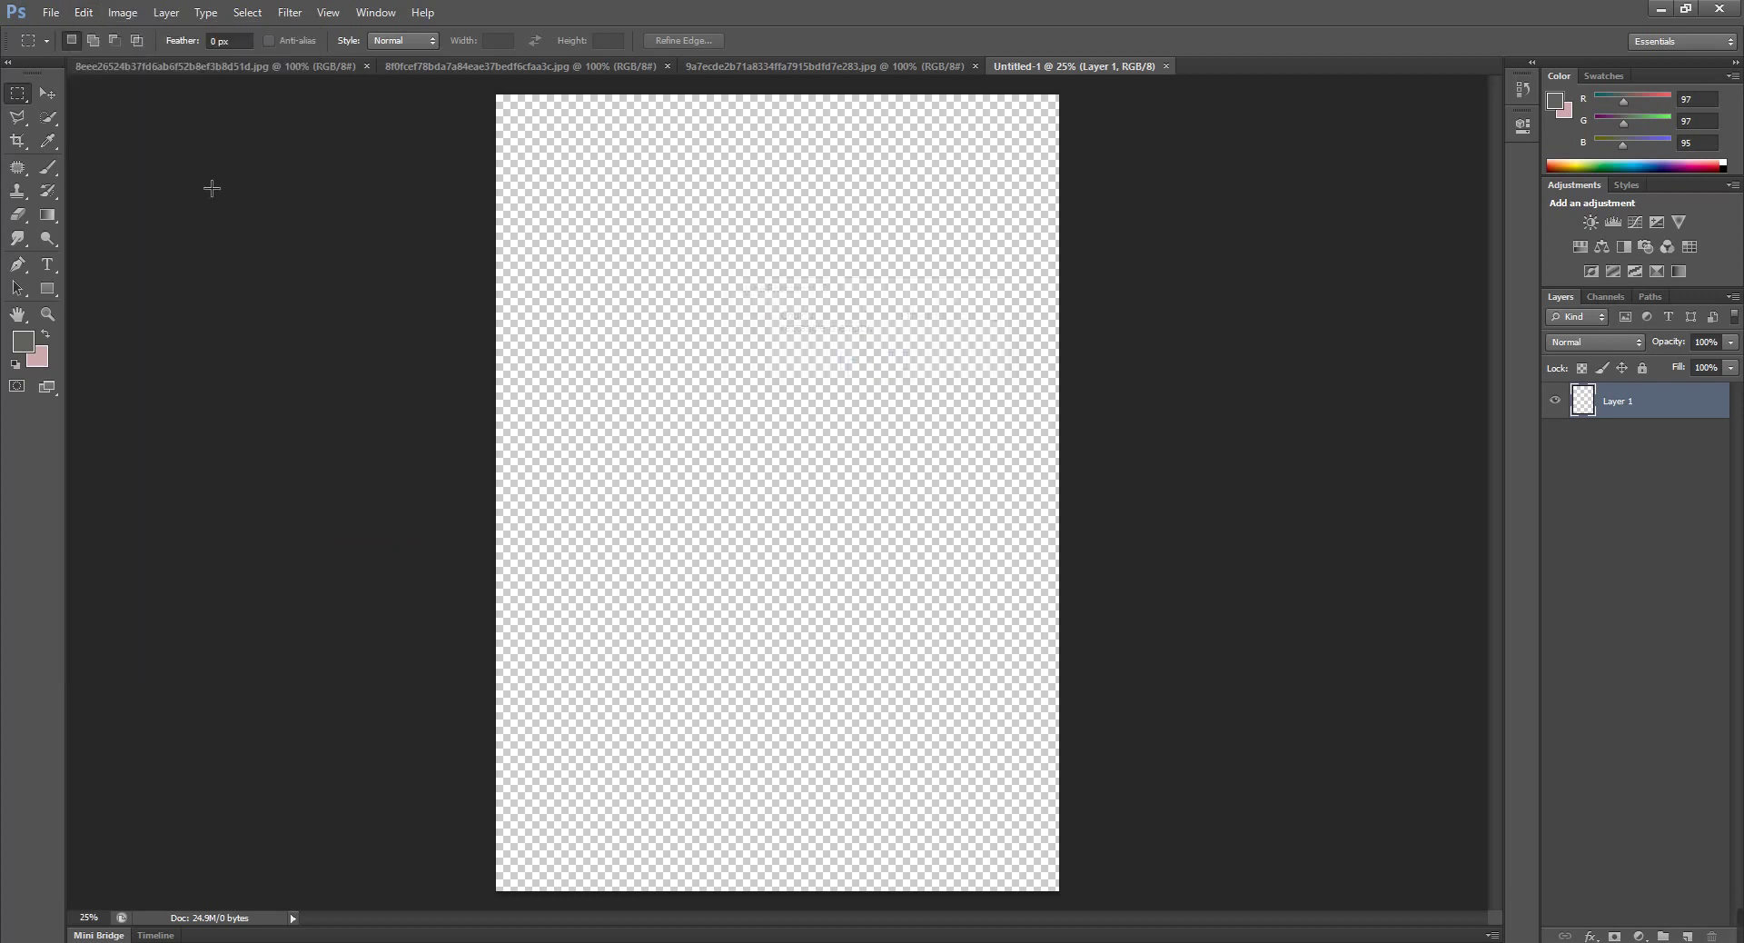
{"action": "left_click", "coordinate": [118, 13]}
{"action": "mouse_move", "coordinate": [155, 178]}
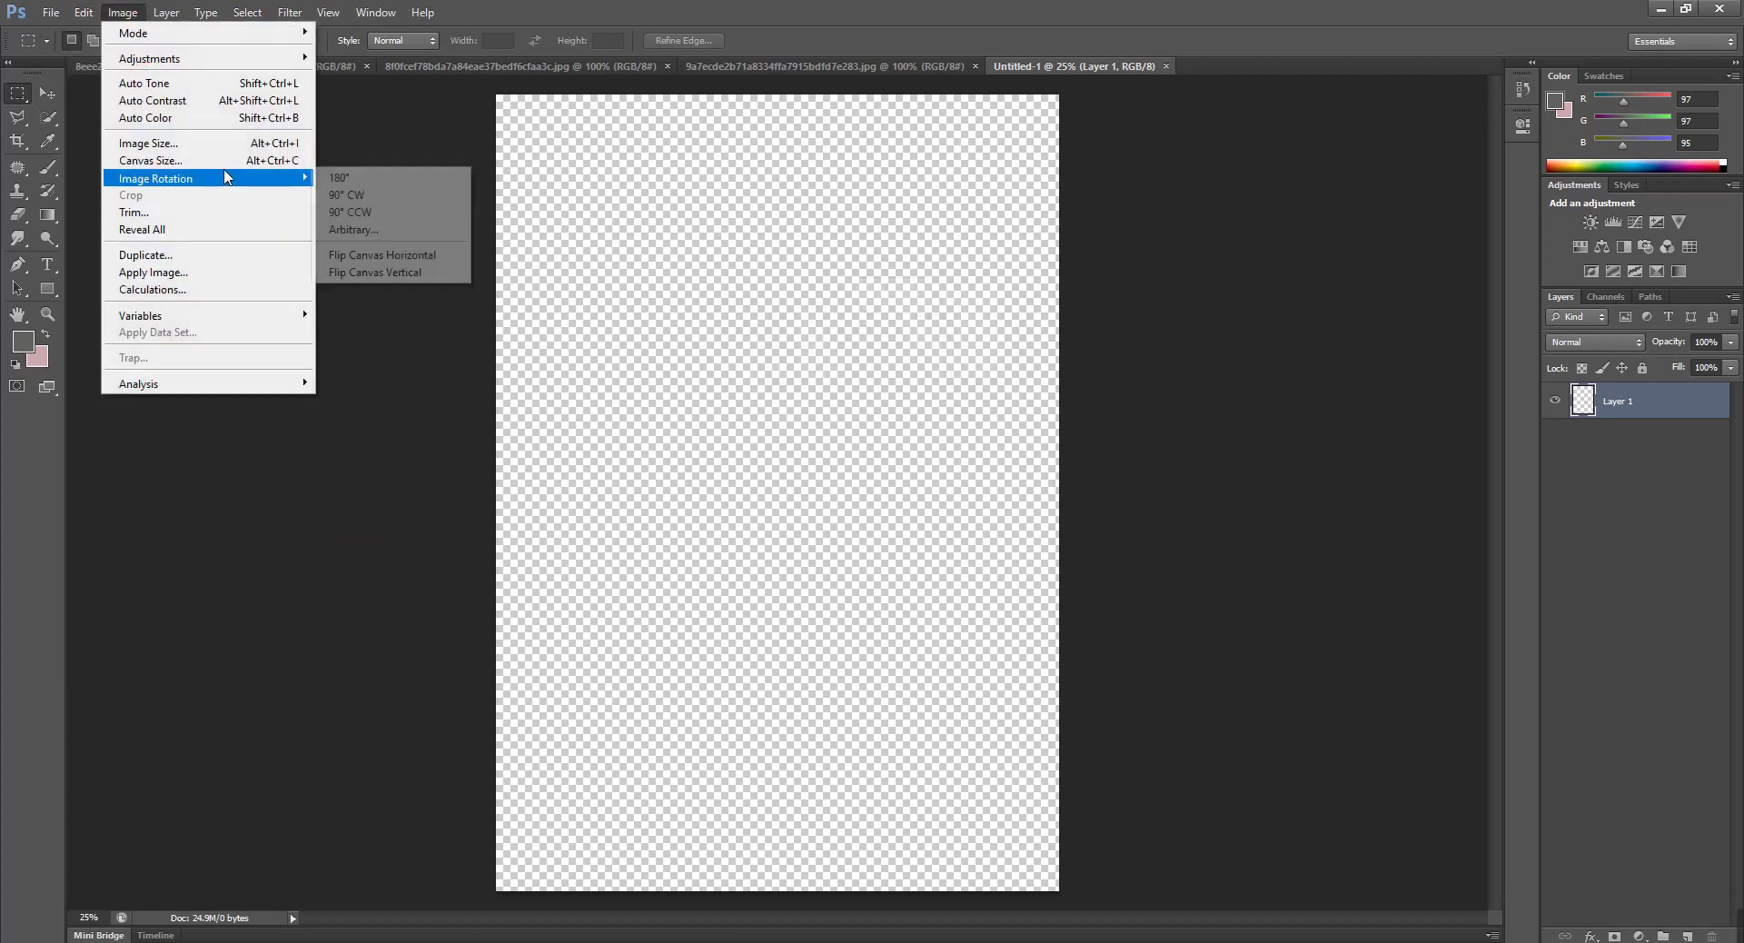
{"action": "left_click", "coordinate": [458, 213]}
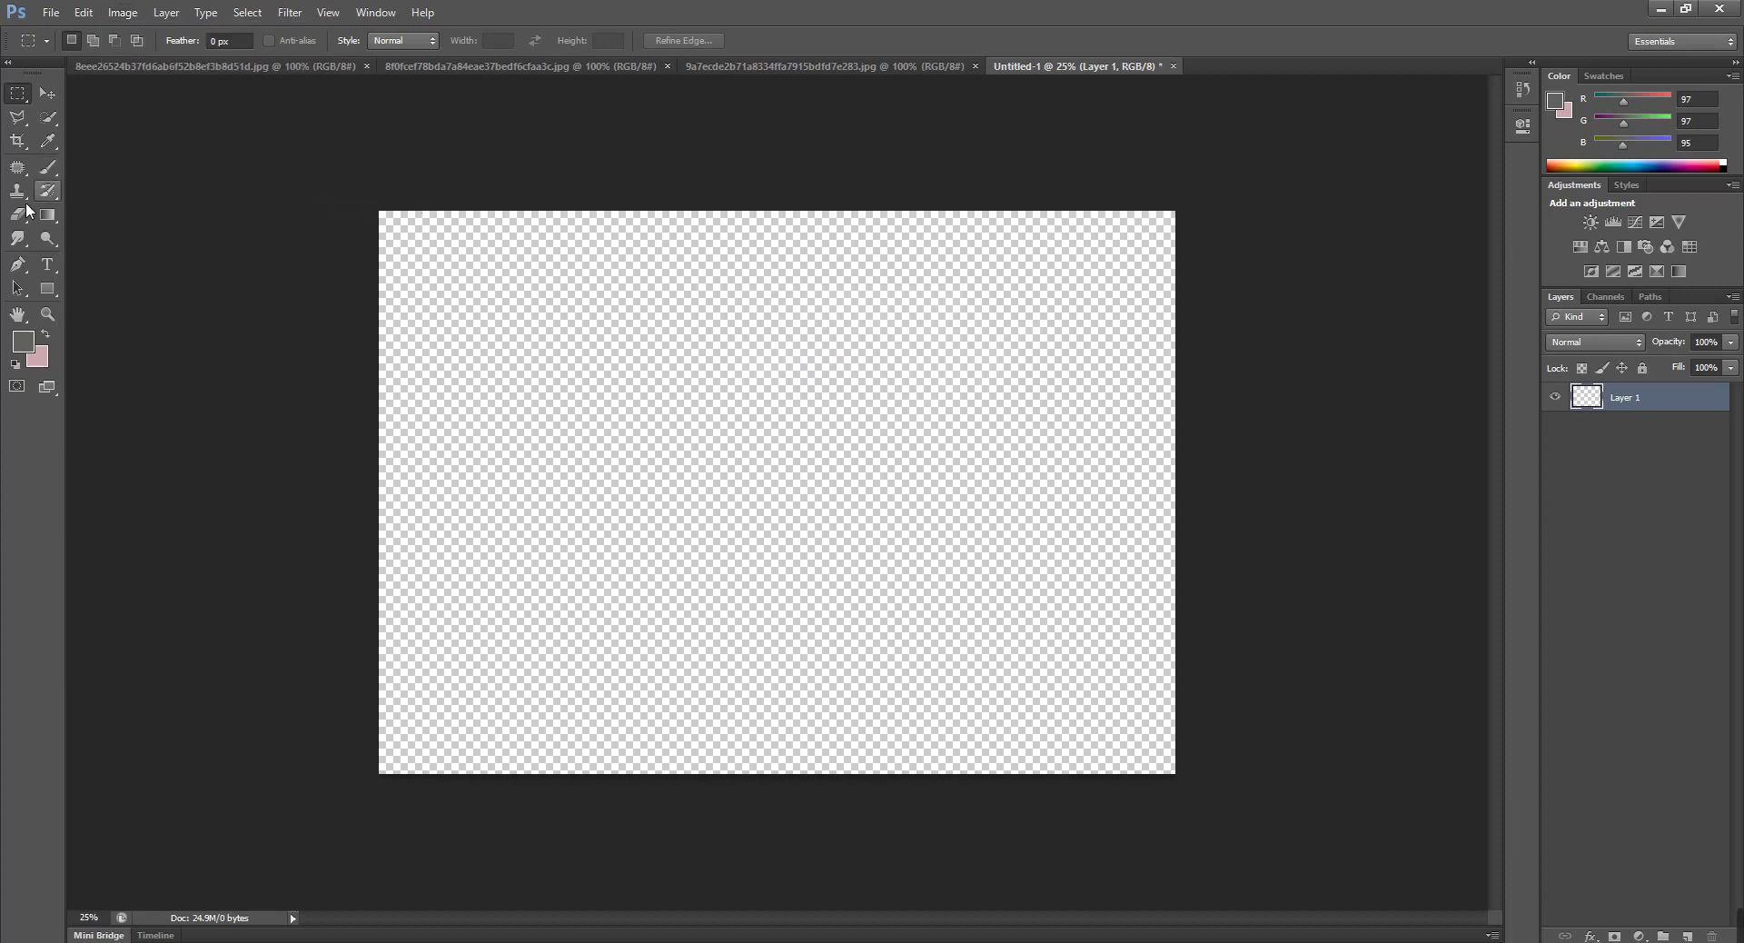
Crop the canvas to a 16:9 ratio and fill the layer with pink
{"action": "left_click", "coordinate": [18, 141]}
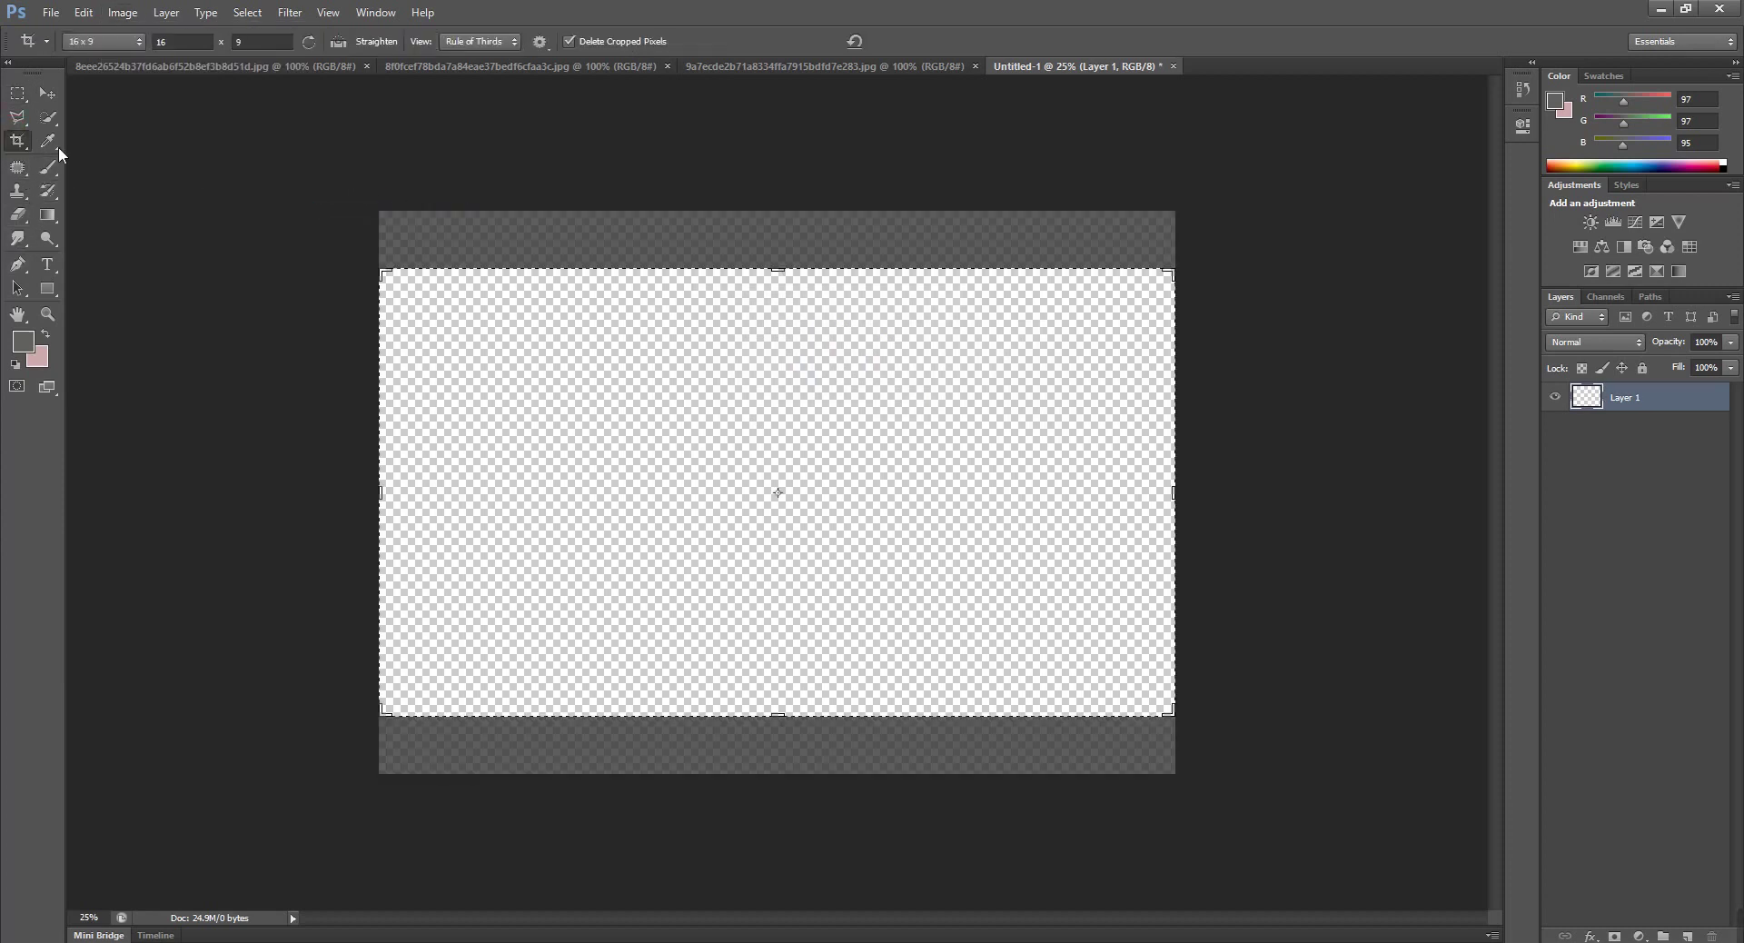
{"action": "key", "text": "Return"}
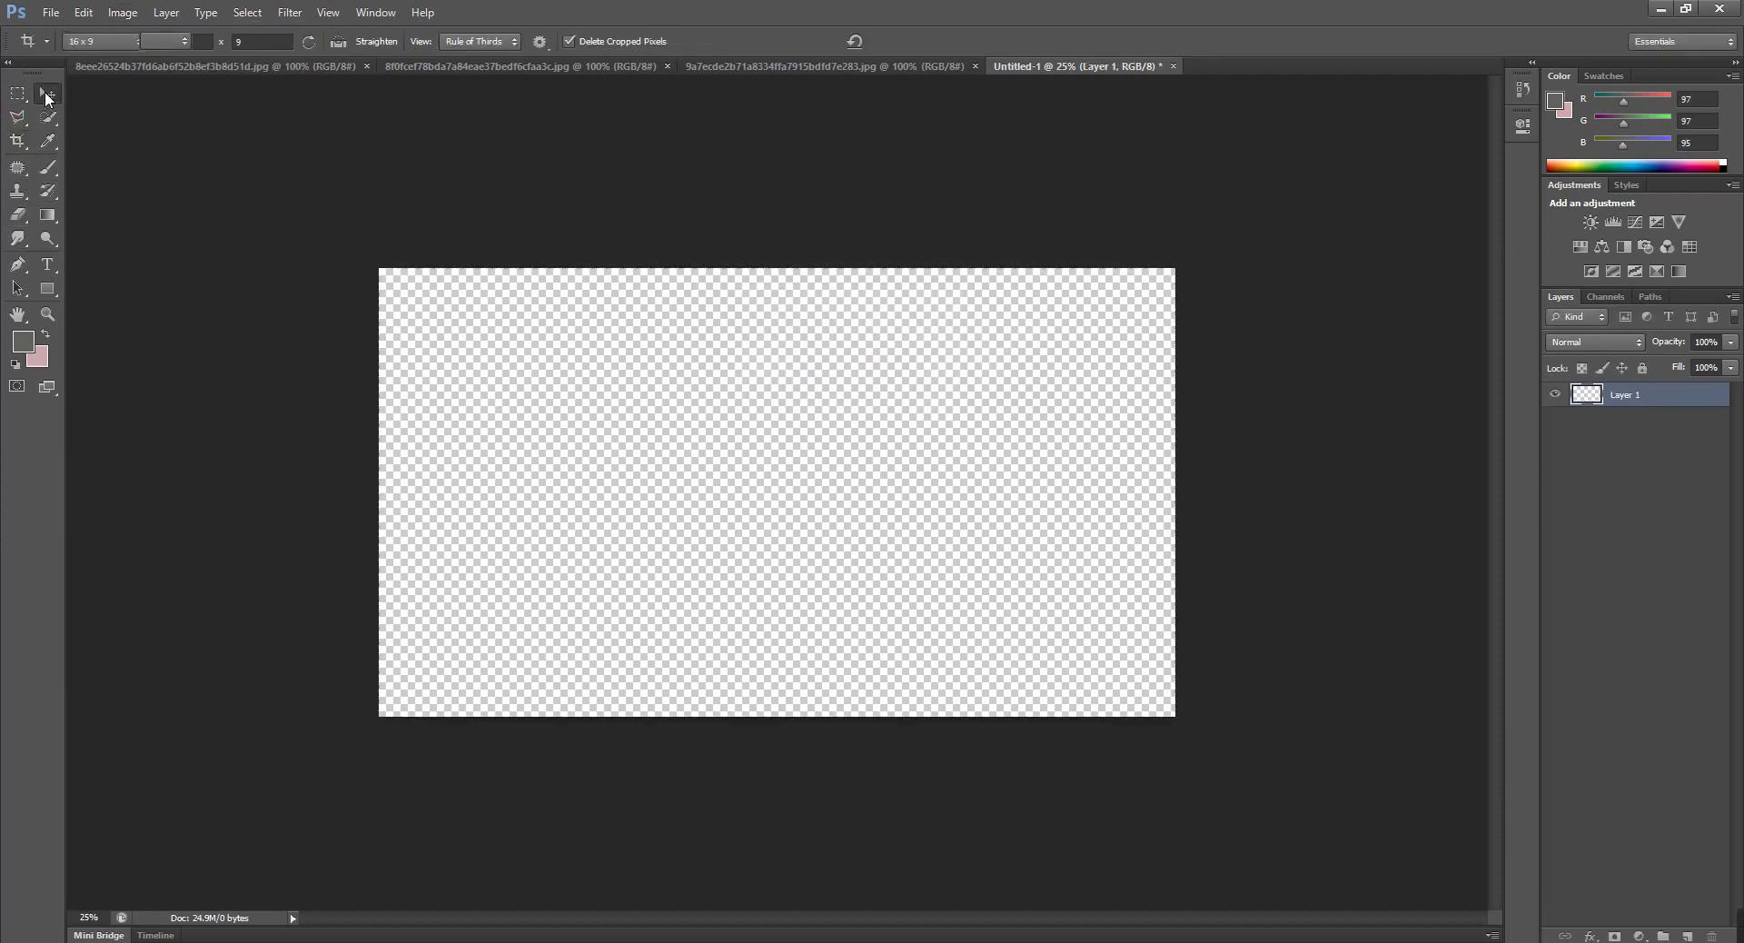
{"action": "left_click", "coordinate": [47, 93]}
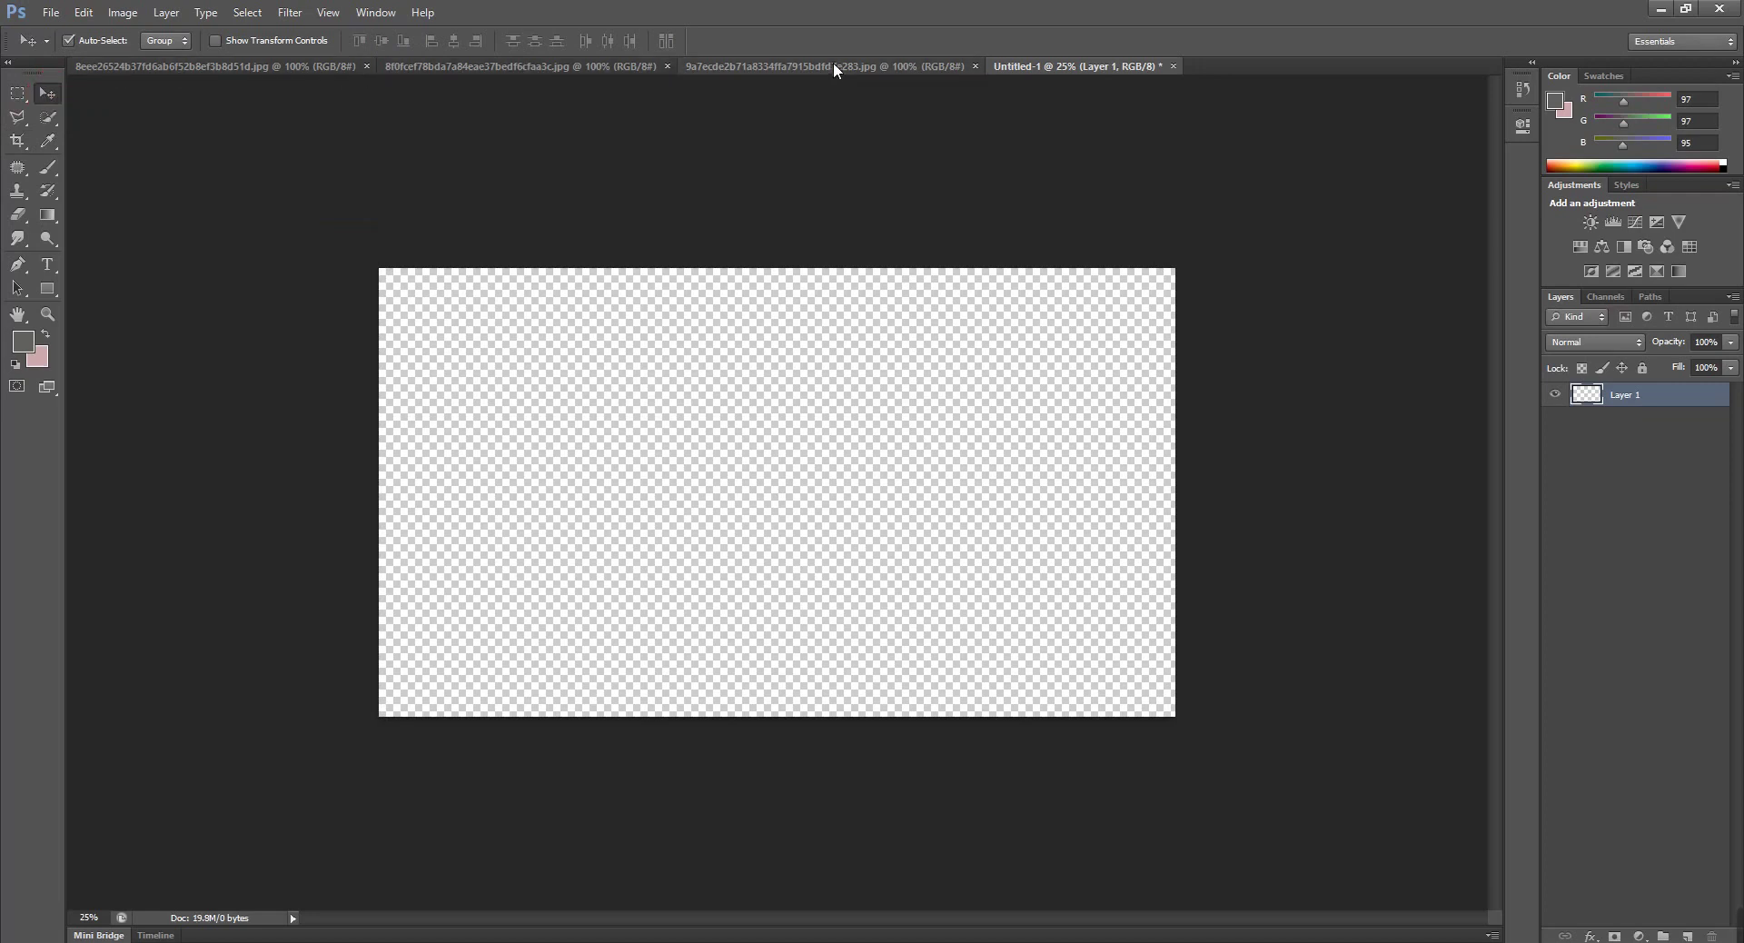
{"action": "key", "text": "ctrl+BackSpace"}
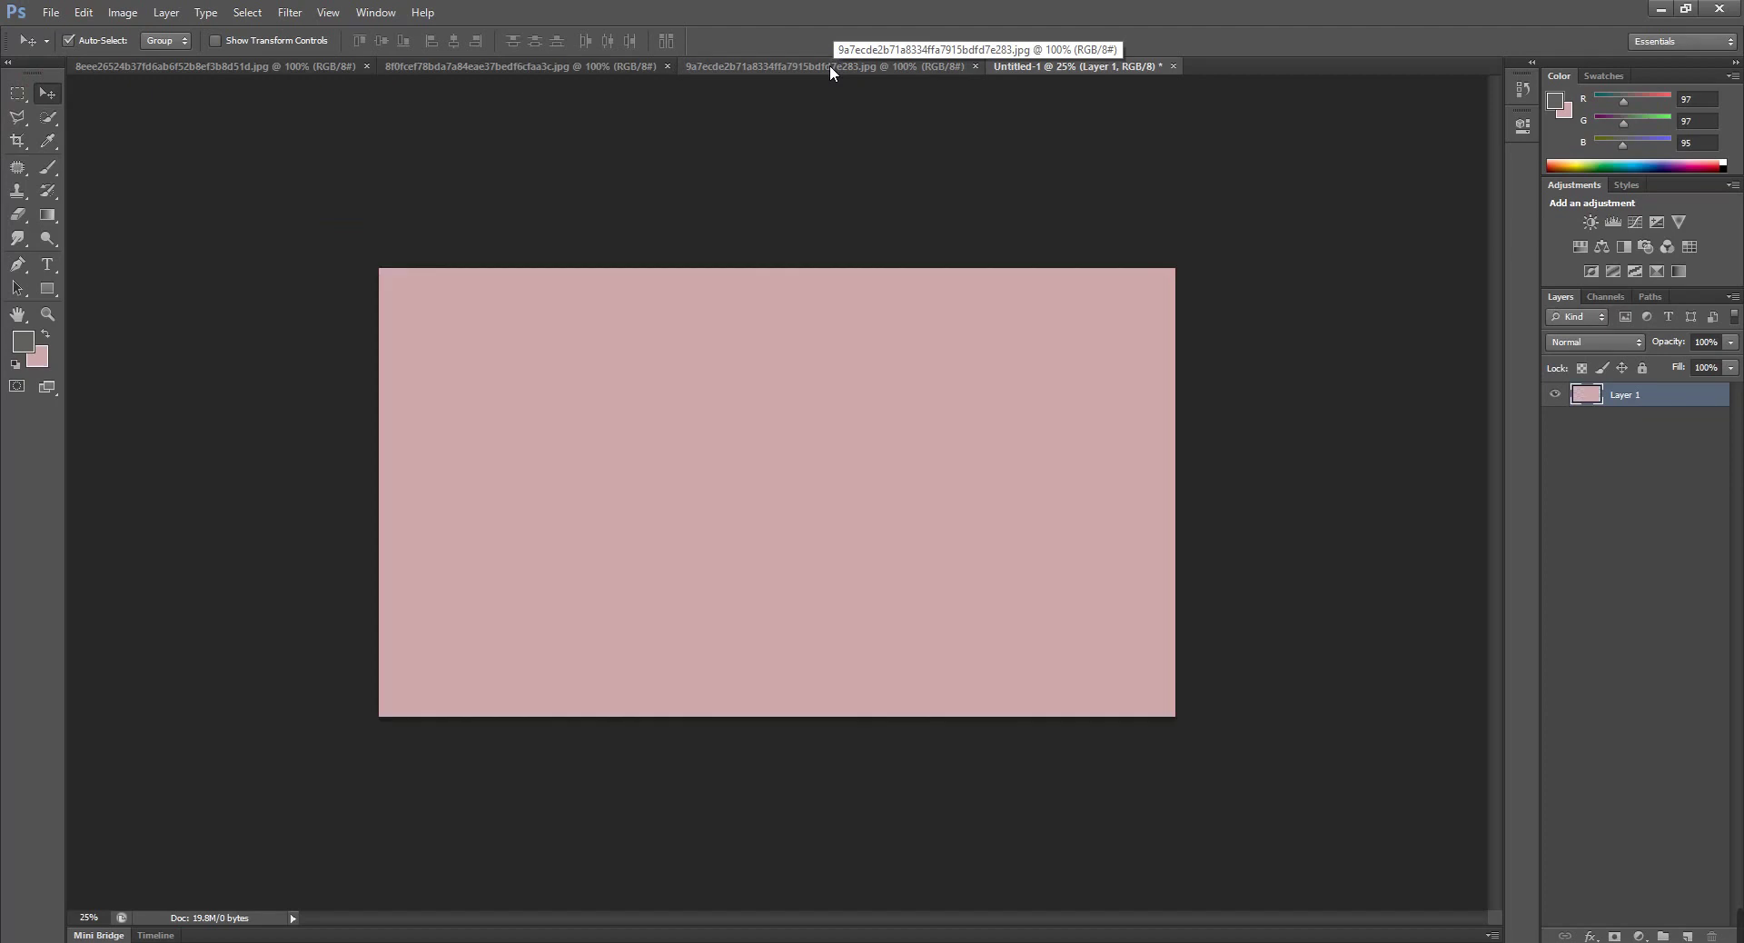
Lighten the pink fill with a Curves adjustment, then return to the white-shirt portrait
{"action": "left_click", "coordinate": [831, 67]}
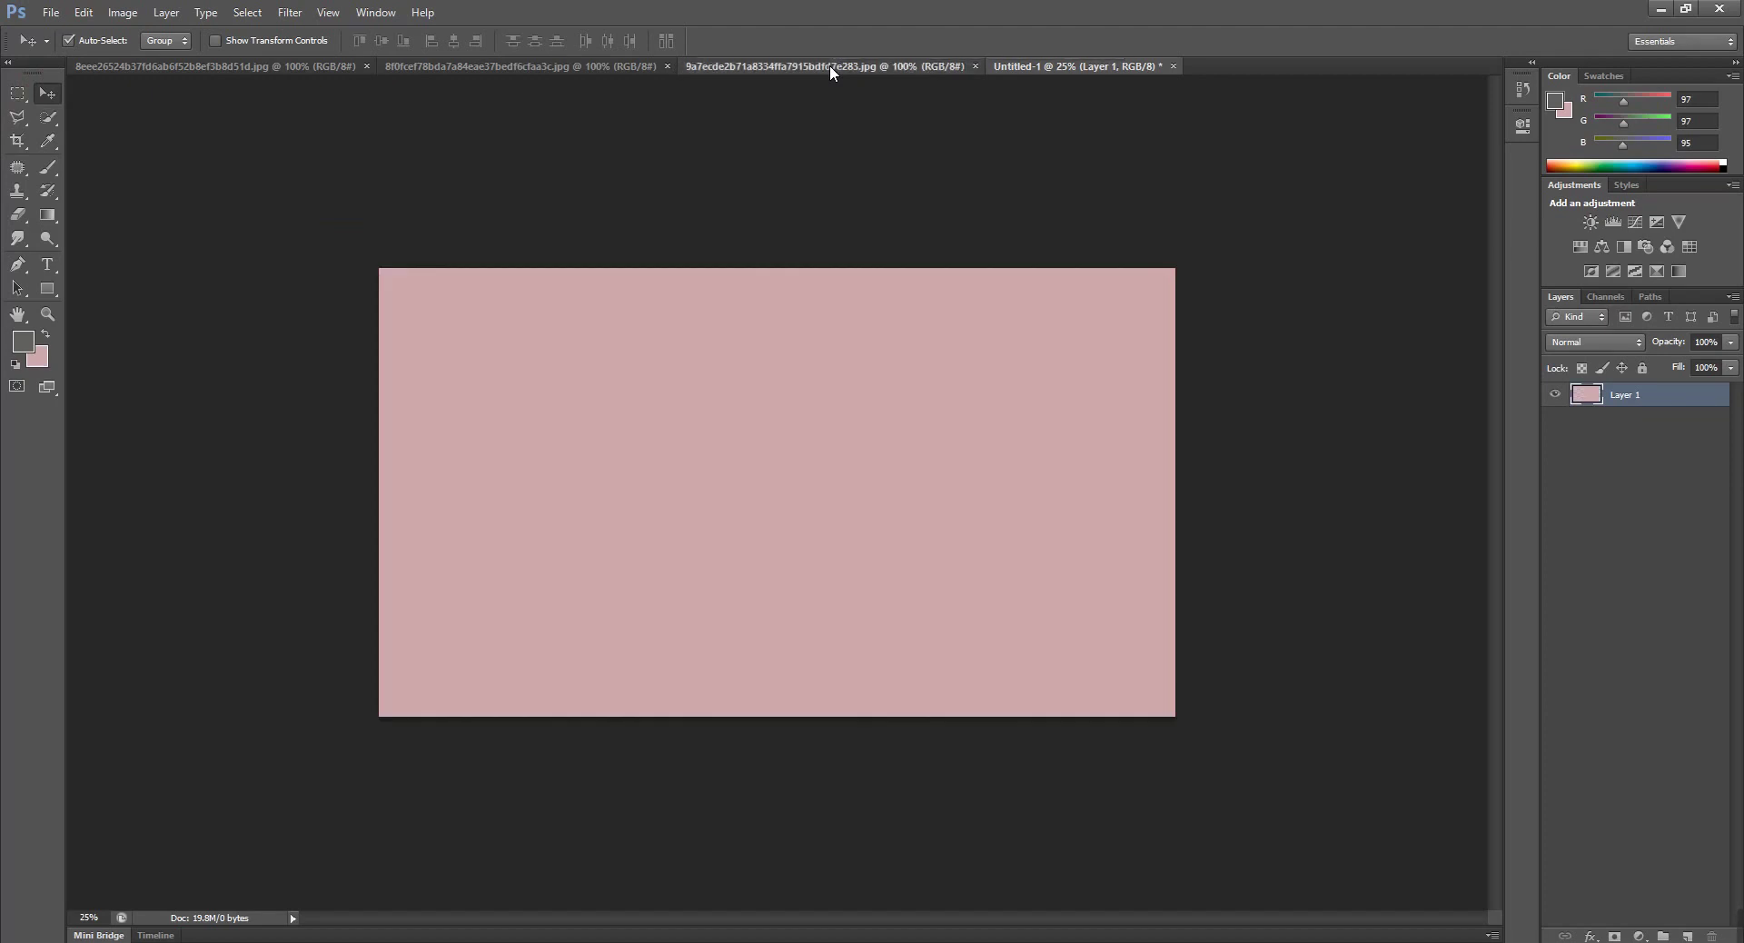
{"action": "left_click", "coordinate": [1045, 67]}
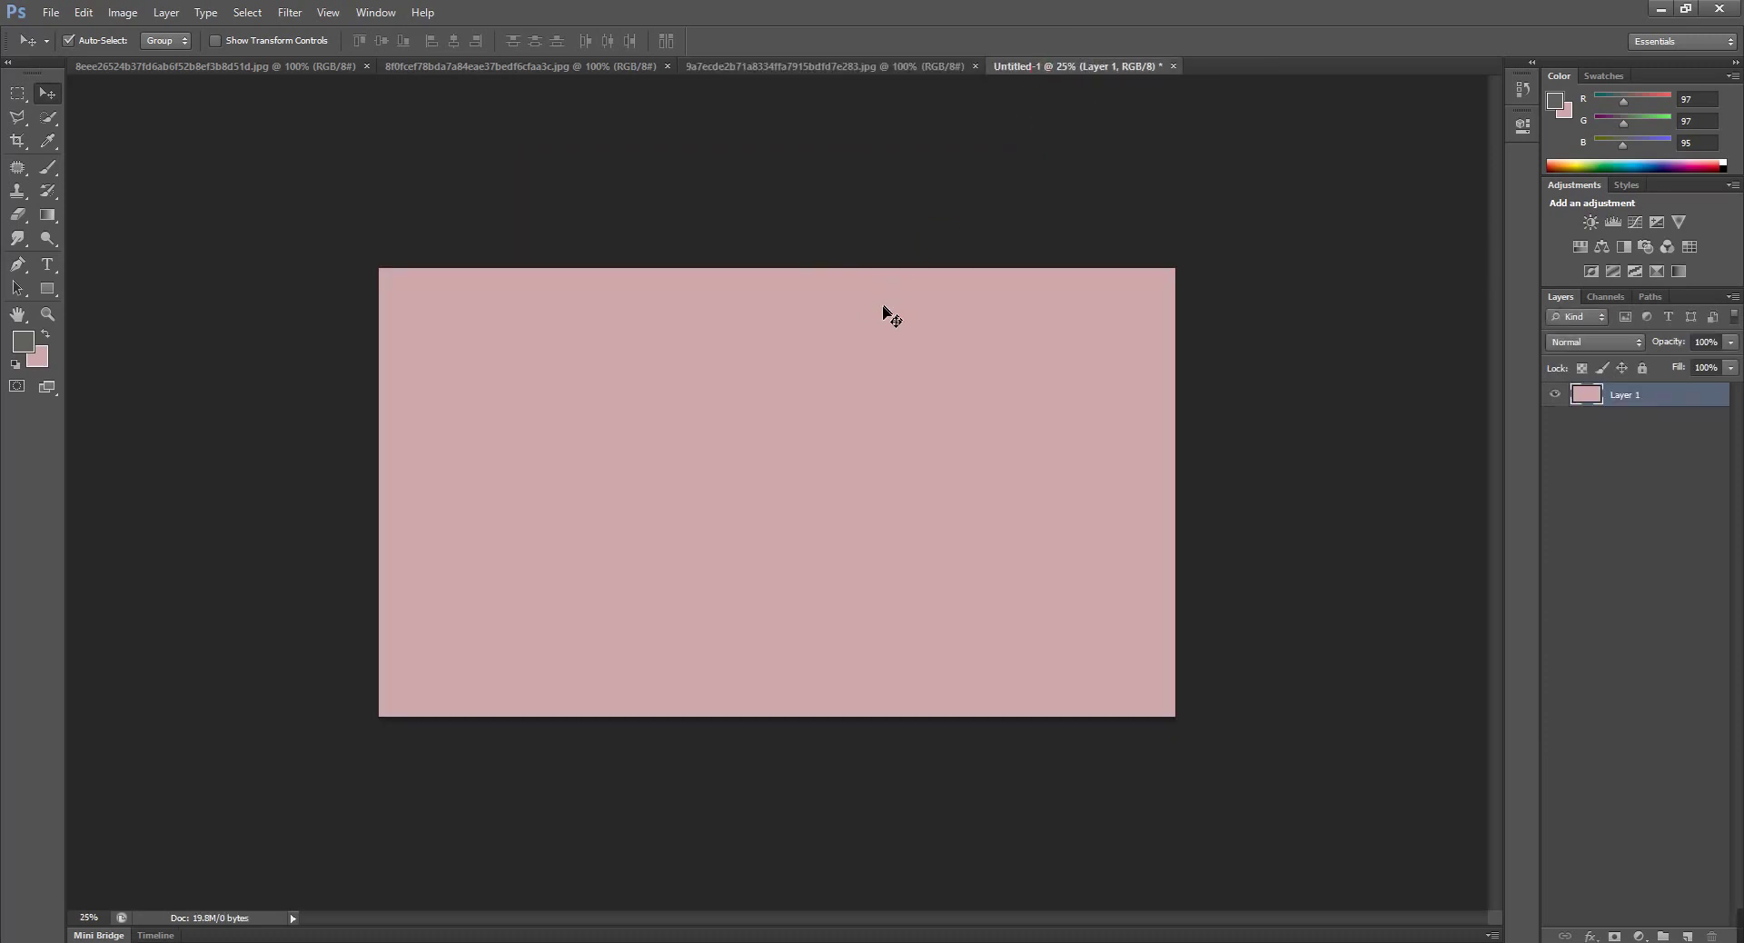
{"action": "key", "text": "ctrl+m"}
{"action": "left_click_drag", "start_coordinate": [782, 453], "coordinate": [766, 442]}
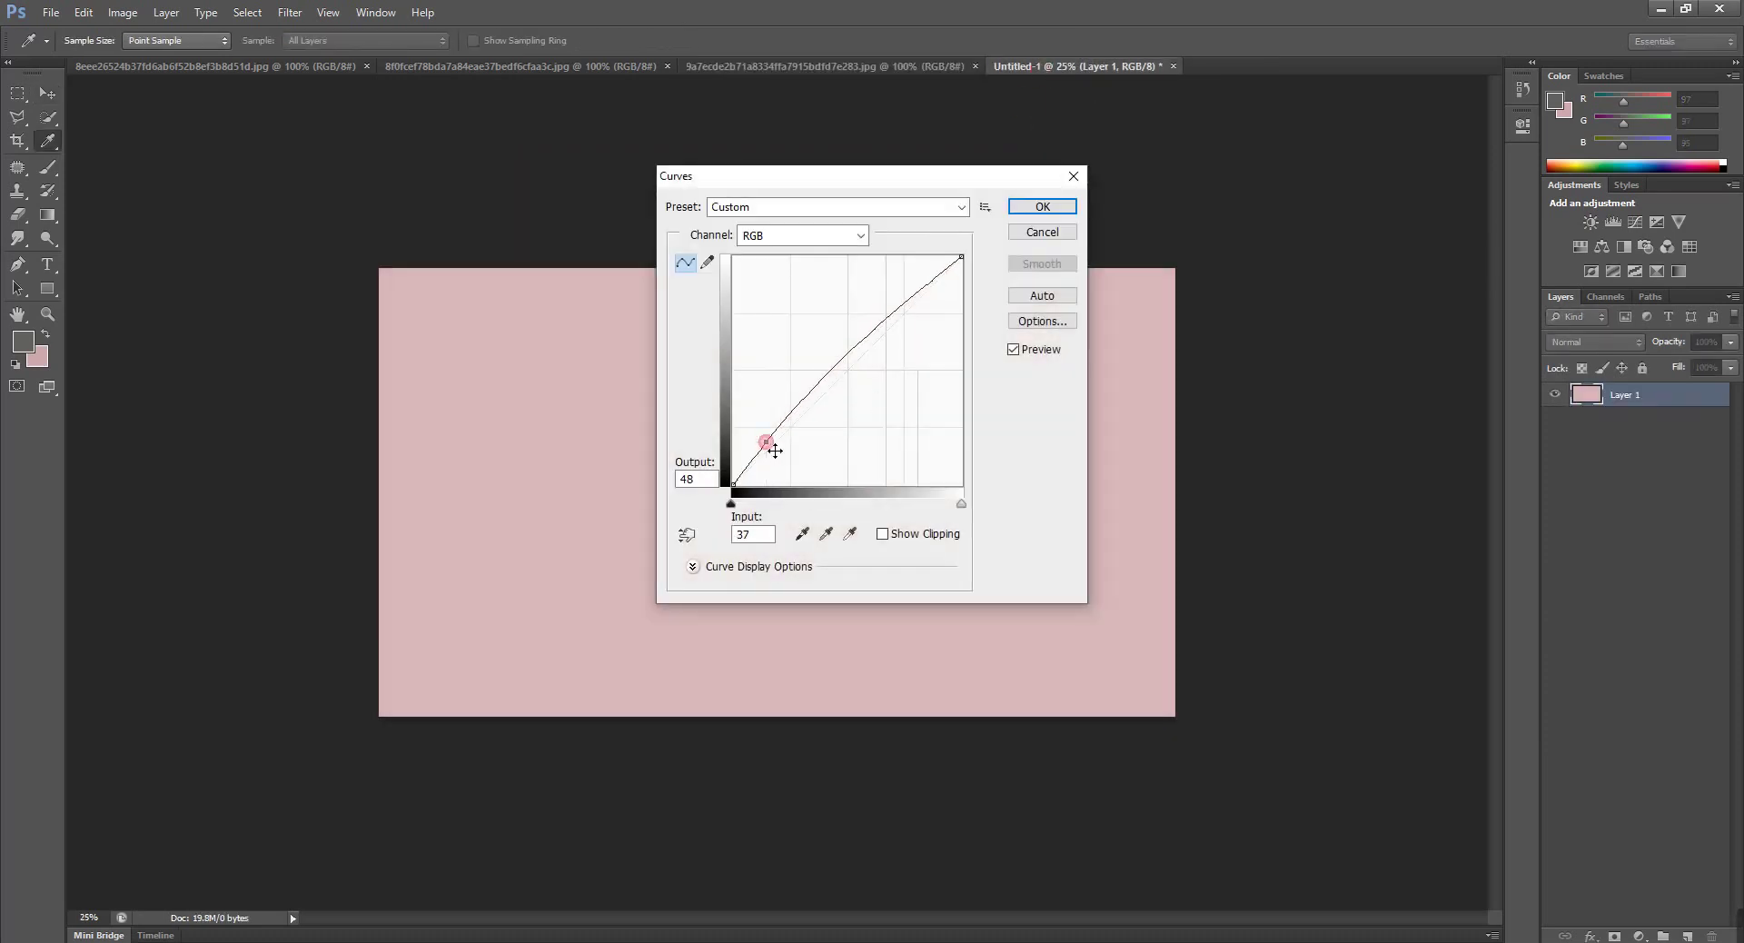
{"action": "left_click", "coordinate": [1044, 207]}
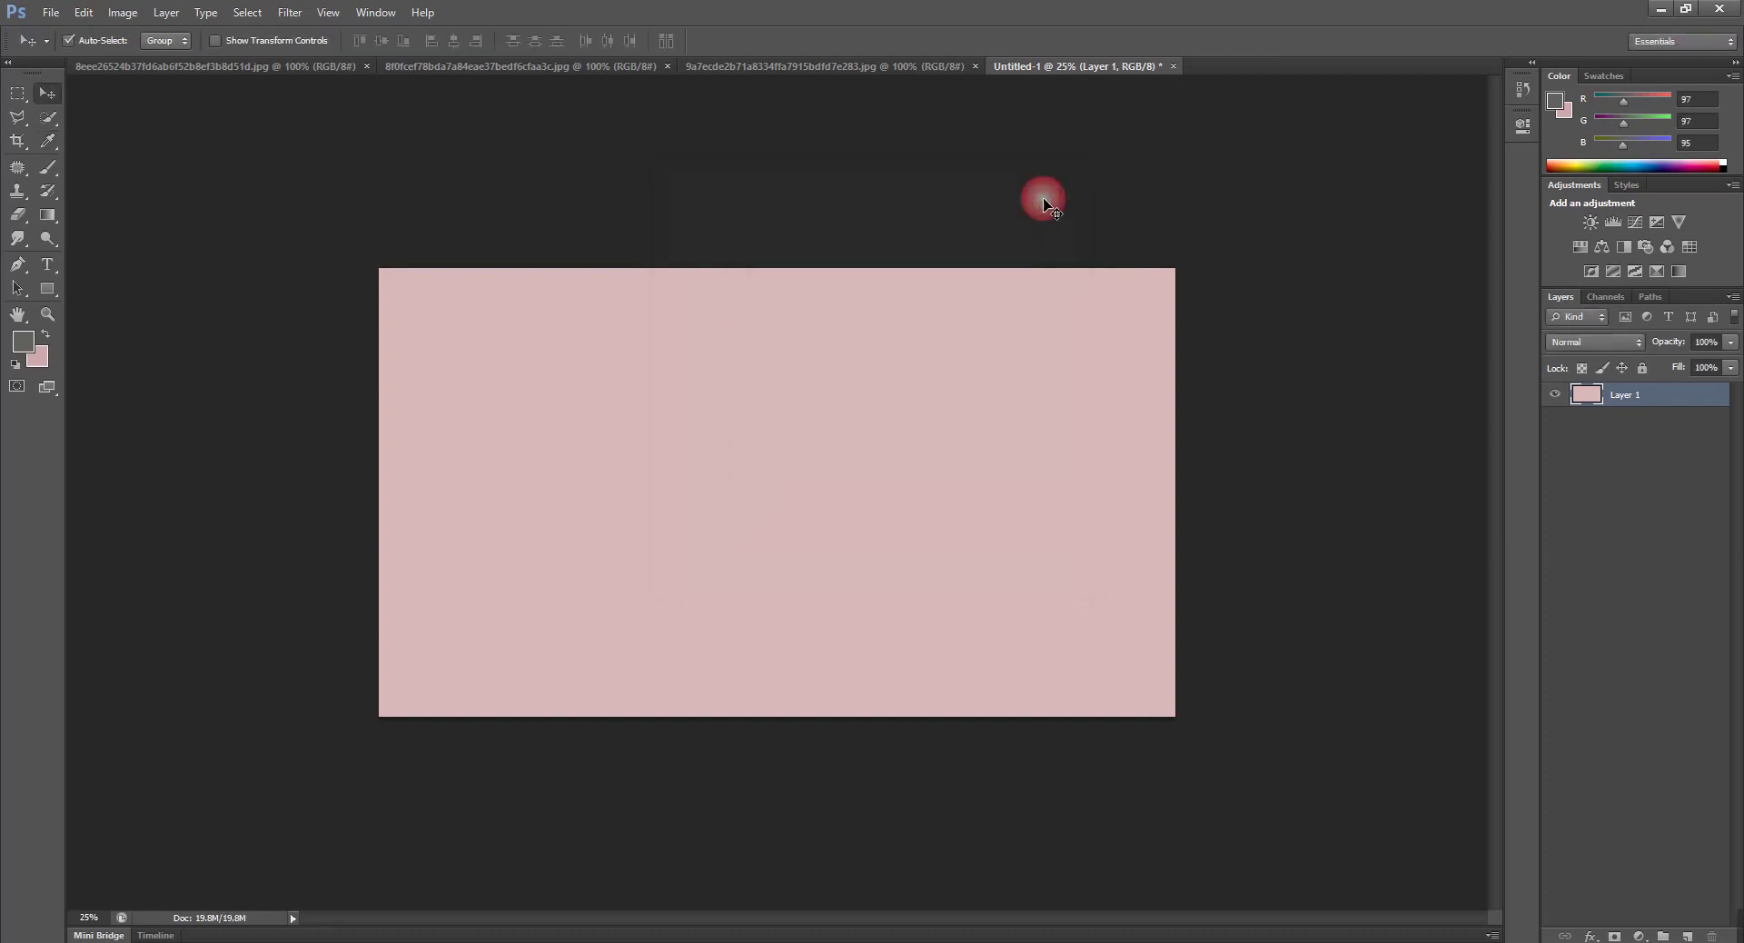
{"action": "left_click", "coordinate": [883, 68]}
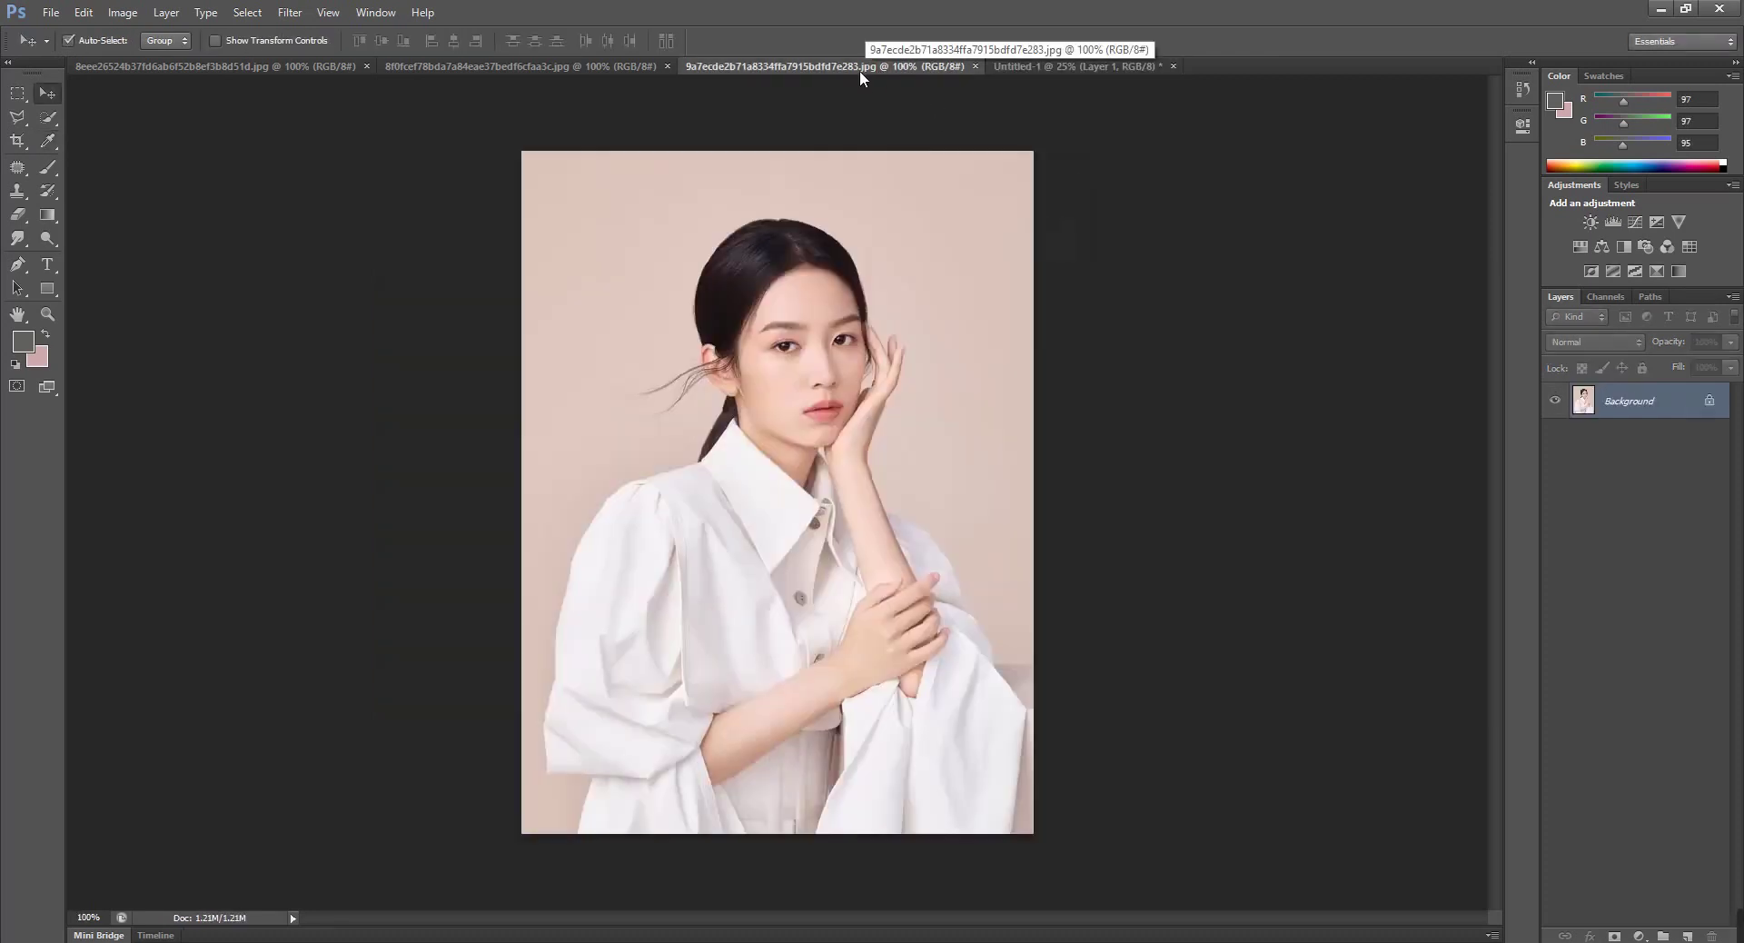
Zoom in on the head and trace the hair edge with the Pen tool
{"action": "scroll", "coordinate": [834, 276], "scroll_direction": "up", "scroll_amount": 1}
{"action": "scroll", "coordinate": [834, 276], "scroll_direction": "up", "scroll_amount": 1}
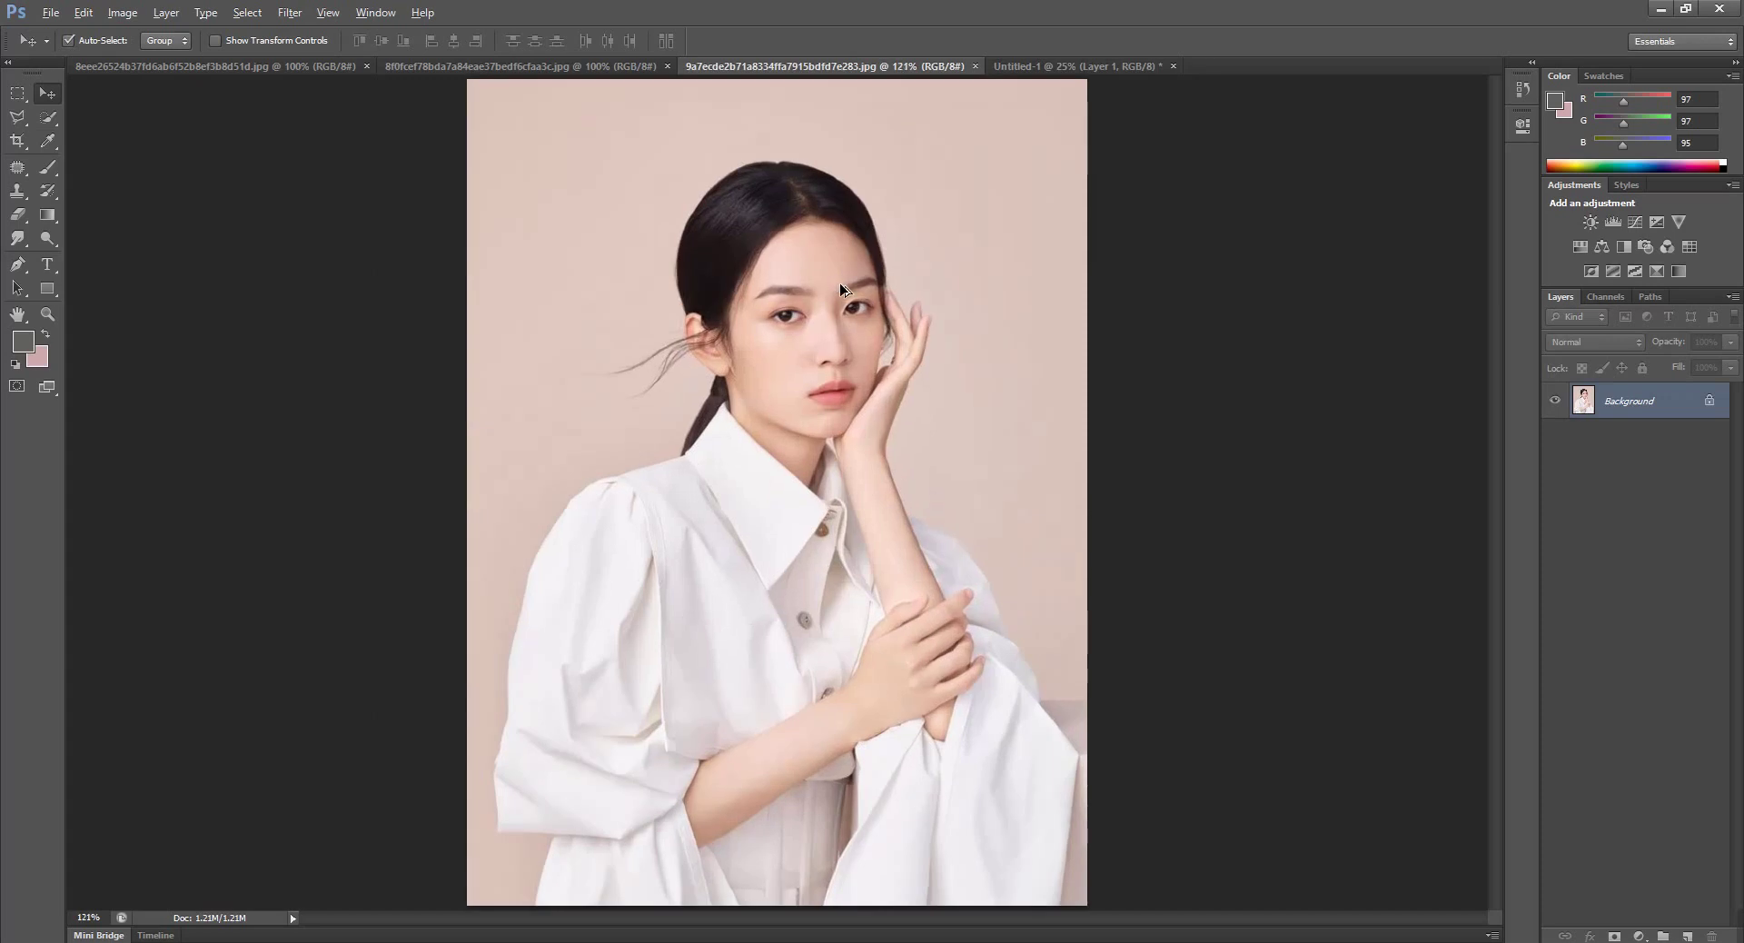
{"action": "scroll", "coordinate": [839, 282], "scroll_direction": "up", "scroll_amount": 4}
{"action": "left_click_drag", "start_coordinate": [799, 168], "coordinate": [705, 265]}
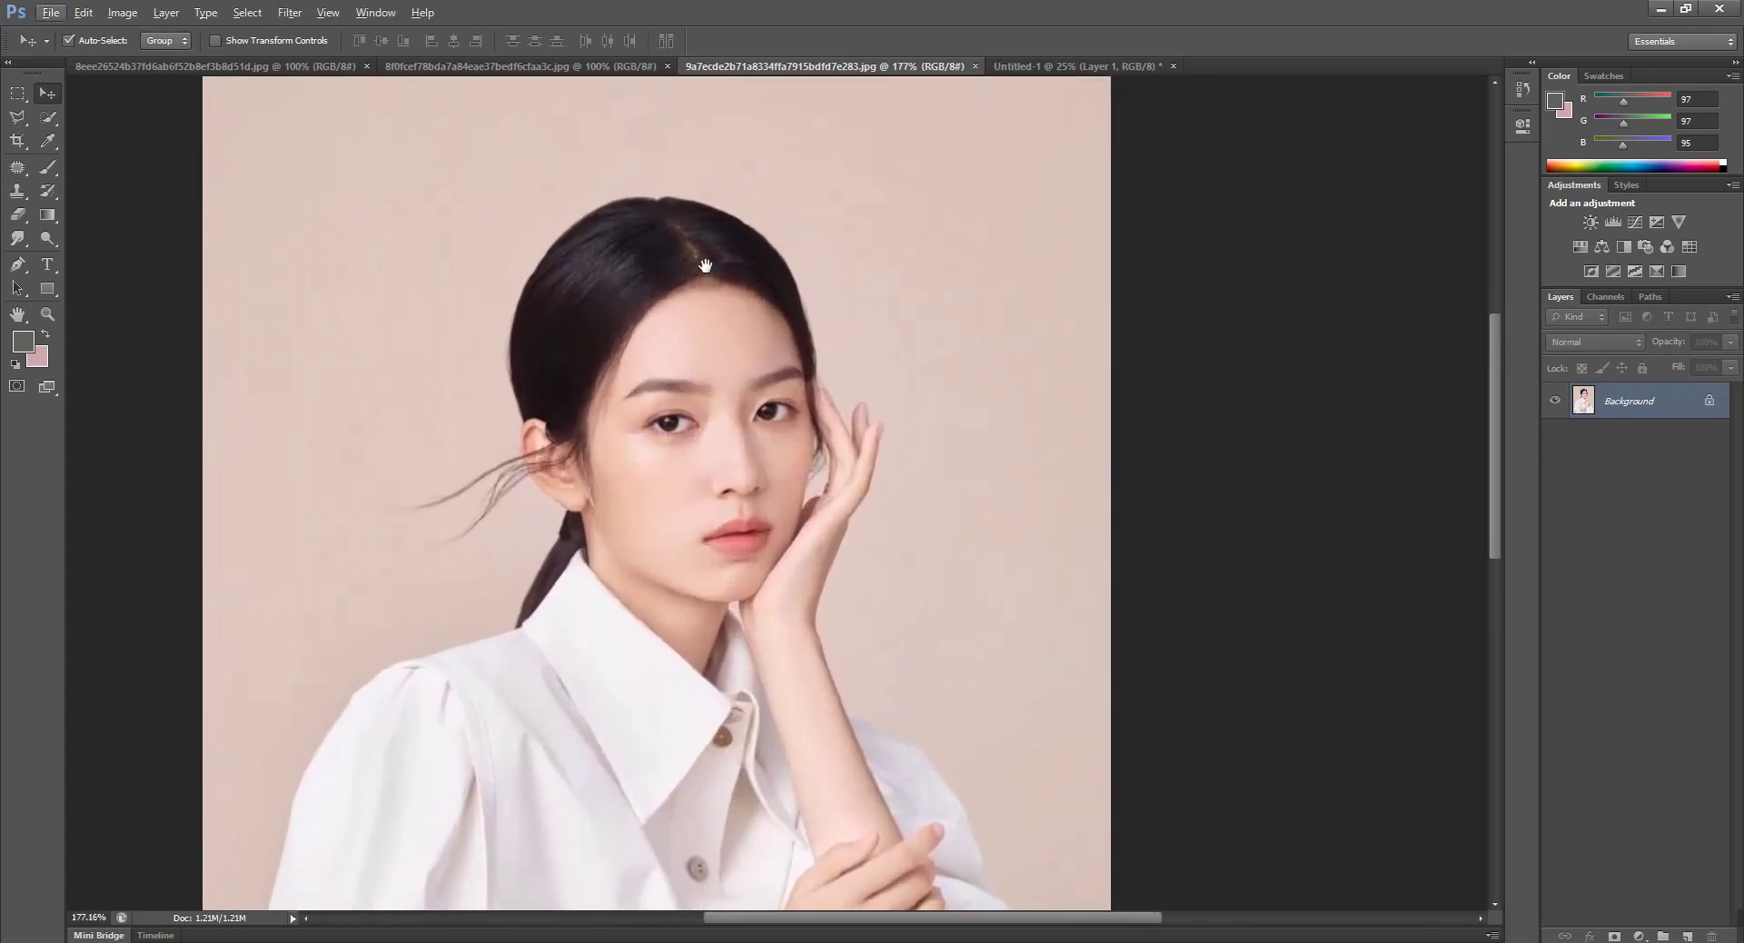
{"action": "left_click", "coordinate": [17, 264]}
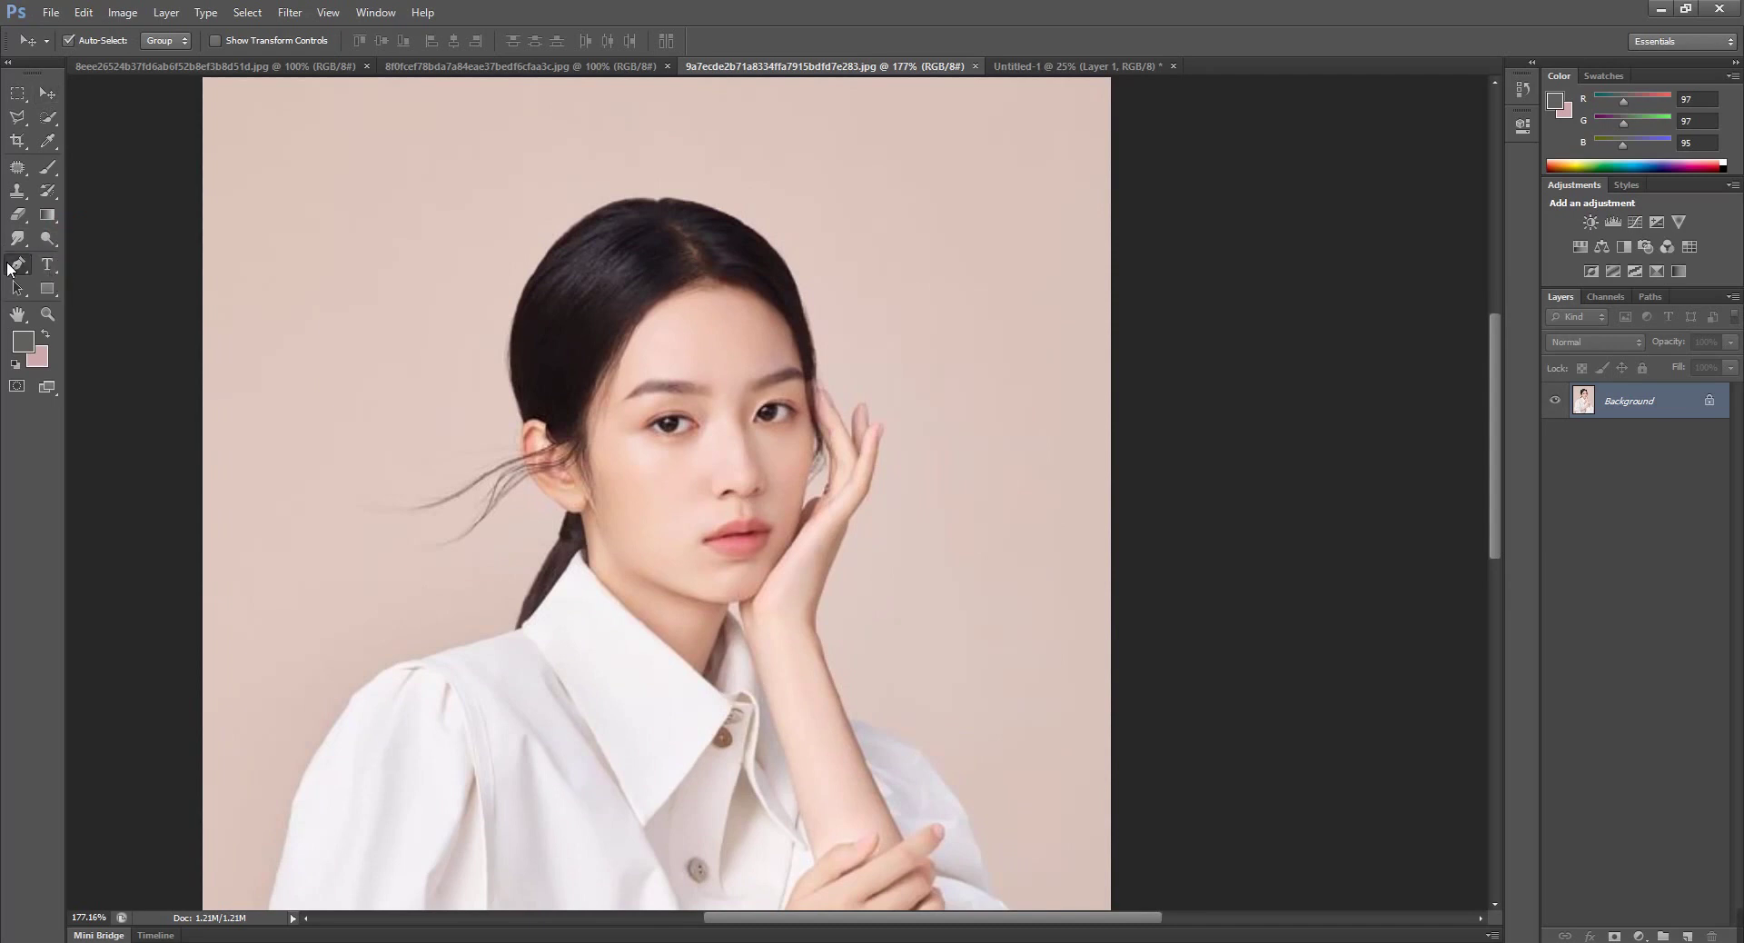
{"action": "scroll", "coordinate": [664, 209], "scroll_direction": "up", "scroll_amount": 1}
{"action": "left_click", "coordinate": [661, 200]}
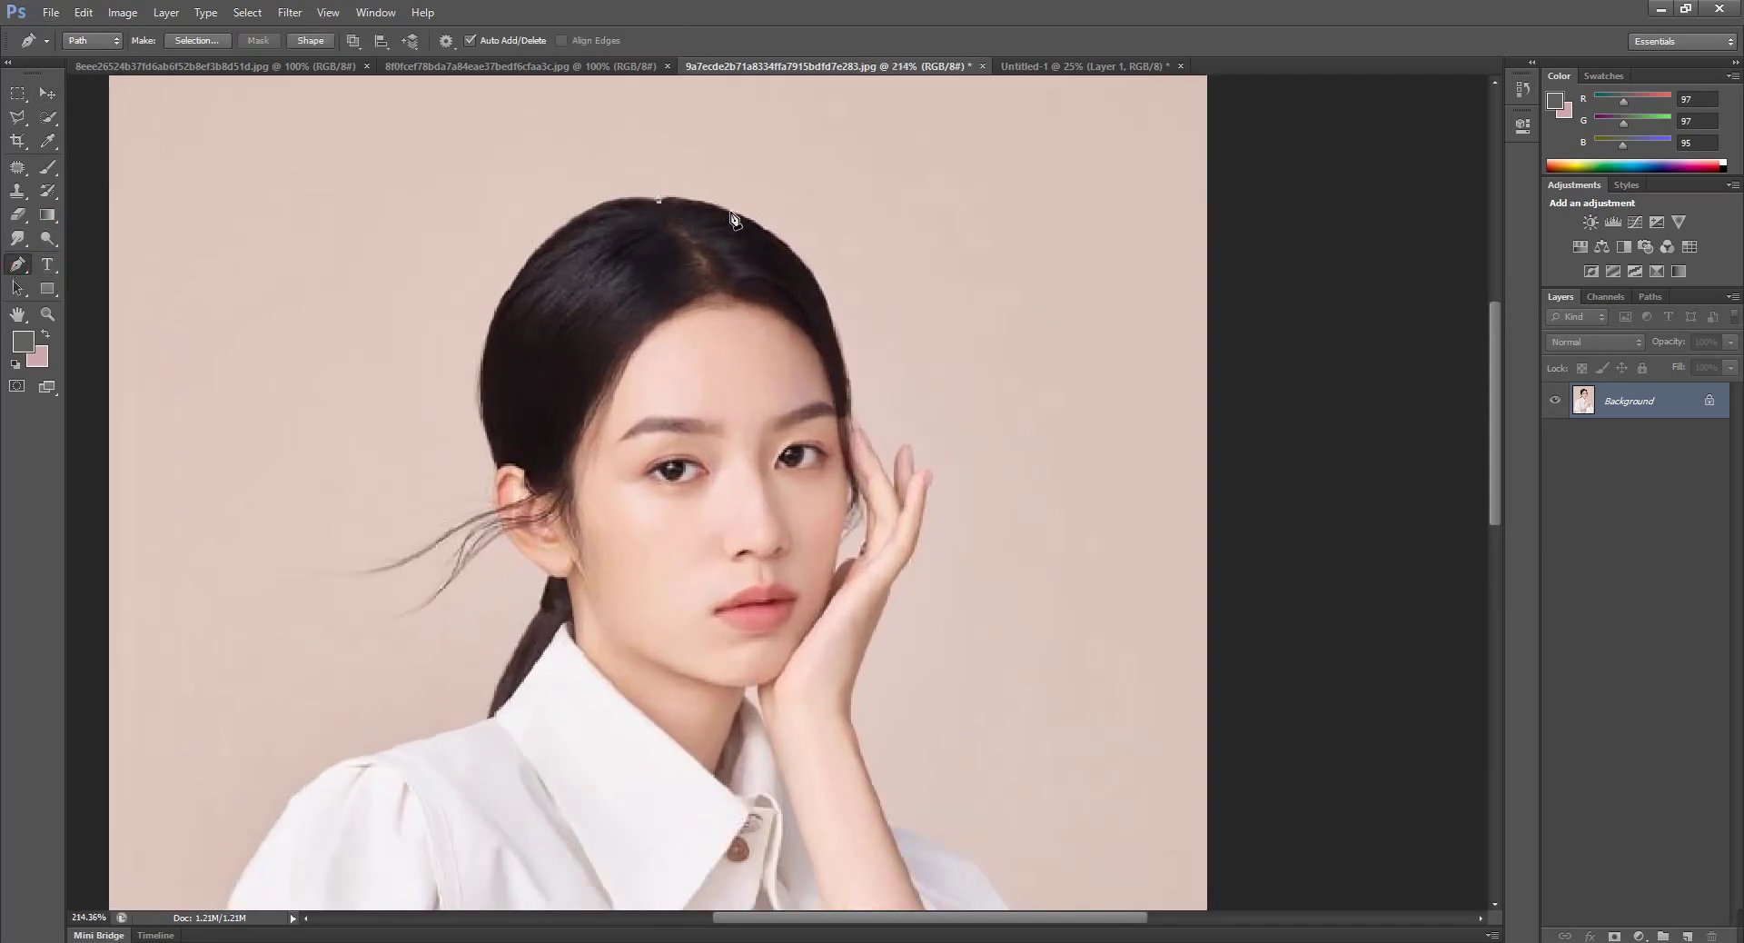
{"action": "left_click_drag", "start_coordinate": [731, 212], "coordinate": [770, 234]}
{"action": "left_click", "coordinate": [849, 264]}
{"action": "left_click_drag", "start_coordinate": [827, 304], "coordinate": [856, 367]}
{"action": "left_click", "coordinate": [828, 302], "text": "alt"}
{"action": "left_click_drag", "start_coordinate": [895, 391], "coordinate": [860, 251]}
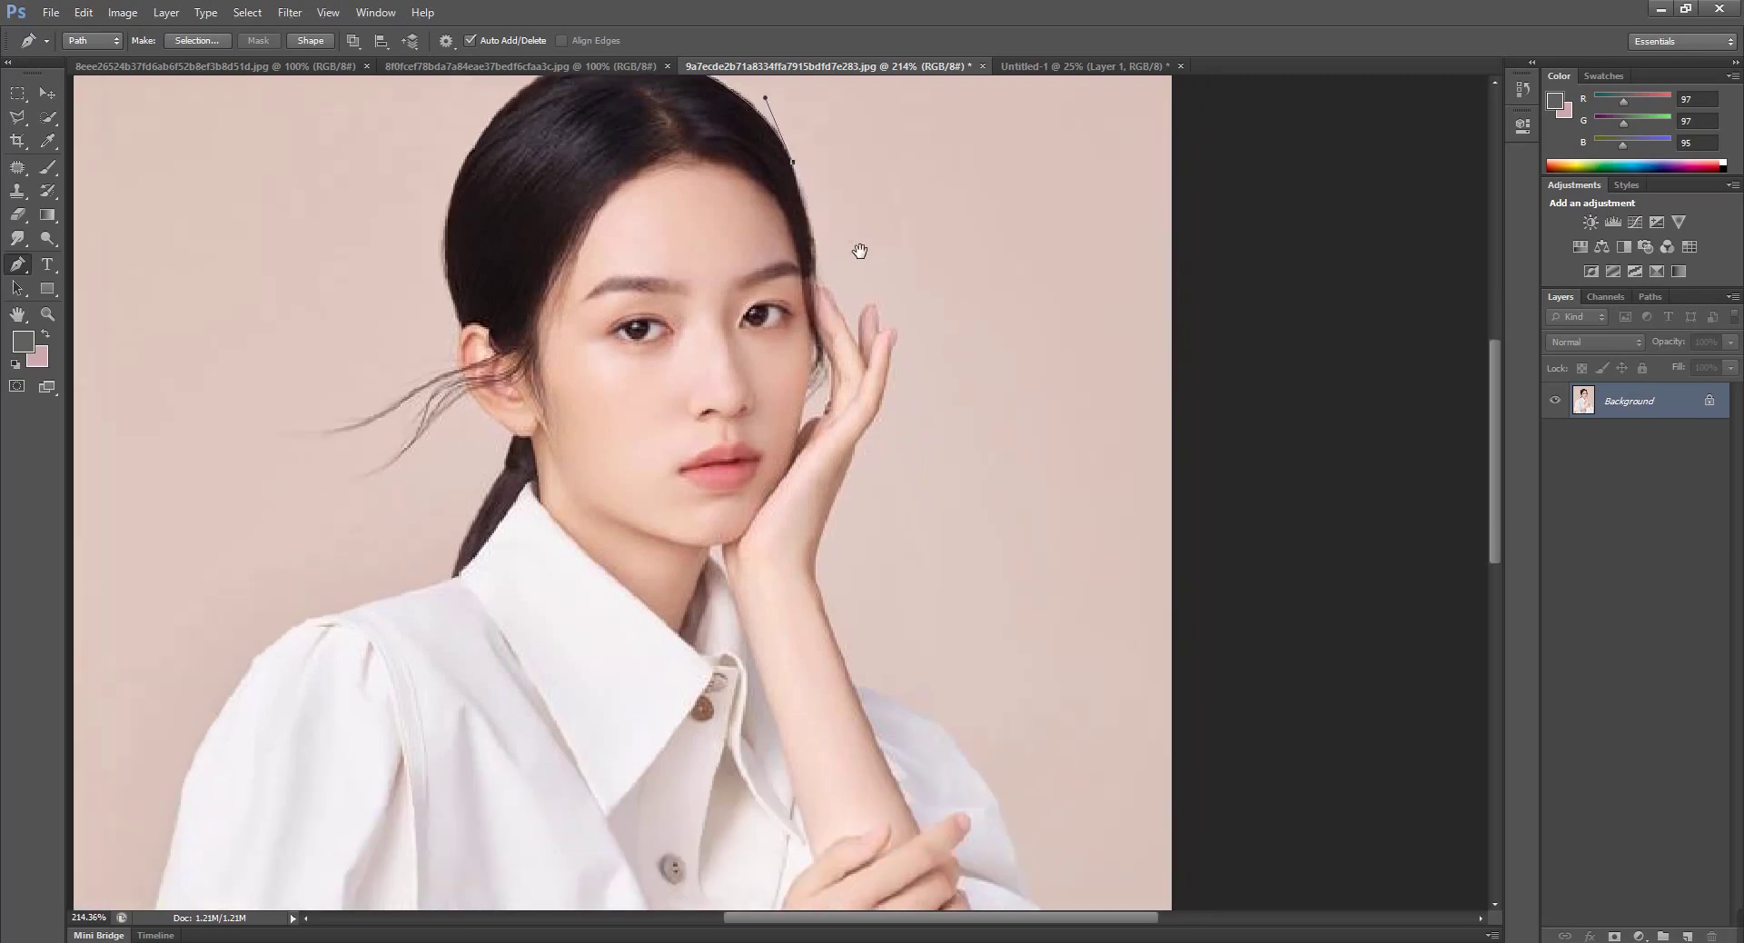
{"action": "left_click", "coordinate": [836, 298]}
Continue the path around the fingertips and down the side of the hand
{"action": "left_click", "coordinate": [870, 304]}
{"action": "scroll", "coordinate": [881, 333], "scroll_direction": "up", "scroll_amount": 3}
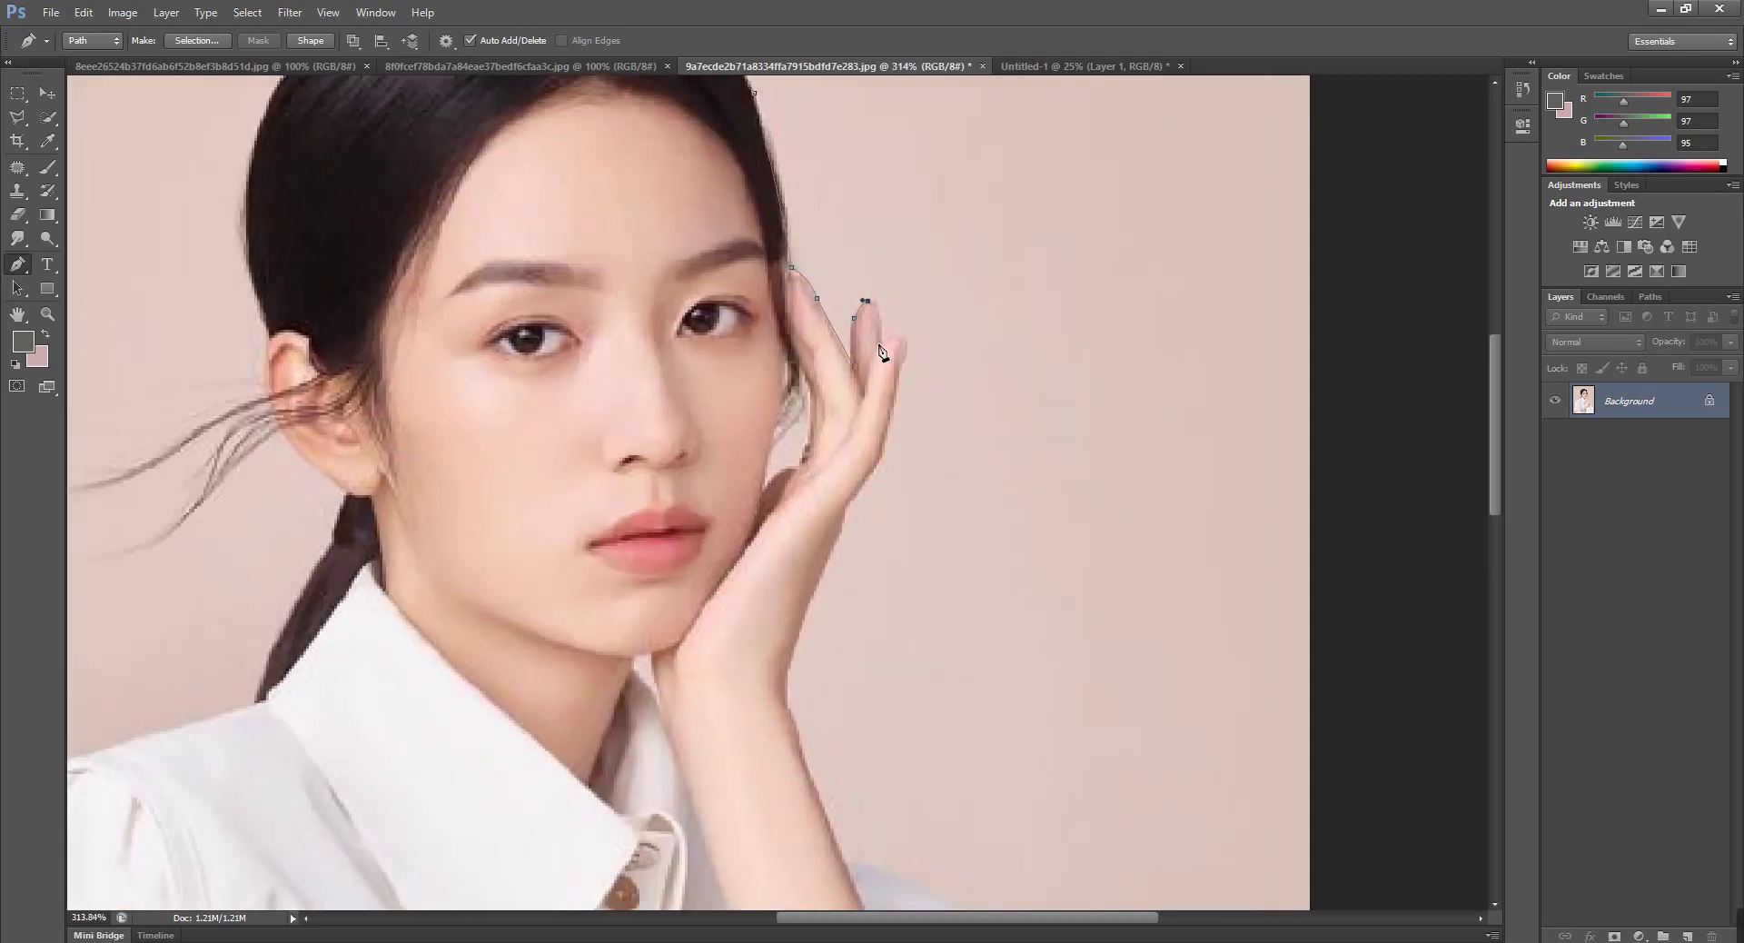
{"action": "left_click_drag", "start_coordinate": [883, 341], "coordinate": [883, 396]}
{"action": "left_click", "coordinate": [882, 341], "text": "alt"}
{"action": "left_click_drag", "start_coordinate": [903, 365], "coordinate": [902, 362]}
{"action": "left_click", "coordinate": [898, 384], "text": "ctrl"}
{"action": "left_click", "coordinate": [886, 441]}
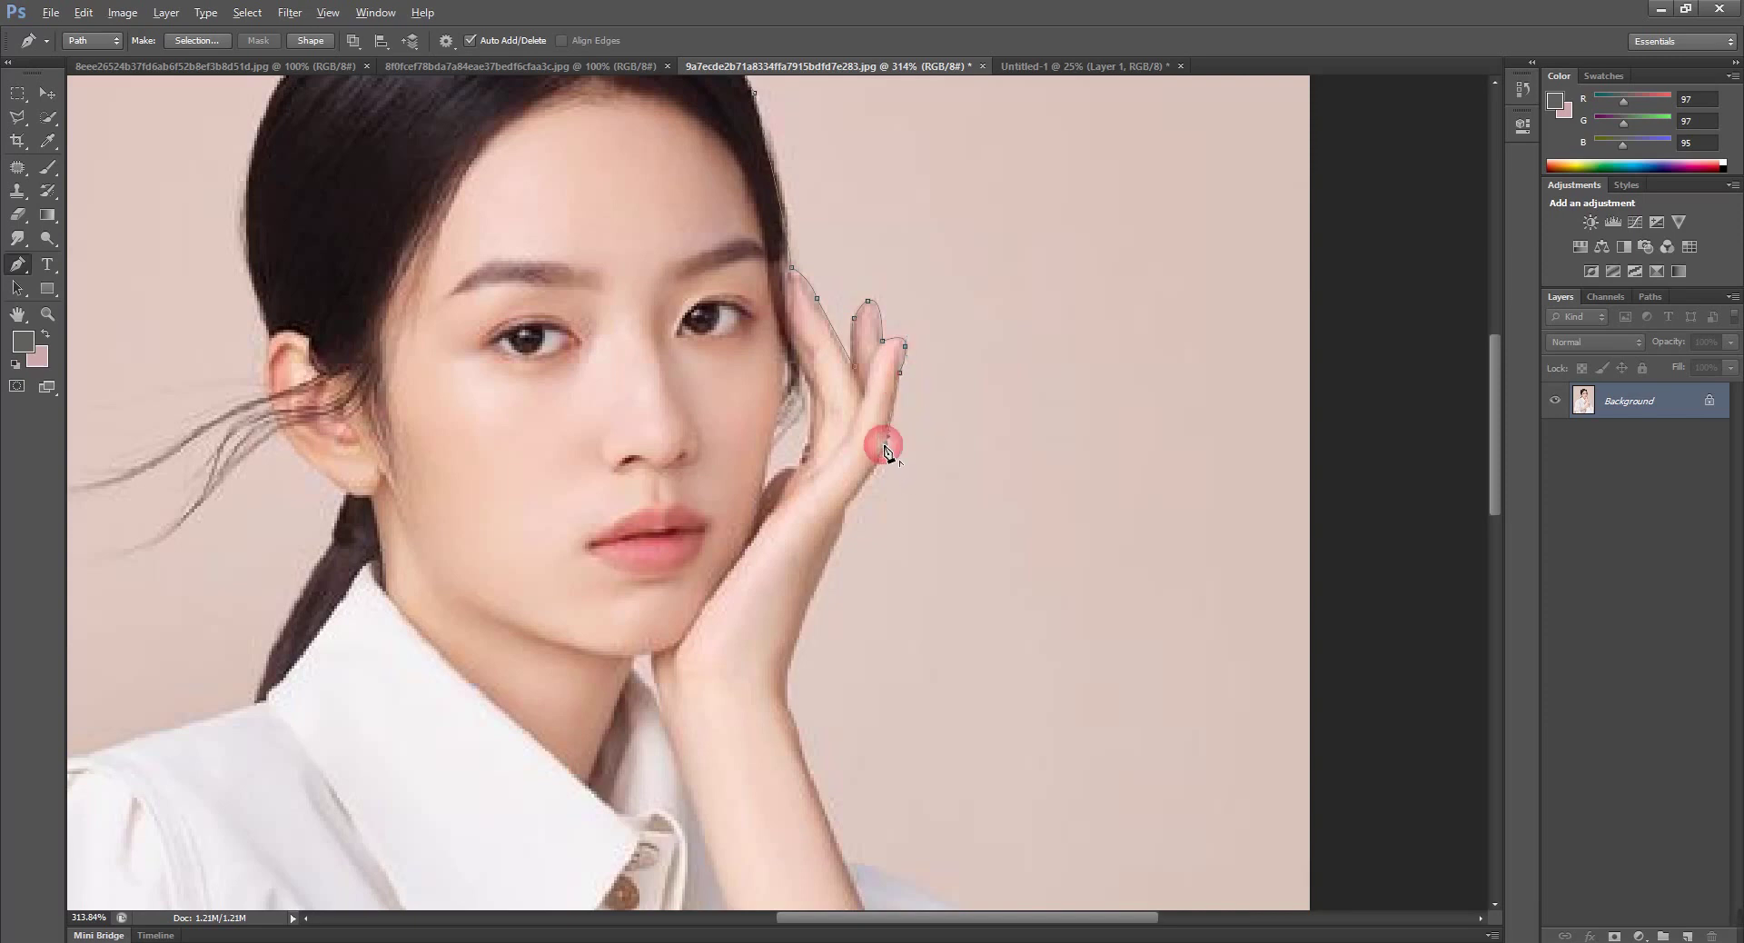
{"action": "left_click", "coordinate": [846, 509]}
{"action": "left_click_drag", "start_coordinate": [960, 582], "coordinate": [993, 339]}
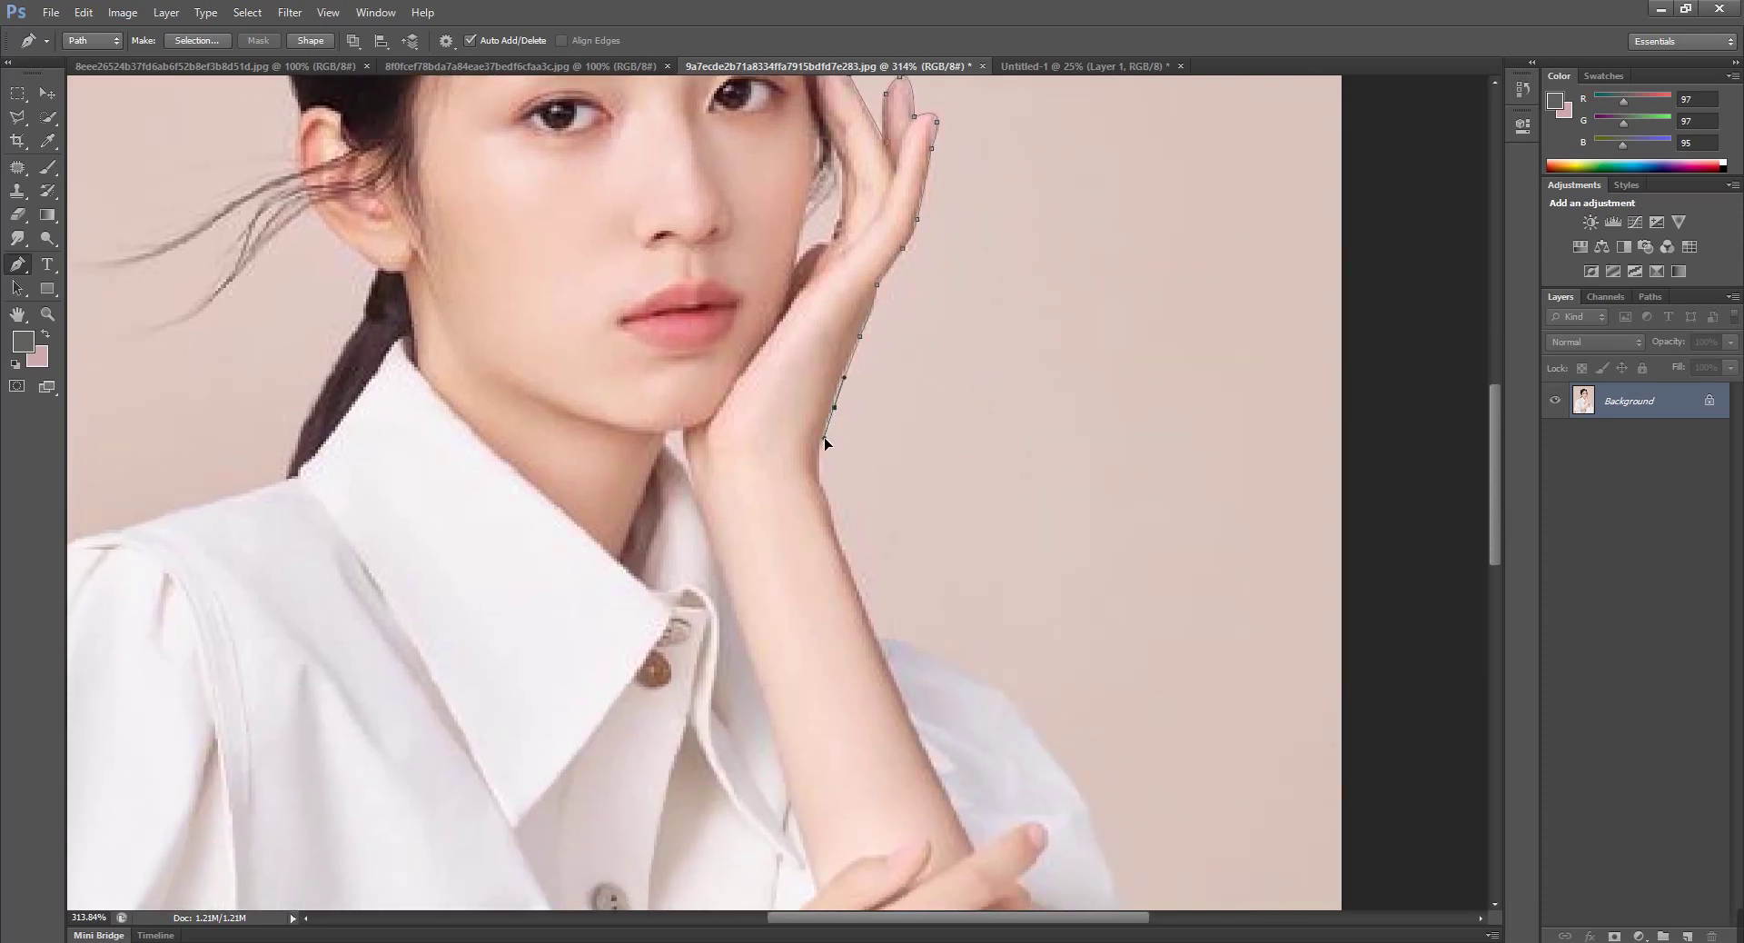
{"action": "left_click", "coordinate": [834, 407], "text": "alt"}
{"action": "left_click", "coordinate": [972, 447]}
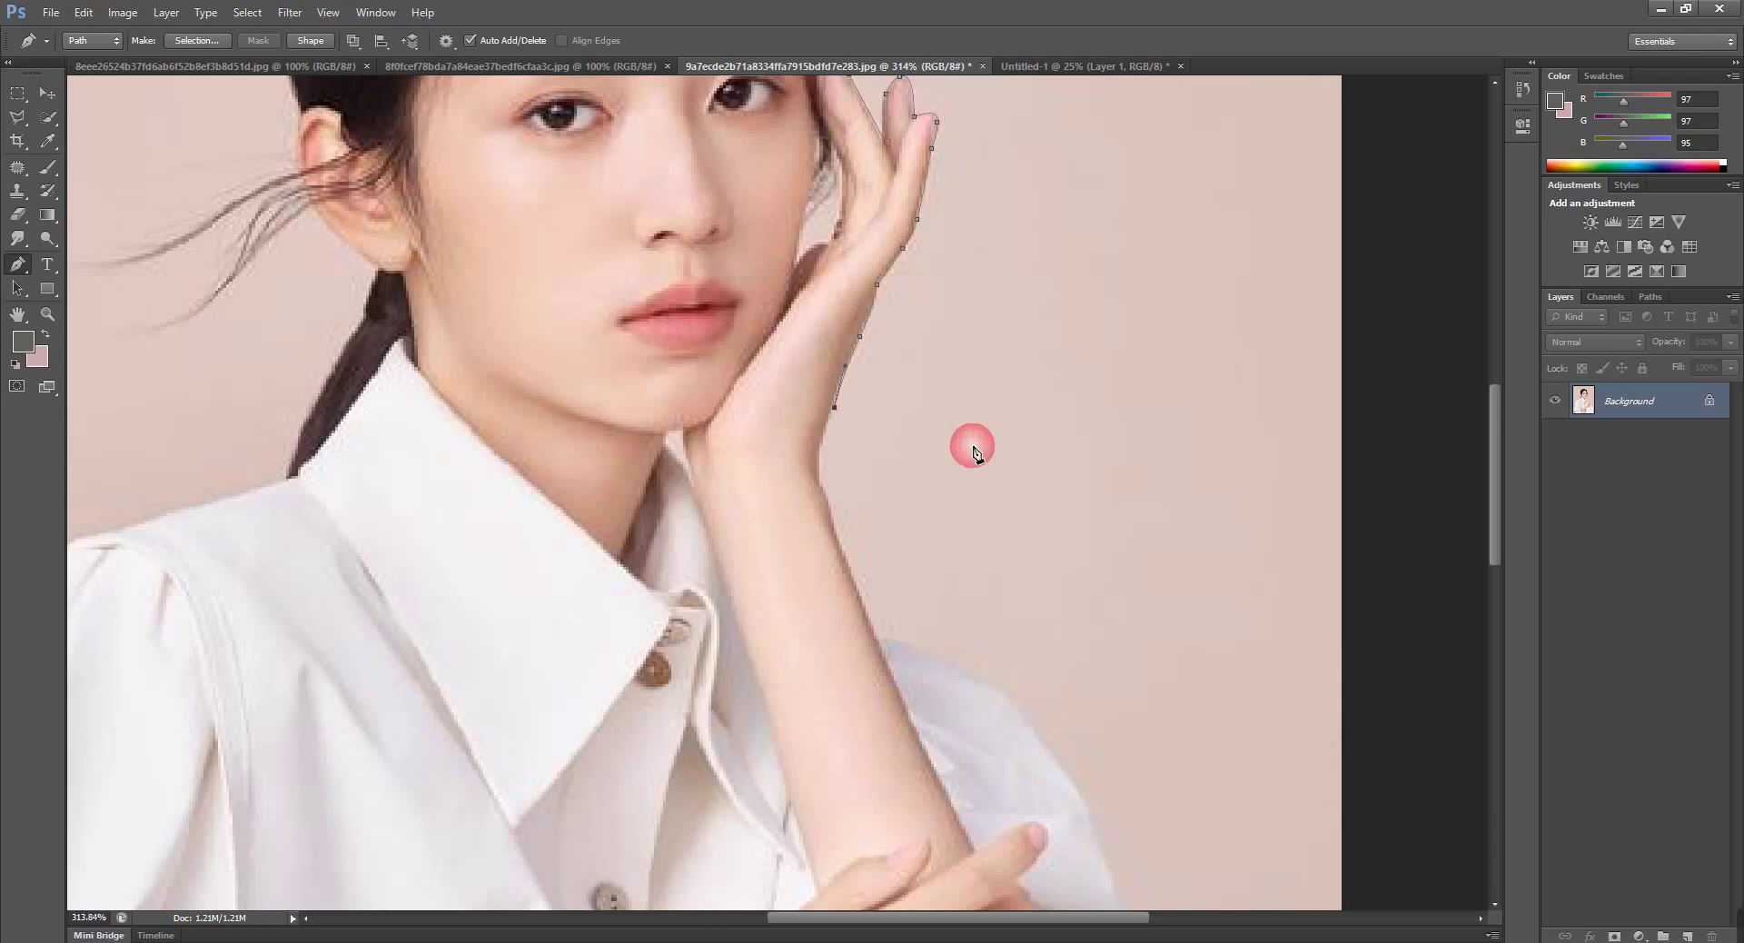
Trace the forearm edge to where the arm meets the sleeve
{"action": "left_click", "coordinate": [821, 484]}
{"action": "left_click_drag", "start_coordinate": [825, 533], "coordinate": [827, 535]}
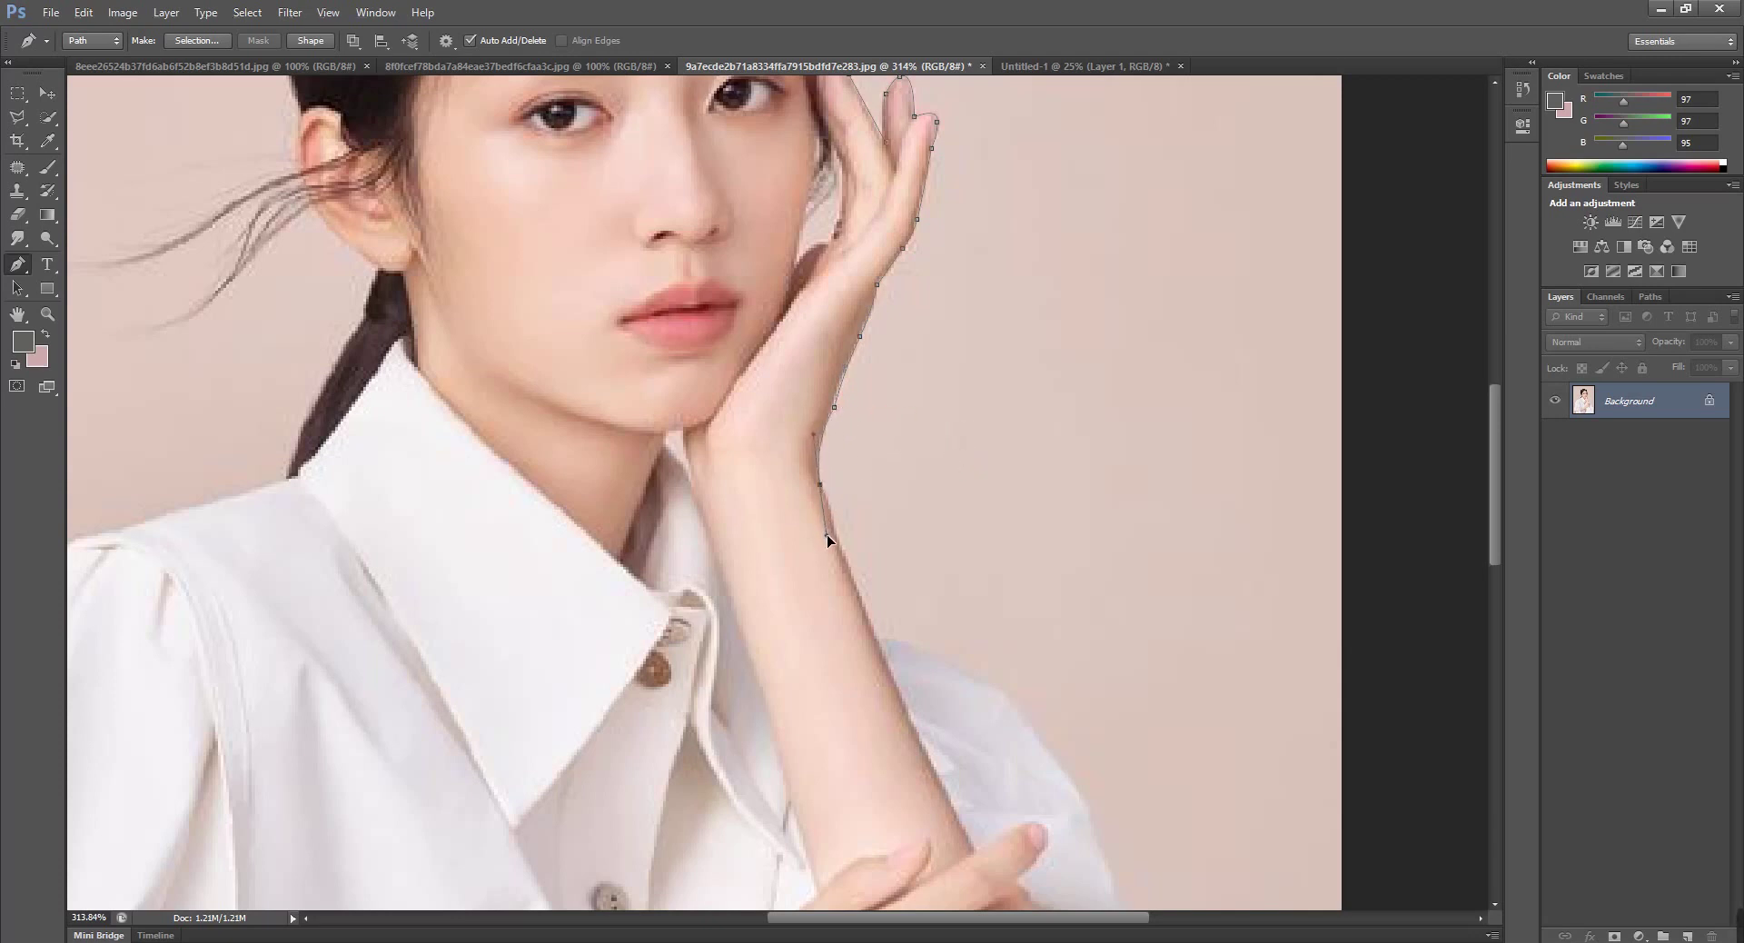
{"action": "scroll", "coordinate": [880, 483], "scroll_direction": "down", "scroll_amount": 5}
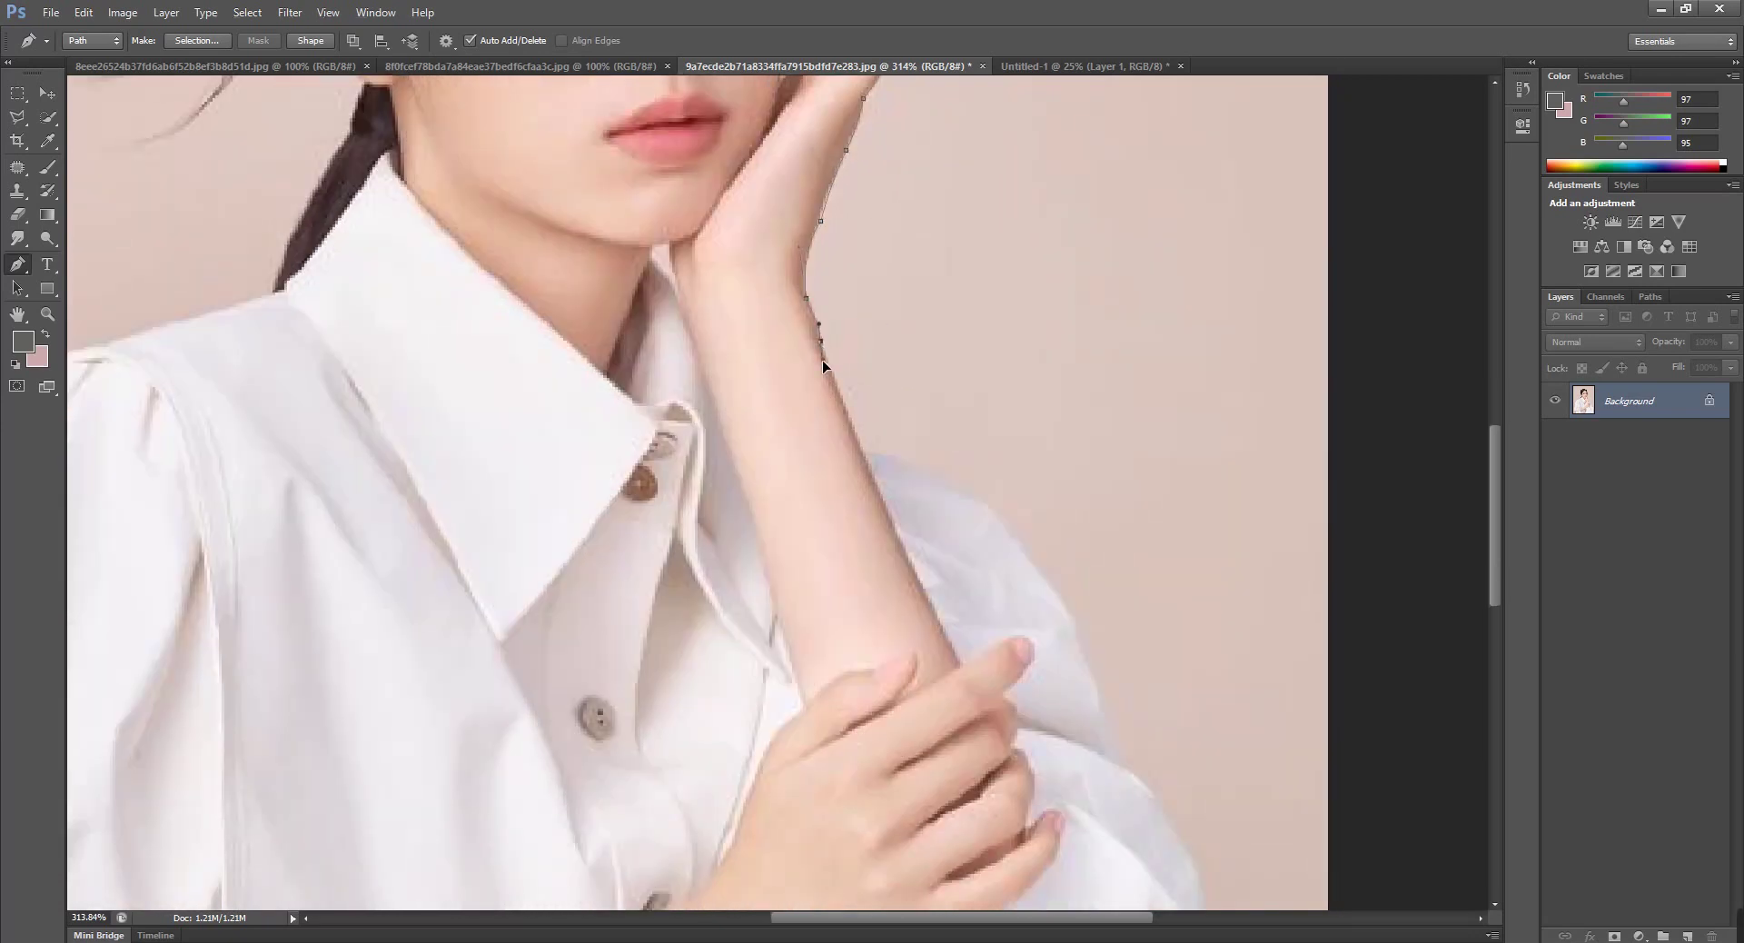
{"action": "mouse_move", "coordinate": [938, 423]}
{"action": "left_mouse_down"}
{"action": "mouse_move", "coordinate": [909, 202]}
{"action": "mouse_move", "coordinate": [908, 281]}
{"action": "left_mouse_up"}
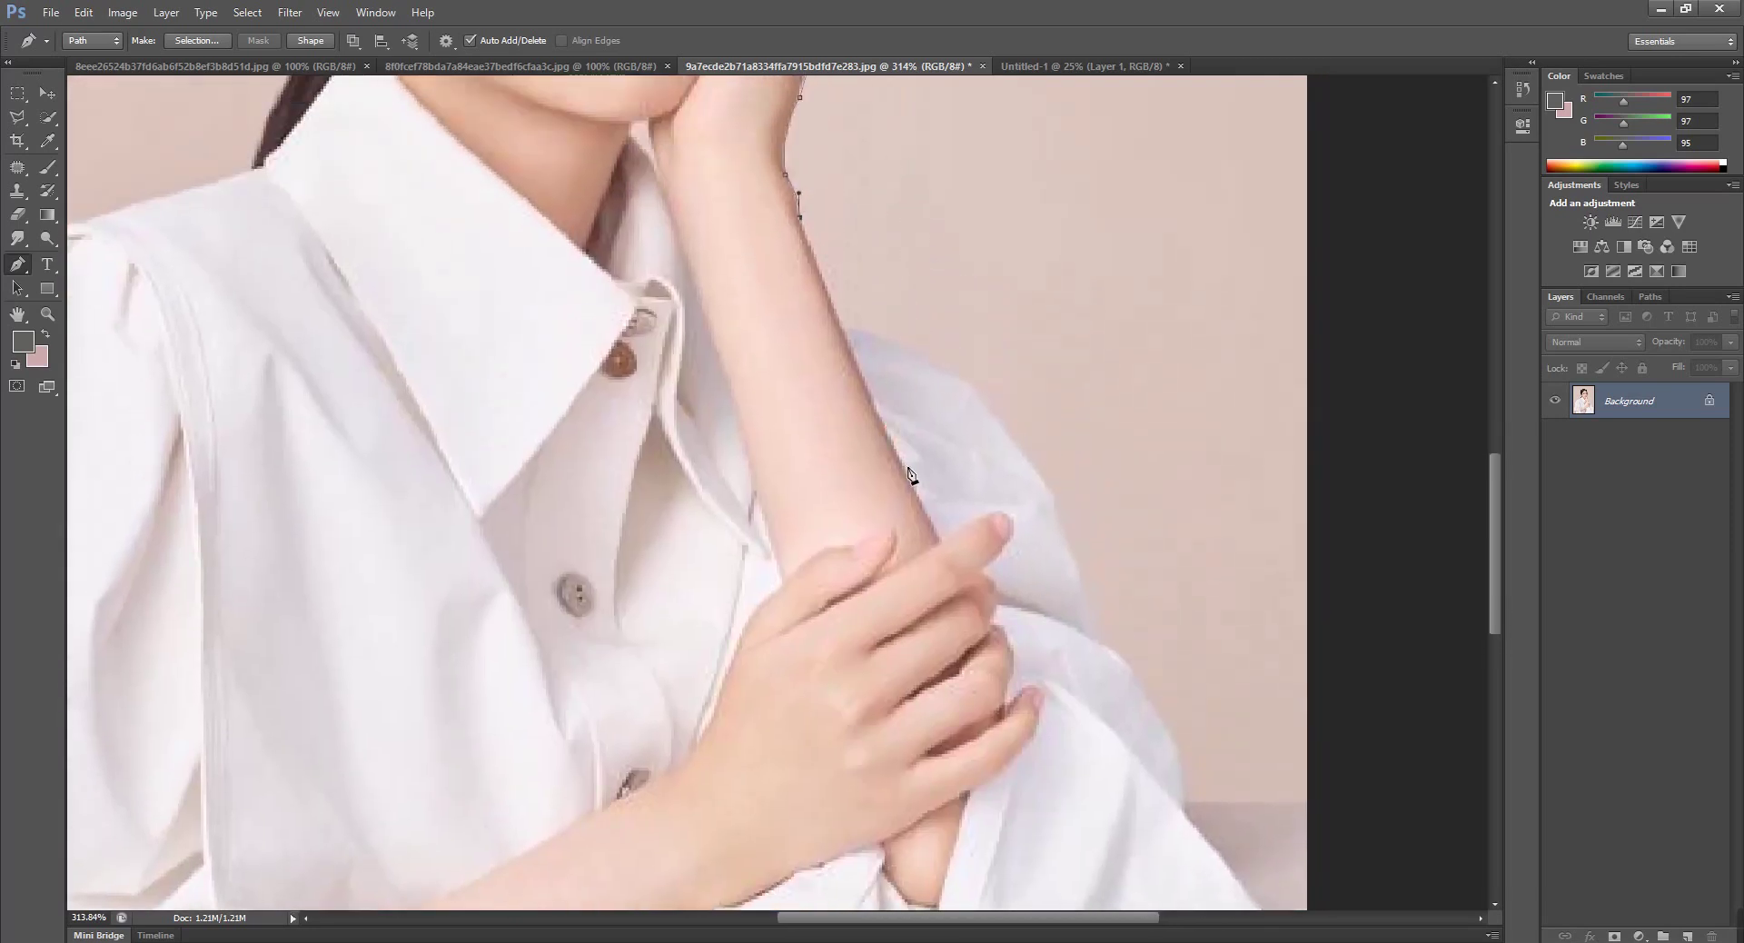
{"action": "left_click", "coordinate": [842, 328]}
{"action": "left_click_drag", "start_coordinate": [987, 402], "coordinate": [1008, 435]}
{"action": "left_click", "coordinate": [987, 401], "text": "alt"}
{"action": "left_click_drag", "start_coordinate": [1076, 563], "coordinate": [1083, 623]}
{"action": "left_click", "coordinate": [1077, 564], "text": "alt"}
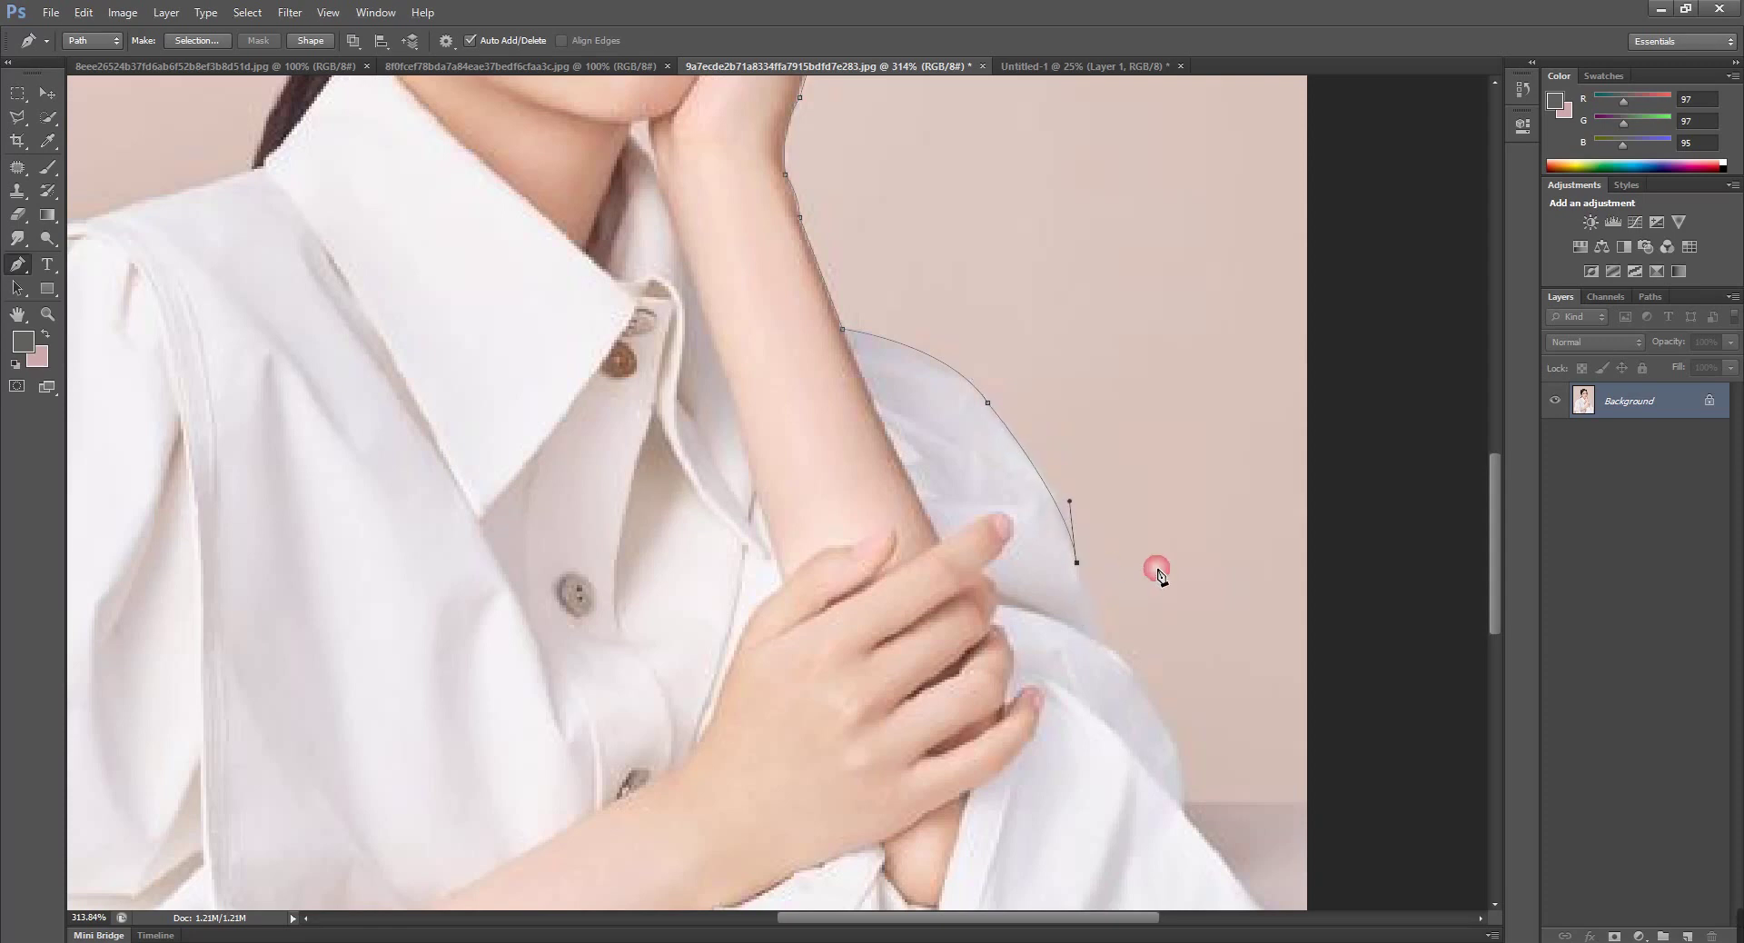
Follow the right sleeve down to its lower edge with corner anchors
{"action": "left_click", "coordinate": [1105, 642]}
{"action": "left_click_drag", "start_coordinate": [1169, 666], "coordinate": [1105, 425]}
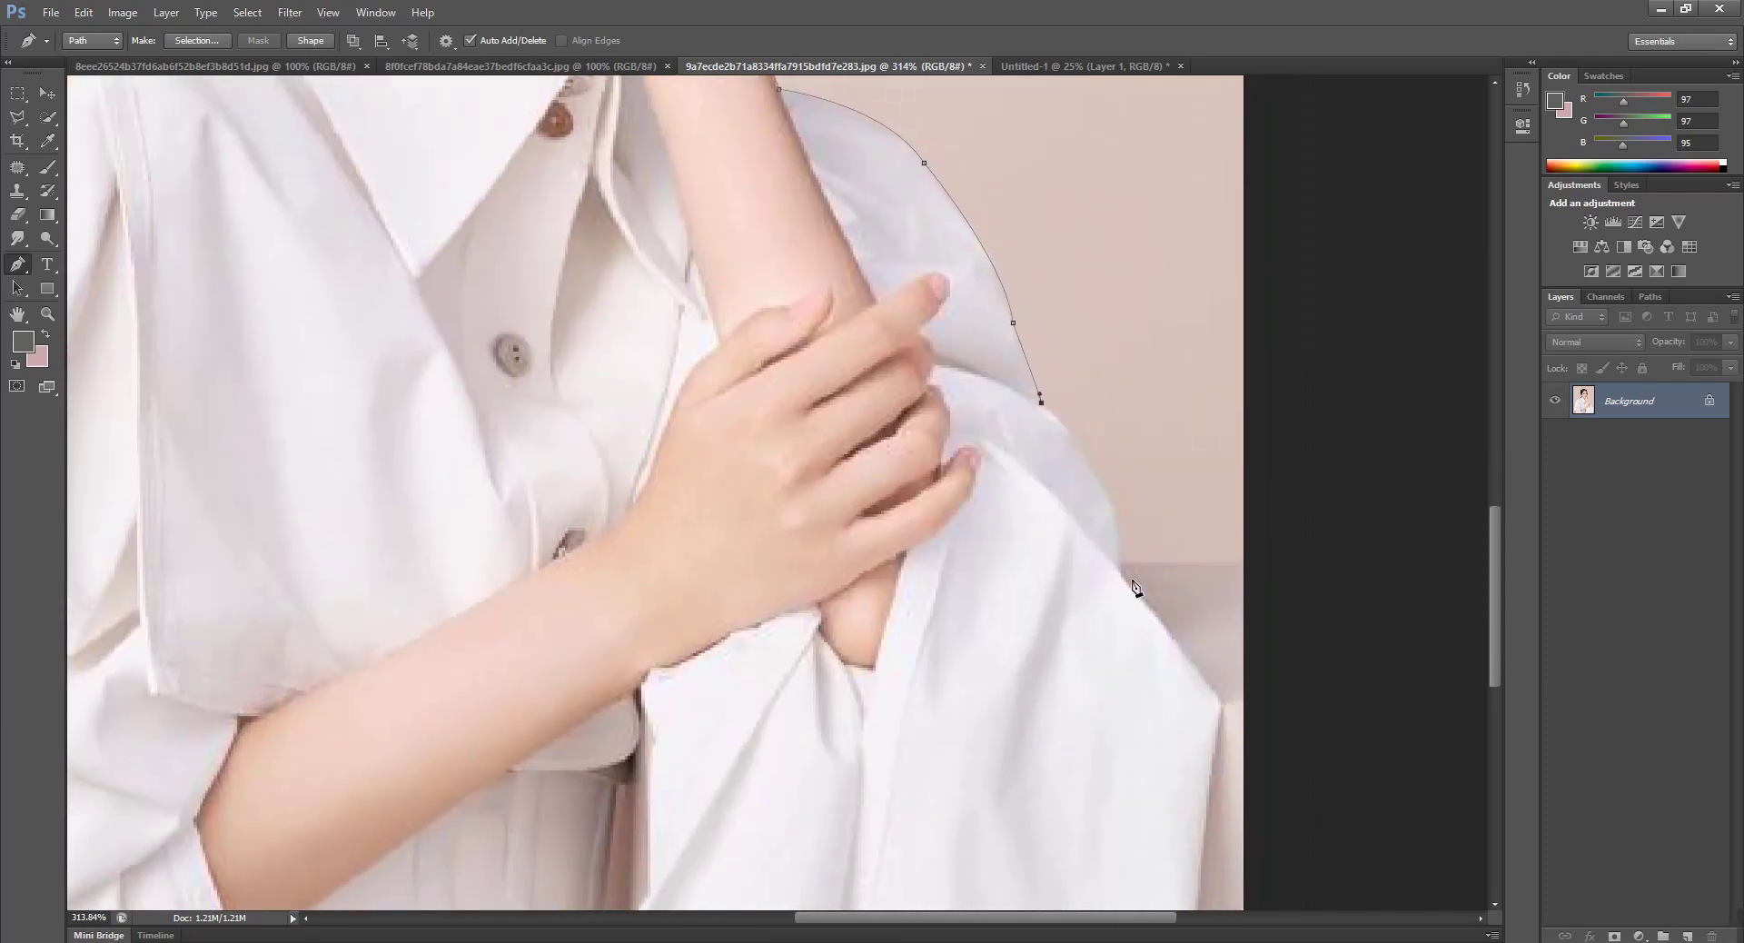
{"action": "left_click_drag", "start_coordinate": [1112, 501], "coordinate": [1117, 538]}
{"action": "left_click", "coordinate": [1110, 498], "text": "alt"}
{"action": "left_click_drag", "start_coordinate": [1120, 572], "coordinate": [1116, 599]}
{"action": "left_click", "coordinate": [1118, 570], "text": "alt"}
{"action": "left_click_drag", "start_coordinate": [1157, 545], "coordinate": [1148, 312]}
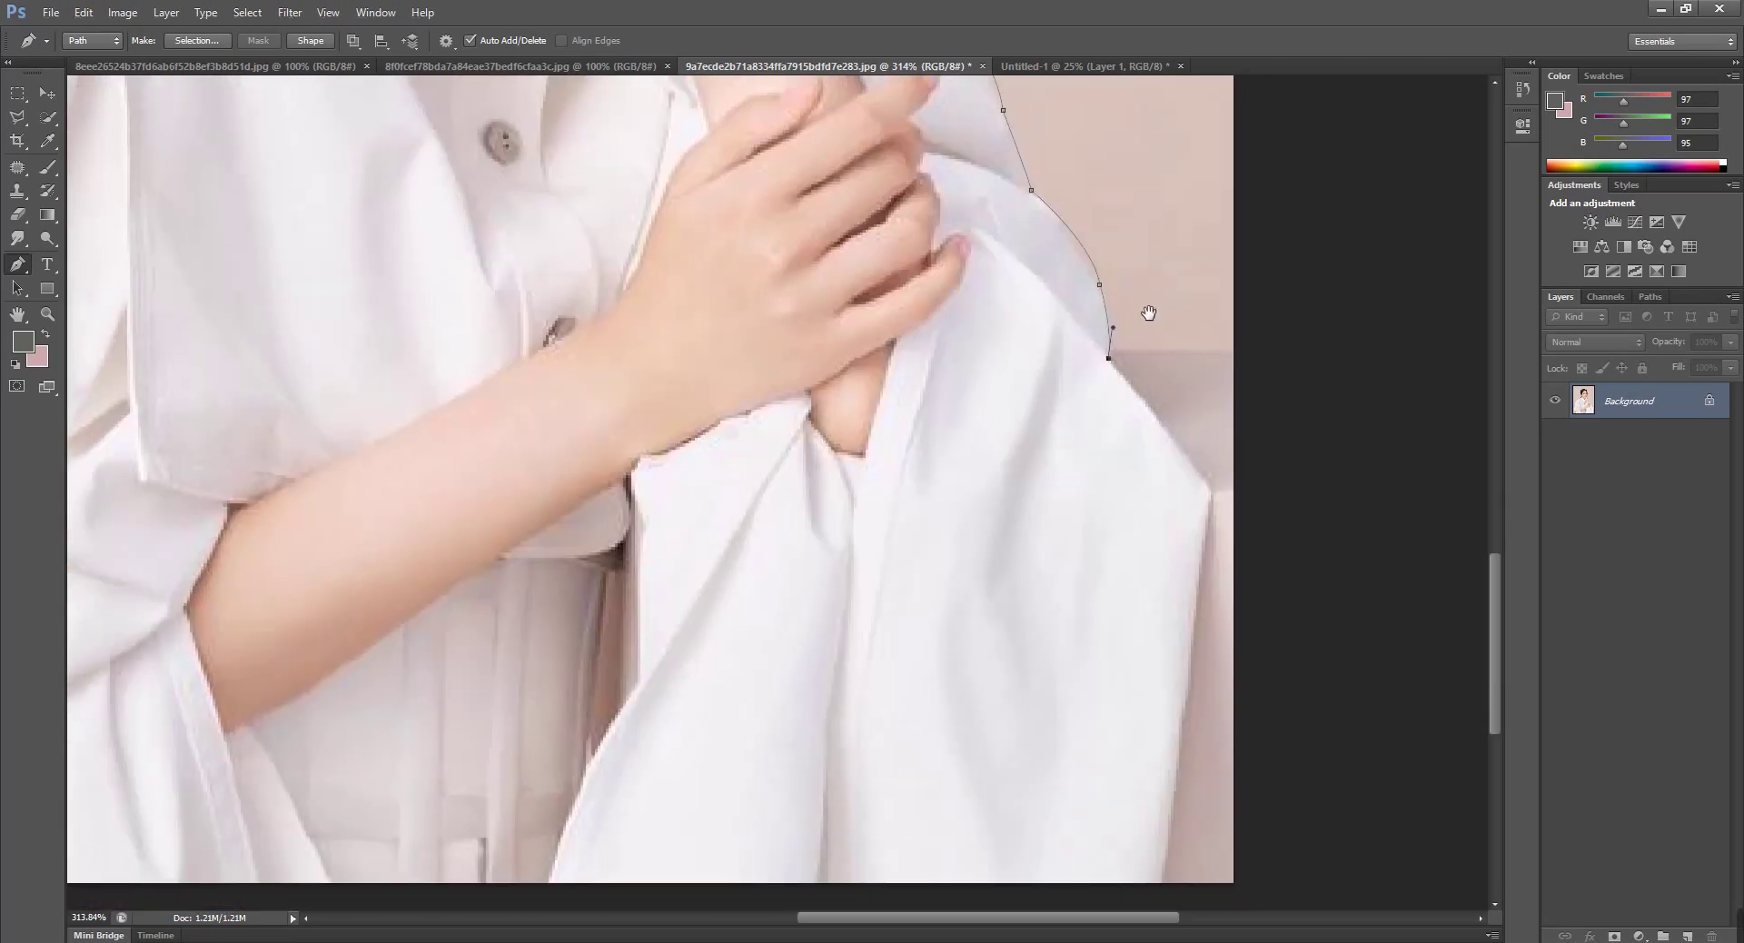
{"action": "left_click", "coordinate": [1211, 481]}
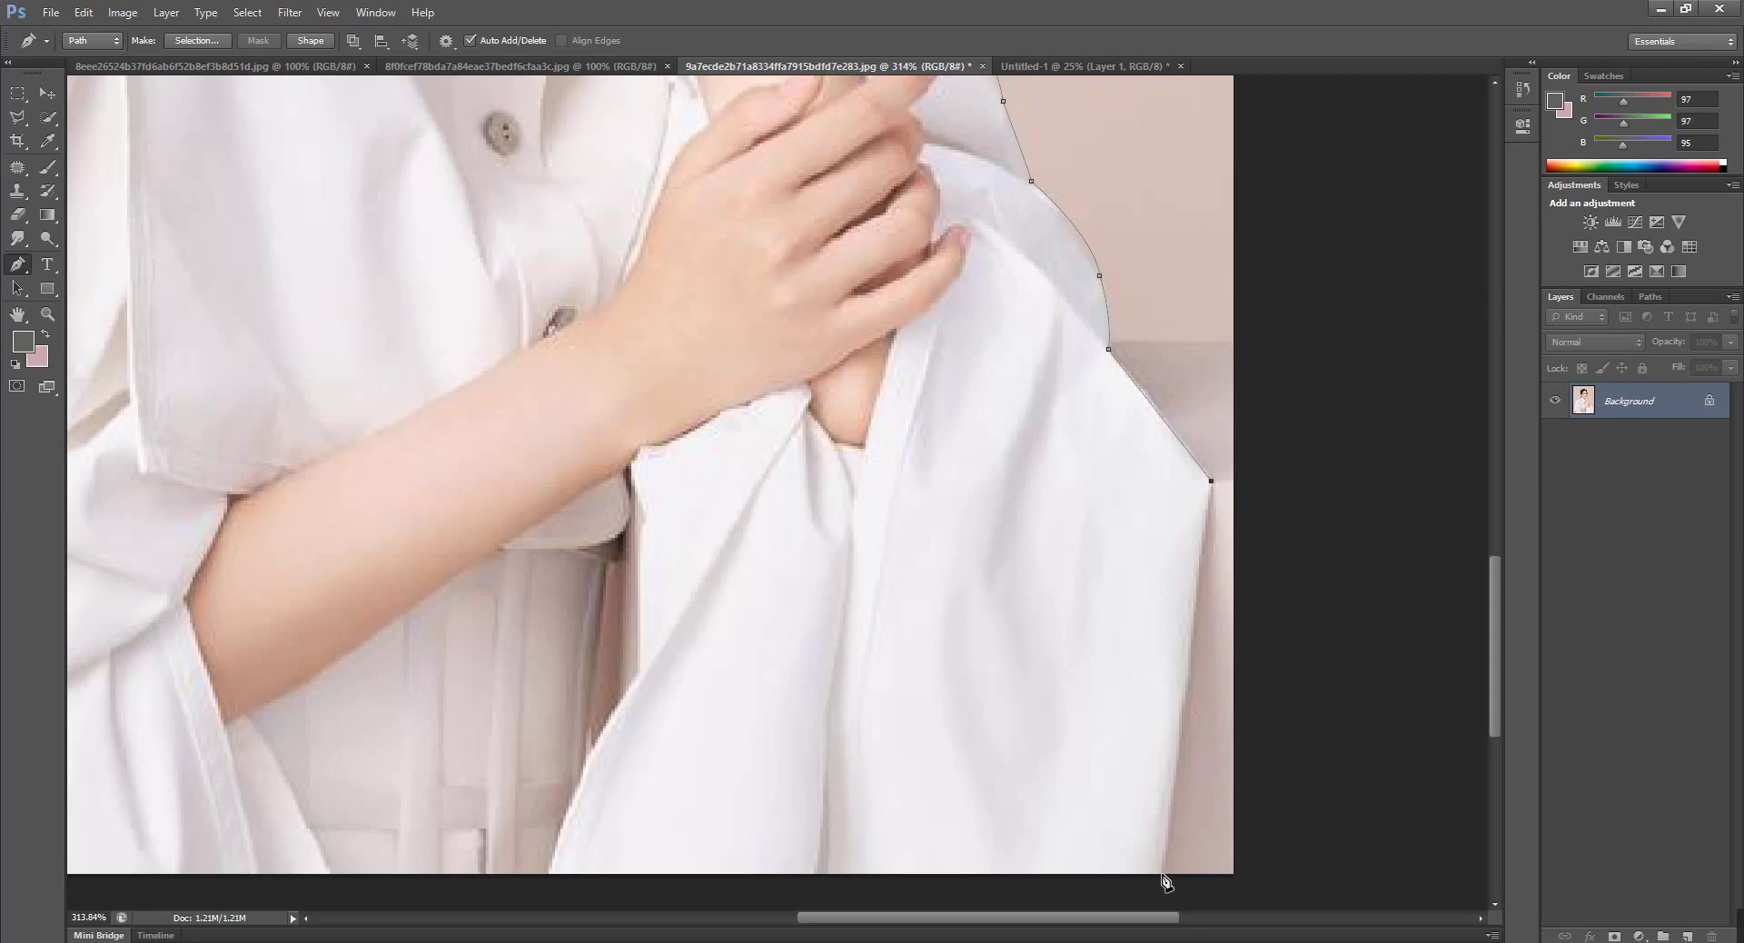
{"action": "left_click_drag", "start_coordinate": [962, 760], "coordinate": [1323, 564]}
{"action": "left_click_drag", "start_coordinate": [1039, 557], "coordinate": [1148, 581]}
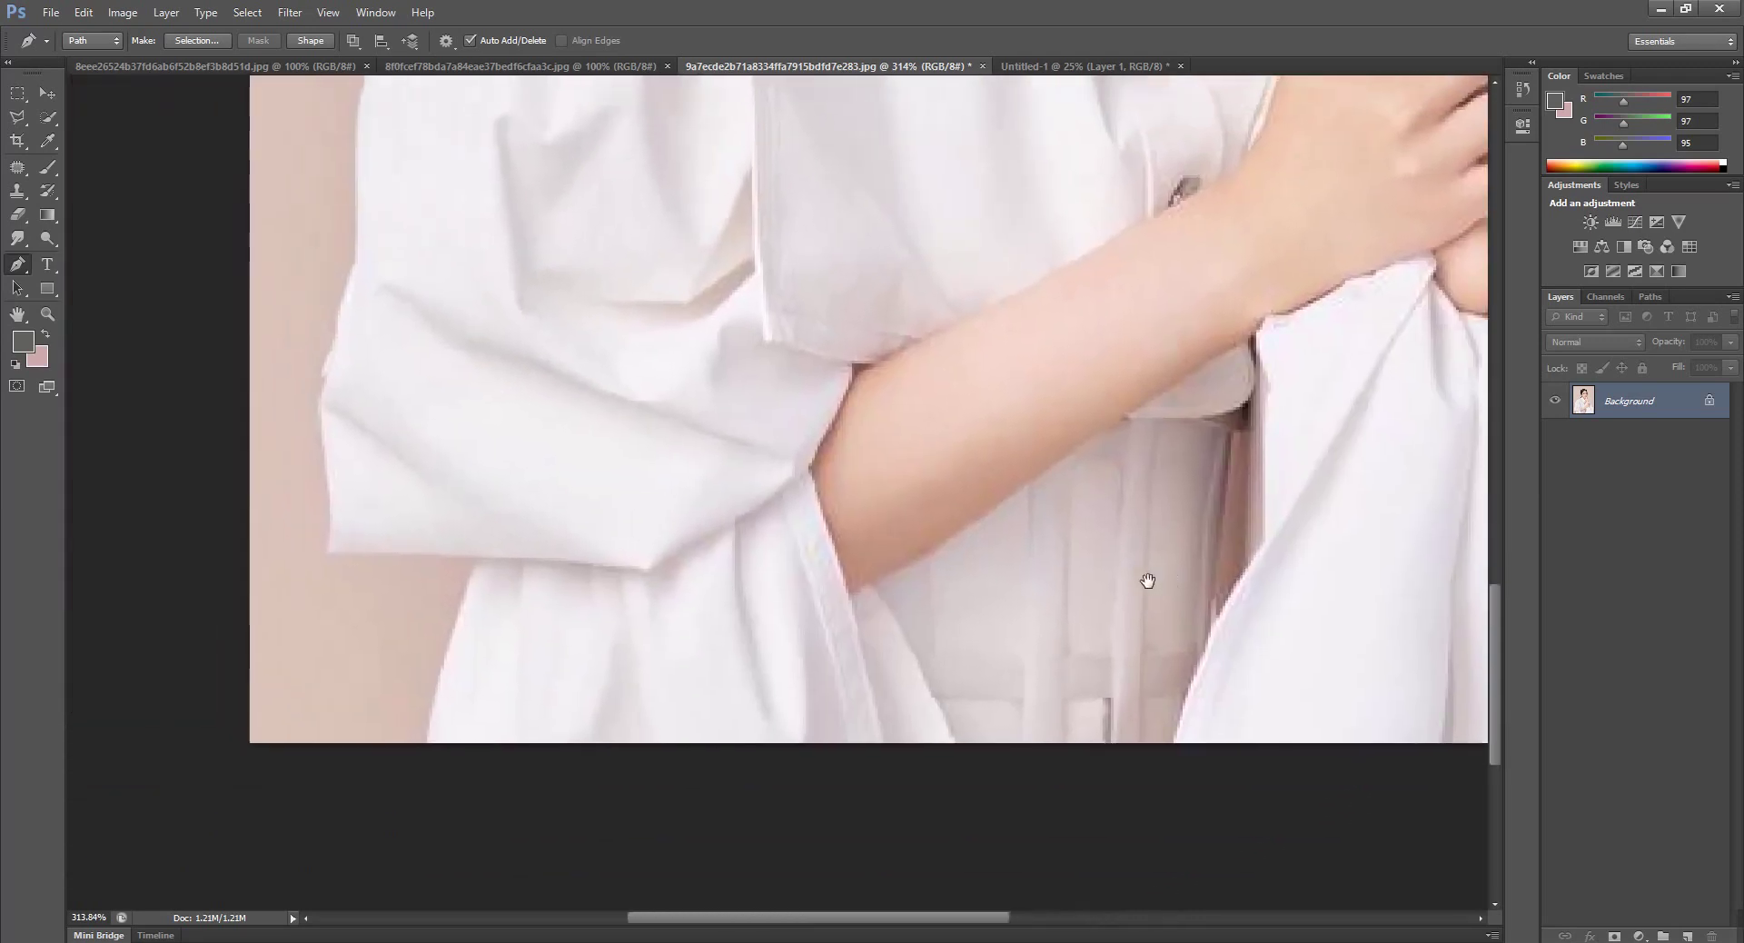
{"action": "left_click", "coordinate": [518, 794]}
Run the path along the image bottom to the left cuff corner
{"action": "left_click", "coordinate": [428, 743]}
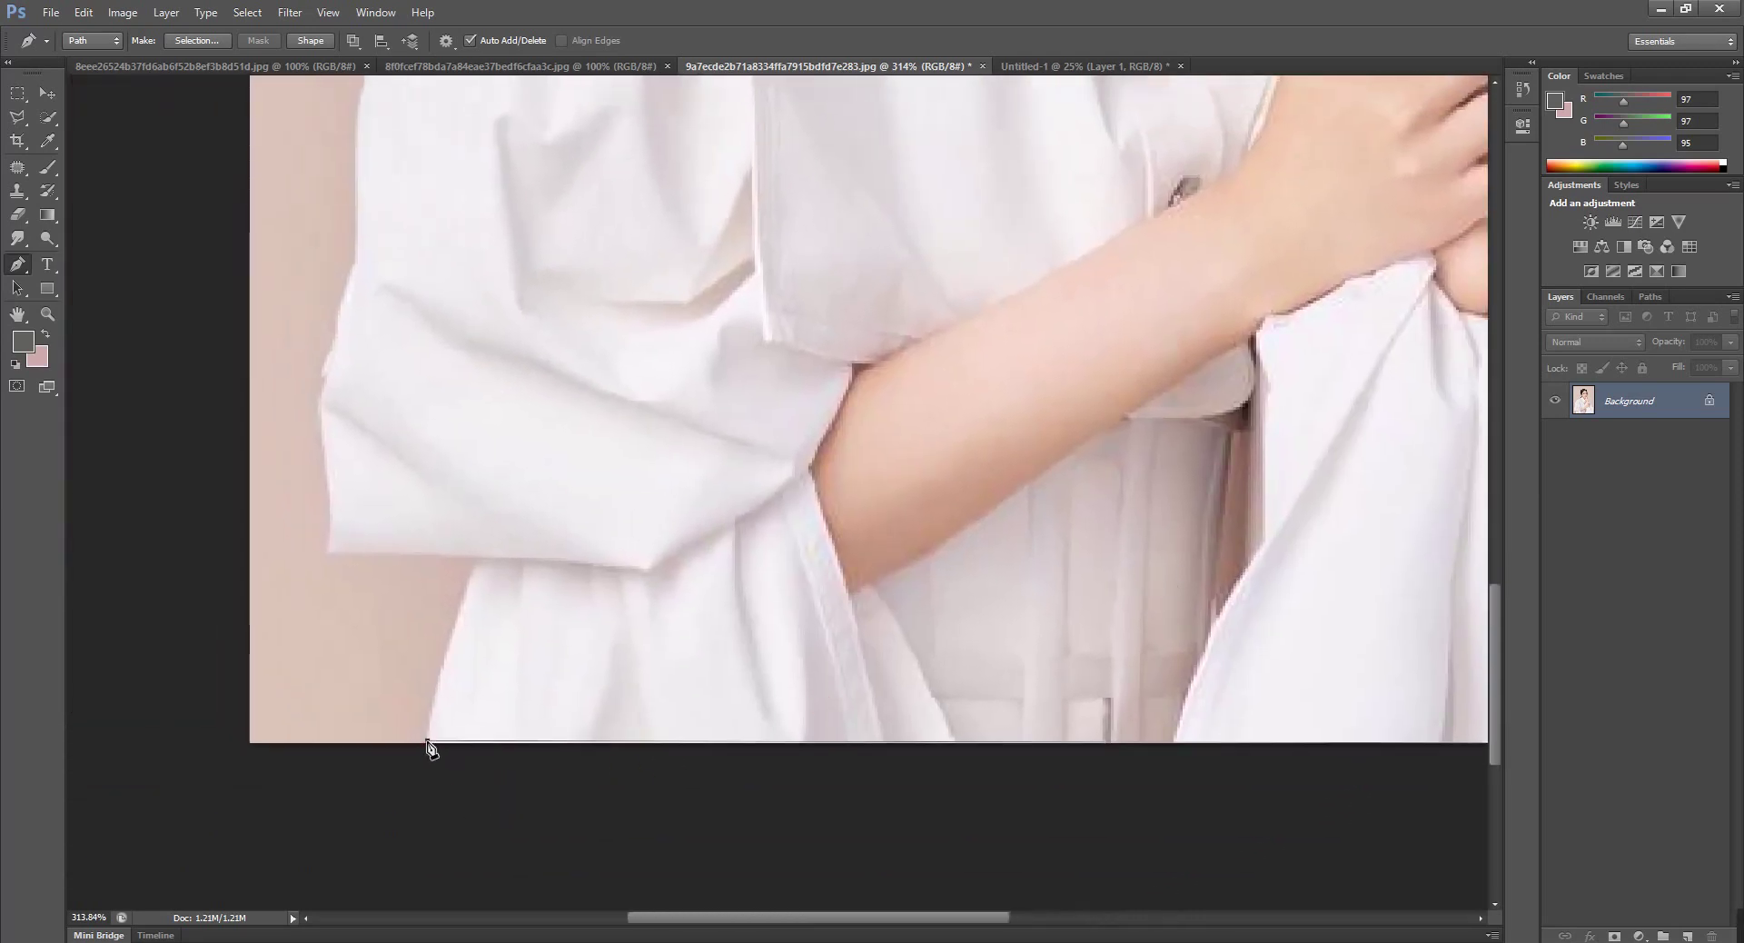
{"action": "left_click_drag", "start_coordinate": [475, 559], "coordinate": [490, 548]}
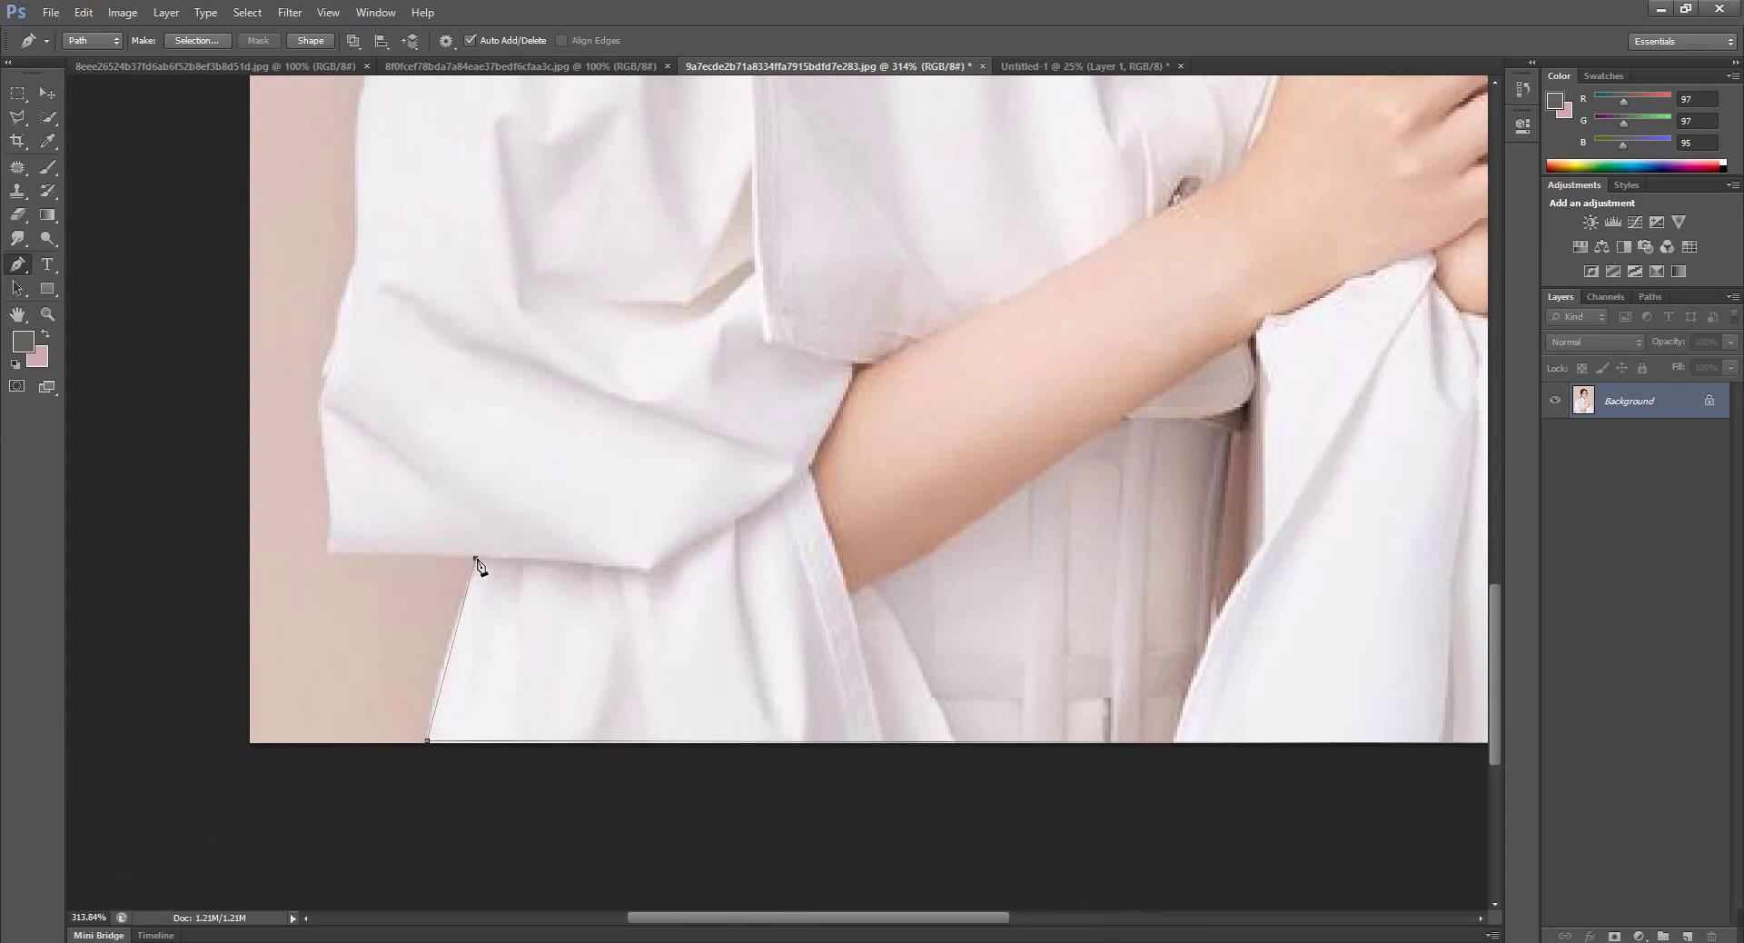
{"action": "left_click", "coordinate": [475, 558], "text": "alt"}
{"action": "left_click", "coordinate": [327, 554]}
{"action": "mouse_move", "coordinate": [364, 475]}
{"action": "left_mouse_down"}
{"action": "mouse_move", "coordinate": [678, 603]}
{"action": "mouse_move", "coordinate": [631, 534]}
{"action": "left_mouse_up"}
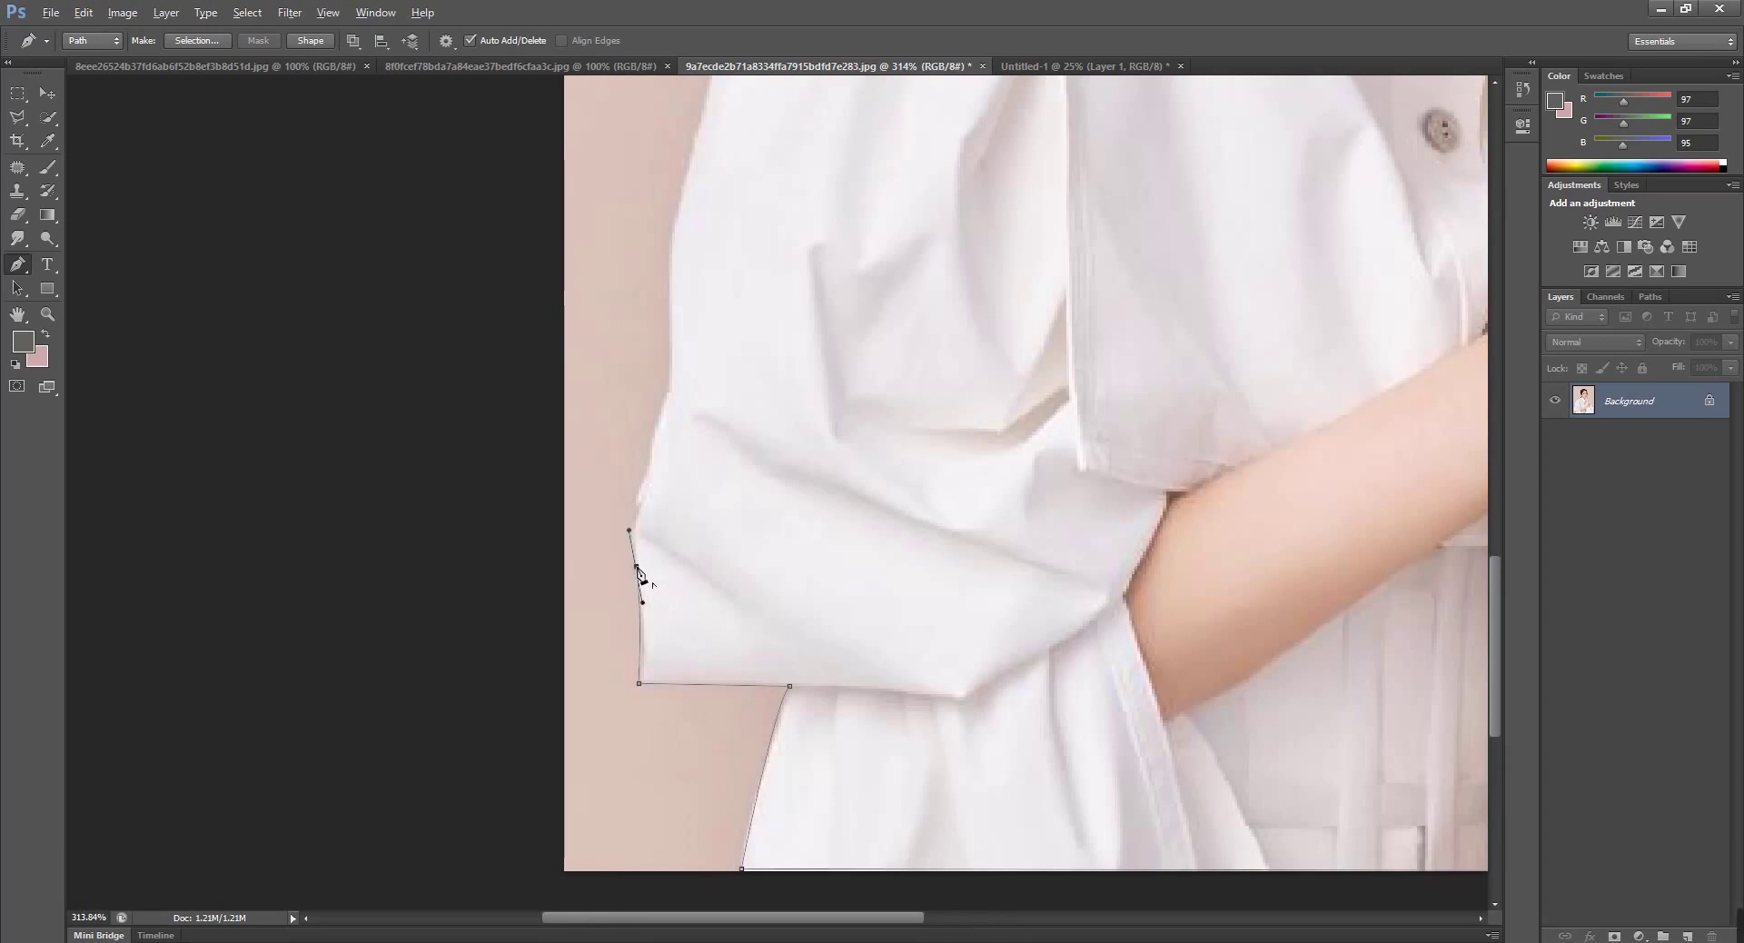
Trace the path up the left sleeve, replacing one misplaced anchor
{"action": "left_click", "coordinate": [637, 567], "text": "alt"}
{"action": "left_click_drag", "start_coordinate": [668, 392], "coordinate": [682, 365]}
{"action": "left_click", "coordinate": [668, 393], "text": "alt"}
{"action": "scroll", "coordinate": [747, 343], "scroll_direction": "up", "scroll_amount": 3}
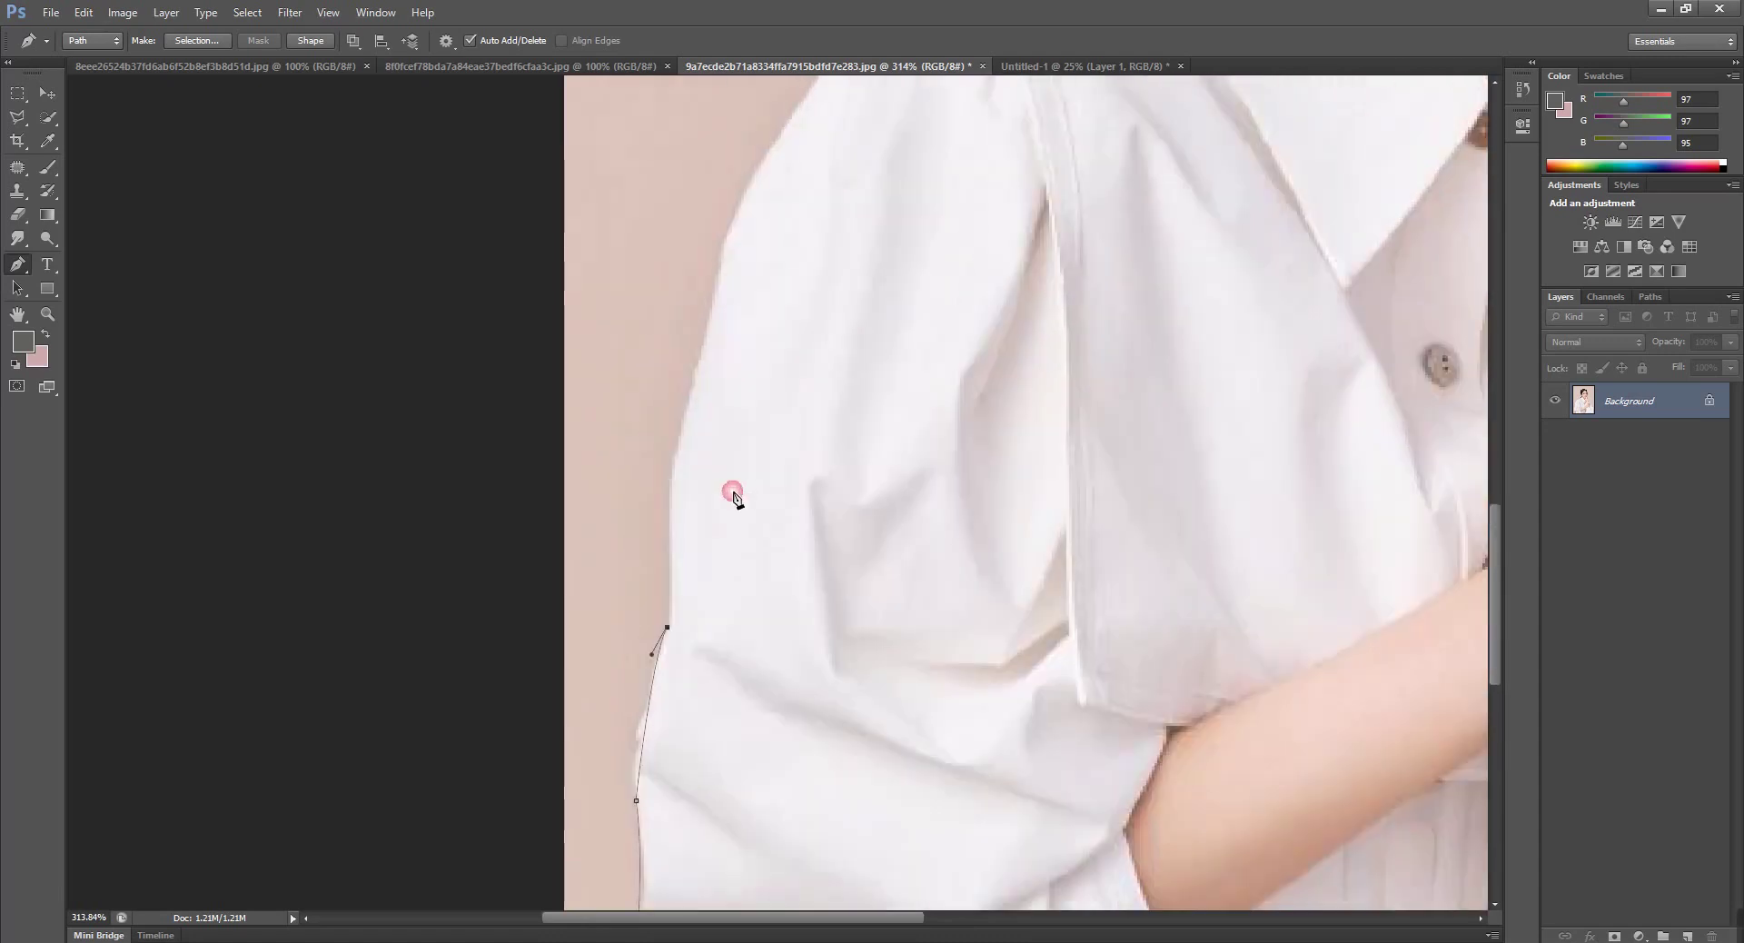
{"action": "mouse_move", "coordinate": [679, 441]}
{"action": "left_mouse_down"}
{"action": "mouse_move", "coordinate": [692, 409]}
{"action": "mouse_move", "coordinate": [665, 406]}
{"action": "left_mouse_up"}
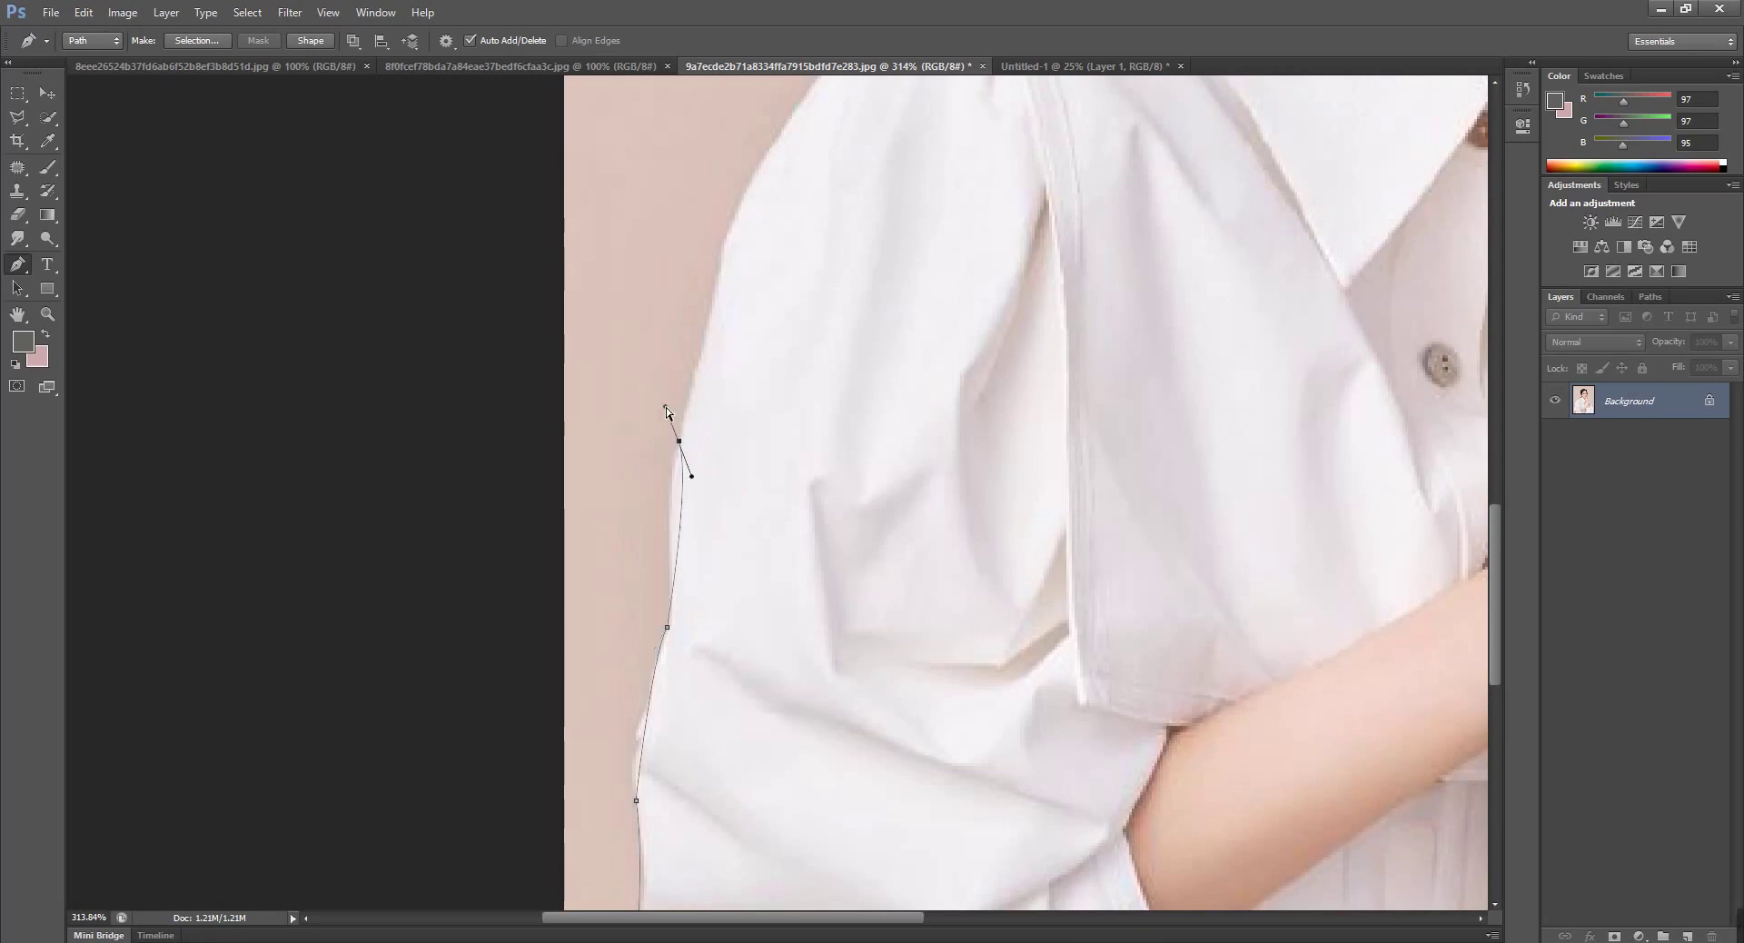
{"action": "key", "text": "ctrl+z"}
{"action": "left_click", "coordinate": [670, 509]}
{"action": "left_click_drag", "start_coordinate": [670, 512], "coordinate": [660, 488]}
{"action": "left_click", "coordinate": [670, 510], "text": "alt"}
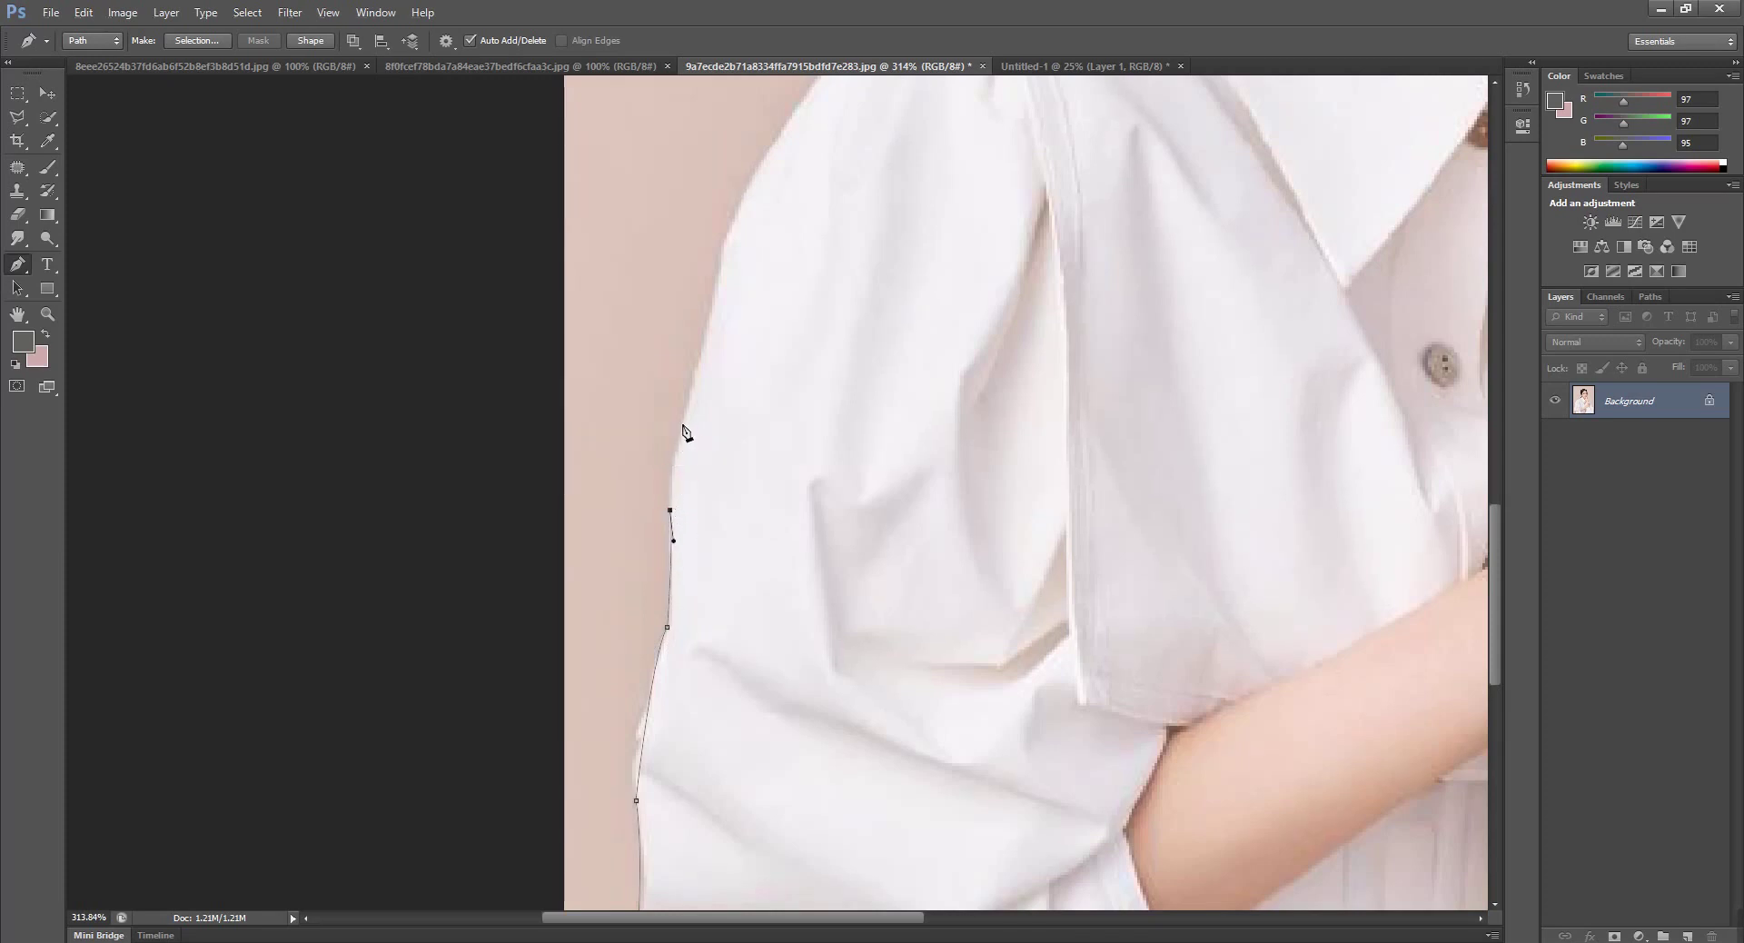
{"action": "left_click_drag", "start_coordinate": [698, 362], "coordinate": [710, 331]}
{"action": "left_click", "coordinate": [699, 362], "text": "alt"}
{"action": "left_click_drag", "start_coordinate": [799, 292], "coordinate": [751, 564]}
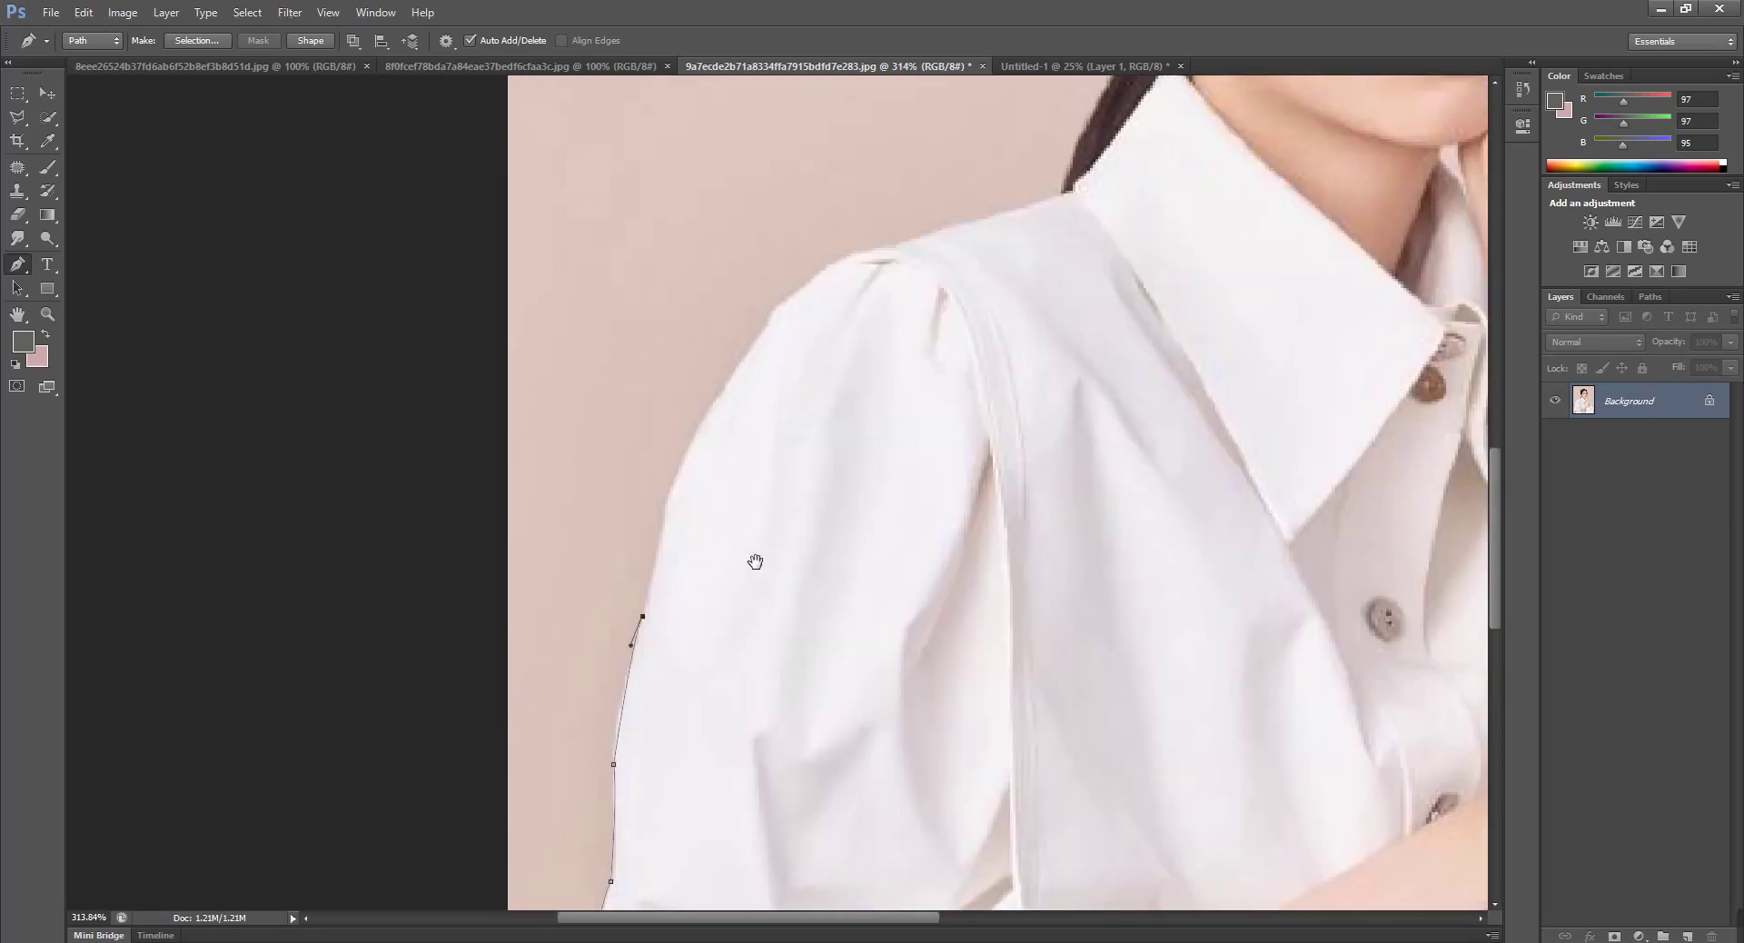
{"action": "mouse_move", "coordinate": [706, 408]}
{"action": "left_mouse_down"}
{"action": "mouse_move", "coordinate": [717, 399]}
{"action": "mouse_move", "coordinate": [677, 581]}
{"action": "left_mouse_up"}
{"action": "left_click", "coordinate": [707, 405], "text": "alt"}
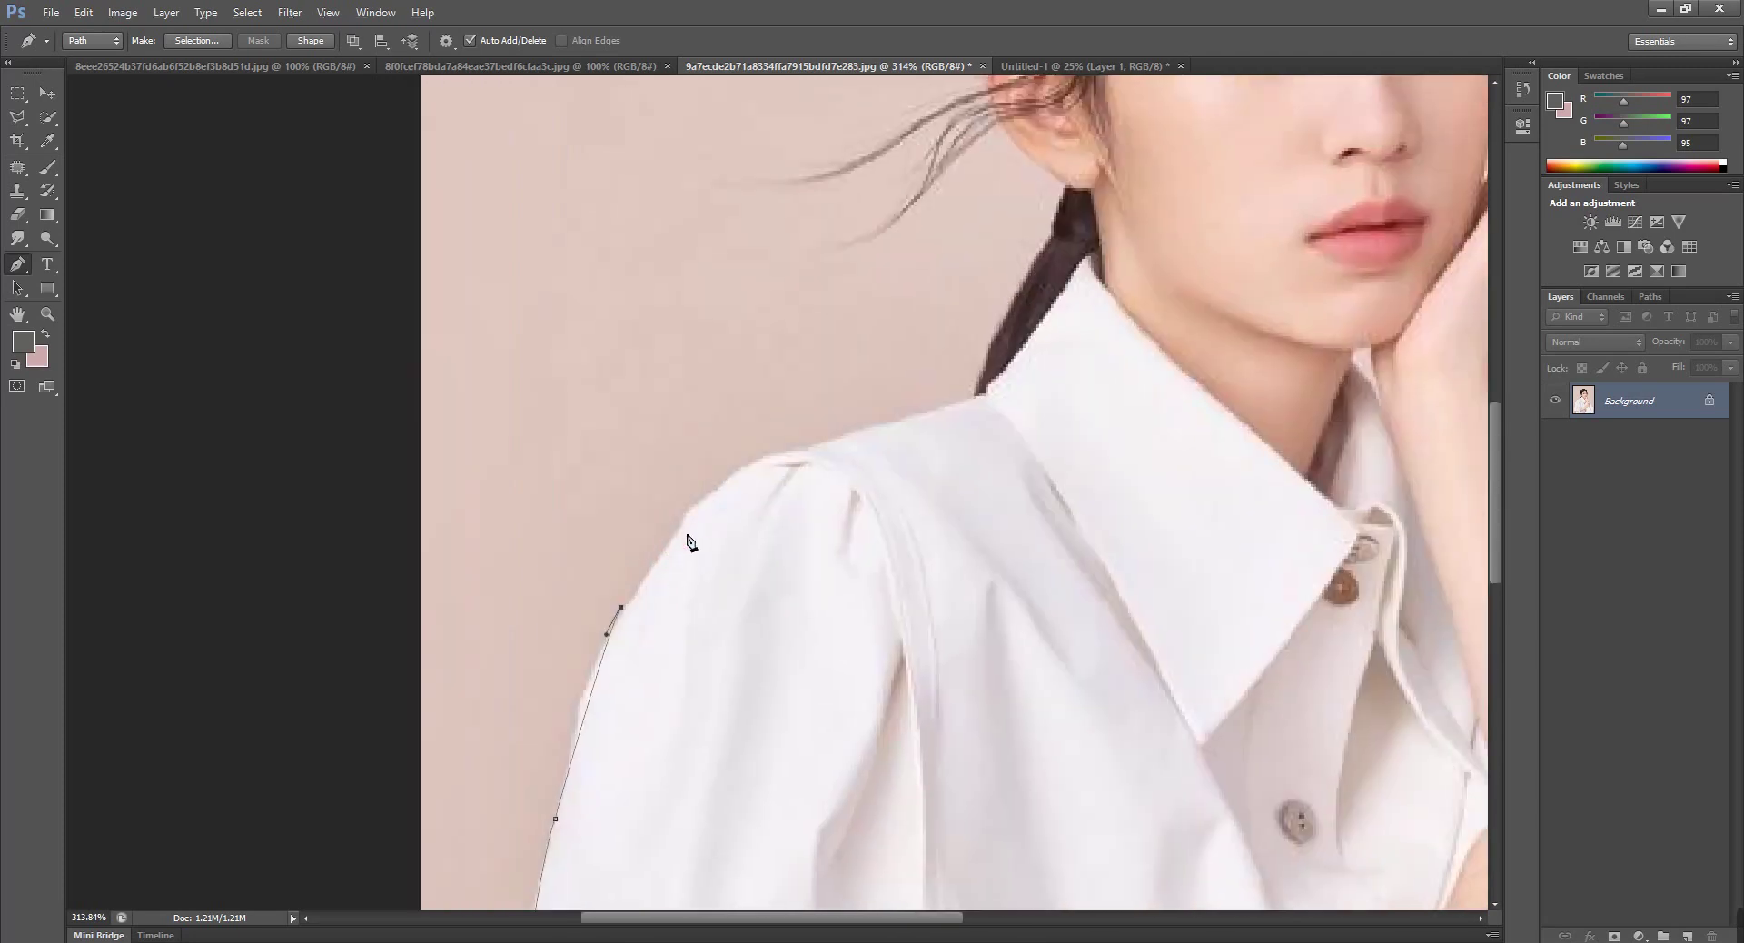
Continue over the shoulder, collar, ponytail and ear
{"action": "left_click_drag", "start_coordinate": [758, 463], "coordinate": [807, 461]}
{"action": "left_click", "coordinate": [759, 462], "text": "alt"}
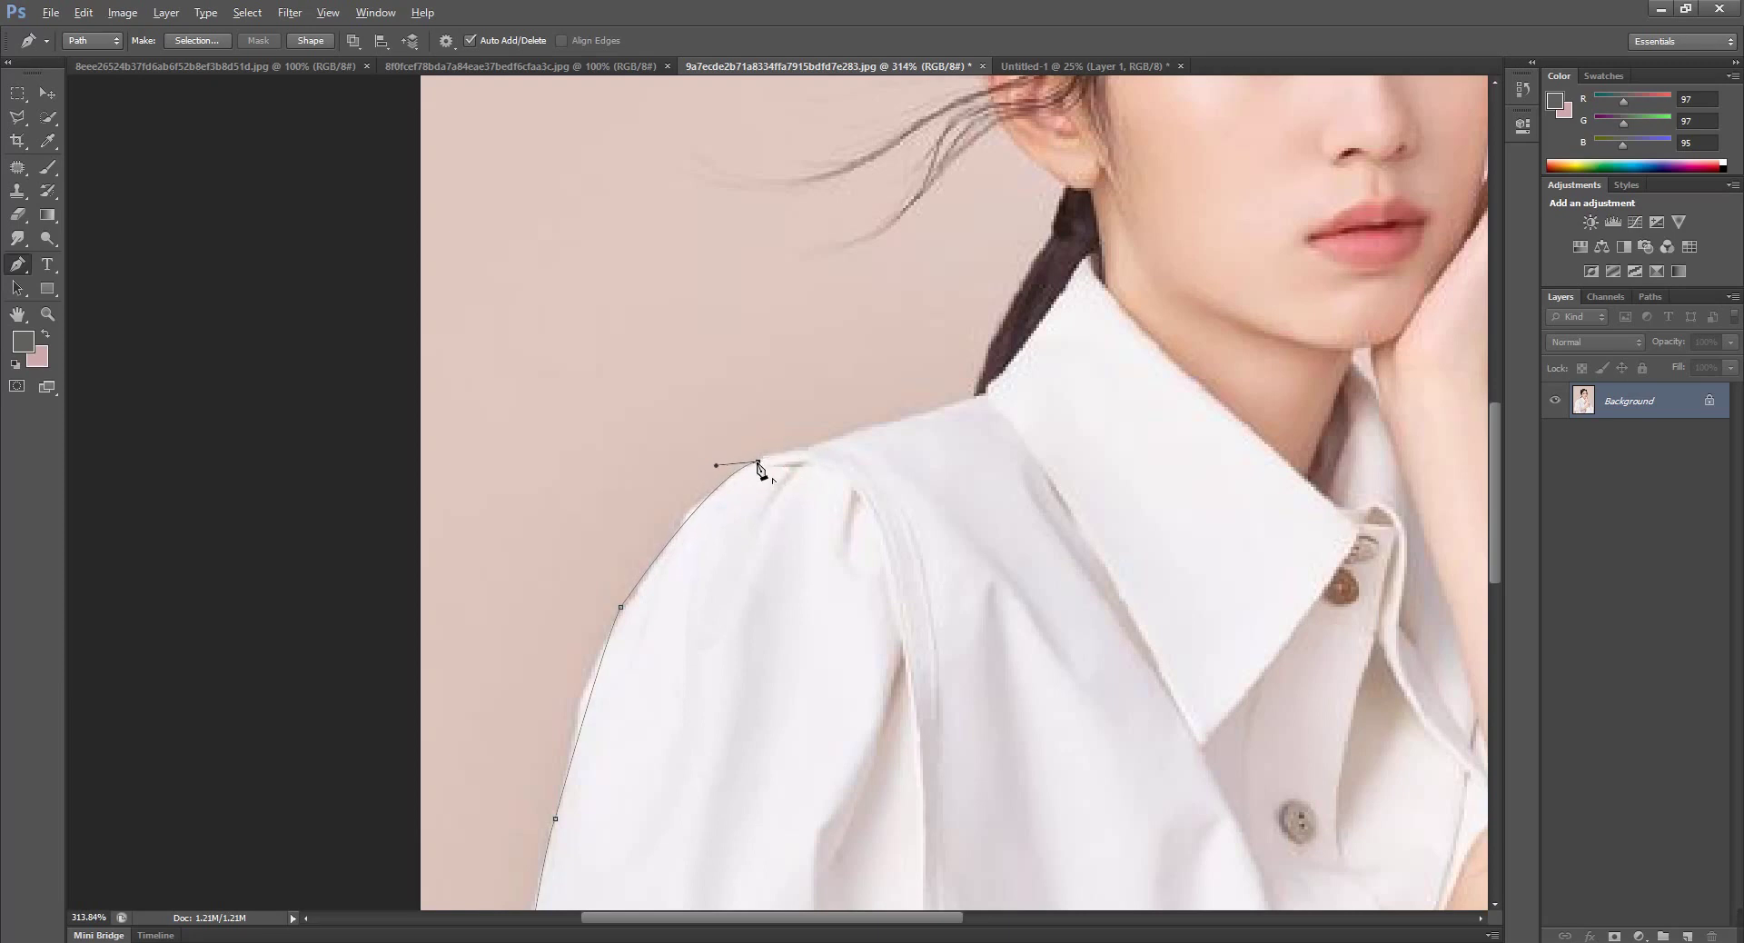
{"action": "left_click", "coordinate": [975, 401]}
{"action": "left_click_drag", "start_coordinate": [1062, 333], "coordinate": [871, 627]}
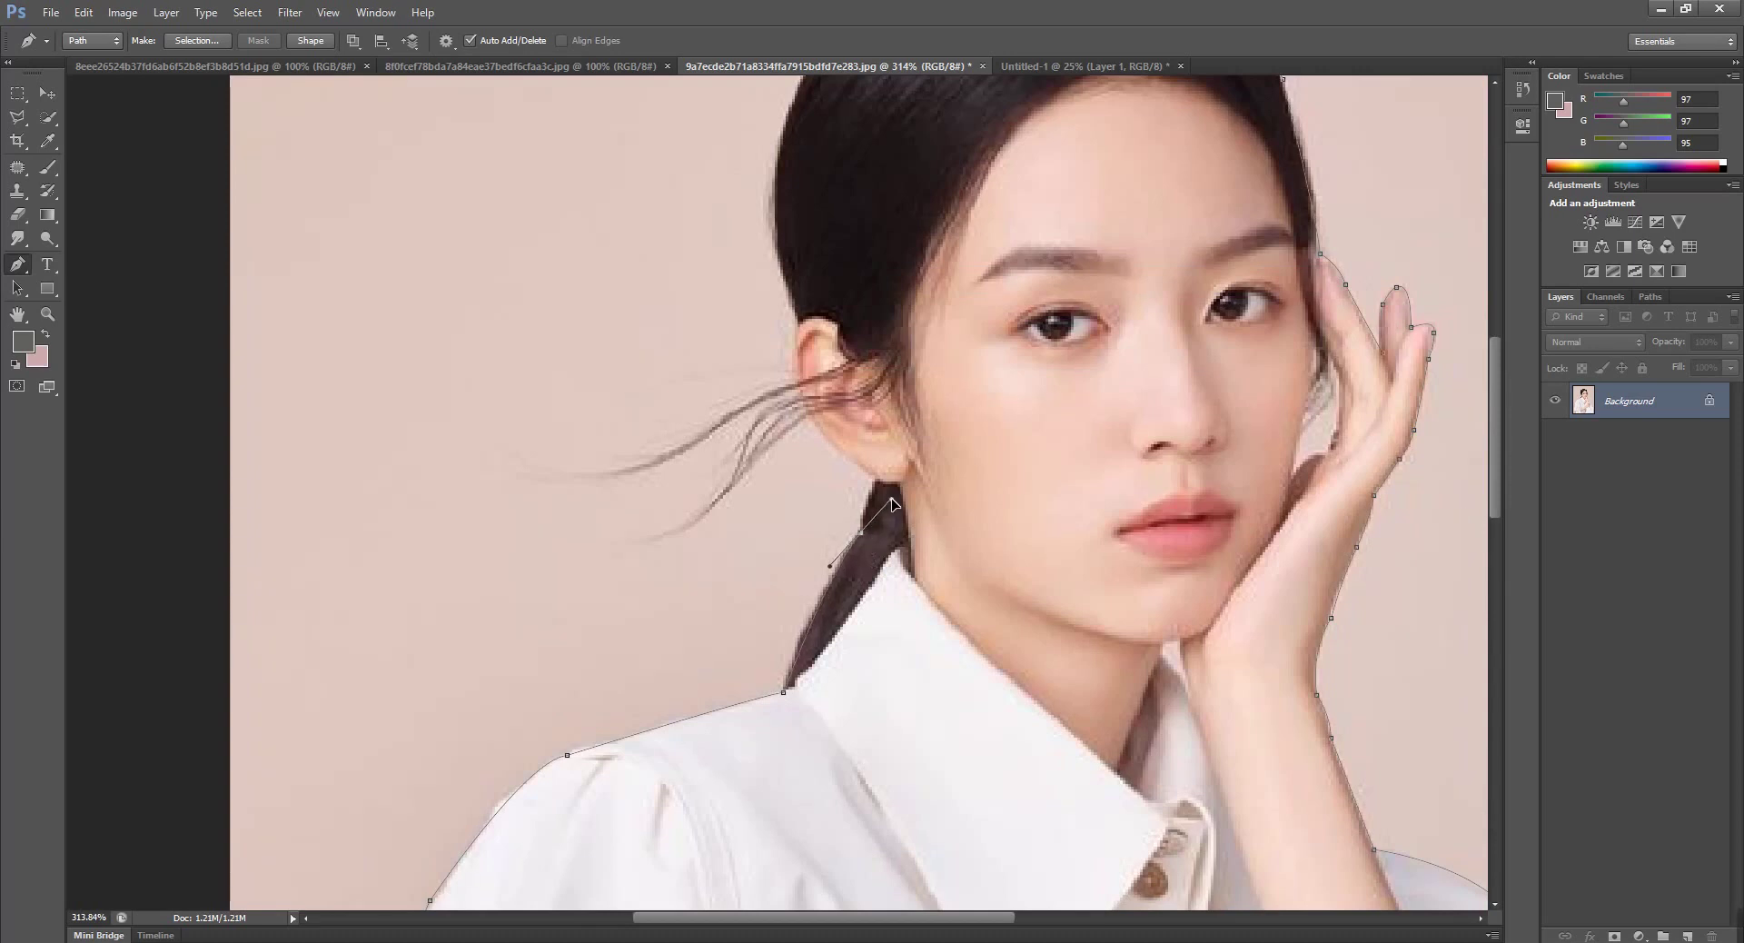
{"action": "left_click_drag", "start_coordinate": [845, 556], "coordinate": [858, 548]}
{"action": "left_click_drag", "start_coordinate": [875, 481], "coordinate": [881, 476]}
{"action": "left_click_drag", "start_coordinate": [811, 415], "coordinate": [812, 386]}
{"action": "left_click_drag", "start_coordinate": [796, 317], "coordinate": [806, 251]}
Trace the hair edge and hairline to the top and close the path at its start
{"action": "scroll", "coordinate": [876, 624], "scroll_direction": "up", "scroll_amount": 5}
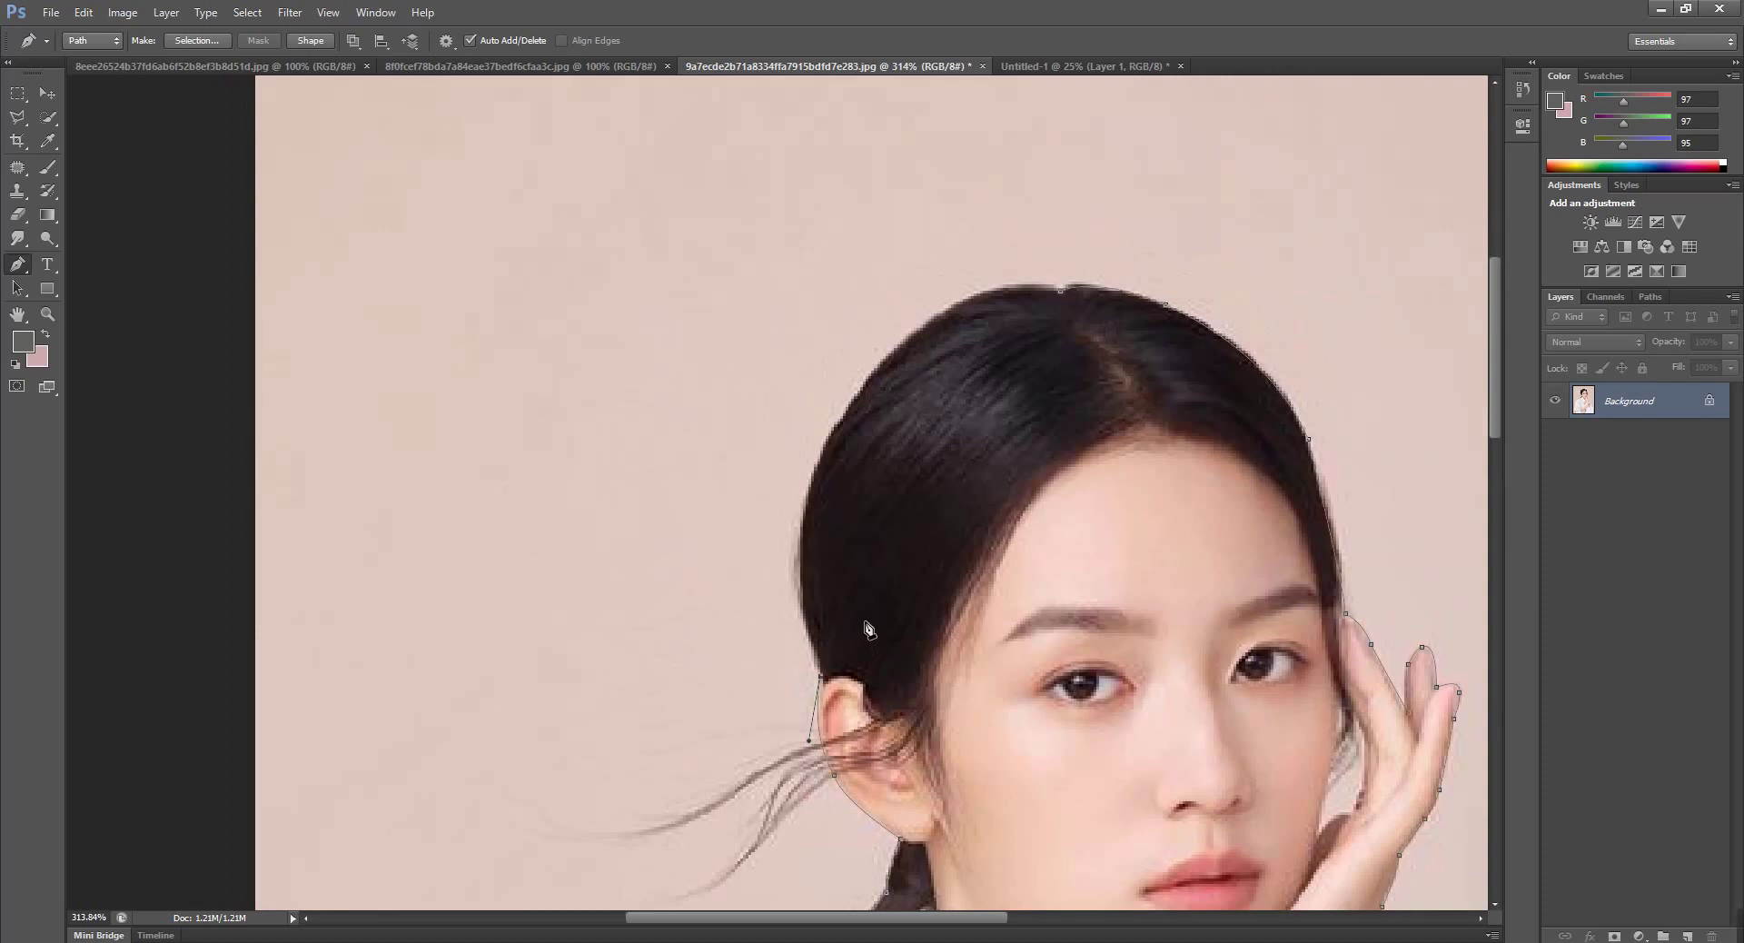
{"action": "left_click_drag", "start_coordinate": [801, 537], "coordinate": [807, 519]}
{"action": "left_click", "coordinate": [802, 538], "text": "alt"}
{"action": "mouse_move", "coordinate": [879, 370]}
{"action": "left_mouse_down"}
{"action": "mouse_move", "coordinate": [961, 268]}
{"action": "mouse_move", "coordinate": [950, 282]}
{"action": "left_mouse_up"}
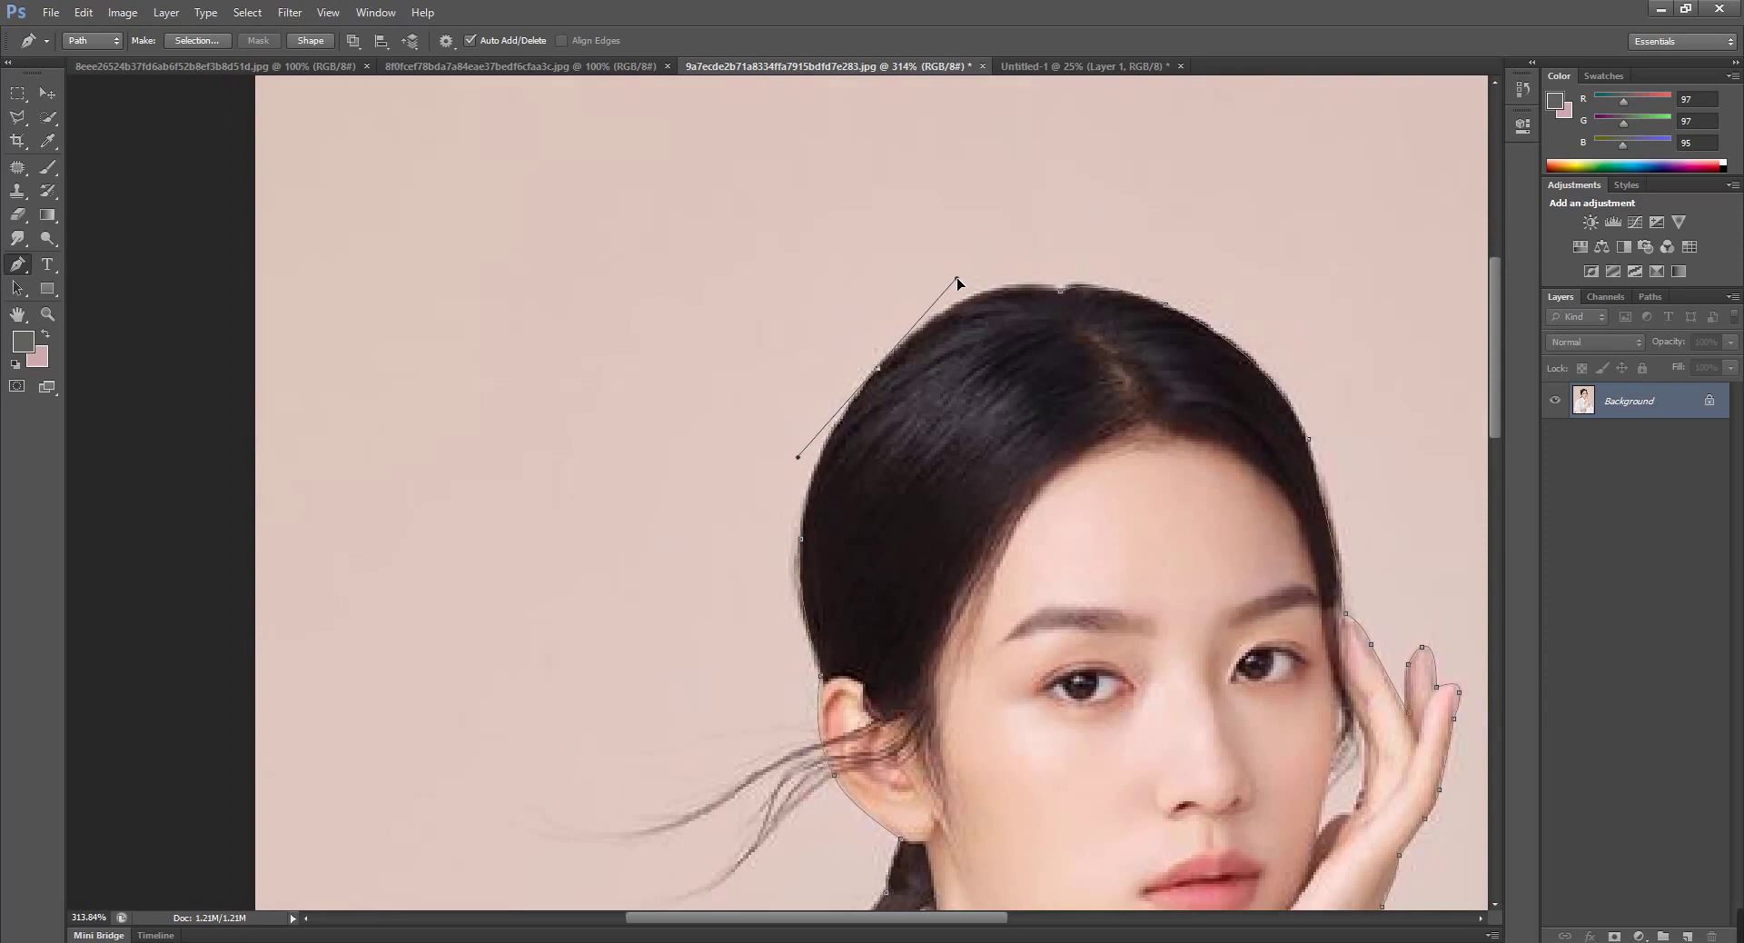
{"action": "left_click", "coordinate": [880, 370], "text": "alt"}
{"action": "left_click_drag", "start_coordinate": [1014, 286], "coordinate": [1073, 281]}
{"action": "left_click", "coordinate": [1014, 285], "text": "alt"}
{"action": "left_click", "coordinate": [1055, 296]}
{"action": "key", "text": "Escape"}
Centre the portrait in view and convert the closed path to a selection
{"action": "scroll", "coordinate": [948, 318], "scroll_direction": "down", "scroll_amount": 5}
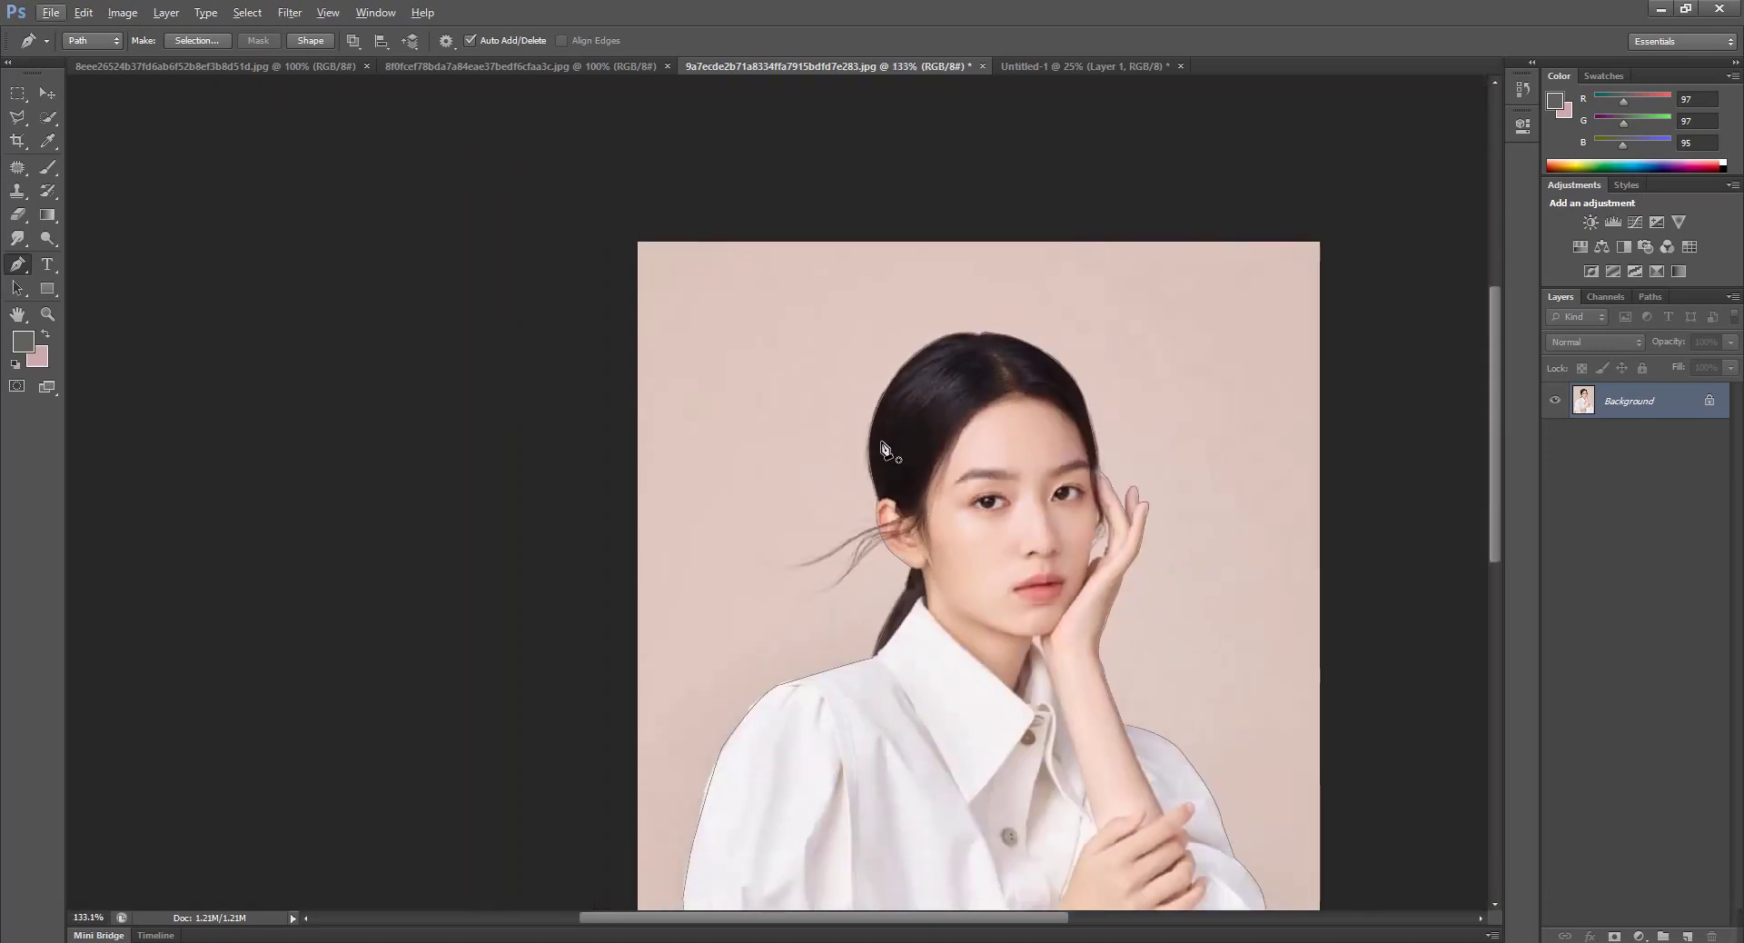
{"action": "left_click_drag", "start_coordinate": [1009, 506], "coordinate": [922, 330]}
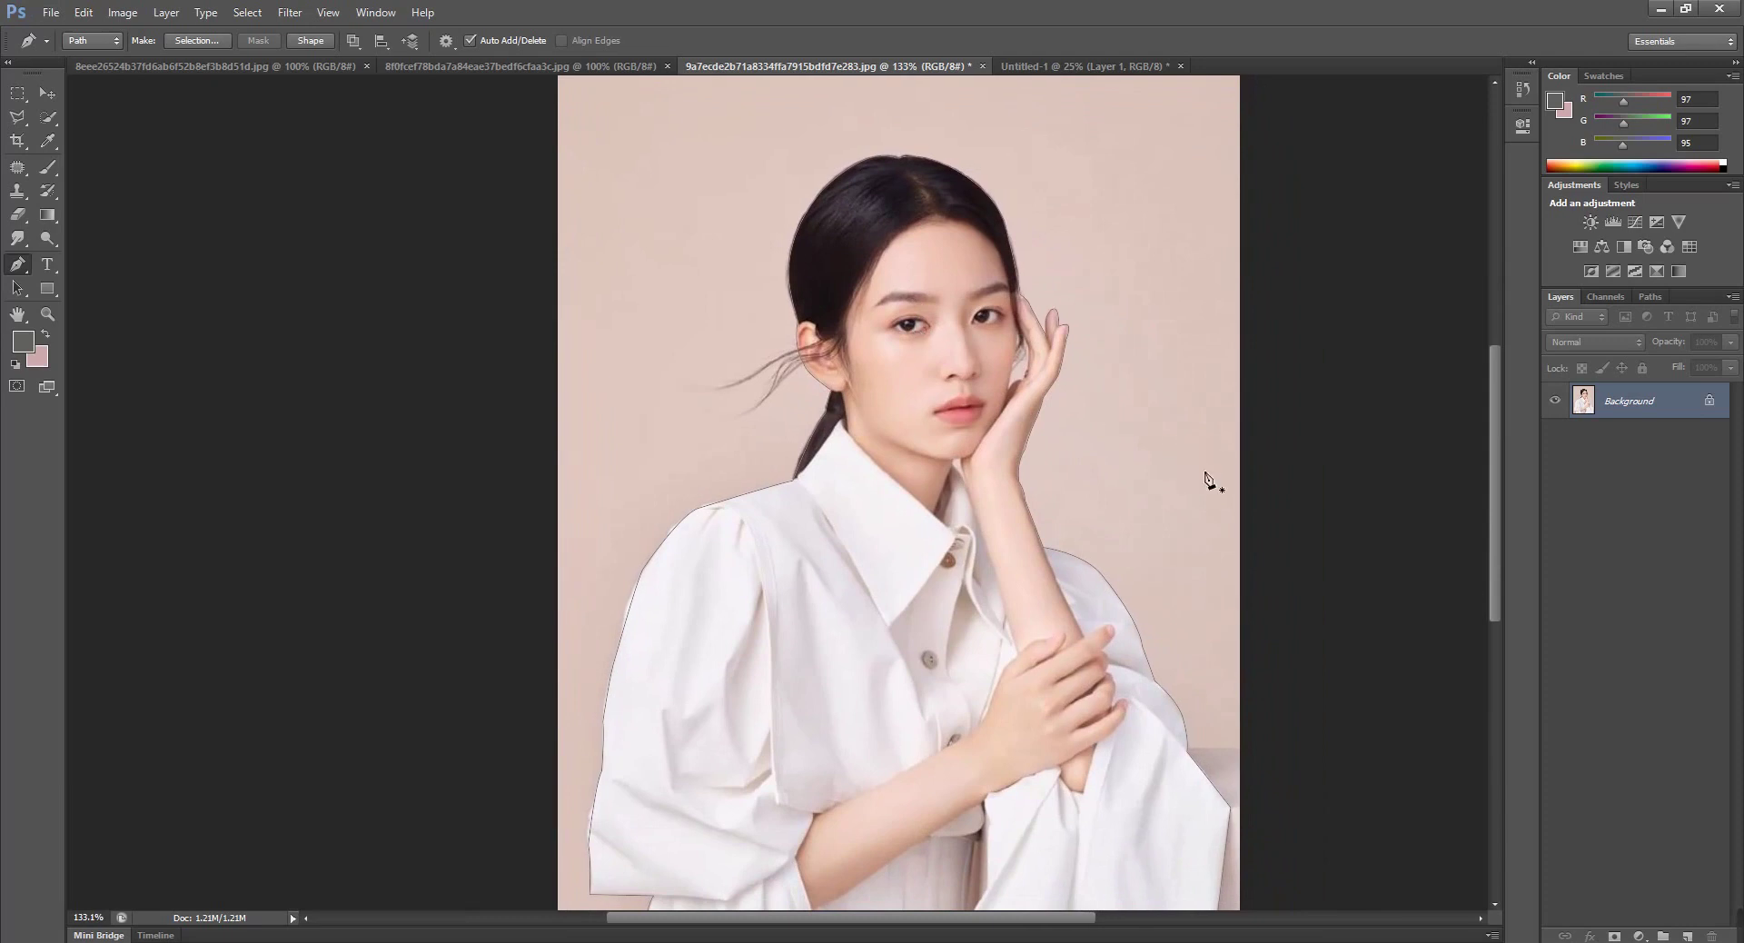
{"action": "key", "text": "ctrl+Return"}
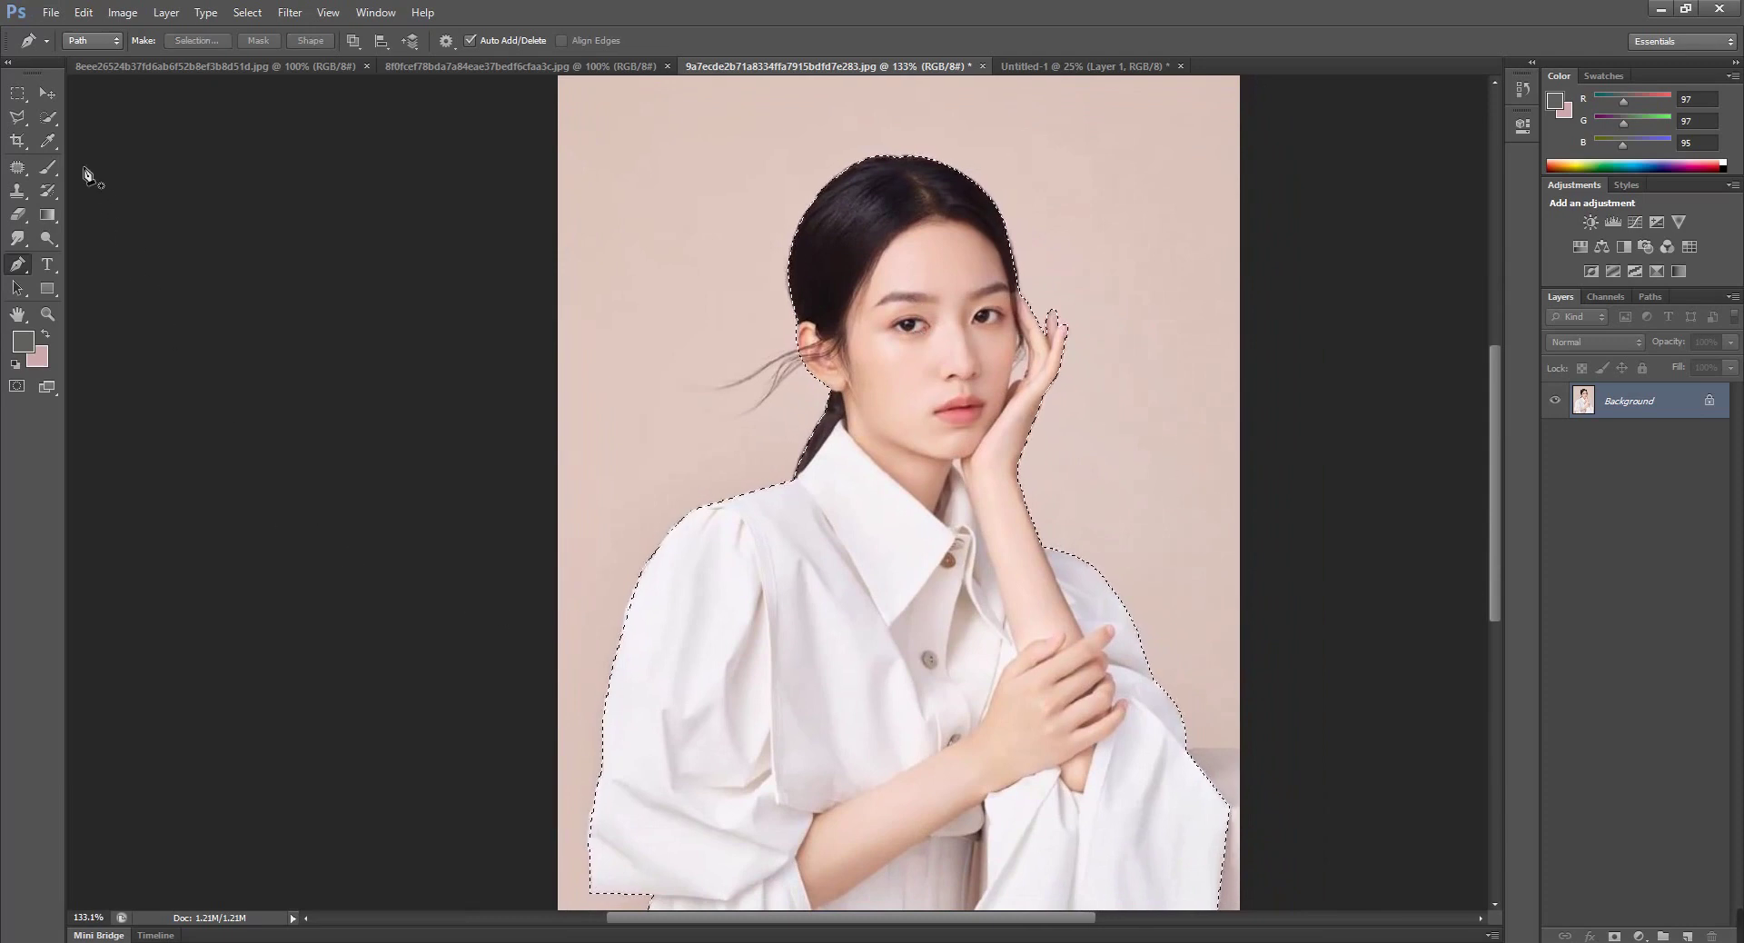
Refine the edge with Smart Radius, brush the loose hair, and output to a new layer
{"action": "left_click", "coordinate": [49, 117]}
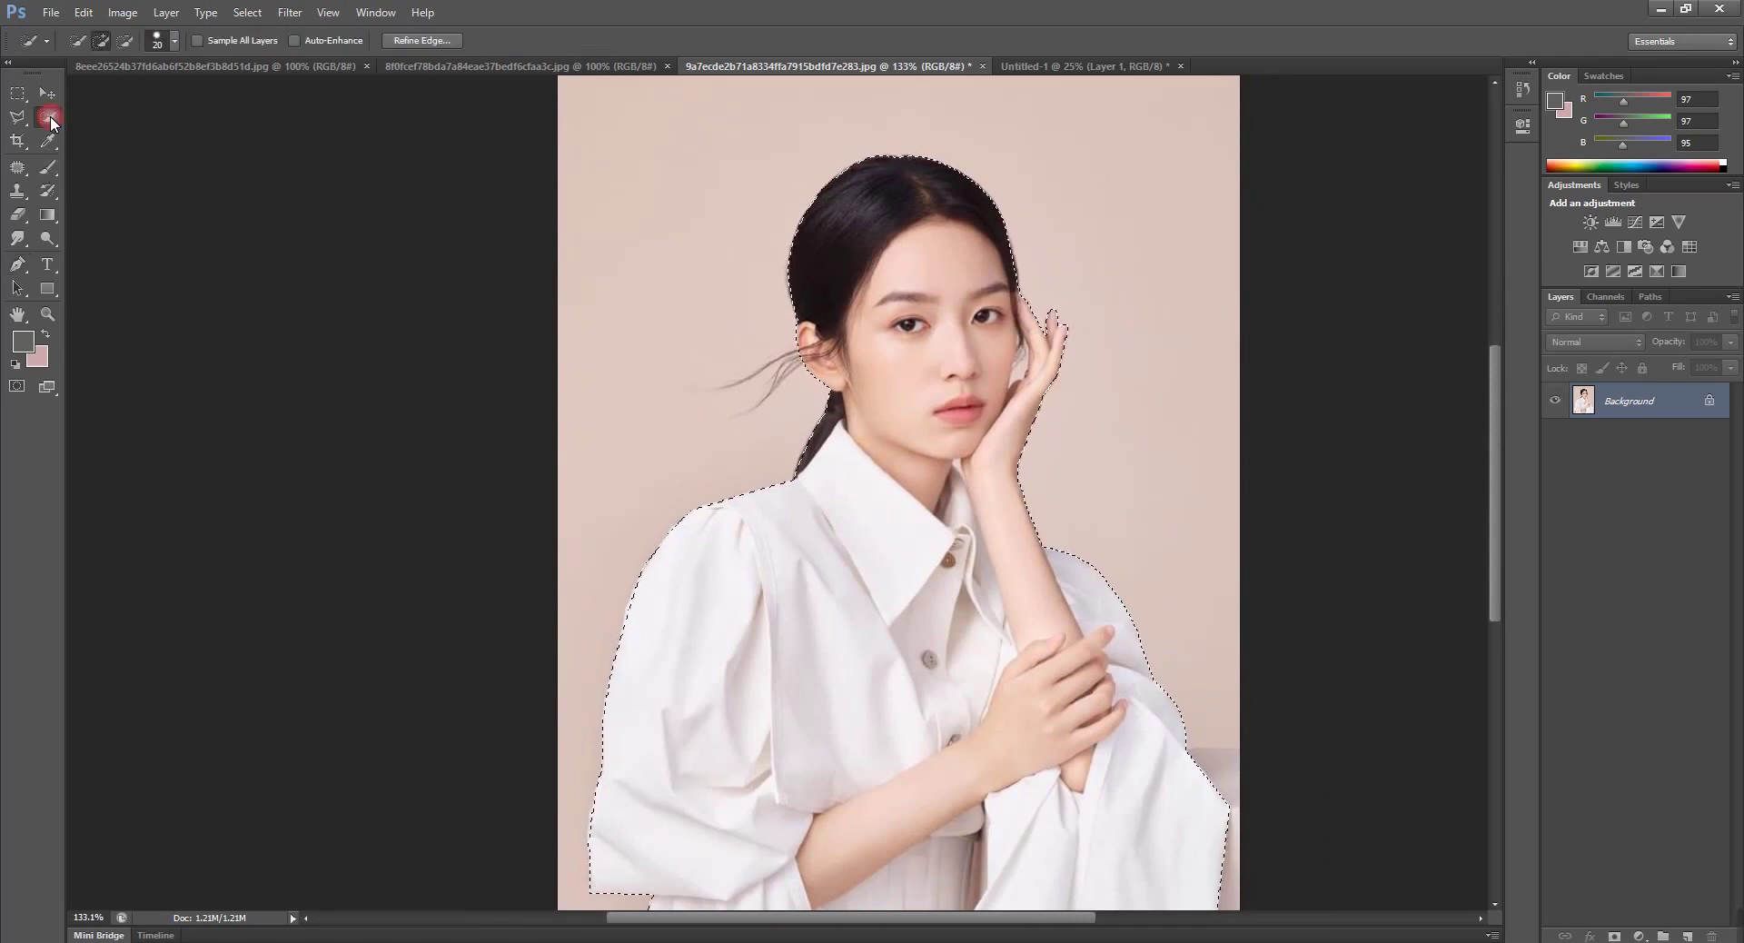
{"action": "left_click", "coordinate": [439, 40]}
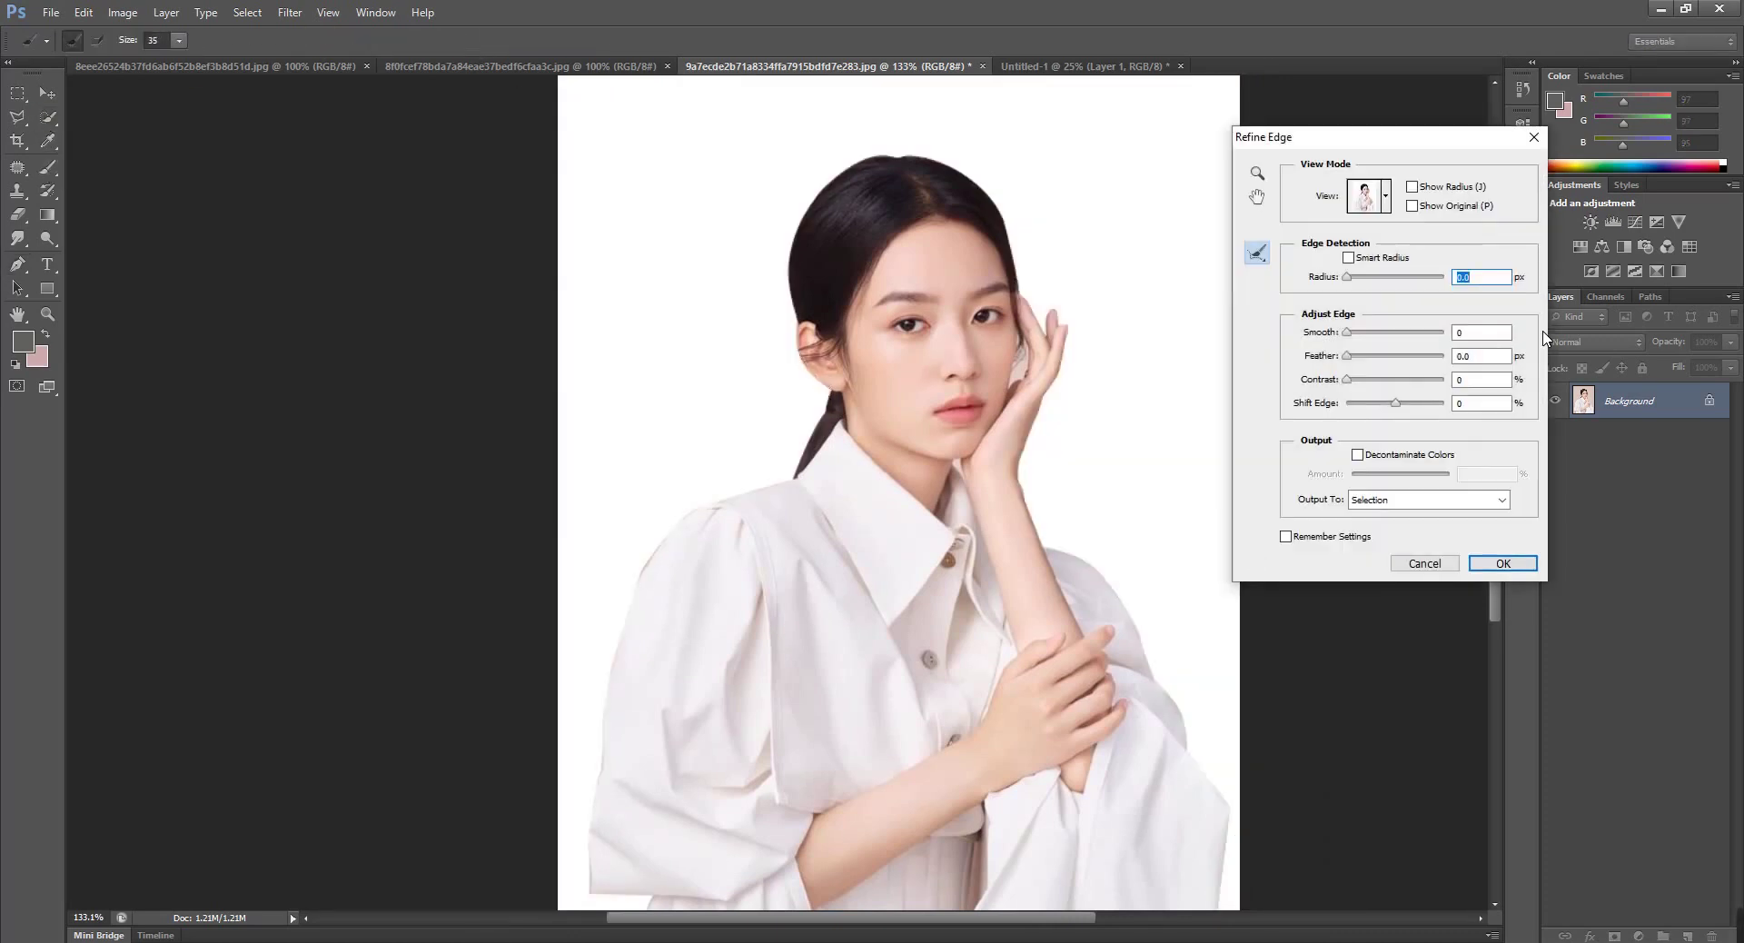
{"action": "left_click", "coordinate": [1349, 258]}
{"action": "left_click_drag", "start_coordinate": [1347, 277], "coordinate": [1352, 277]}
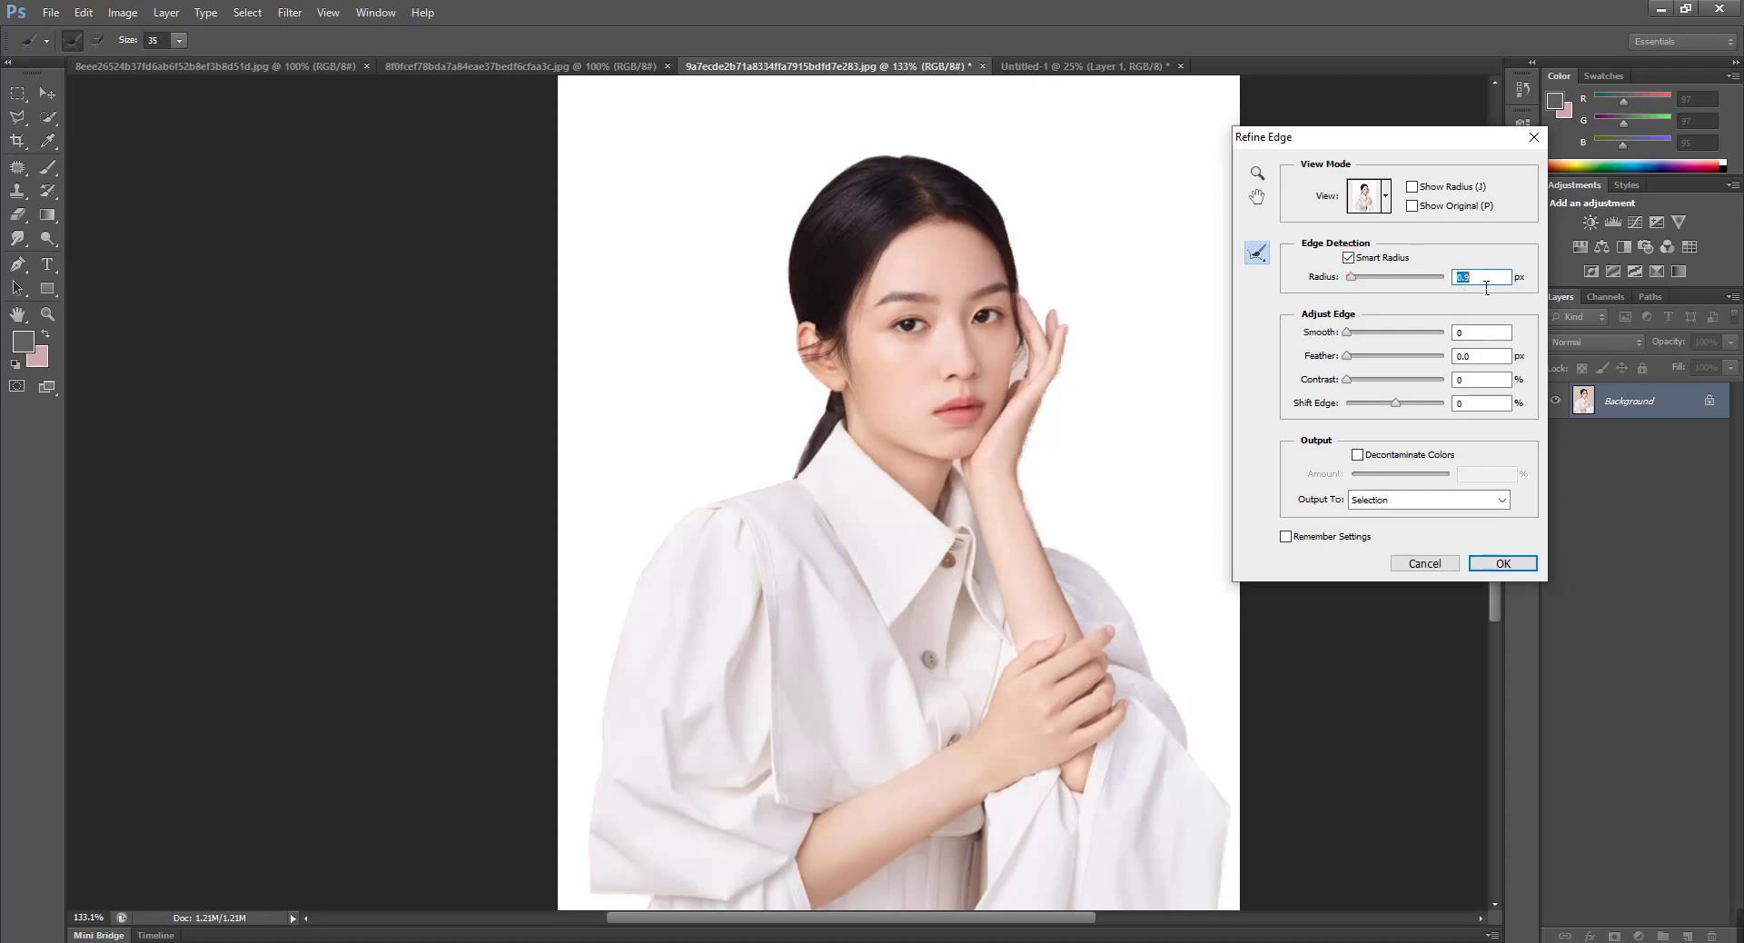
{"action": "key", "text": "Down"}
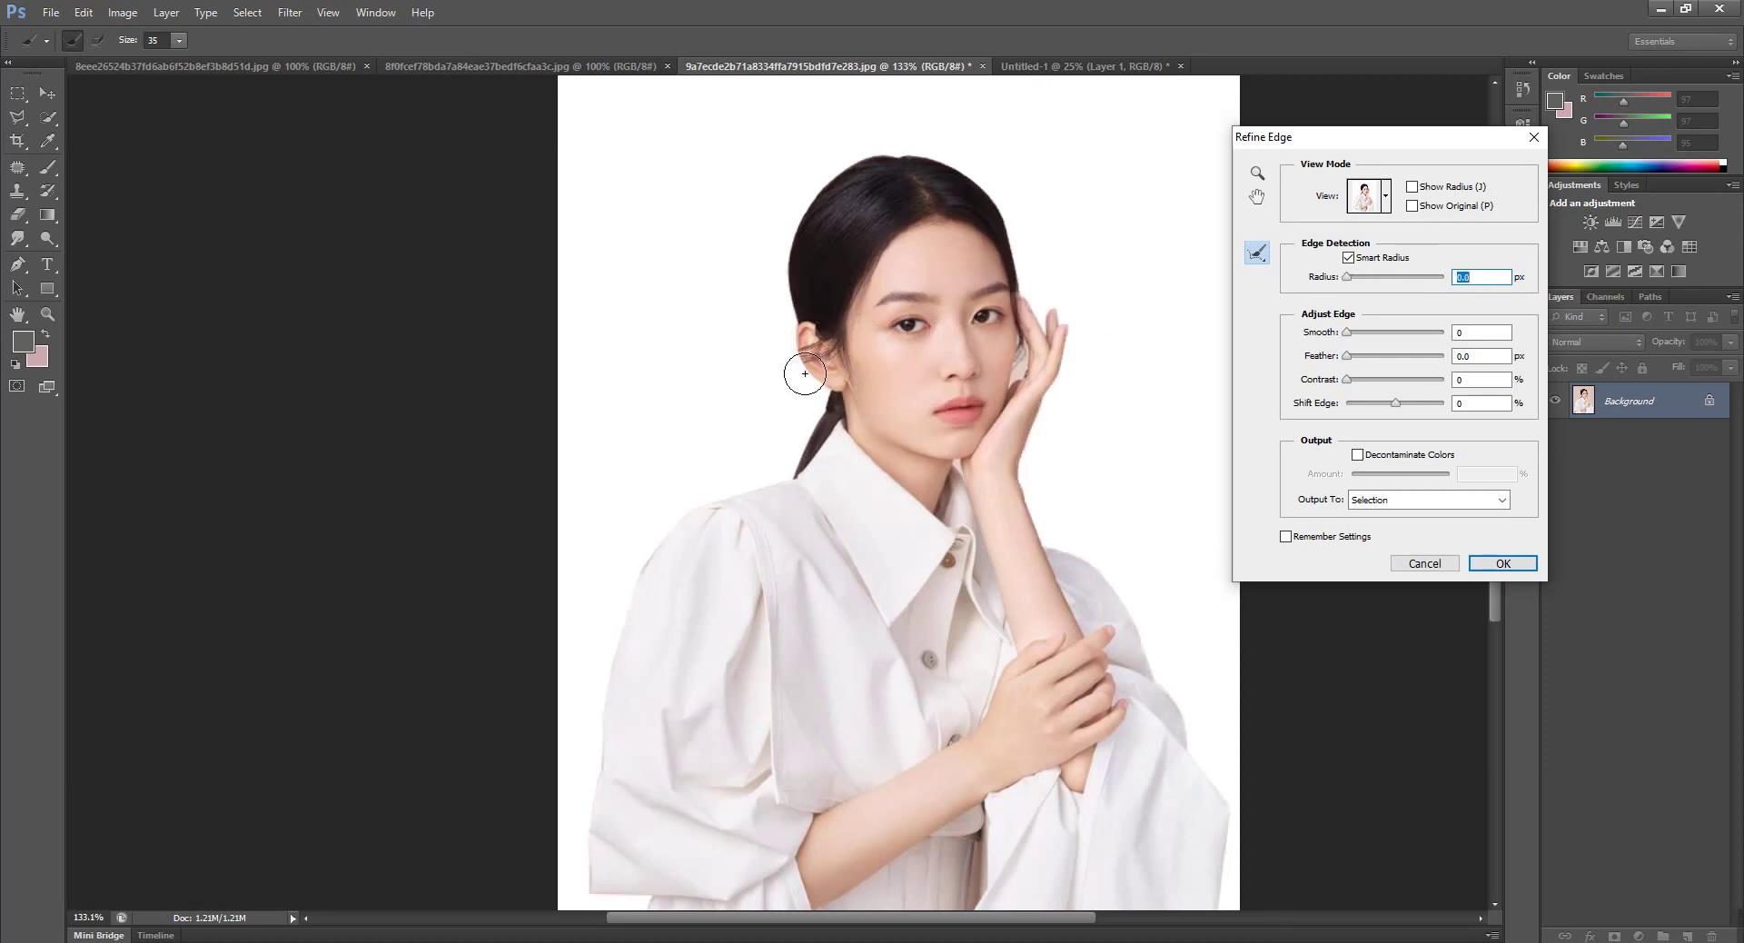
{"action": "mouse_move", "coordinate": [806, 359]}
{"action": "left_mouse_down"}
{"action": "mouse_move", "coordinate": [761, 362]}
{"action": "mouse_move", "coordinate": [735, 402]}
{"action": "mouse_move", "coordinate": [804, 380]}
{"action": "left_mouse_up"}
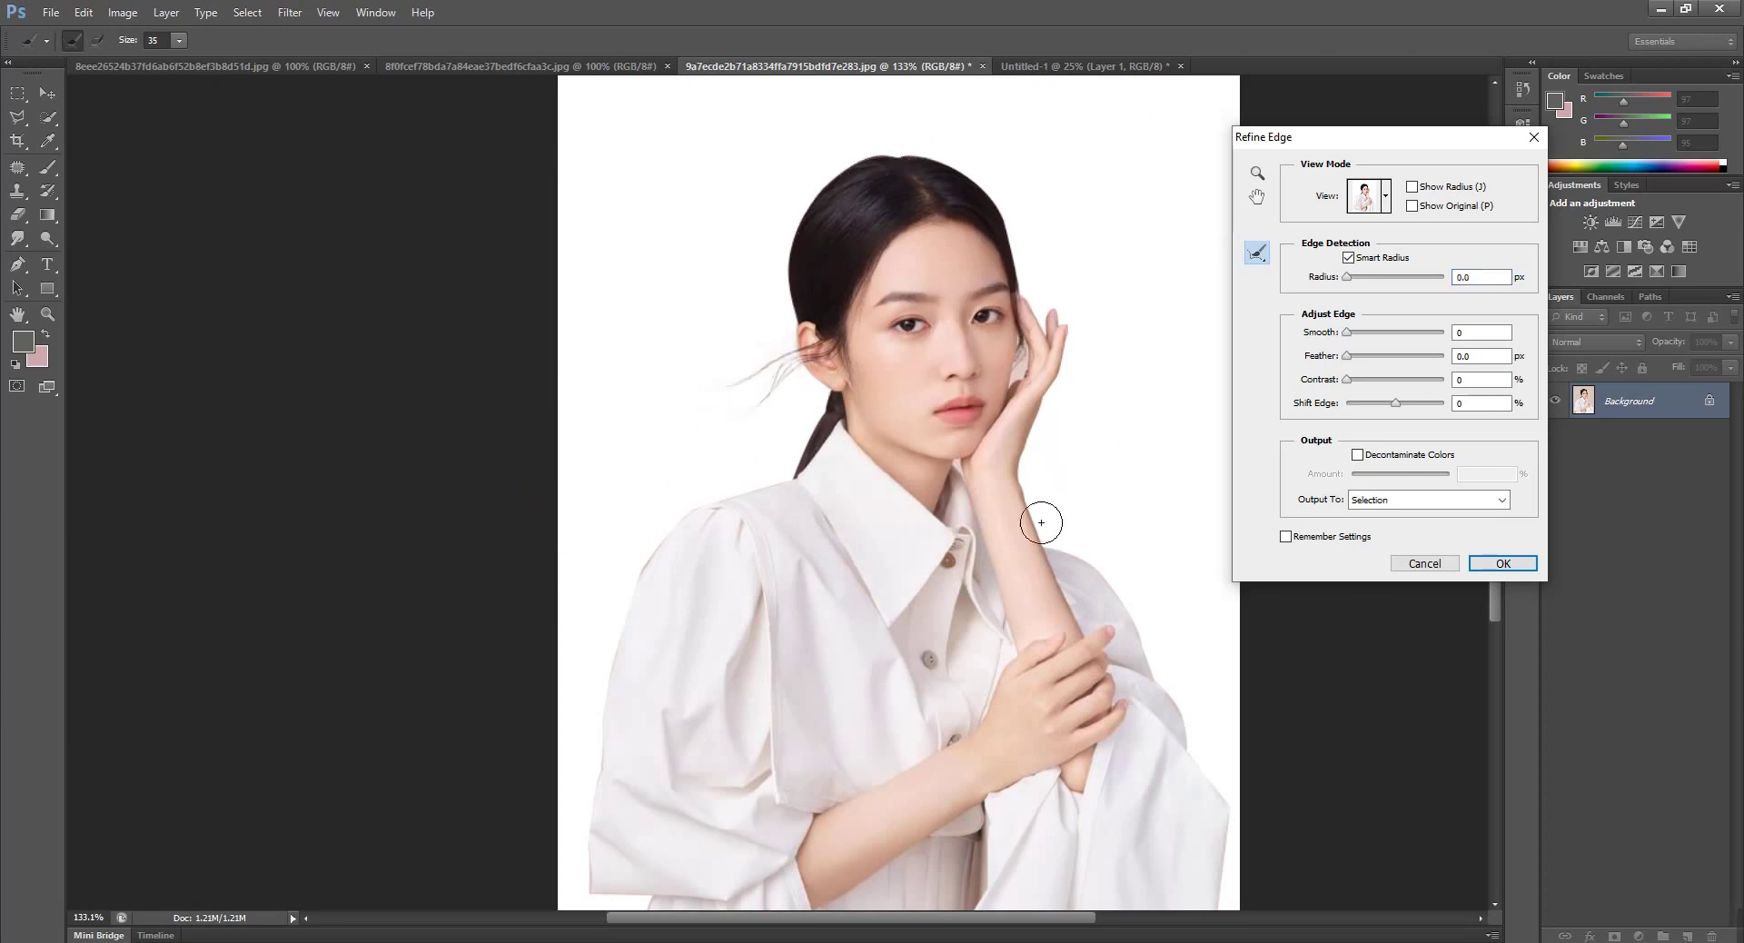
{"action": "left_click", "coordinate": [1458, 501]}
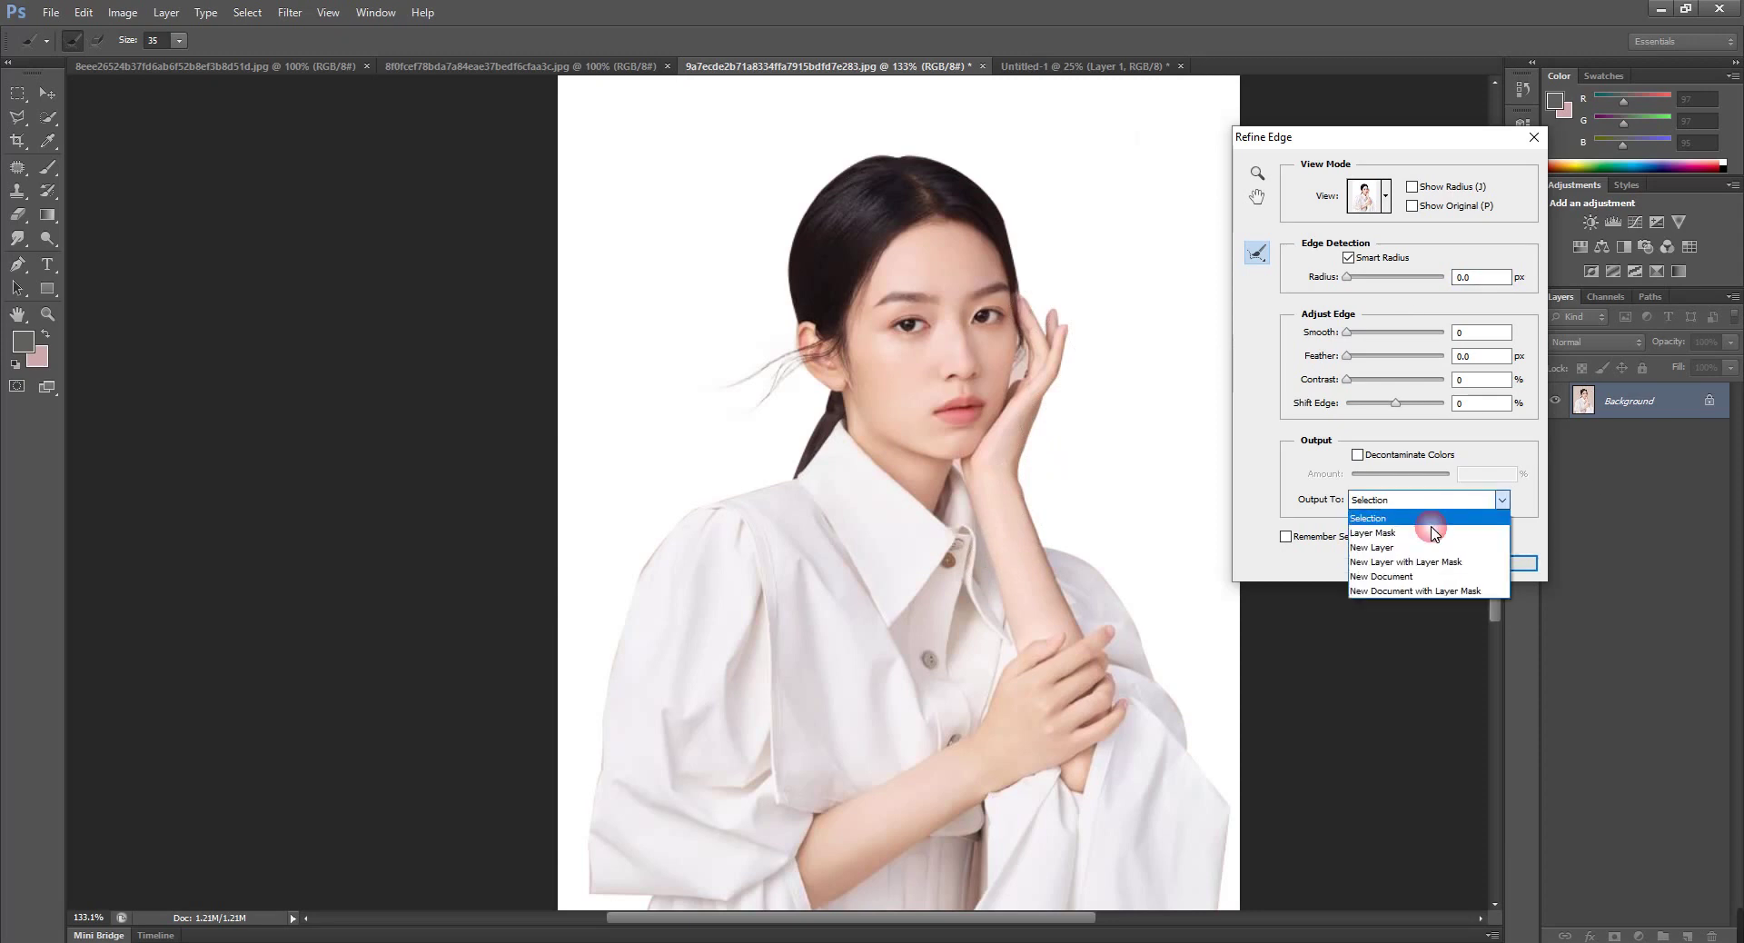
{"action": "left_click", "coordinate": [1424, 548]}
Confirm the cut-out and move it onto the pink Untitled-1 canvas
{"action": "left_click", "coordinate": [1512, 563]}
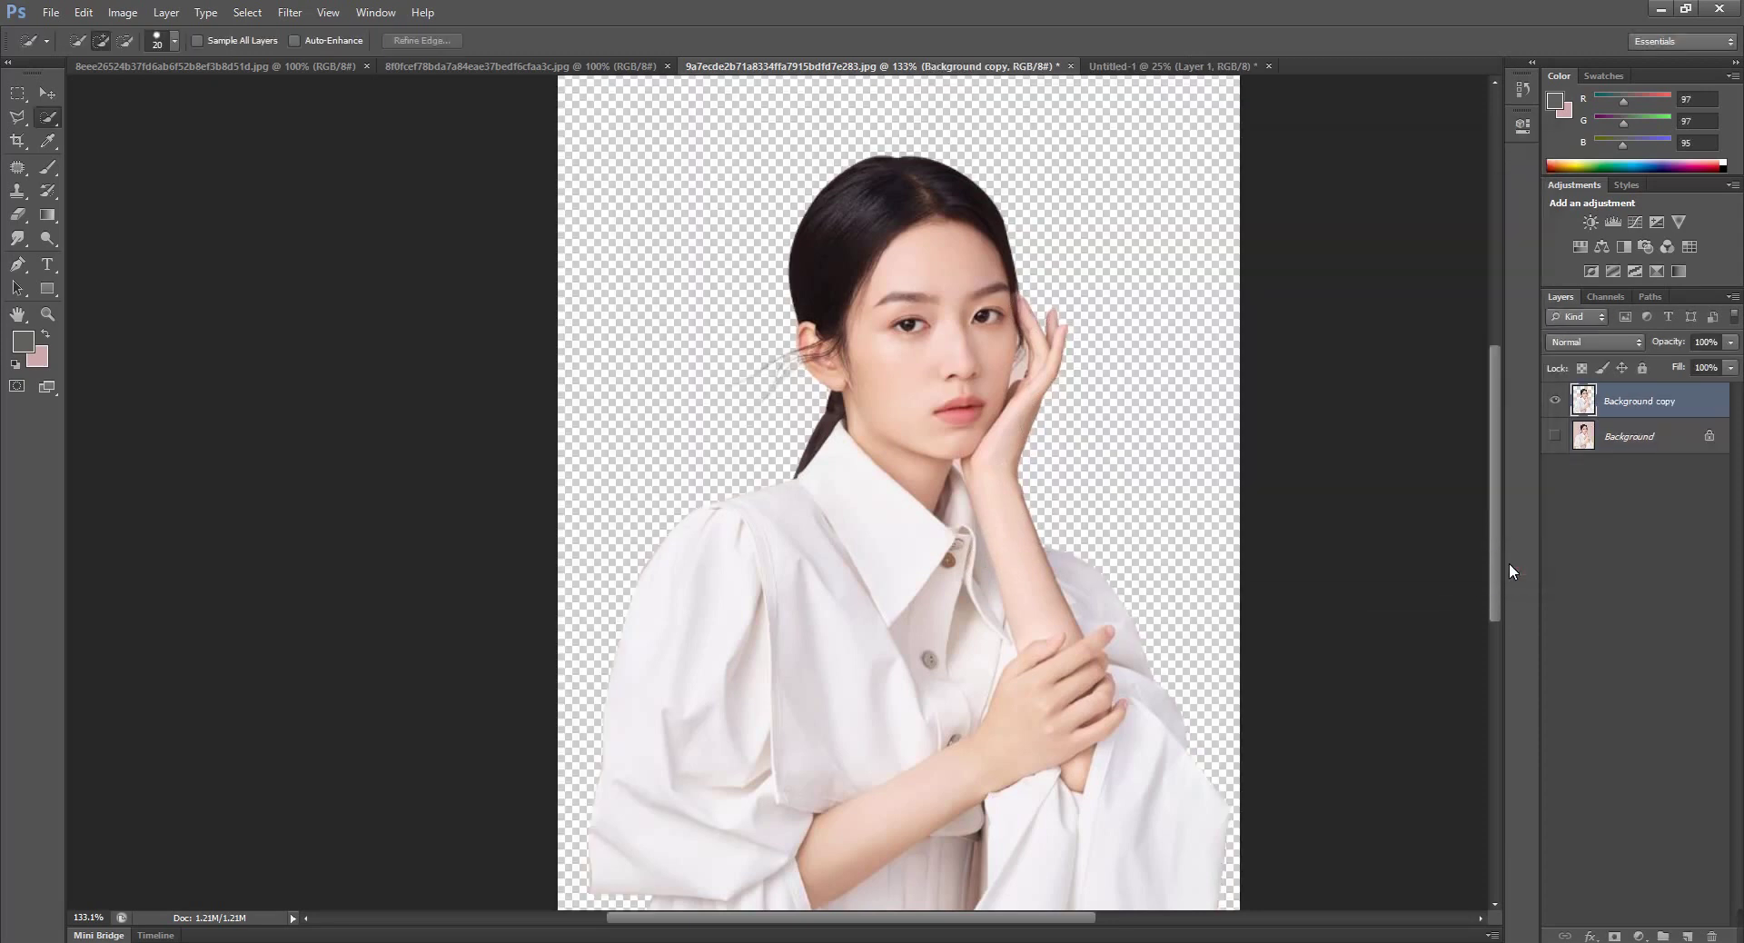
{"action": "left_click", "coordinate": [48, 93]}
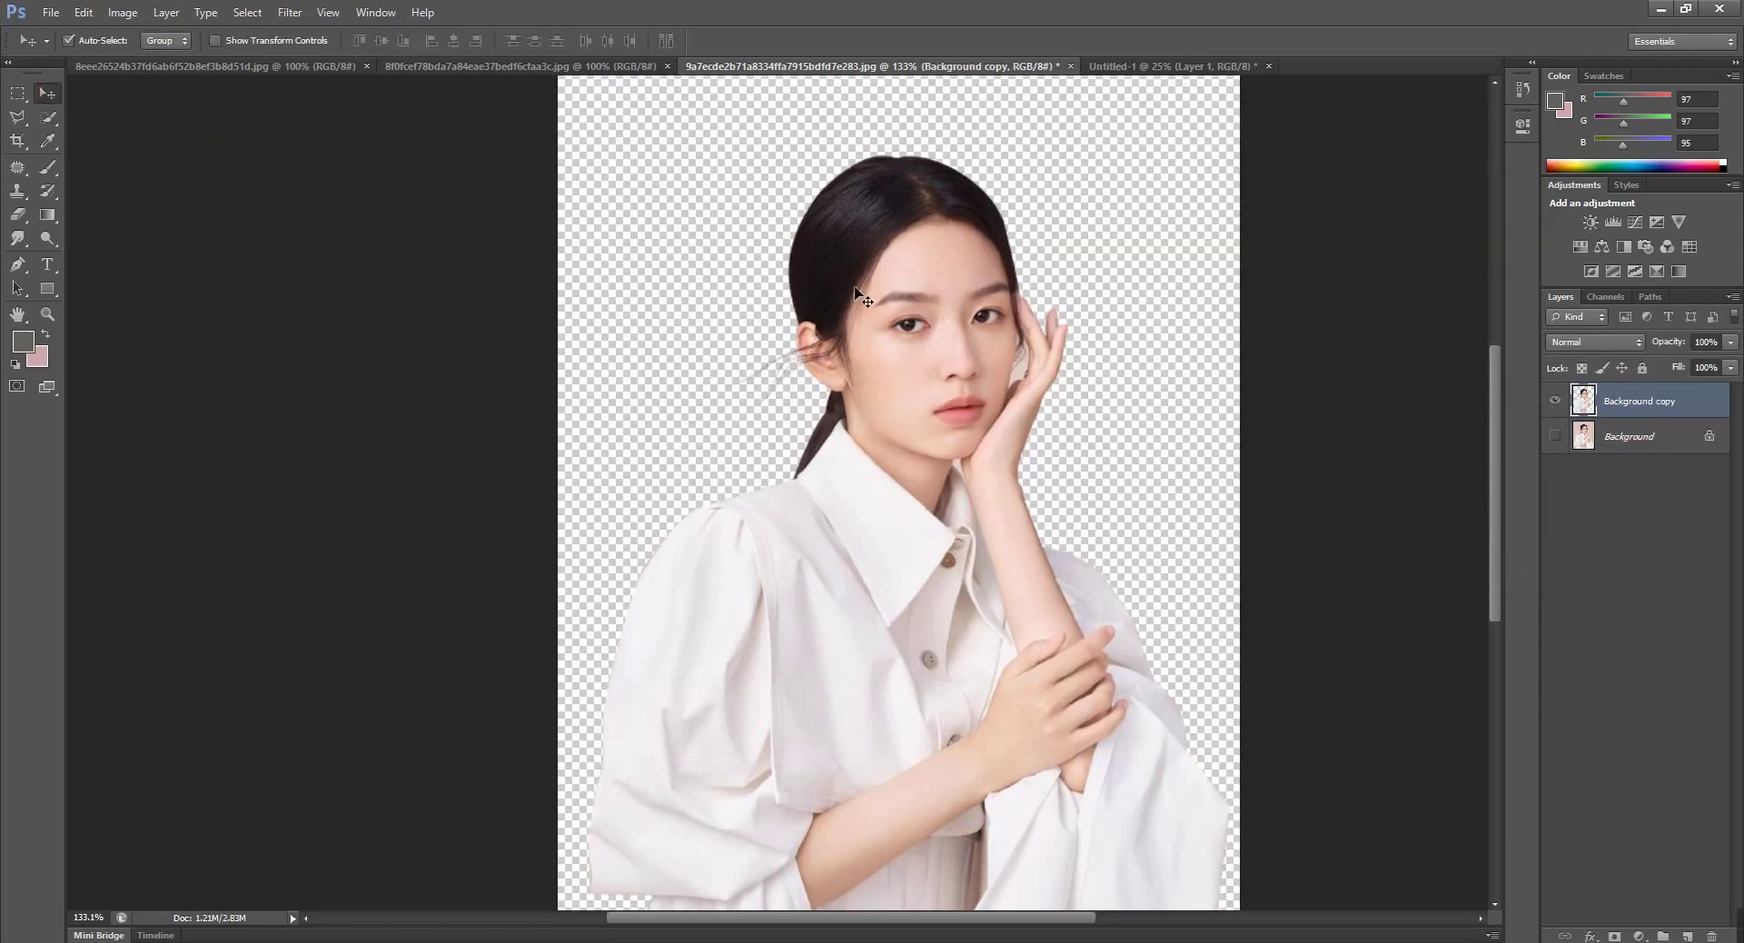
{"action": "mouse_move", "coordinate": [904, 253]}
{"action": "left_mouse_down"}
{"action": "mouse_move", "coordinate": [1143, 119]}
{"action": "mouse_move", "coordinate": [911, 523]}
{"action": "mouse_move", "coordinate": [1117, 646]}
{"action": "left_mouse_up"}
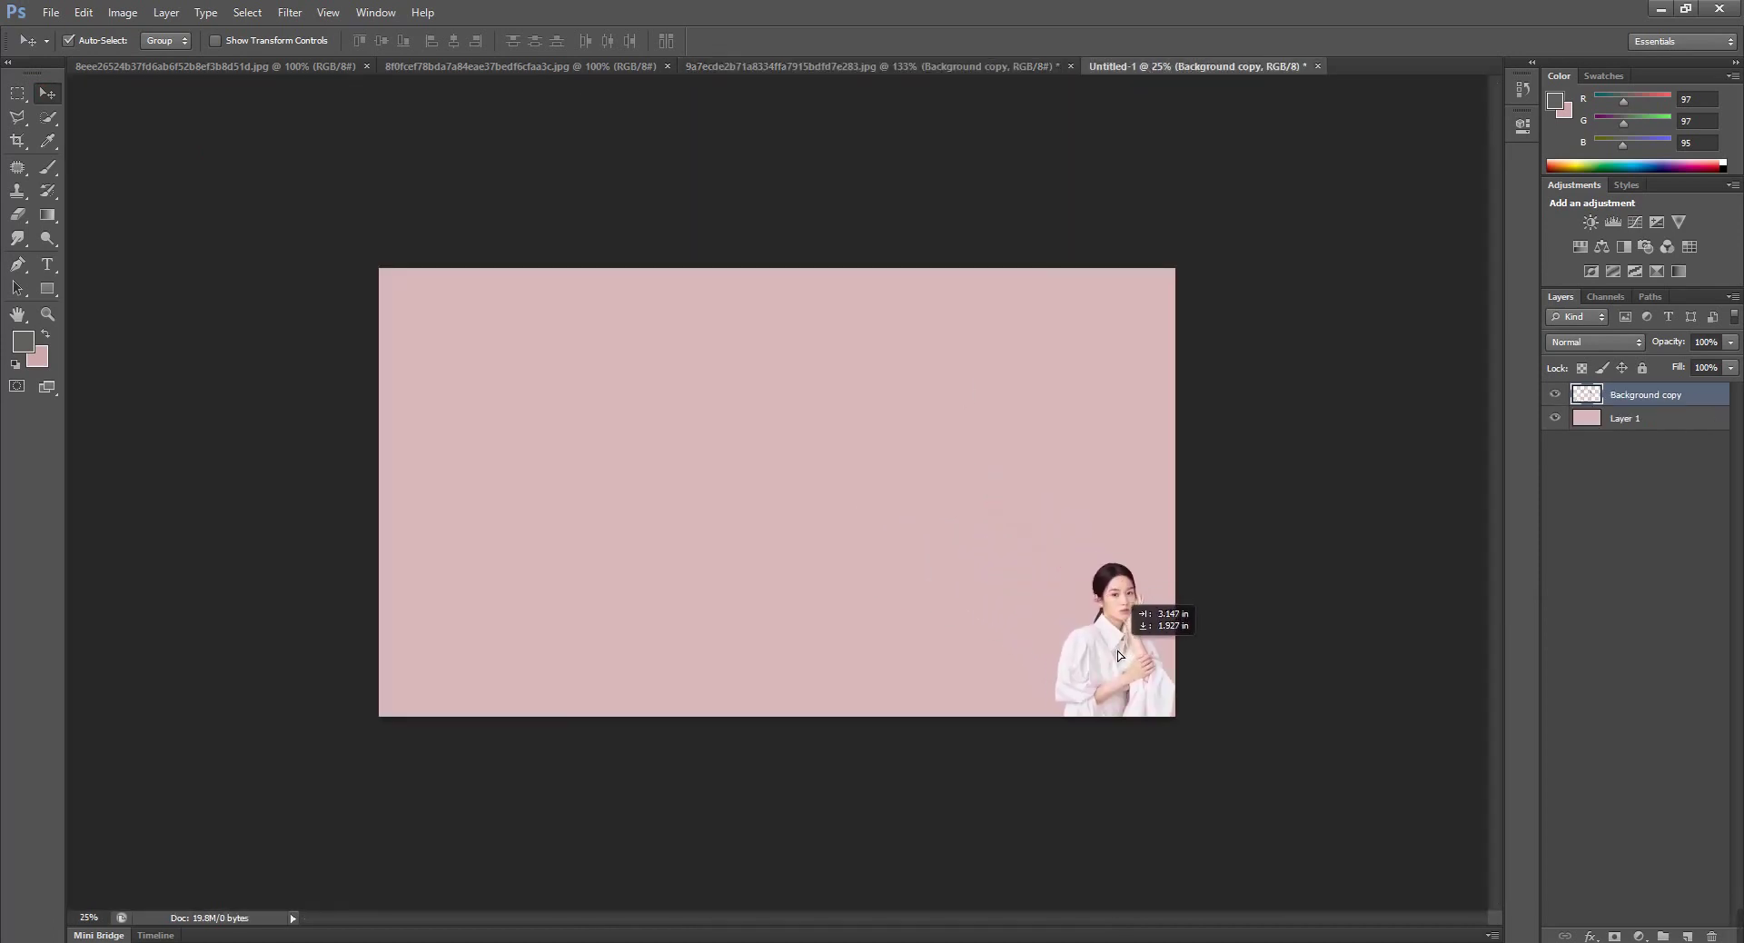
Enlarge the portrait to about 277% so it fills the canvas's right side
{"action": "key", "text": "ctrl+t"}
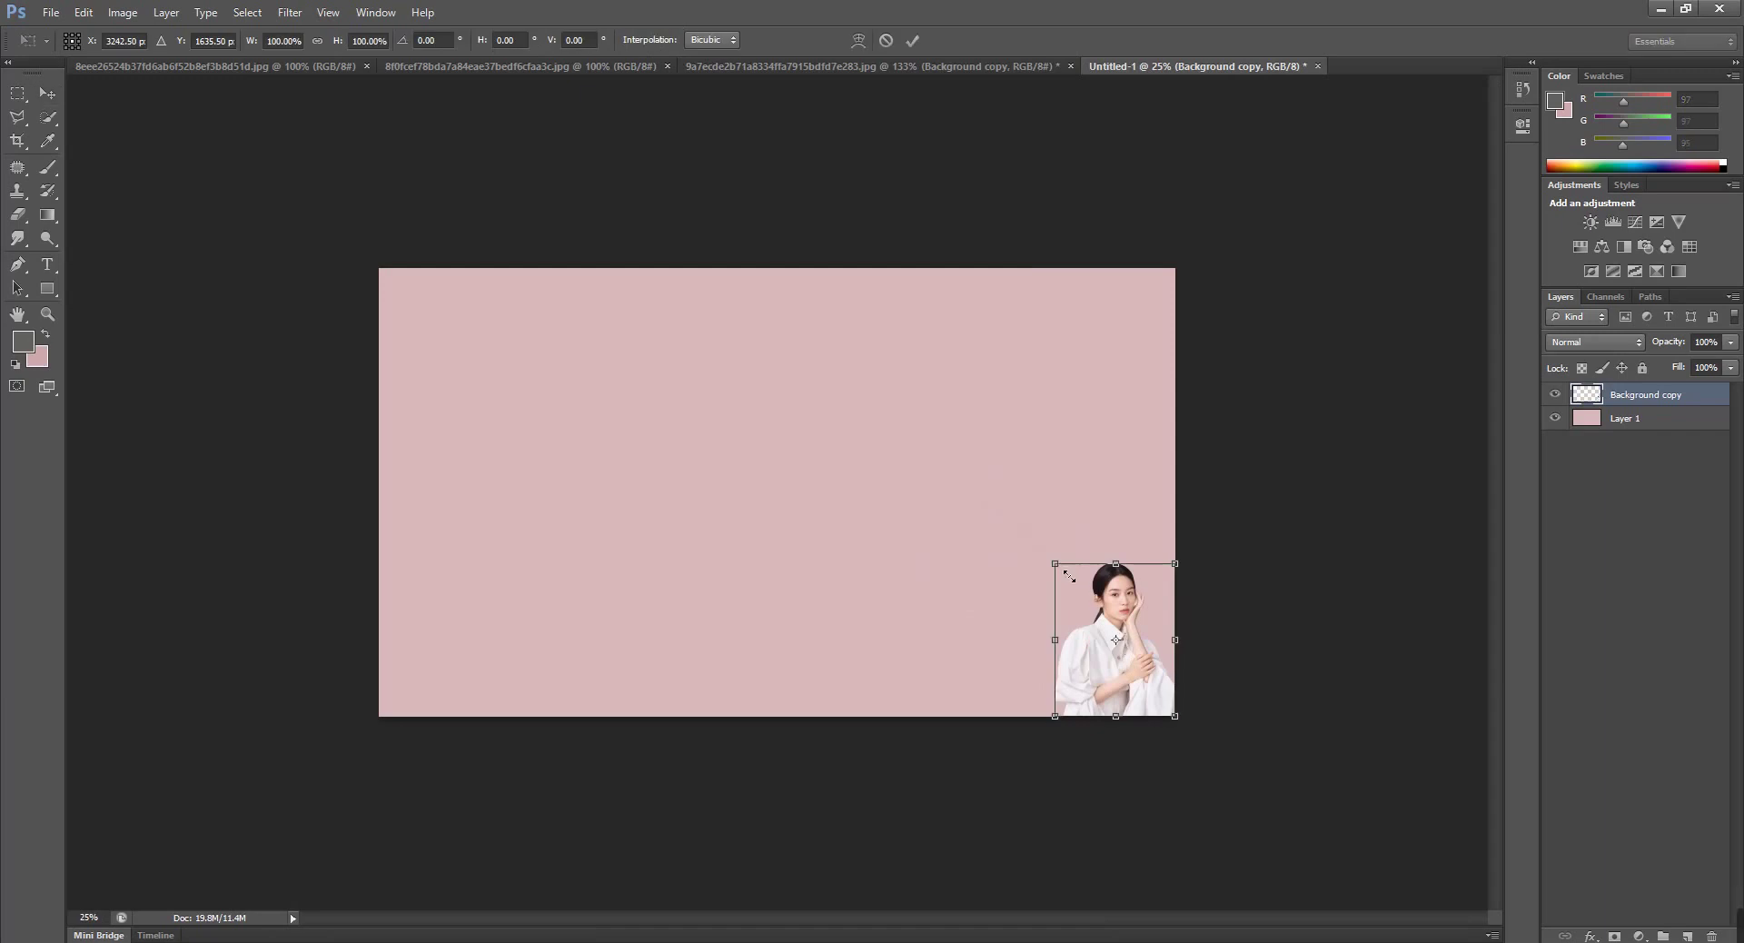
{"action": "left_click_drag", "start_coordinate": [1057, 564], "coordinate": [896, 257]}
{"action": "key", "text": "Return"}
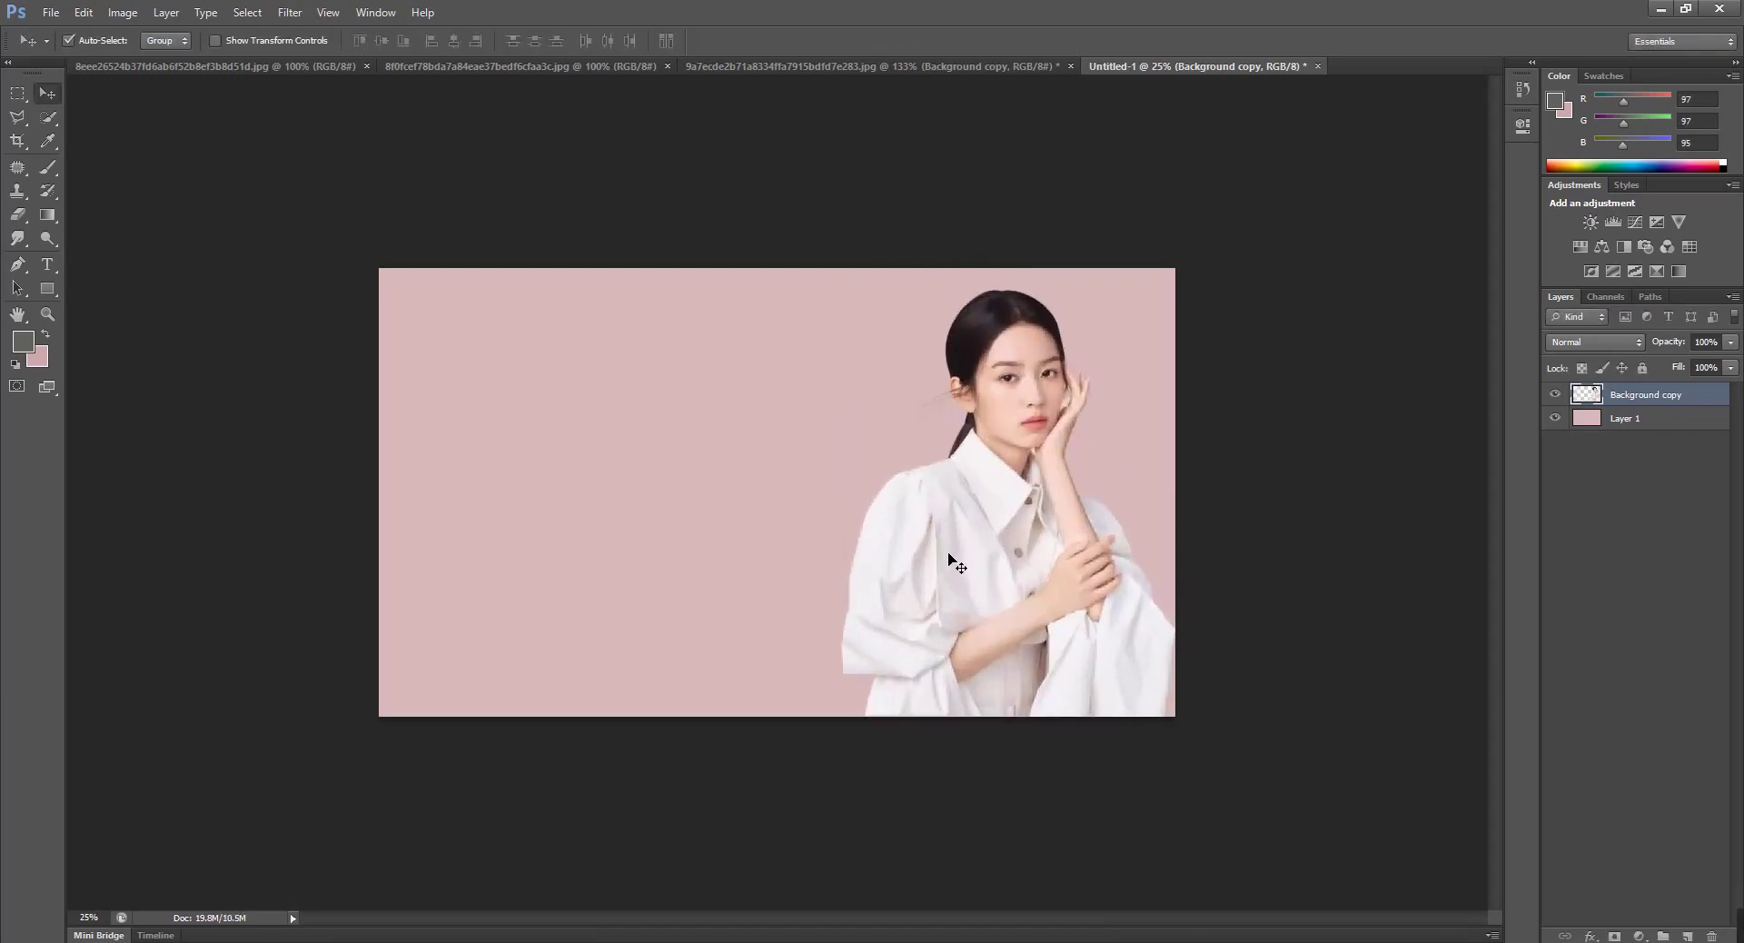
{"action": "scroll", "coordinate": [1055, 379], "scroll_direction": "up", "scroll_amount": 3}
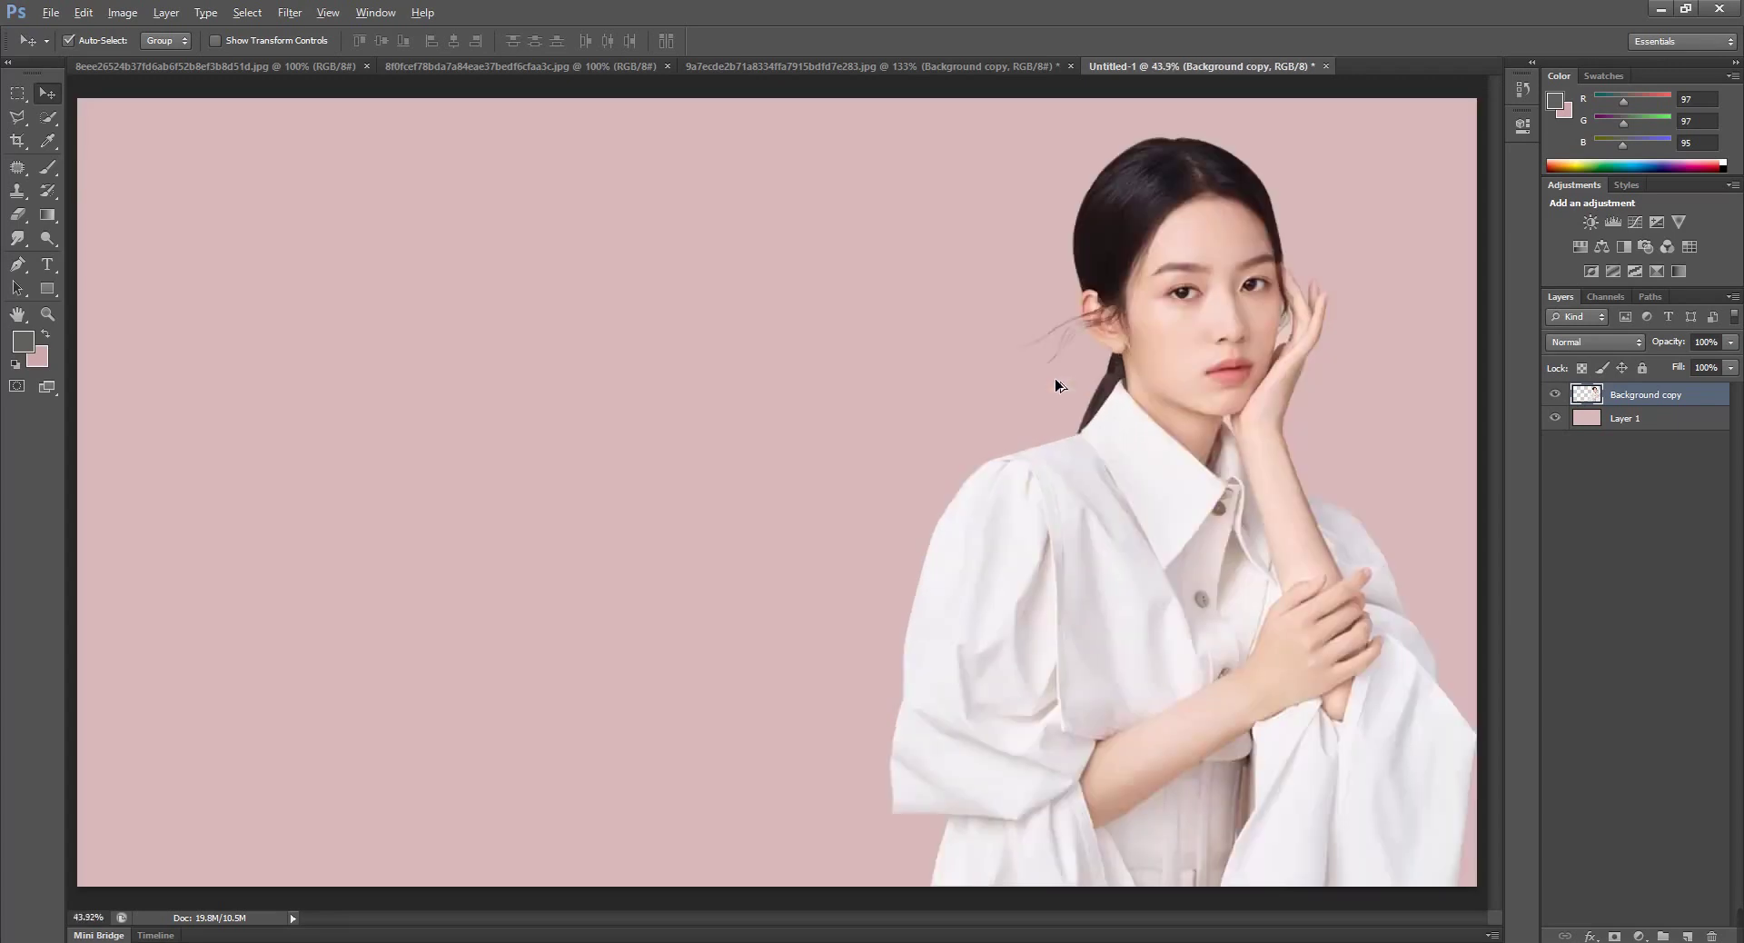
{"action": "scroll", "coordinate": [1055, 380], "scroll_direction": "down", "scroll_amount": 1}
{"action": "scroll", "coordinate": [1054, 398], "scroll_direction": "down", "scroll_amount": 1}
{"action": "key", "text": "alt"}
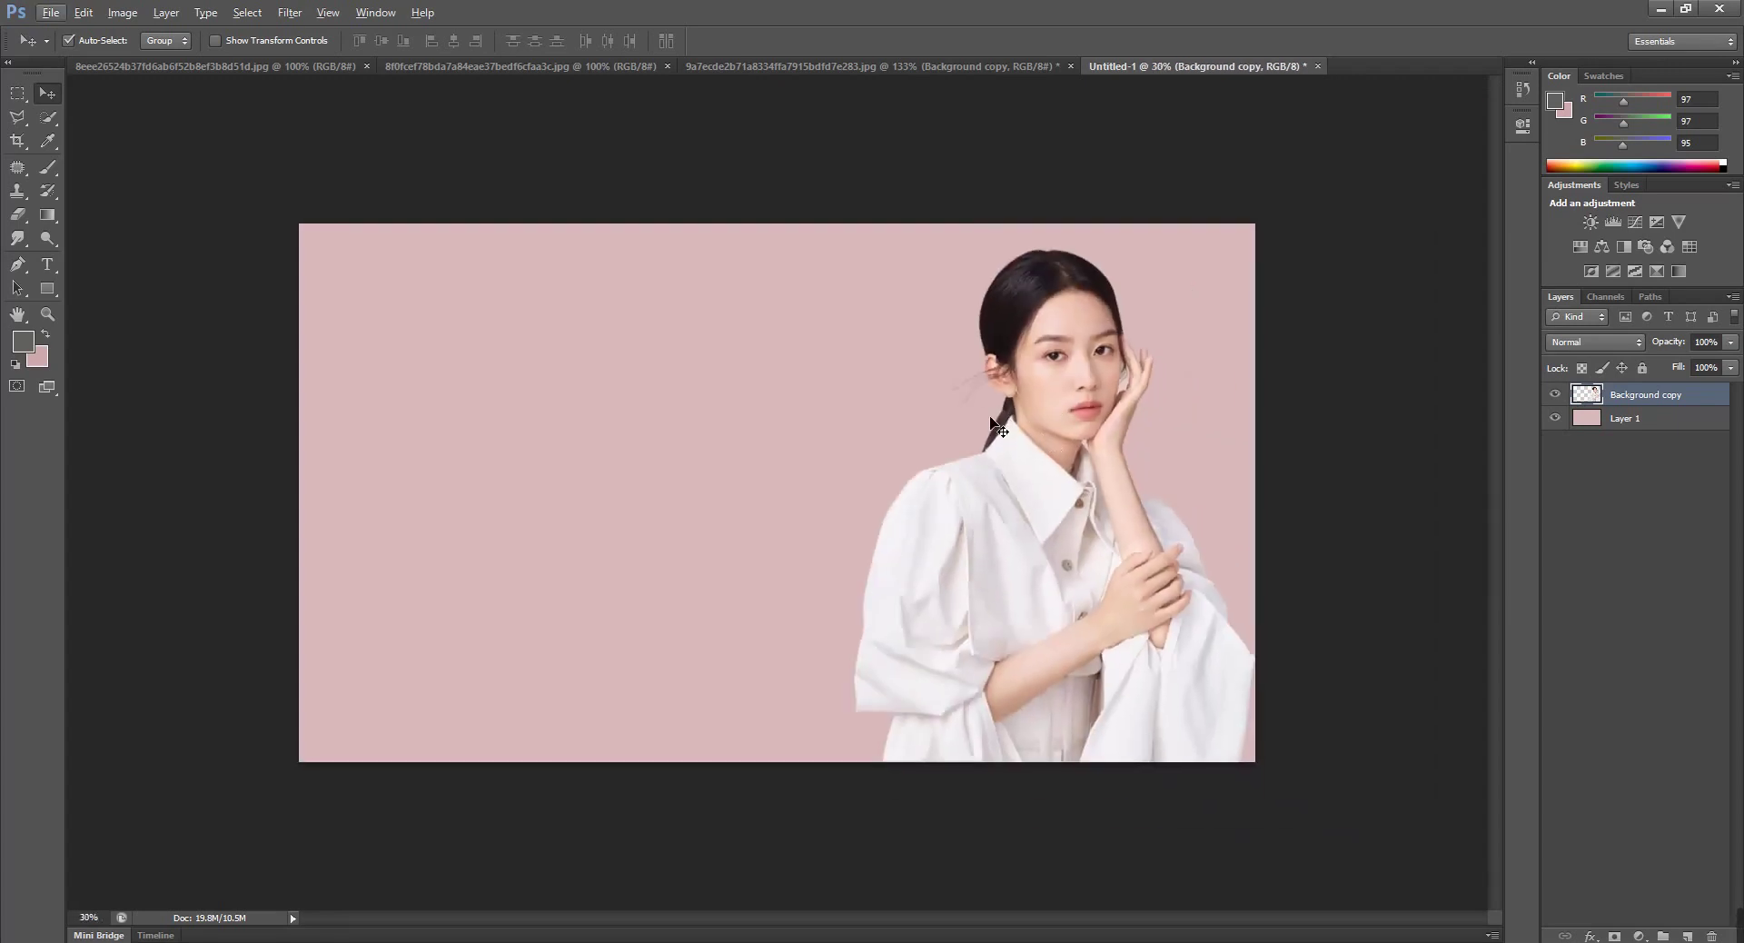
In the black-vest portrait, patch out the KEYEAST watermark in the bottom-right corner
{"action": "left_click", "coordinate": [558, 65]}
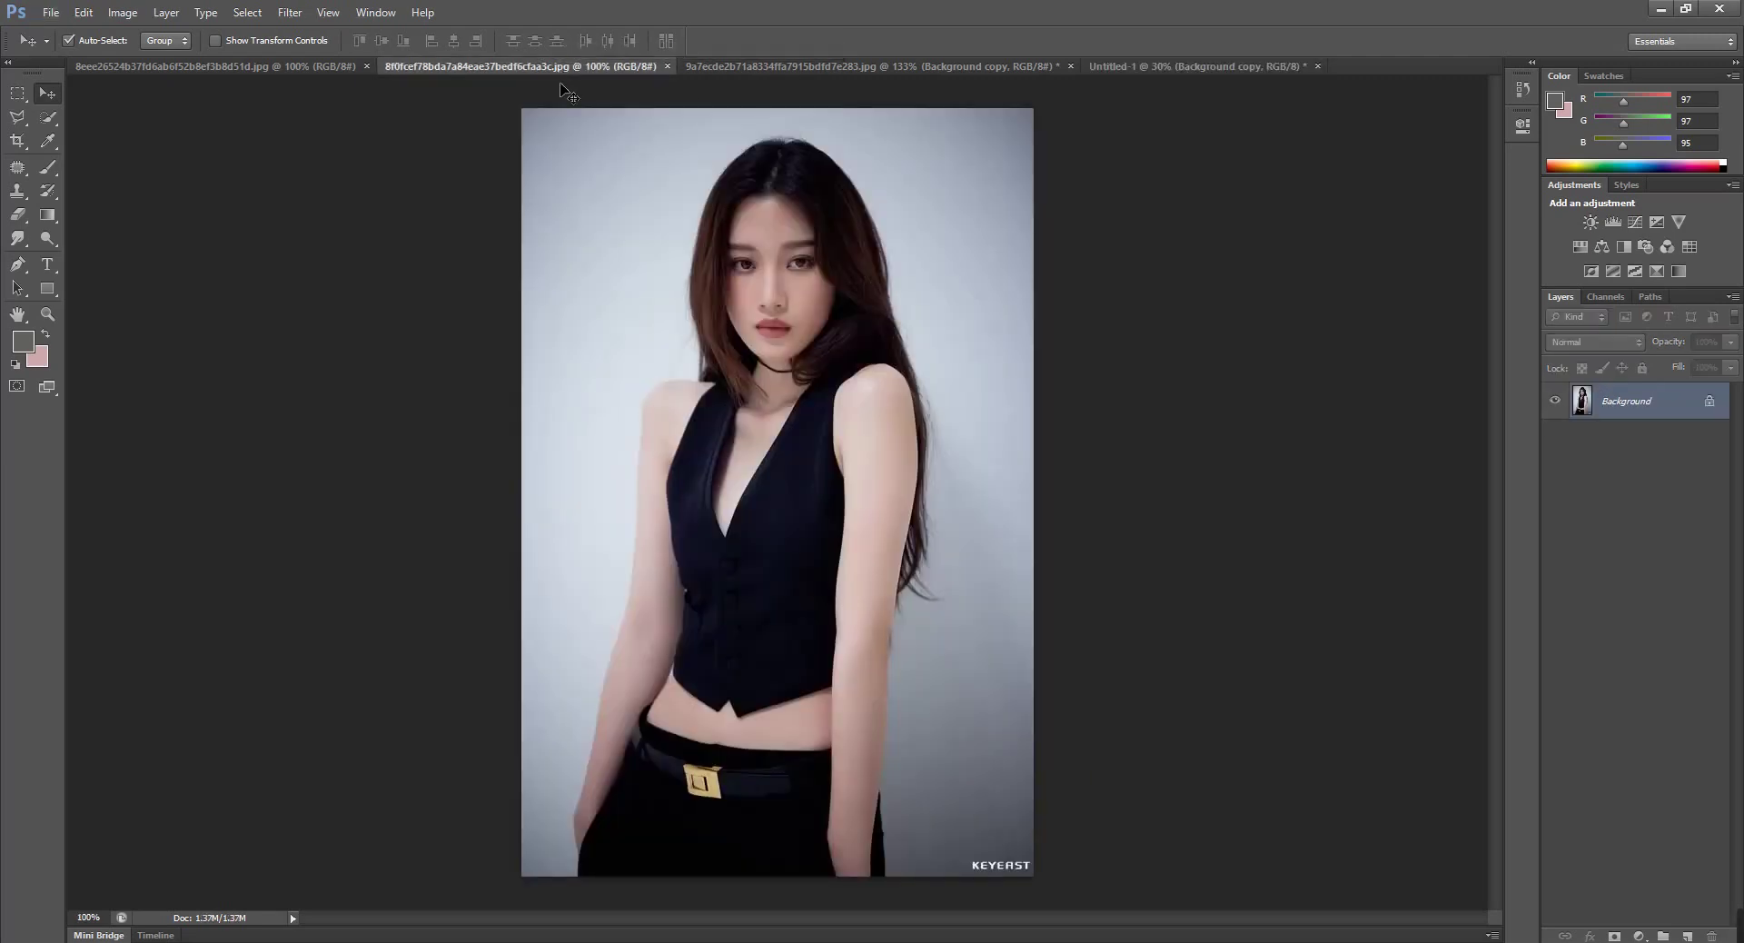
{"action": "left_click", "coordinate": [17, 93]}
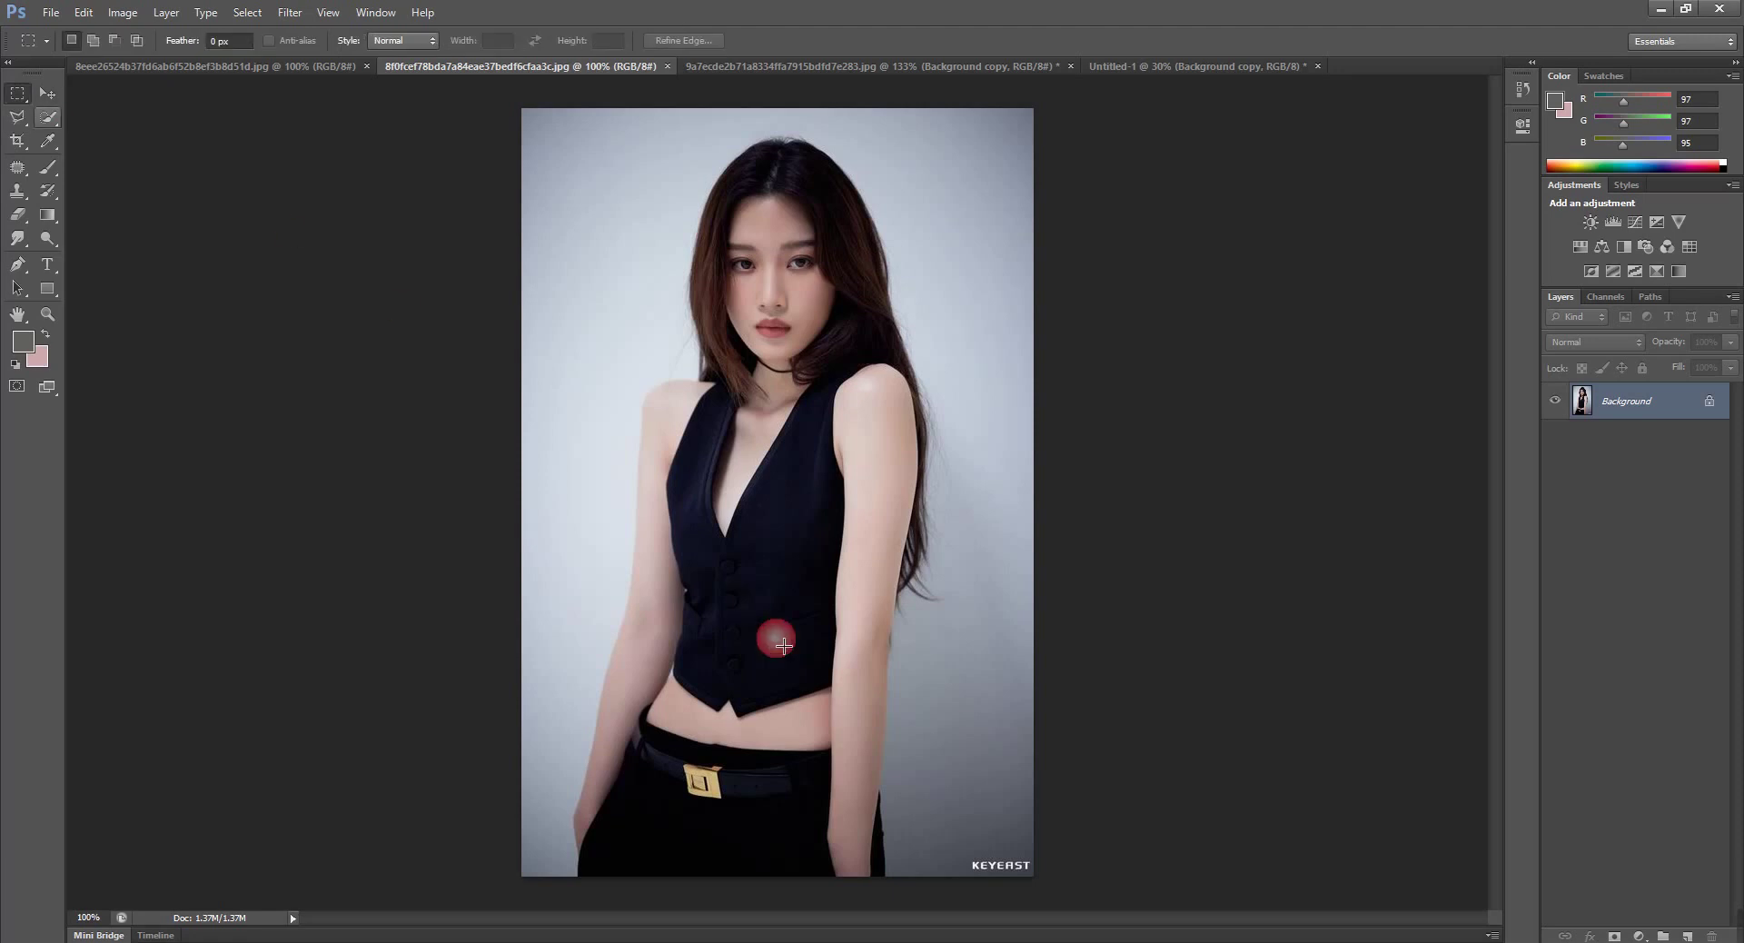
{"action": "mouse_move", "coordinate": [964, 856]}
{"action": "left_mouse_down"}
{"action": "mouse_move", "coordinate": [1043, 896]}
{"action": "mouse_move", "coordinate": [997, 822]}
{"action": "left_mouse_up"}
{"action": "key", "text": "j"}
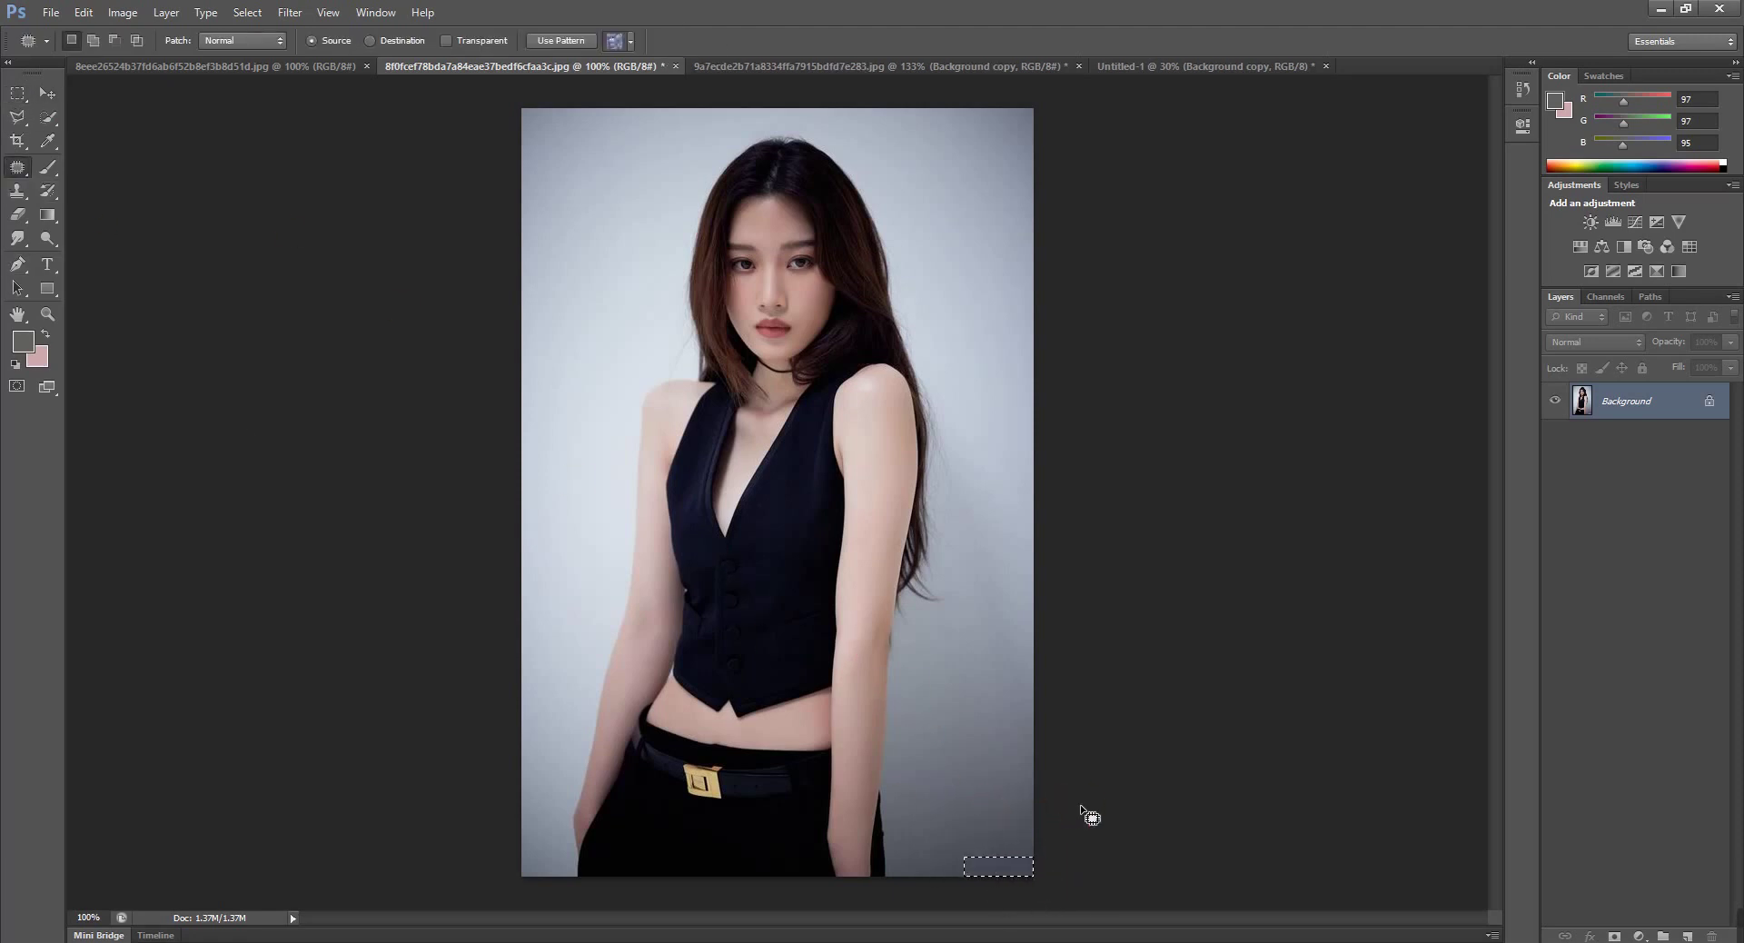
{"action": "key", "text": "ctrl+d"}
Adjust the view and cycle through the smudge tools toward the Pen tool group
{"action": "scroll", "coordinate": [810, 116], "scroll_direction": "up", "scroll_amount": 3}
{"action": "left_click", "coordinate": [829, 191]}
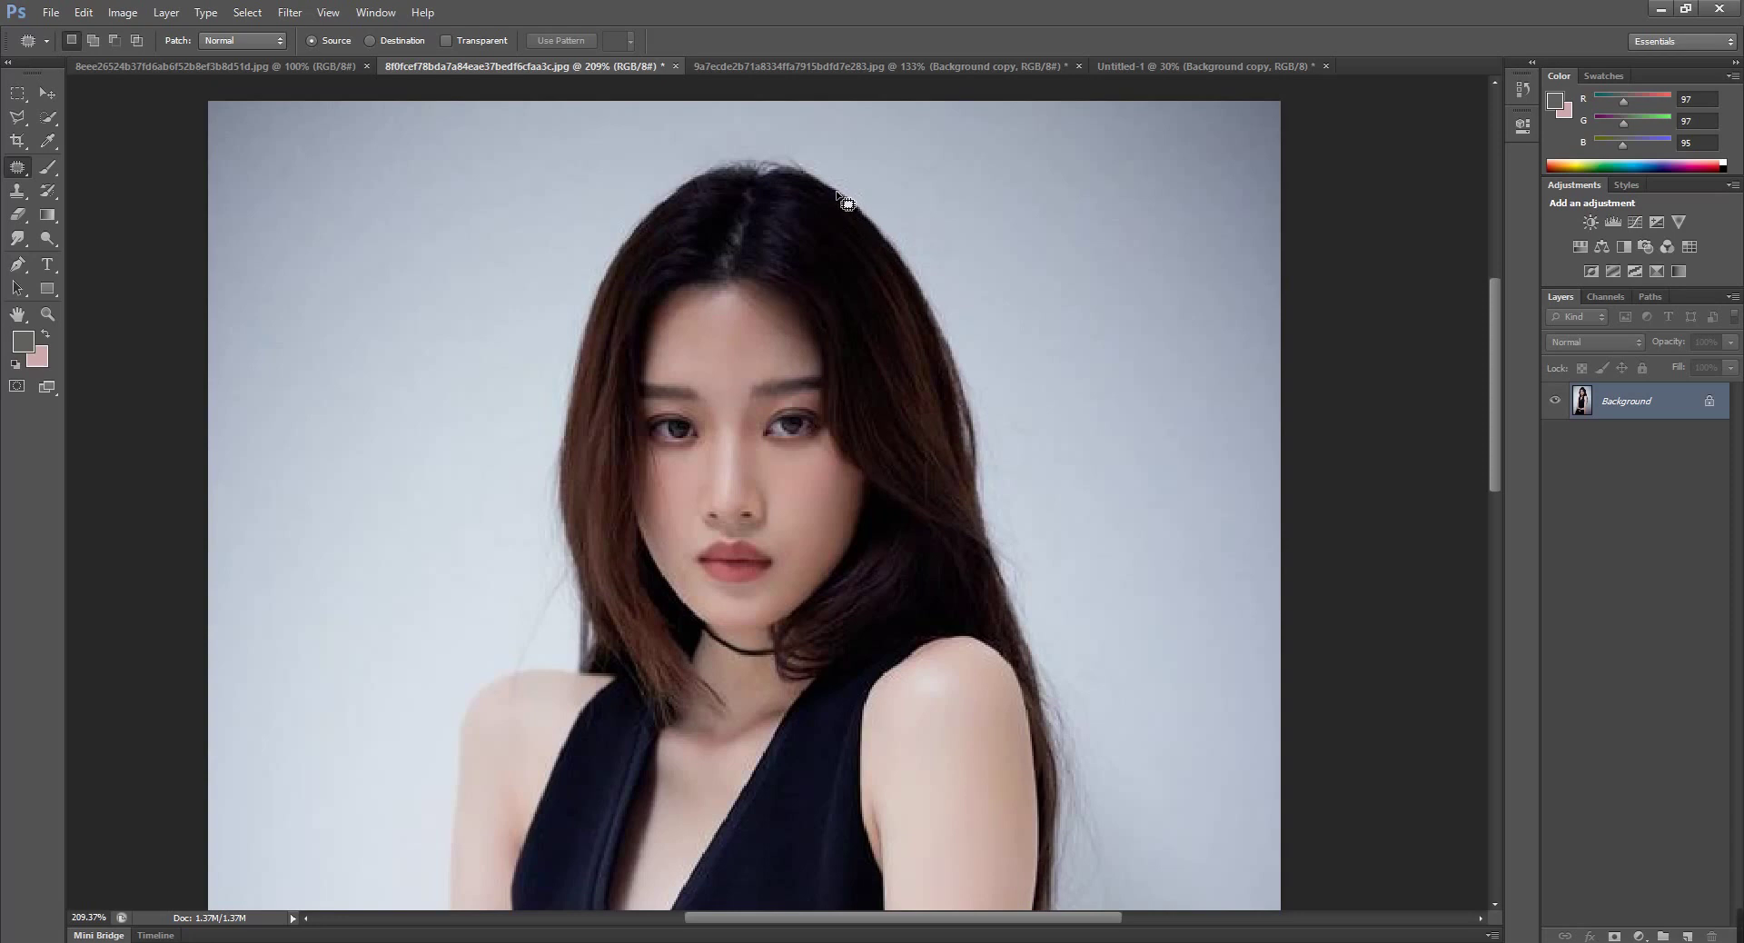
{"action": "left_click", "coordinate": [48, 118]}
{"action": "left_click", "coordinate": [18, 238]}
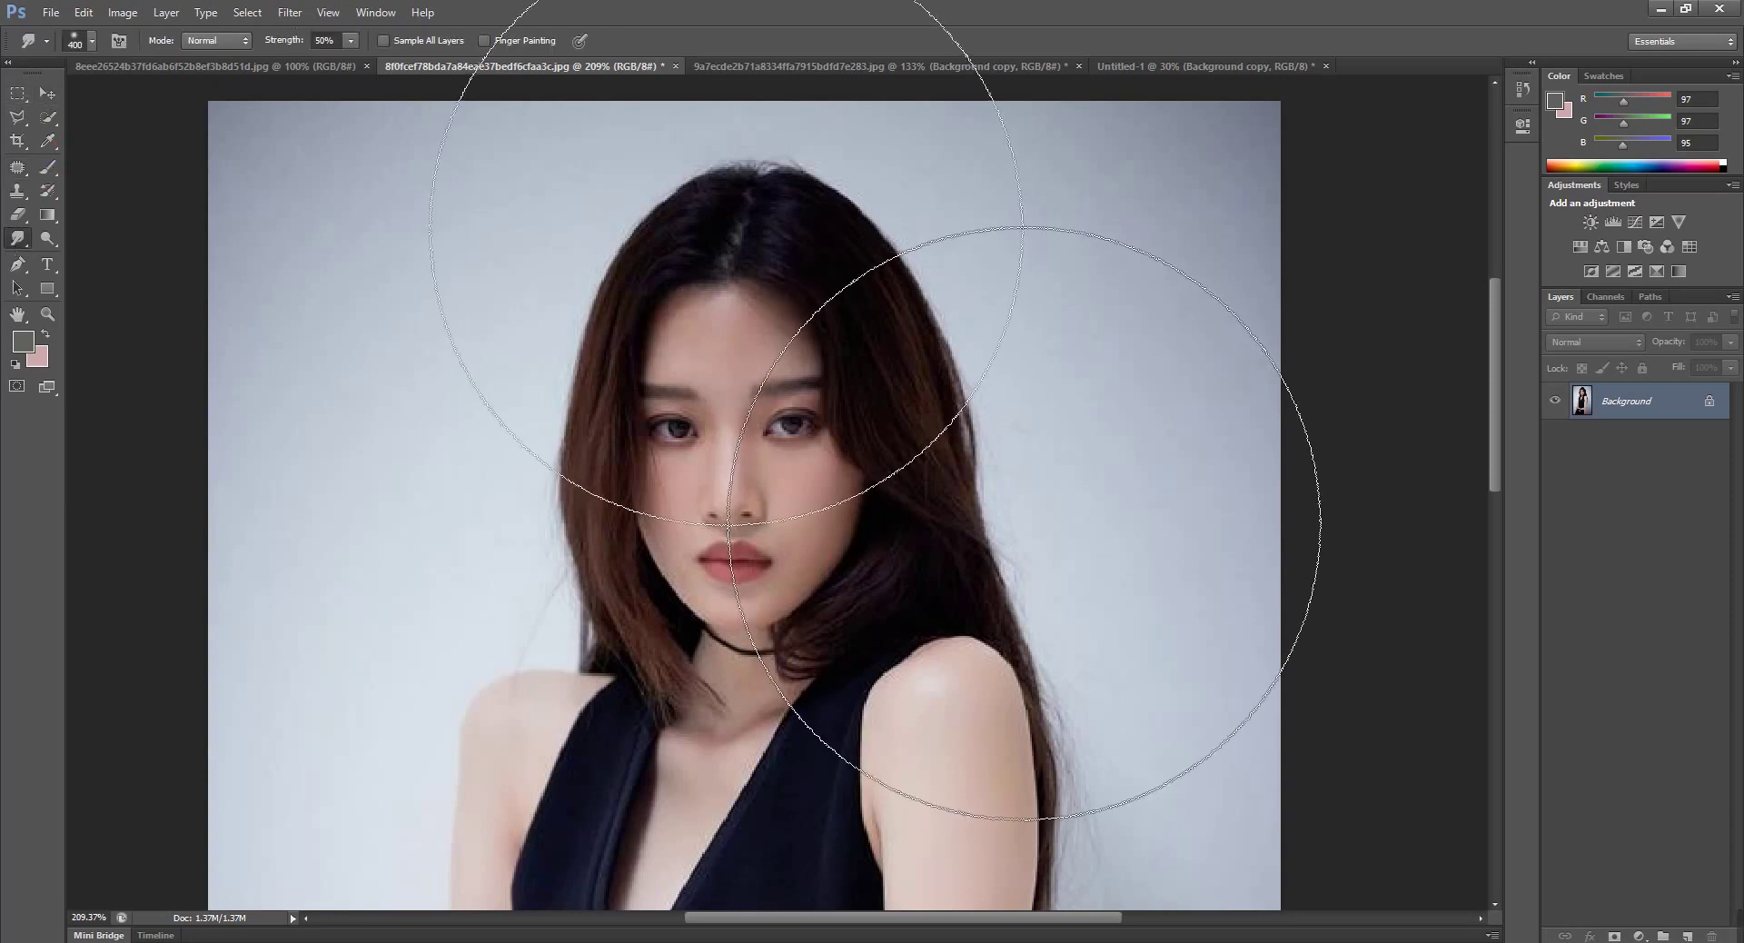
{"action": "left_click", "coordinate": [17, 215]}
Start a Pen path at the top of the hair and curve it down the right hair edge
{"action": "left_click", "coordinate": [17, 263]}
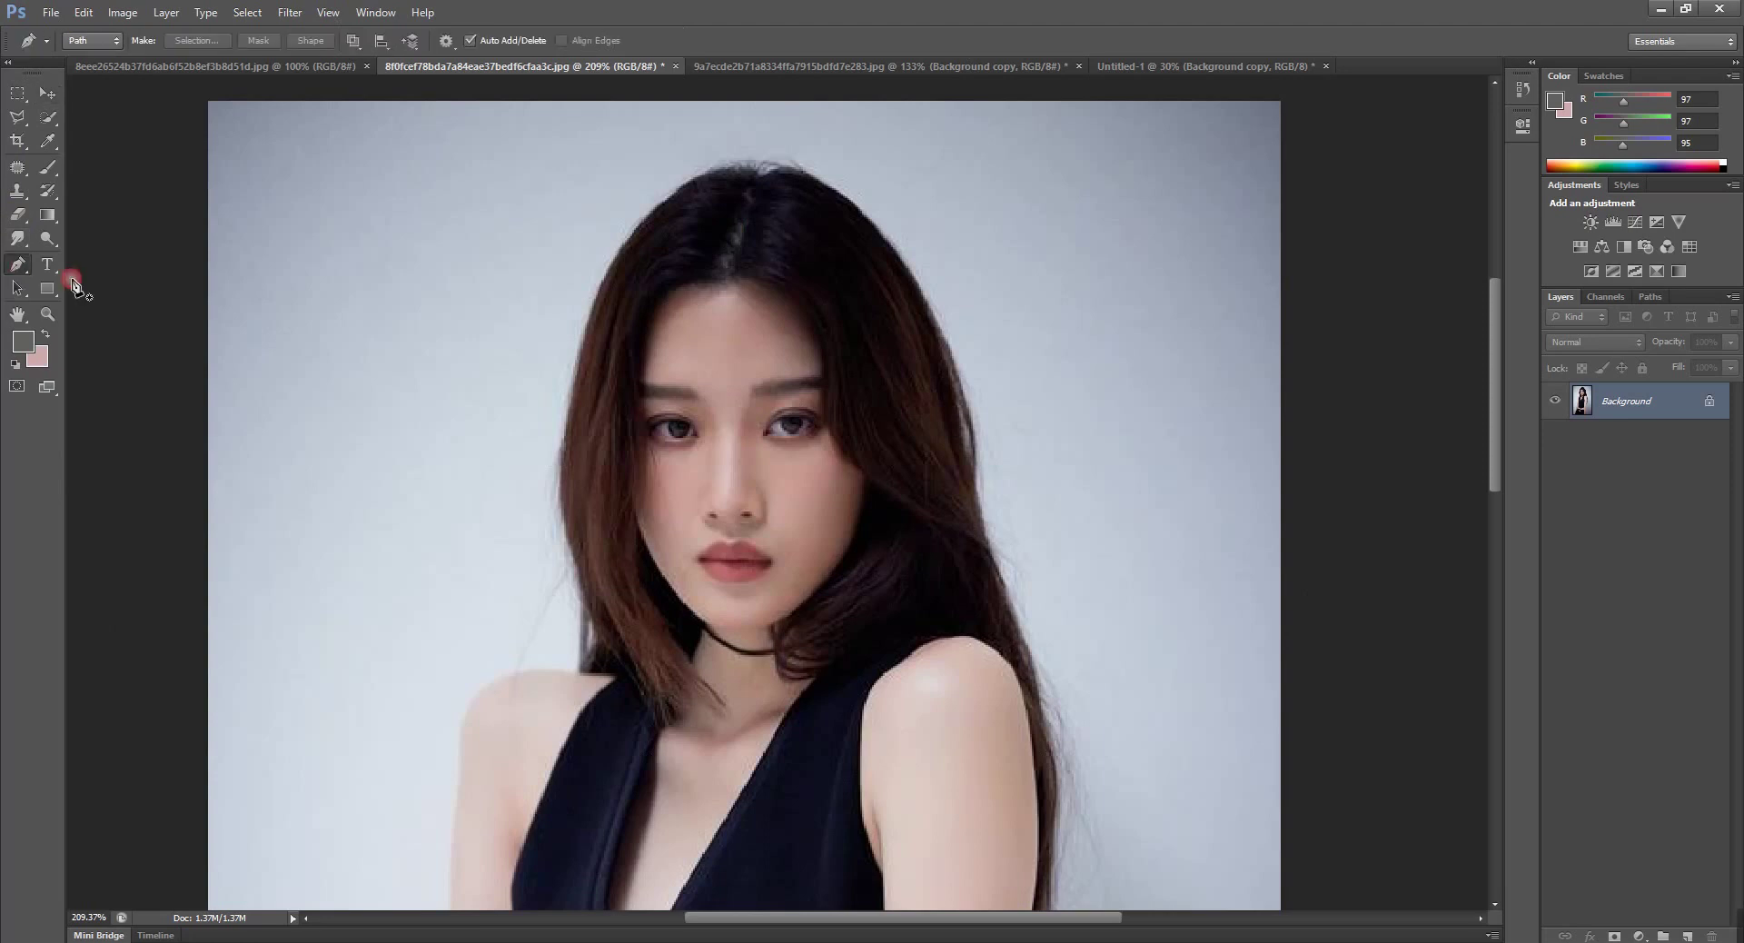
{"action": "left_click", "coordinate": [759, 177]}
{"action": "left_click_drag", "start_coordinate": [859, 209], "coordinate": [933, 279]}
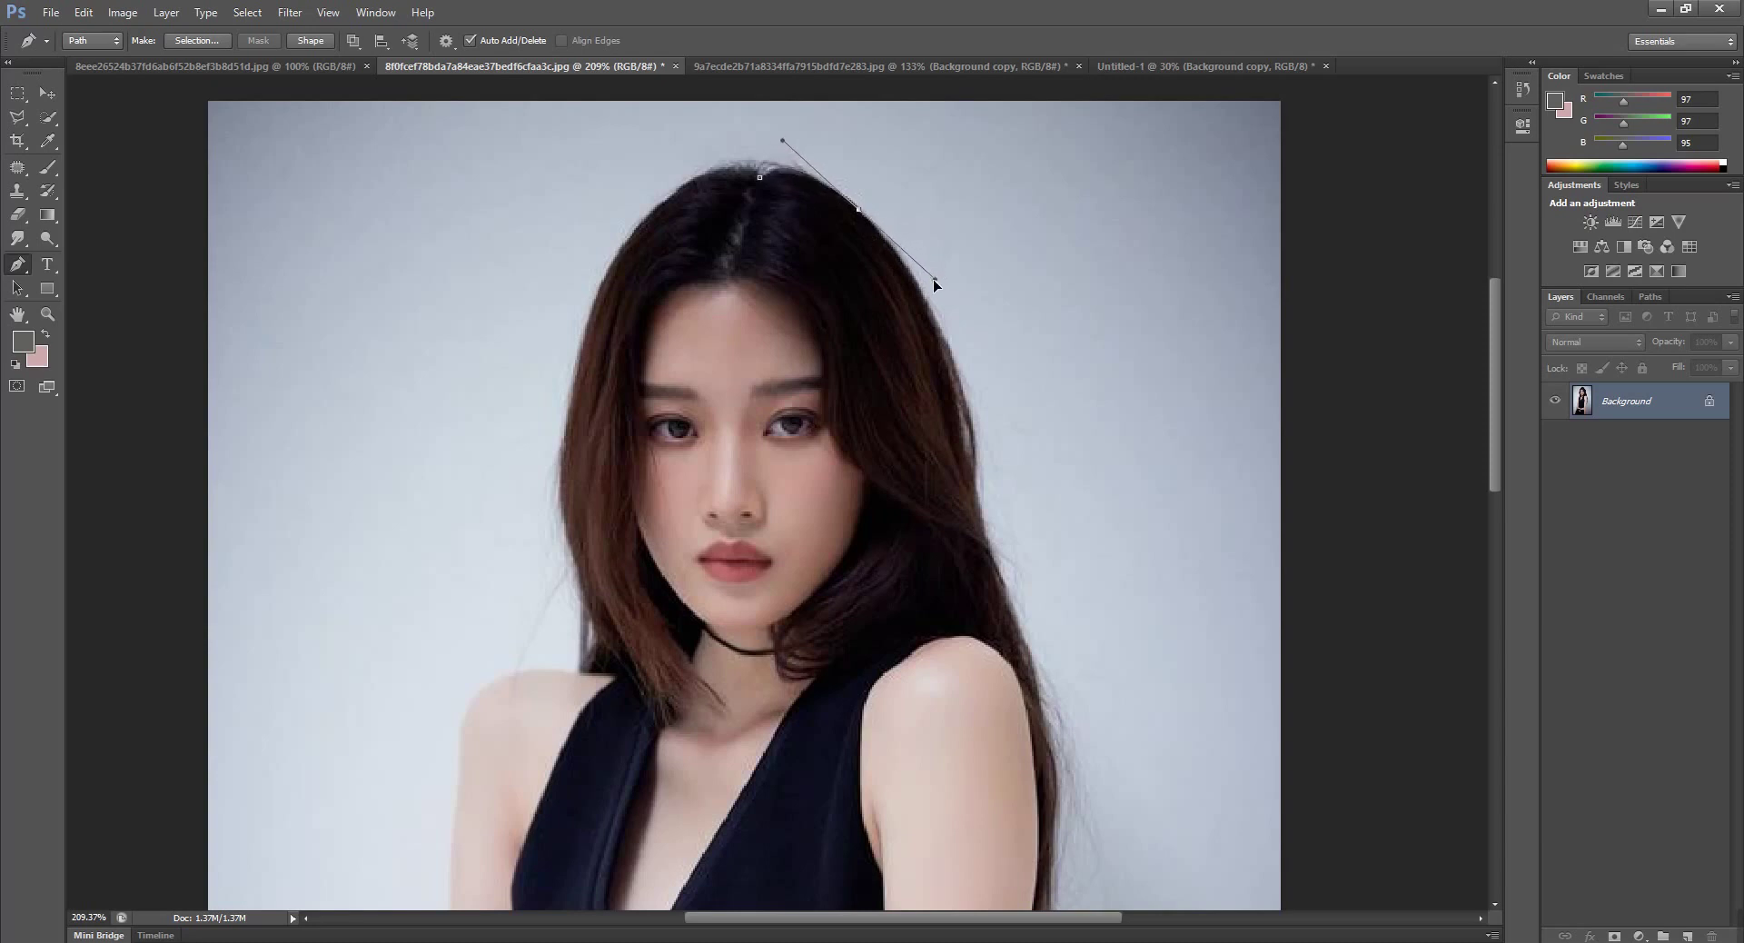
{"action": "left_click", "coordinate": [859, 210], "text": "alt"}
{"action": "left_click_drag", "start_coordinate": [944, 337], "coordinate": [979, 421]}
{"action": "left_click", "coordinate": [945, 339], "text": "alt"}
{"action": "left_click_drag", "start_coordinate": [978, 470], "coordinate": [993, 493]}
{"action": "left_click_drag", "start_coordinate": [1005, 582], "coordinate": [1027, 629]}
{"action": "key", "text": "ctrl+z"}
Continue the path down the hair edge past the shoulders to the arm
{"action": "left_click_drag", "start_coordinate": [1091, 599], "coordinate": [1076, 339]}
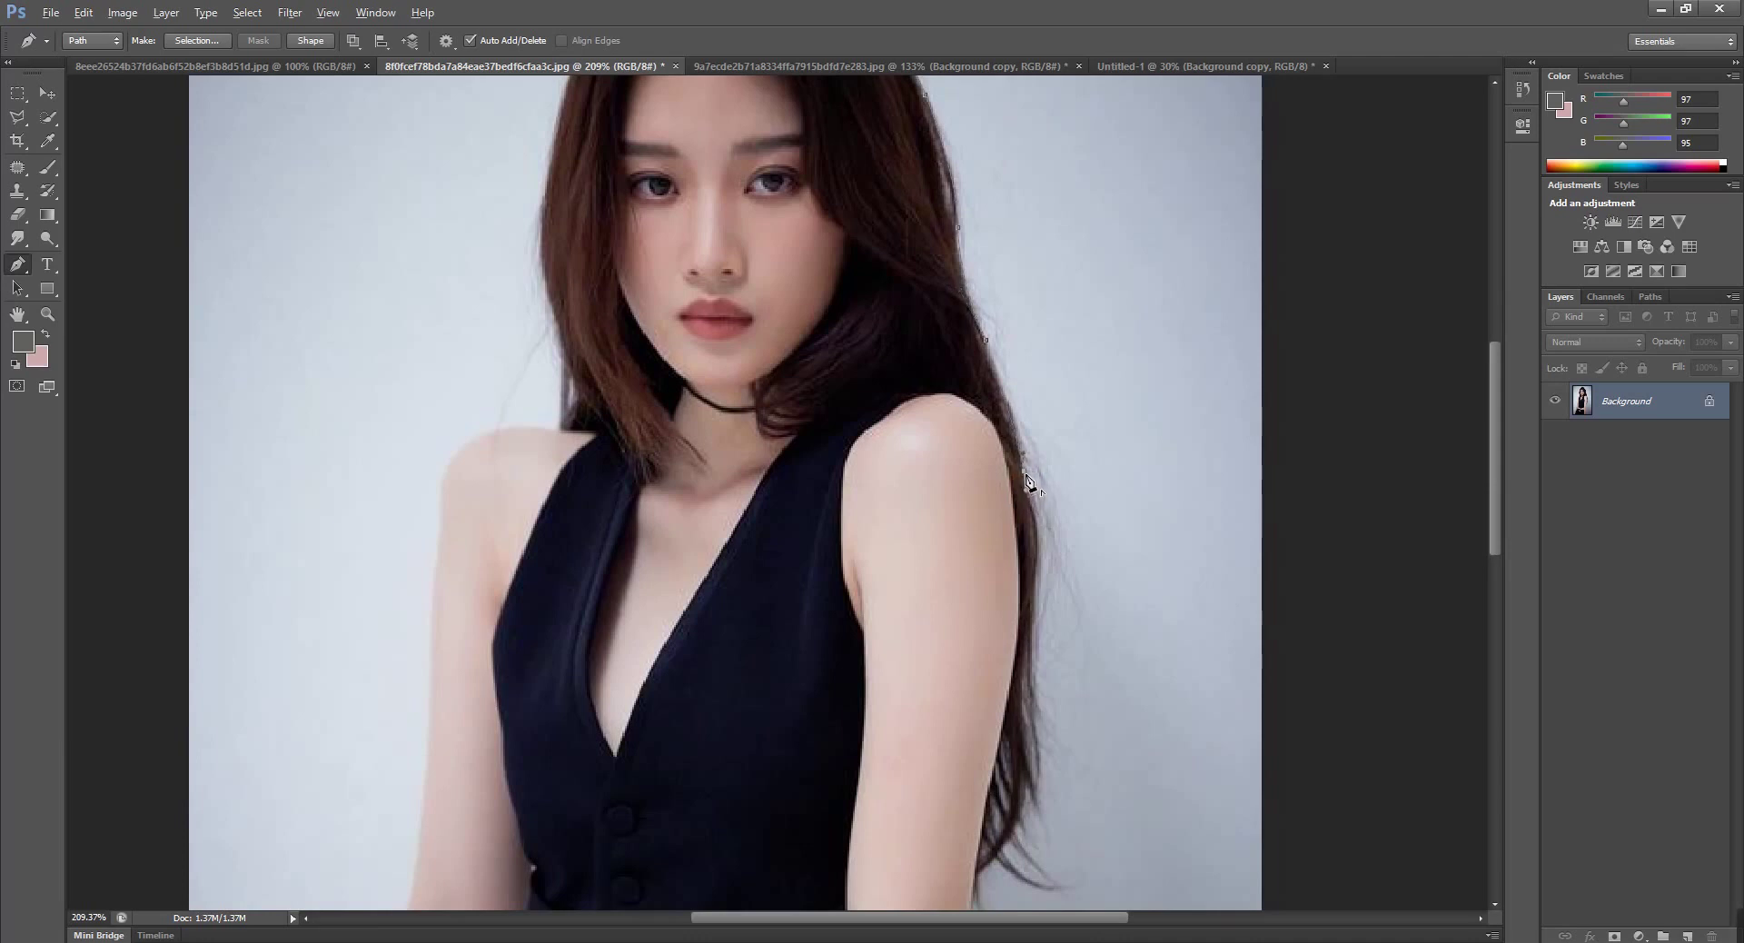
{"action": "left_click", "coordinate": [1054, 496]}
{"action": "left_click", "coordinate": [1043, 587]}
{"action": "scroll", "coordinate": [1070, 545], "scroll_direction": "down", "scroll_amount": 3}
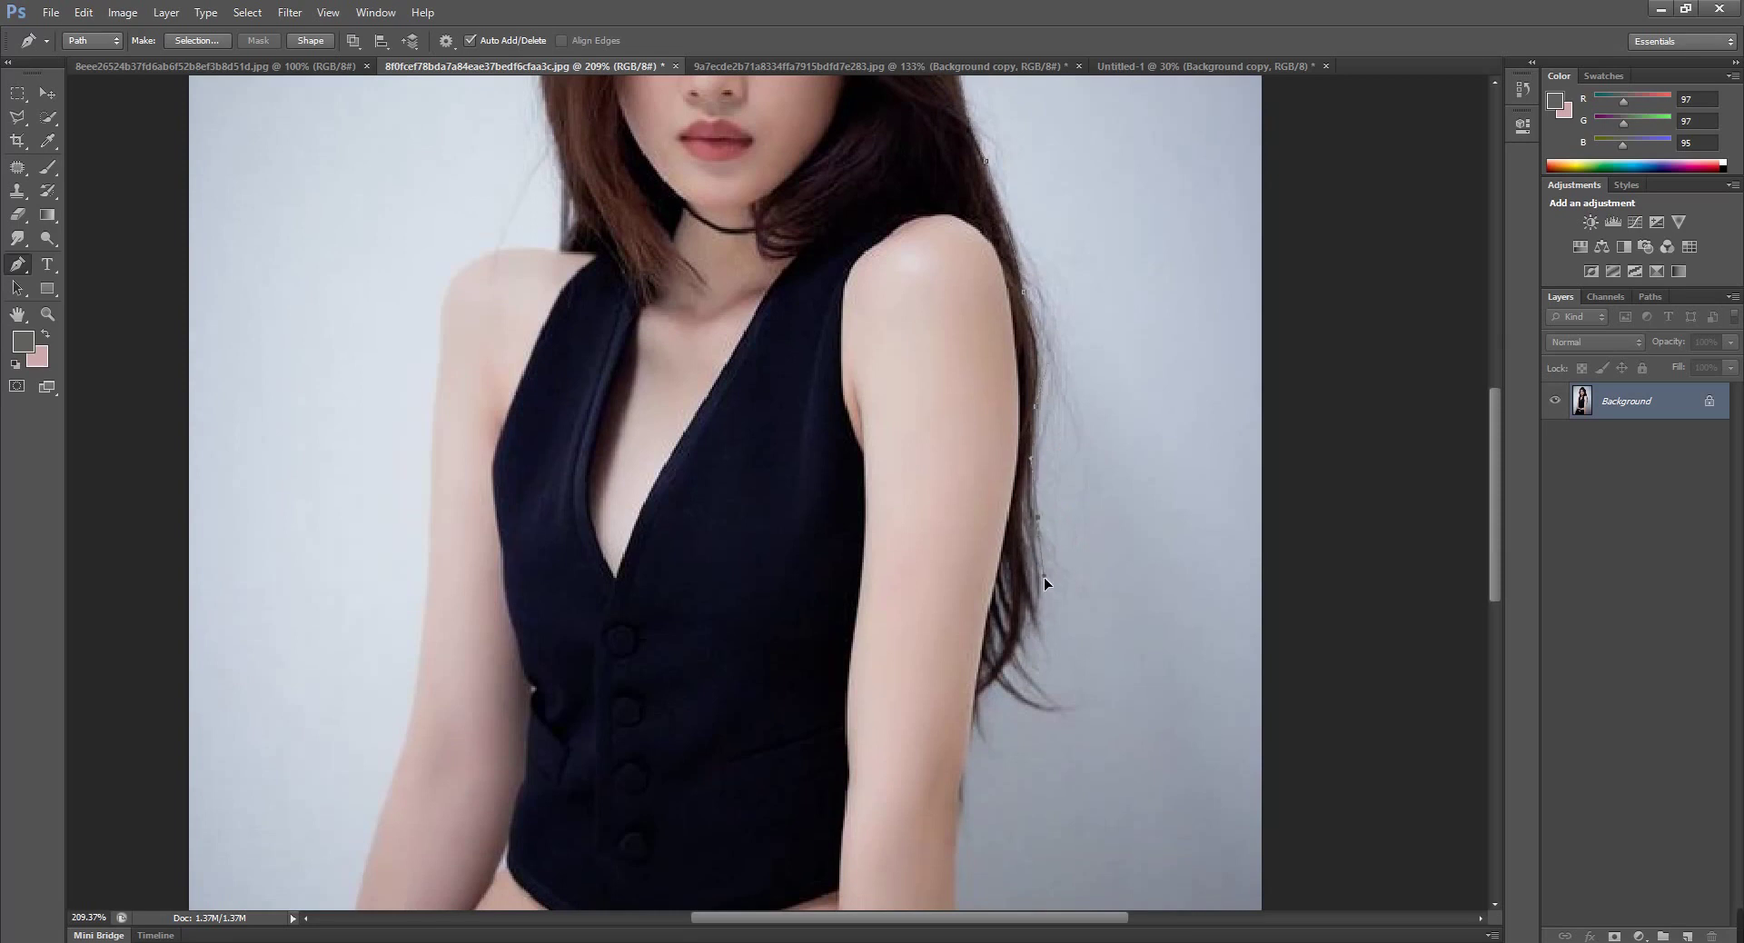
{"action": "left_click", "coordinate": [1050, 527]}
{"action": "left_click", "coordinate": [1034, 637]}
{"action": "left_click", "coordinate": [972, 702]}
Extend the path down the right arm and along the image's bottom edge
{"action": "left_click_drag", "start_coordinate": [1047, 697], "coordinate": [1095, 356]}
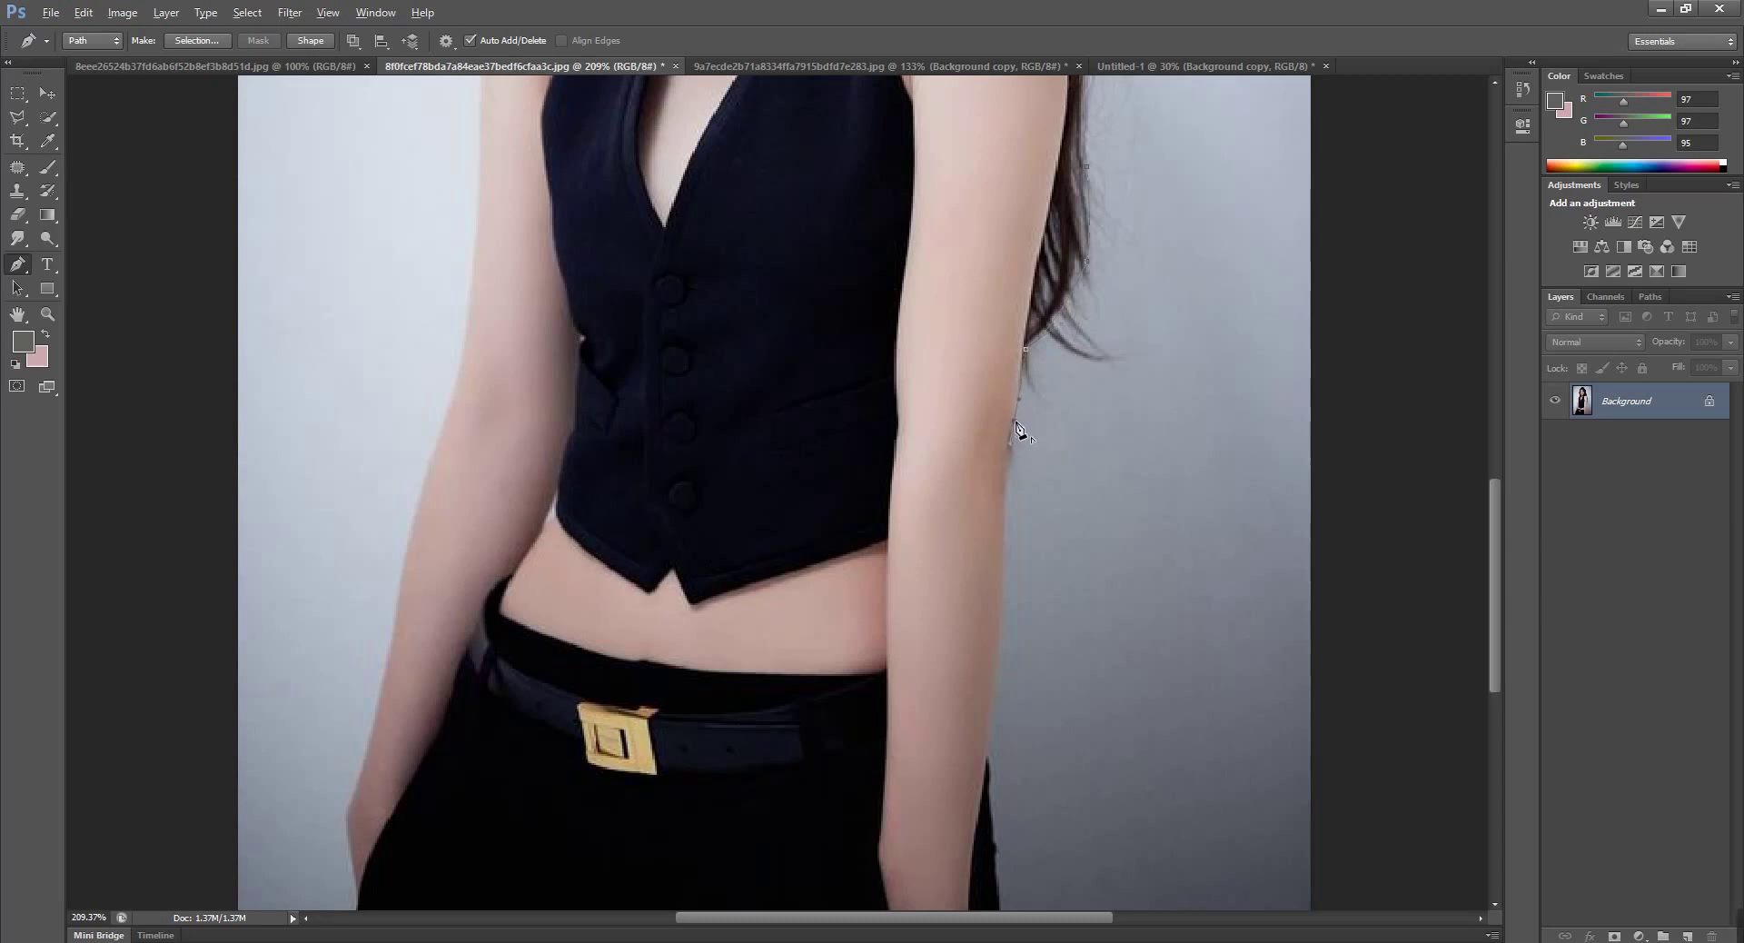
{"action": "left_click_drag", "start_coordinate": [1090, 489], "coordinate": [1089, 348]}
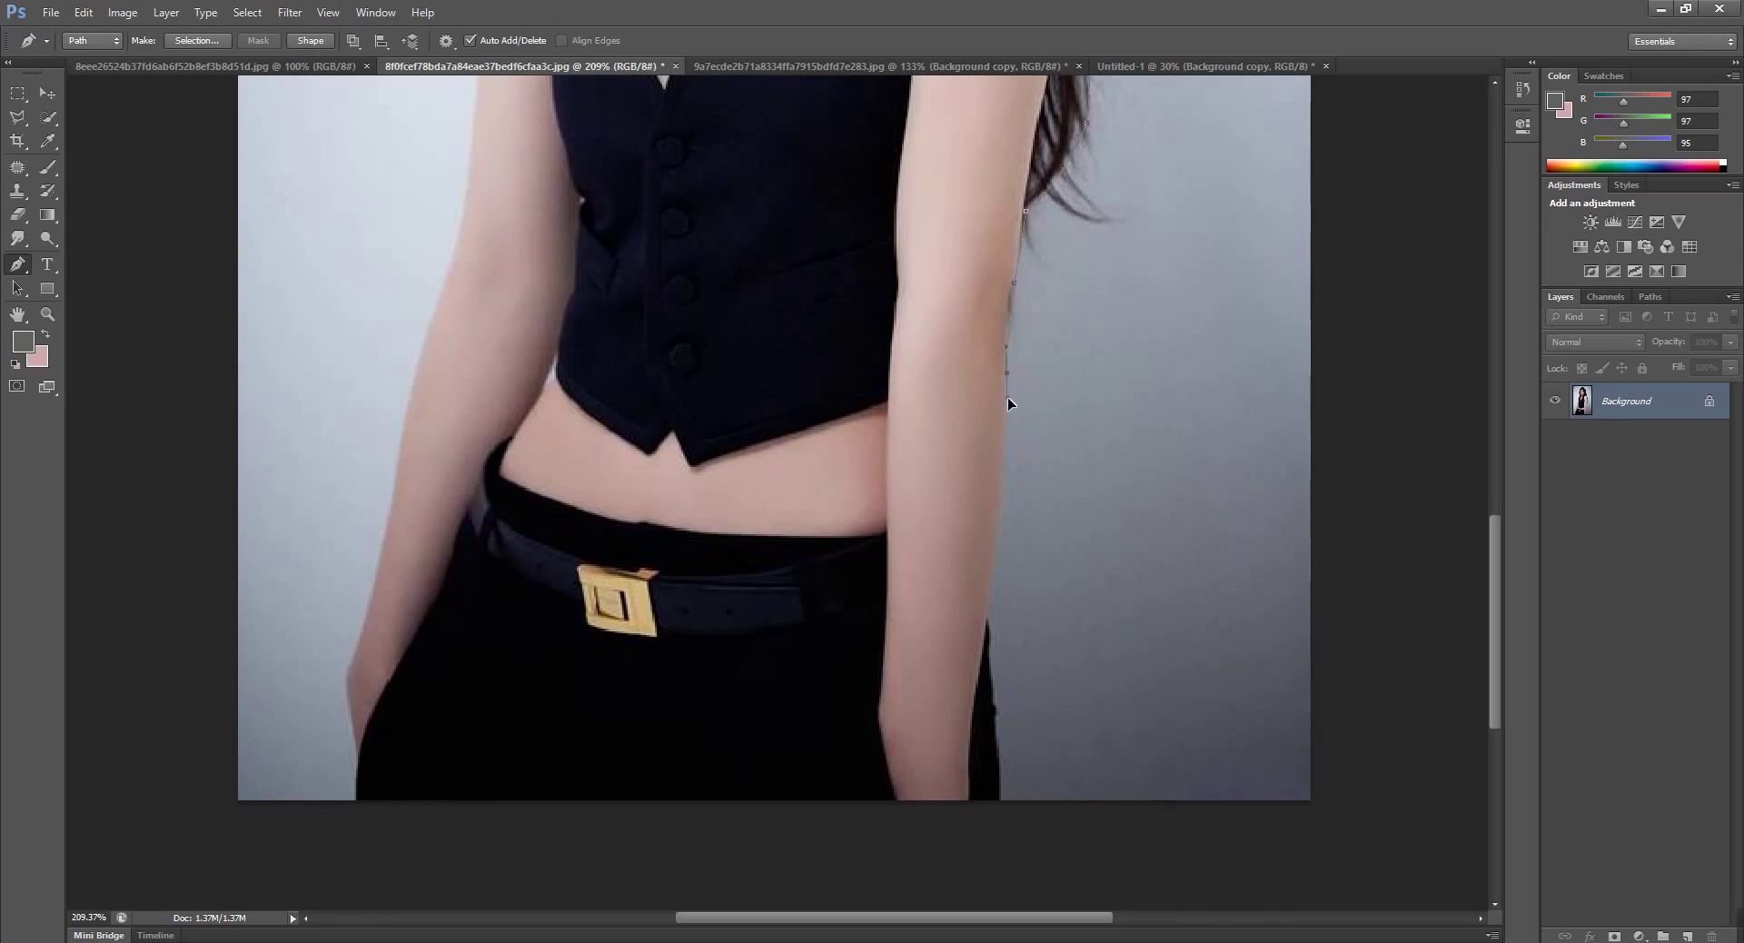
{"action": "left_click", "coordinate": [1007, 374]}
{"action": "left_click", "coordinate": [987, 617]}
{"action": "left_click_drag", "start_coordinate": [1039, 625], "coordinate": [1037, 318]}
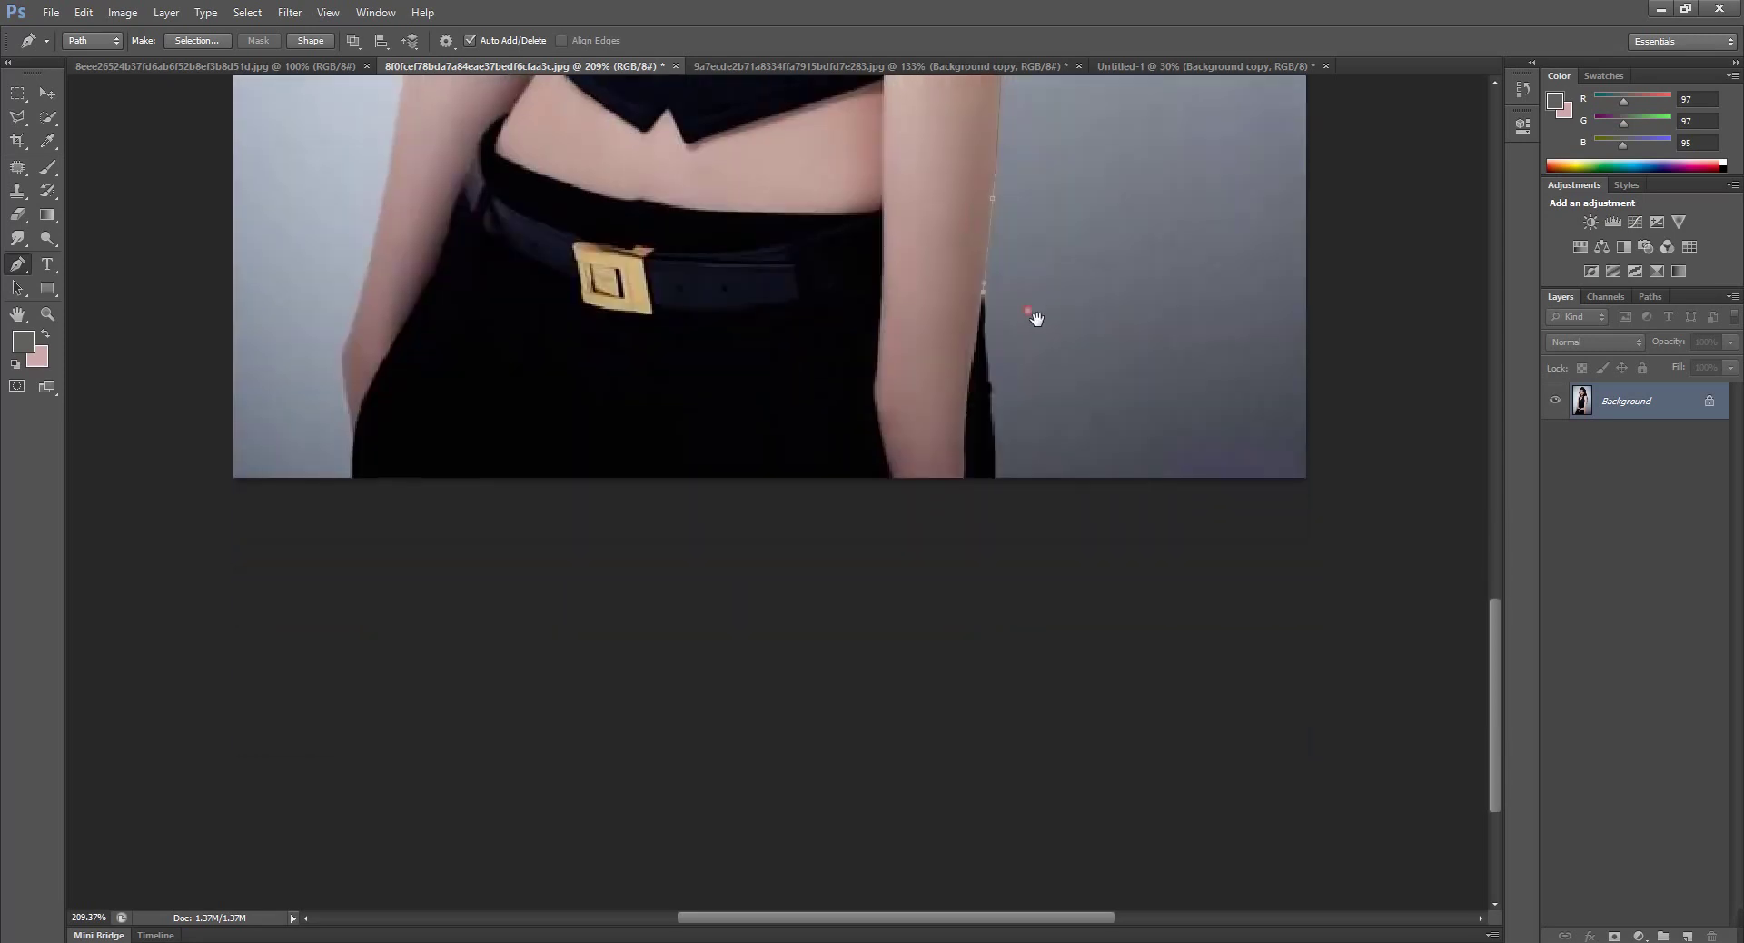
{"action": "left_click_drag", "start_coordinate": [996, 478], "coordinate": [991, 496]}
{"action": "left_click", "coordinate": [996, 478]}
{"action": "left_click_drag", "start_coordinate": [768, 444], "coordinate": [1097, 481]}
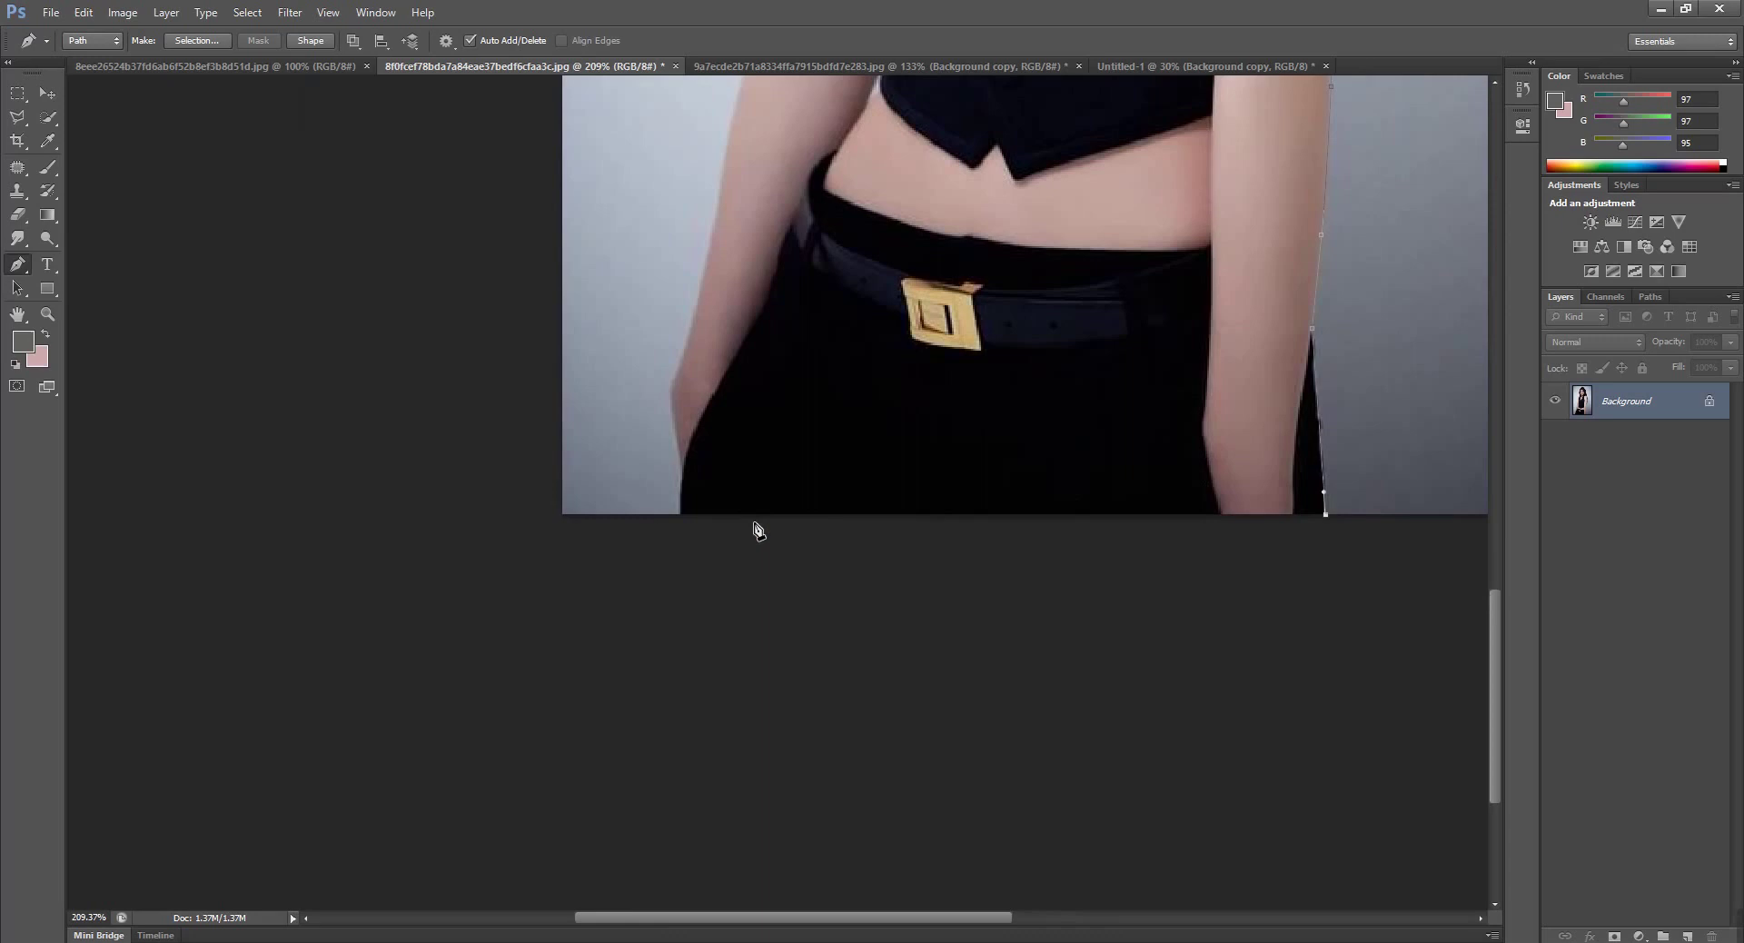
{"action": "left_click", "coordinate": [680, 514]}
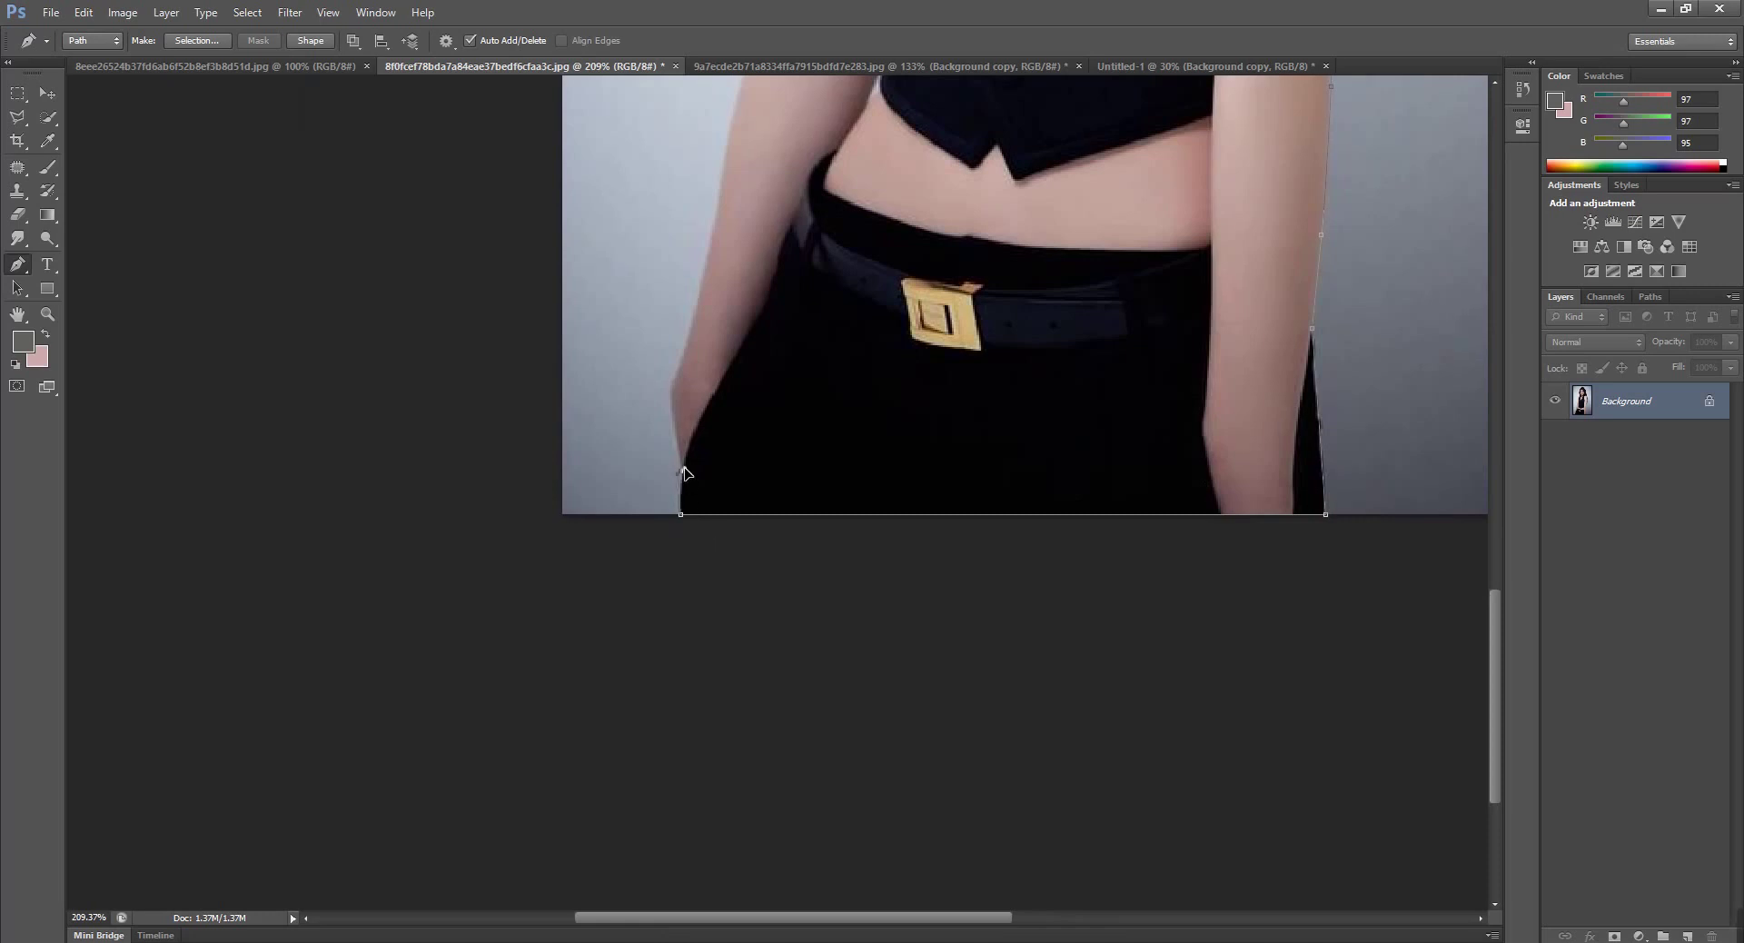
Trace the path up the left arm edge with corner anchors
{"action": "left_click", "coordinate": [680, 471]}
{"action": "left_click", "coordinate": [671, 401]}
{"action": "left_click", "coordinate": [681, 365]}
{"action": "mouse_move", "coordinate": [795, 238]}
{"action": "left_mouse_down"}
{"action": "mouse_move", "coordinate": [786, 536]}
{"action": "mouse_move", "coordinate": [411, 571]}
{"action": "left_mouse_up"}
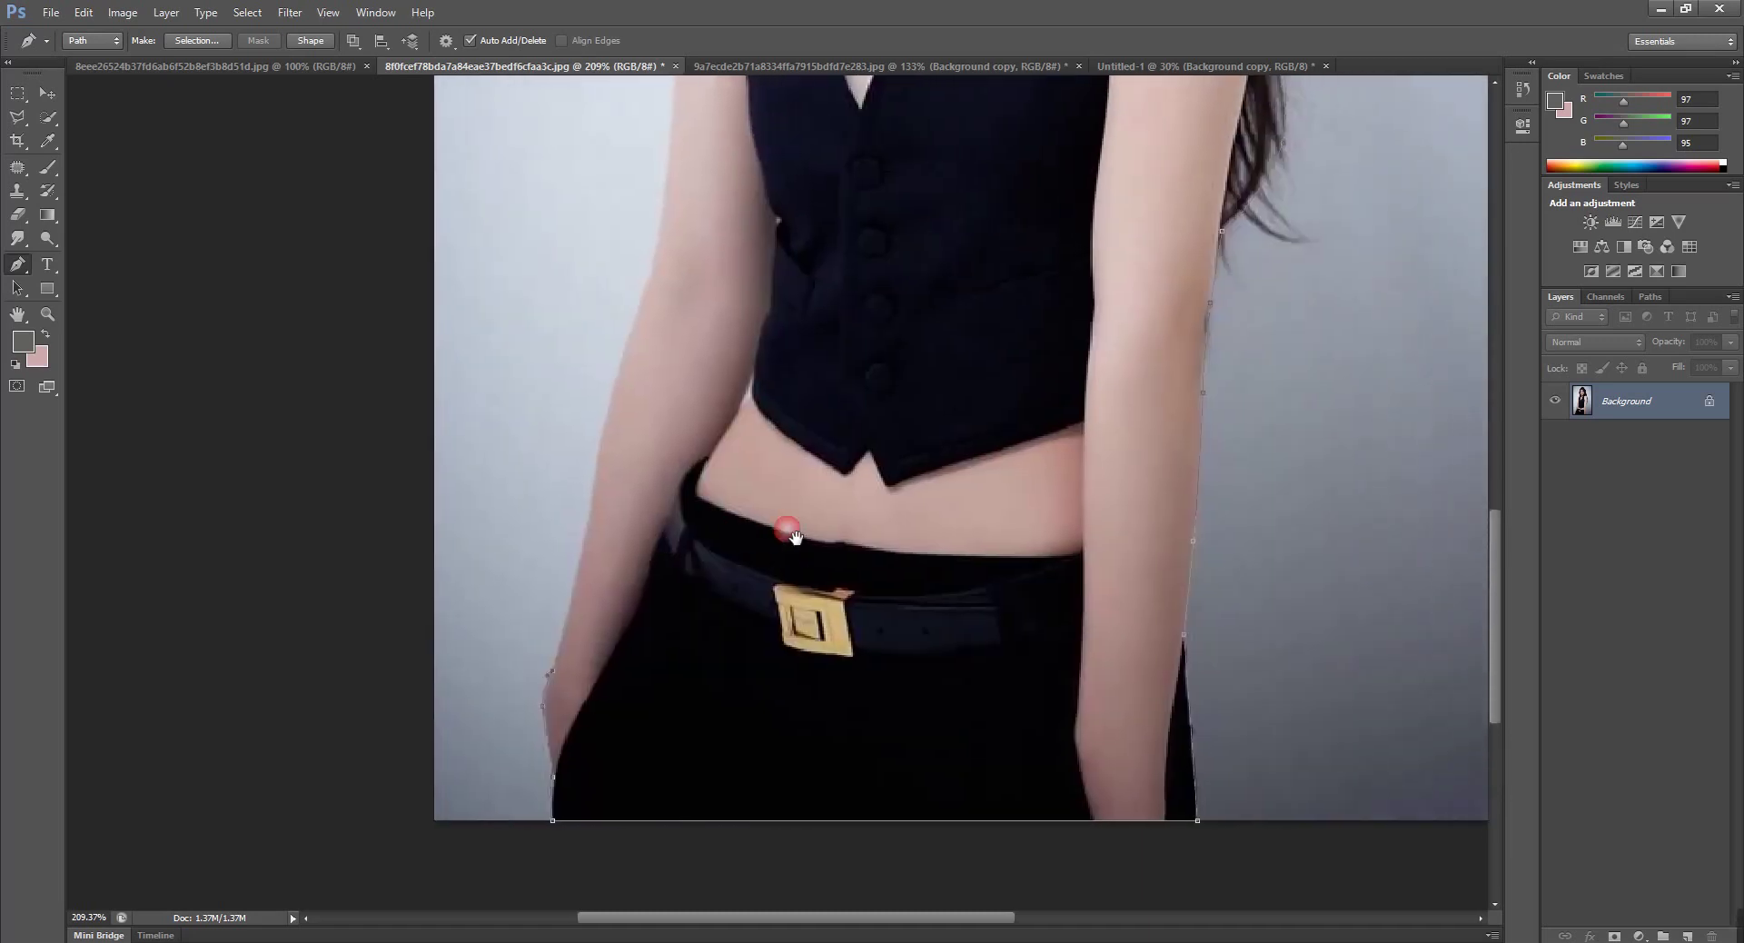
{"action": "mouse_move", "coordinate": [475, 394]}
{"action": "left_mouse_down"}
{"action": "mouse_move", "coordinate": [941, 448]}
{"action": "mouse_move", "coordinate": [885, 400]}
{"action": "left_mouse_up"}
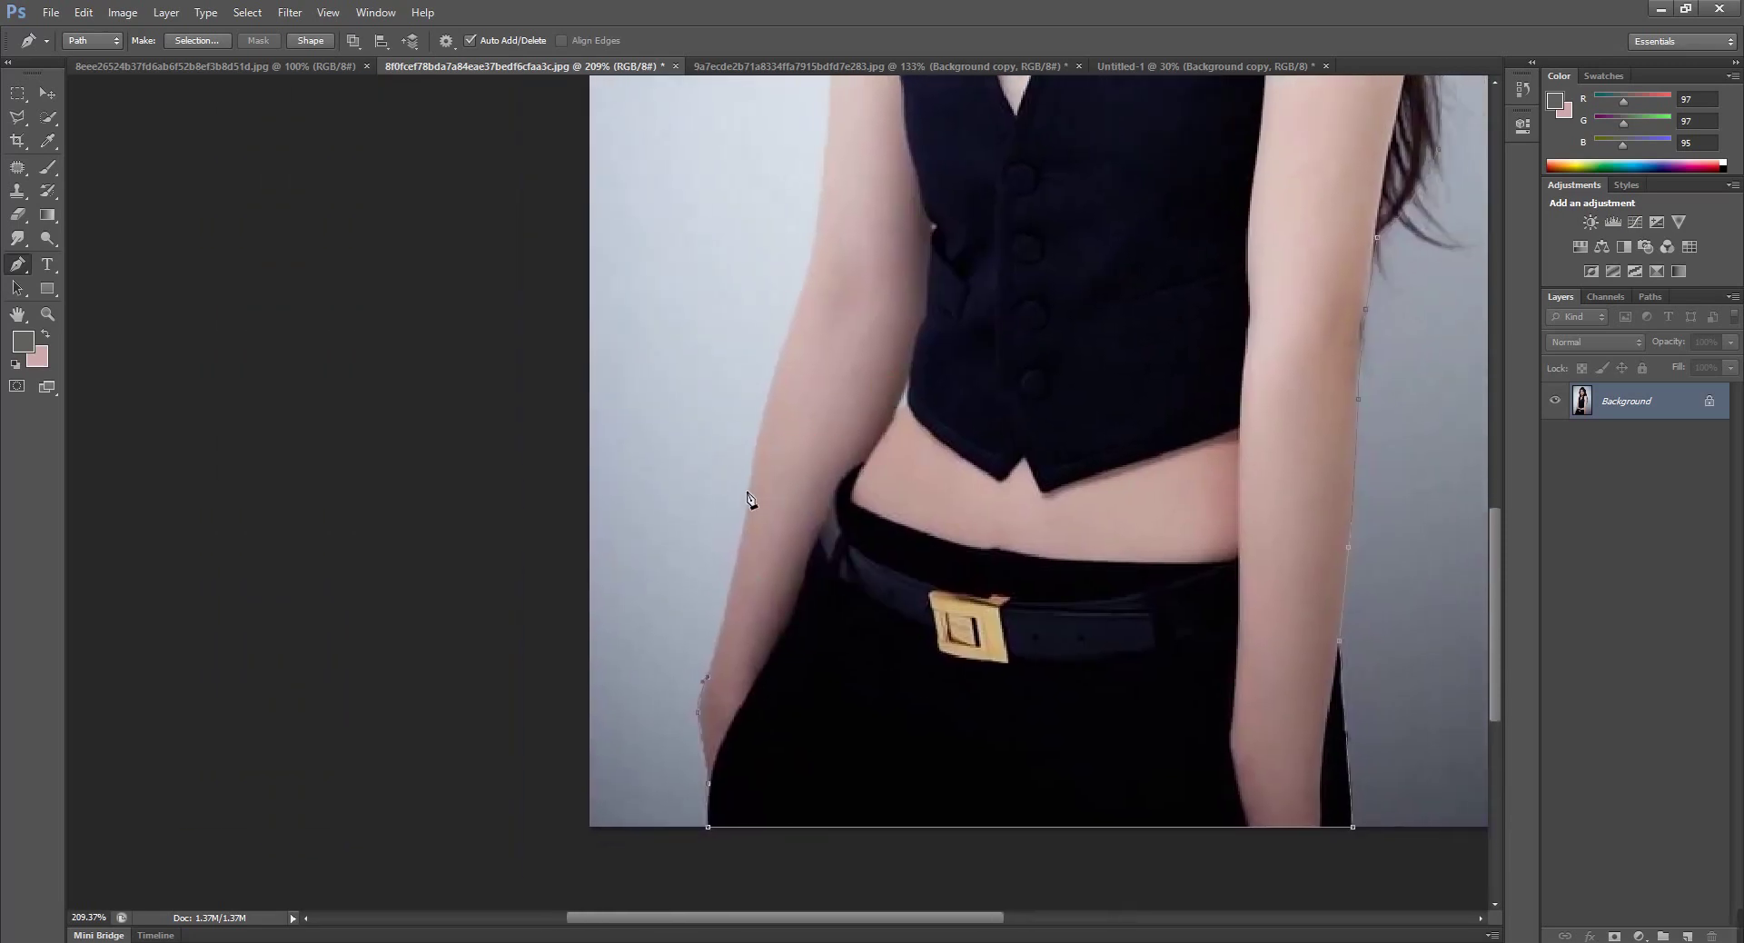
{"action": "left_click_drag", "start_coordinate": [747, 491], "coordinate": [749, 444]}
{"action": "left_click", "coordinate": [747, 491], "text": "alt"}
{"action": "mouse_move", "coordinate": [800, 296]}
{"action": "left_mouse_down"}
{"action": "mouse_move", "coordinate": [859, 270]}
{"action": "mouse_move", "coordinate": [806, 631]}
{"action": "left_mouse_up"}
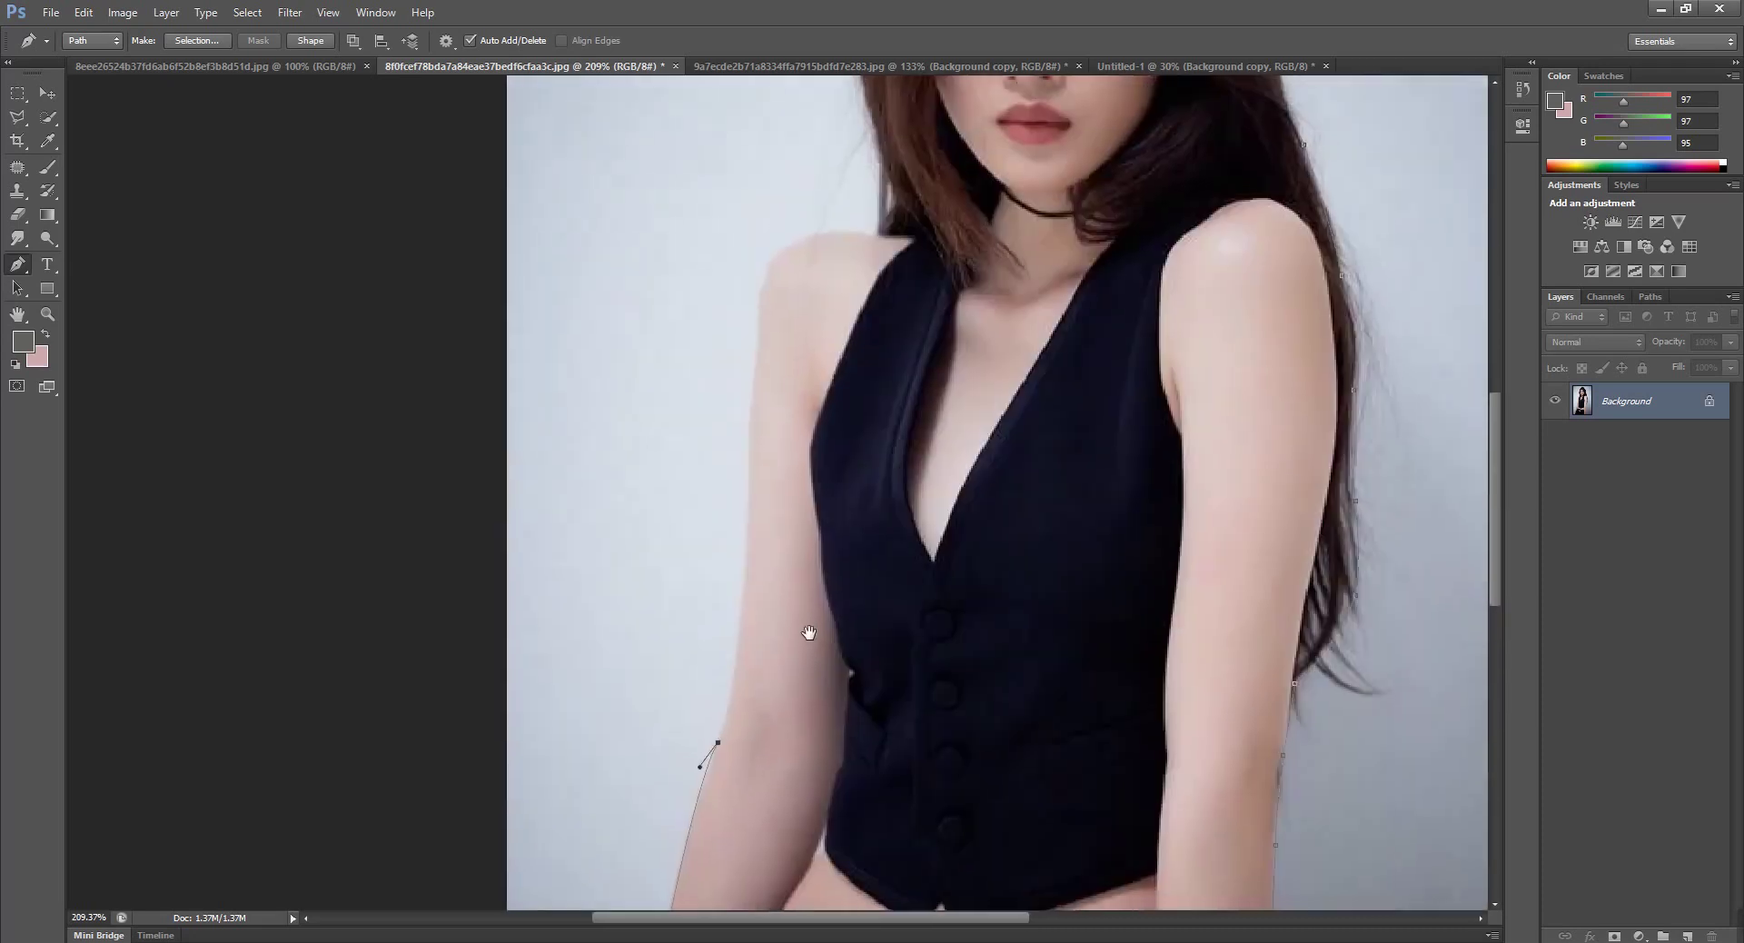
{"action": "left_click", "coordinate": [737, 649], "text": "alt"}
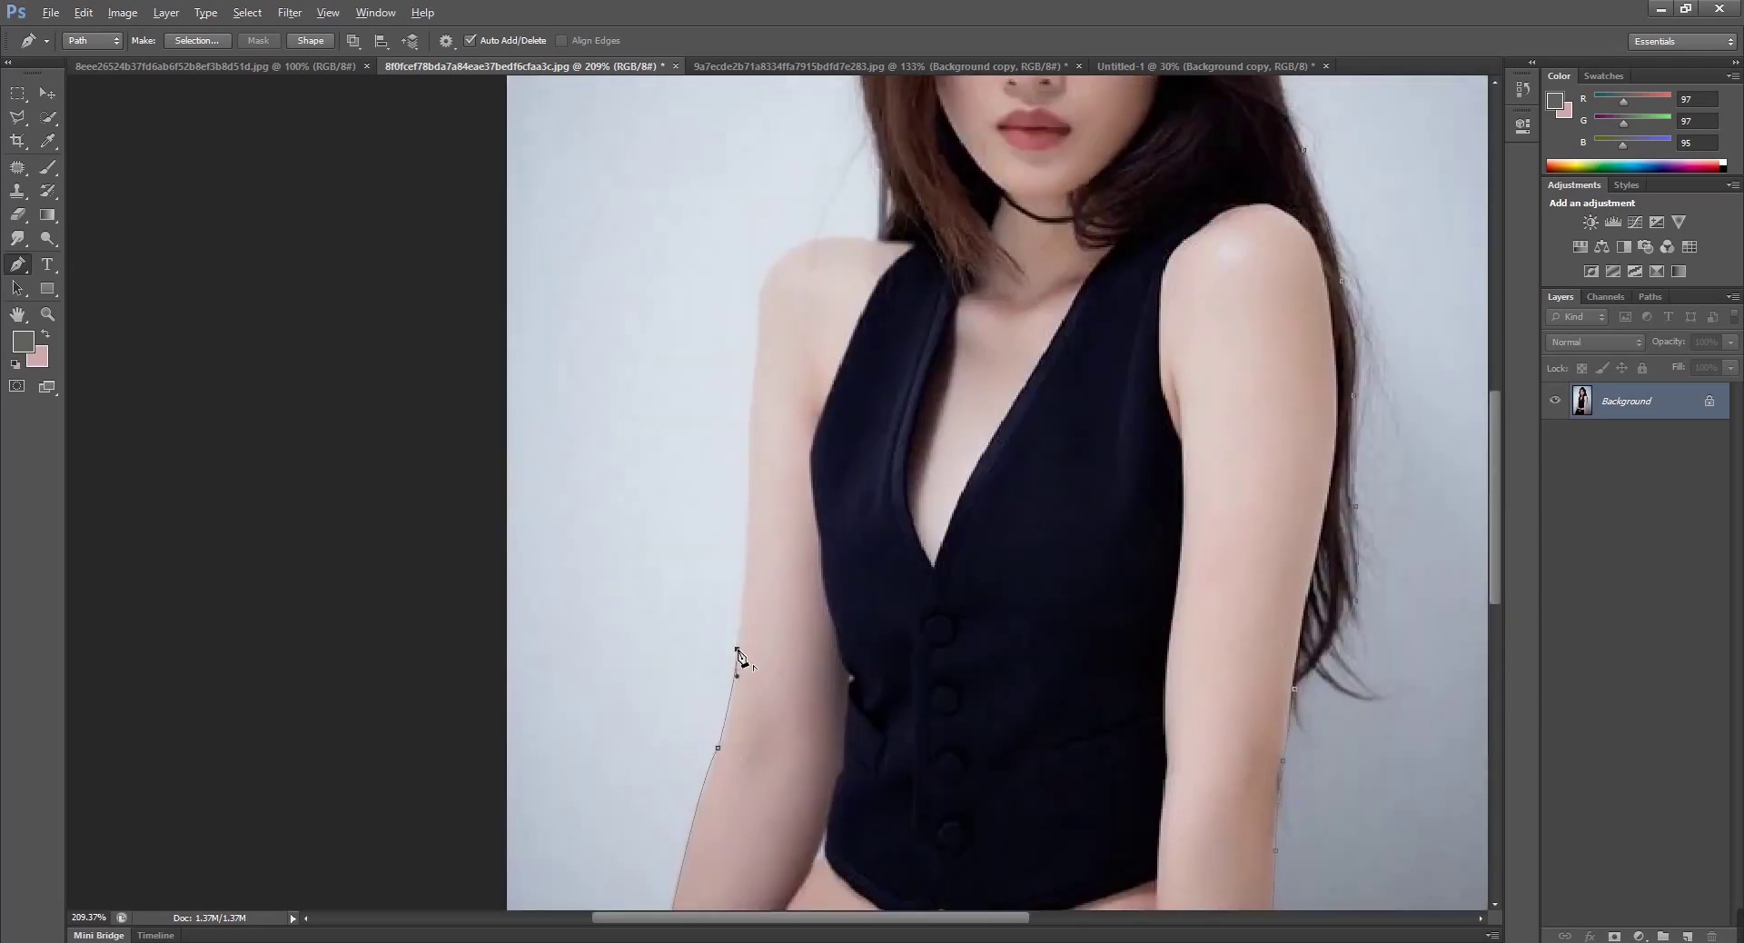
Continue anchors up the arm and around the shoulder to where it meets the hair
{"action": "left_click", "coordinate": [751, 406]}
{"action": "left_click", "coordinate": [752, 406], "text": "alt"}
{"action": "left_click", "coordinate": [758, 302]}
{"action": "left_click", "coordinate": [757, 302], "text": "alt"}
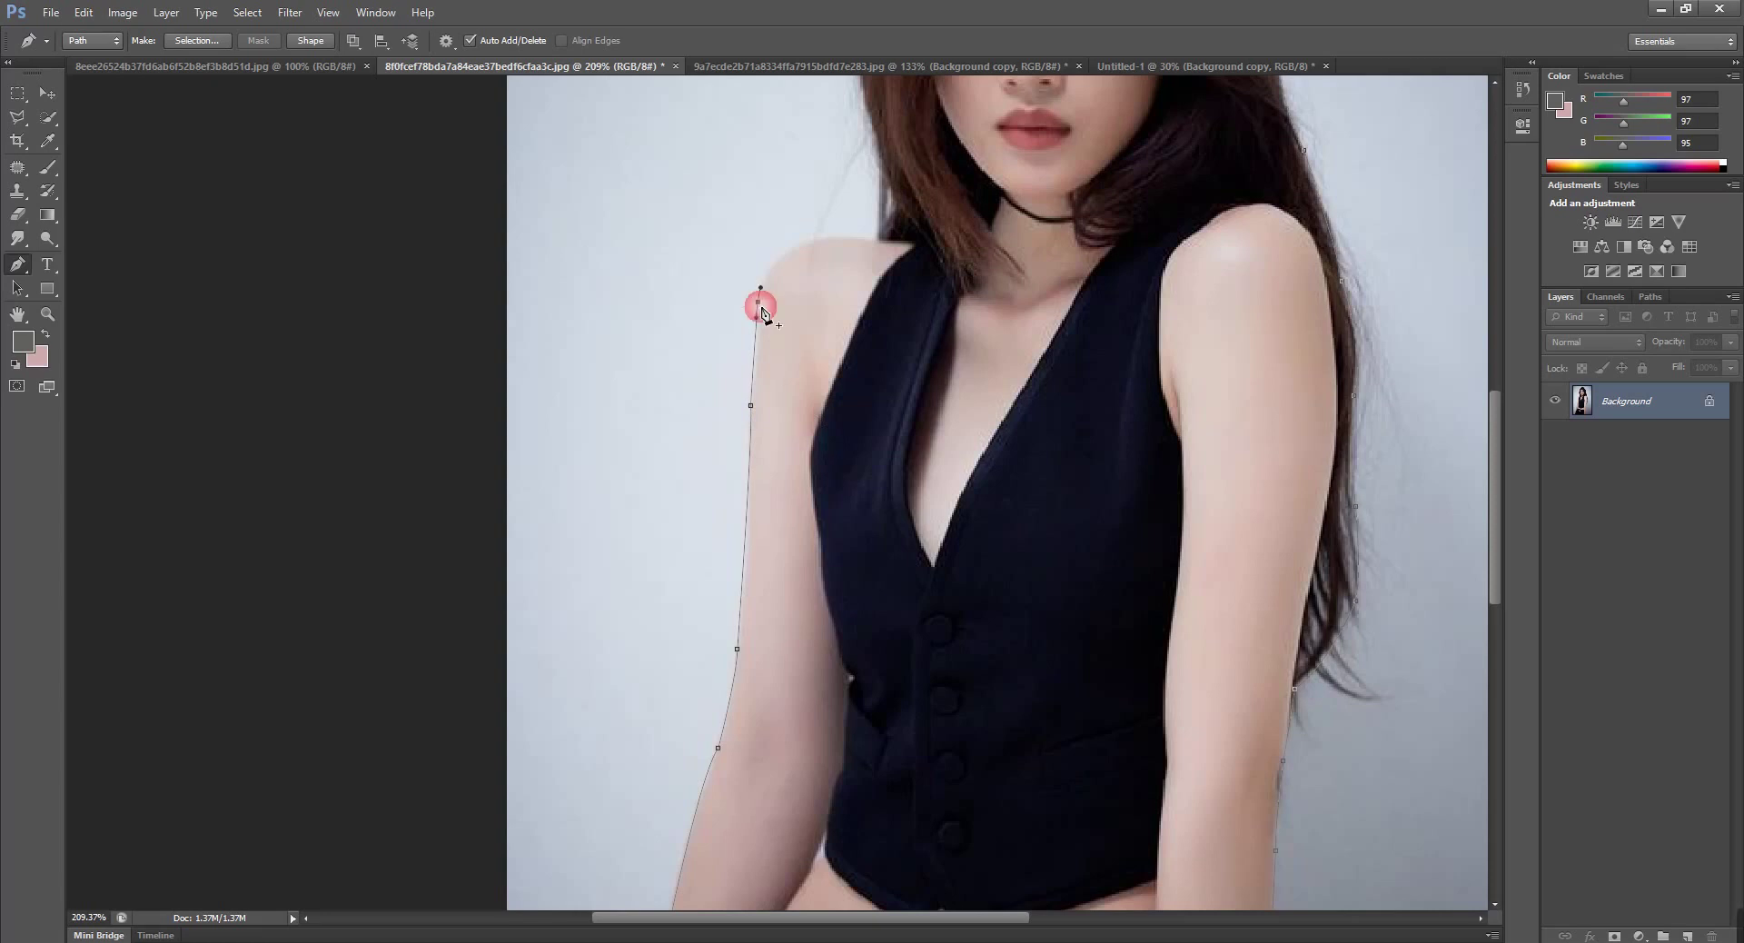
{"action": "mouse_move", "coordinate": [803, 245]}
{"action": "left_mouse_down"}
{"action": "mouse_move", "coordinate": [848, 229]}
{"action": "mouse_move", "coordinate": [752, 409]}
{"action": "left_mouse_up"}
{"action": "left_click", "coordinate": [802, 244], "text": "alt"}
{"action": "left_click", "coordinate": [768, 448]}
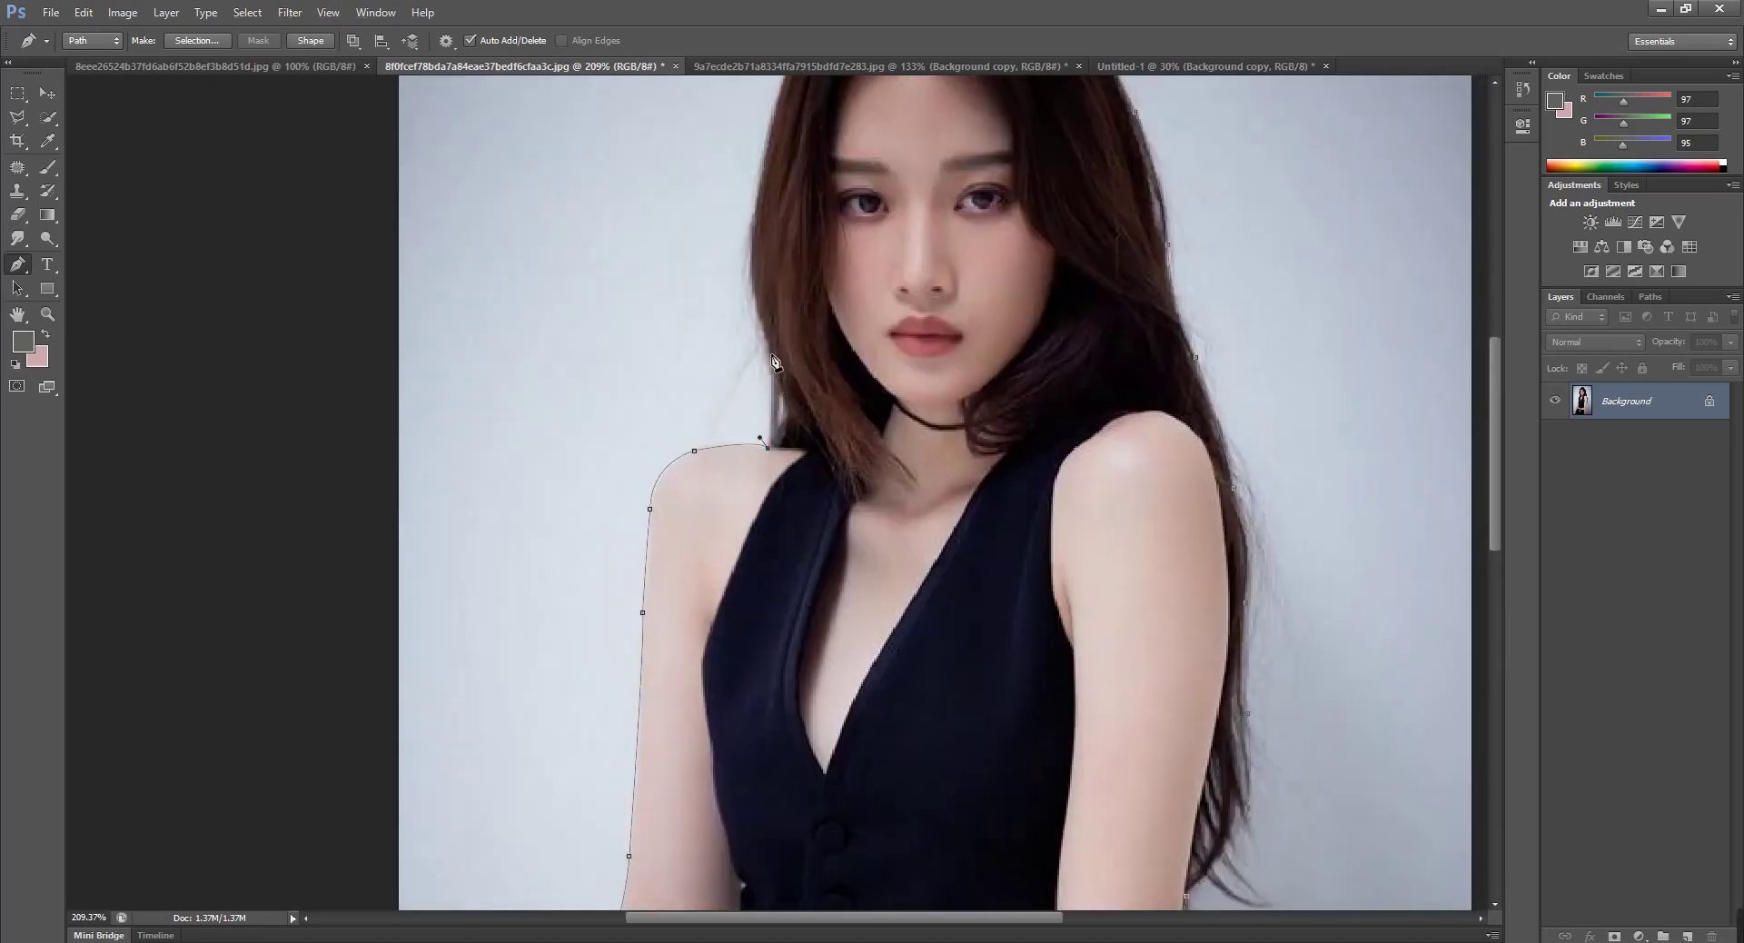
Run the path up the left hair edge, close it at the starting anchor, and deselect
{"action": "left_click_drag", "start_coordinate": [845, 268], "coordinate": [893, 474]}
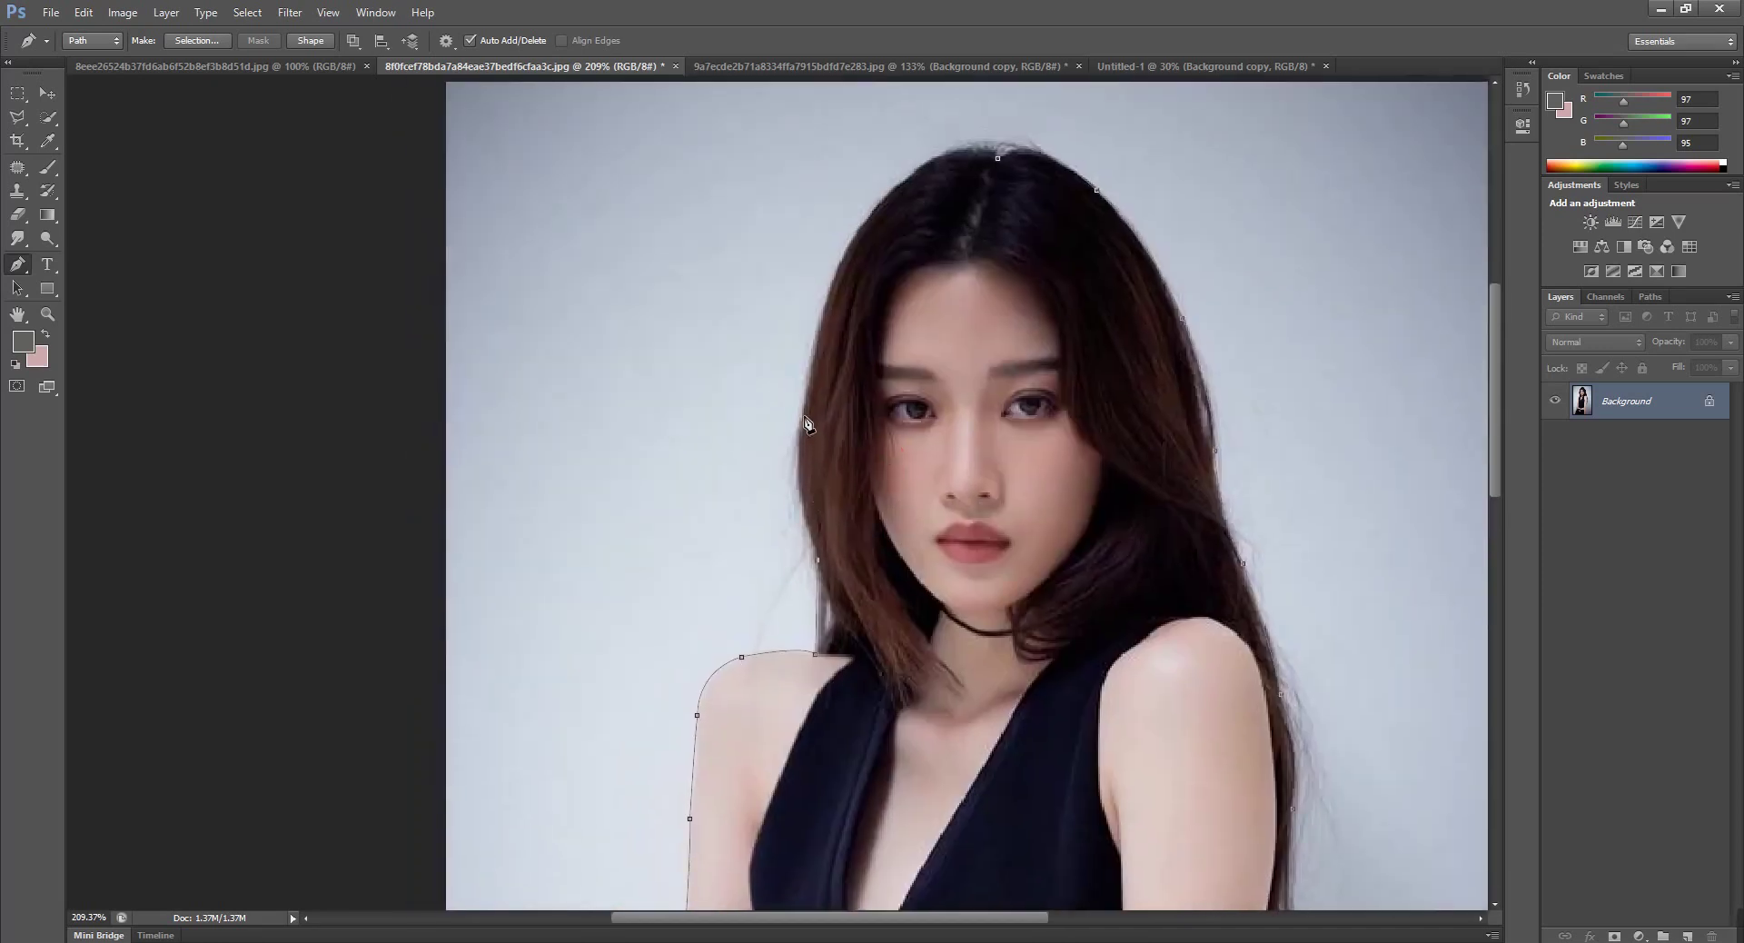
{"action": "left_click_drag", "start_coordinate": [802, 416], "coordinate": [818, 353]}
{"action": "left_click_drag", "start_coordinate": [921, 316], "coordinate": [875, 480]}
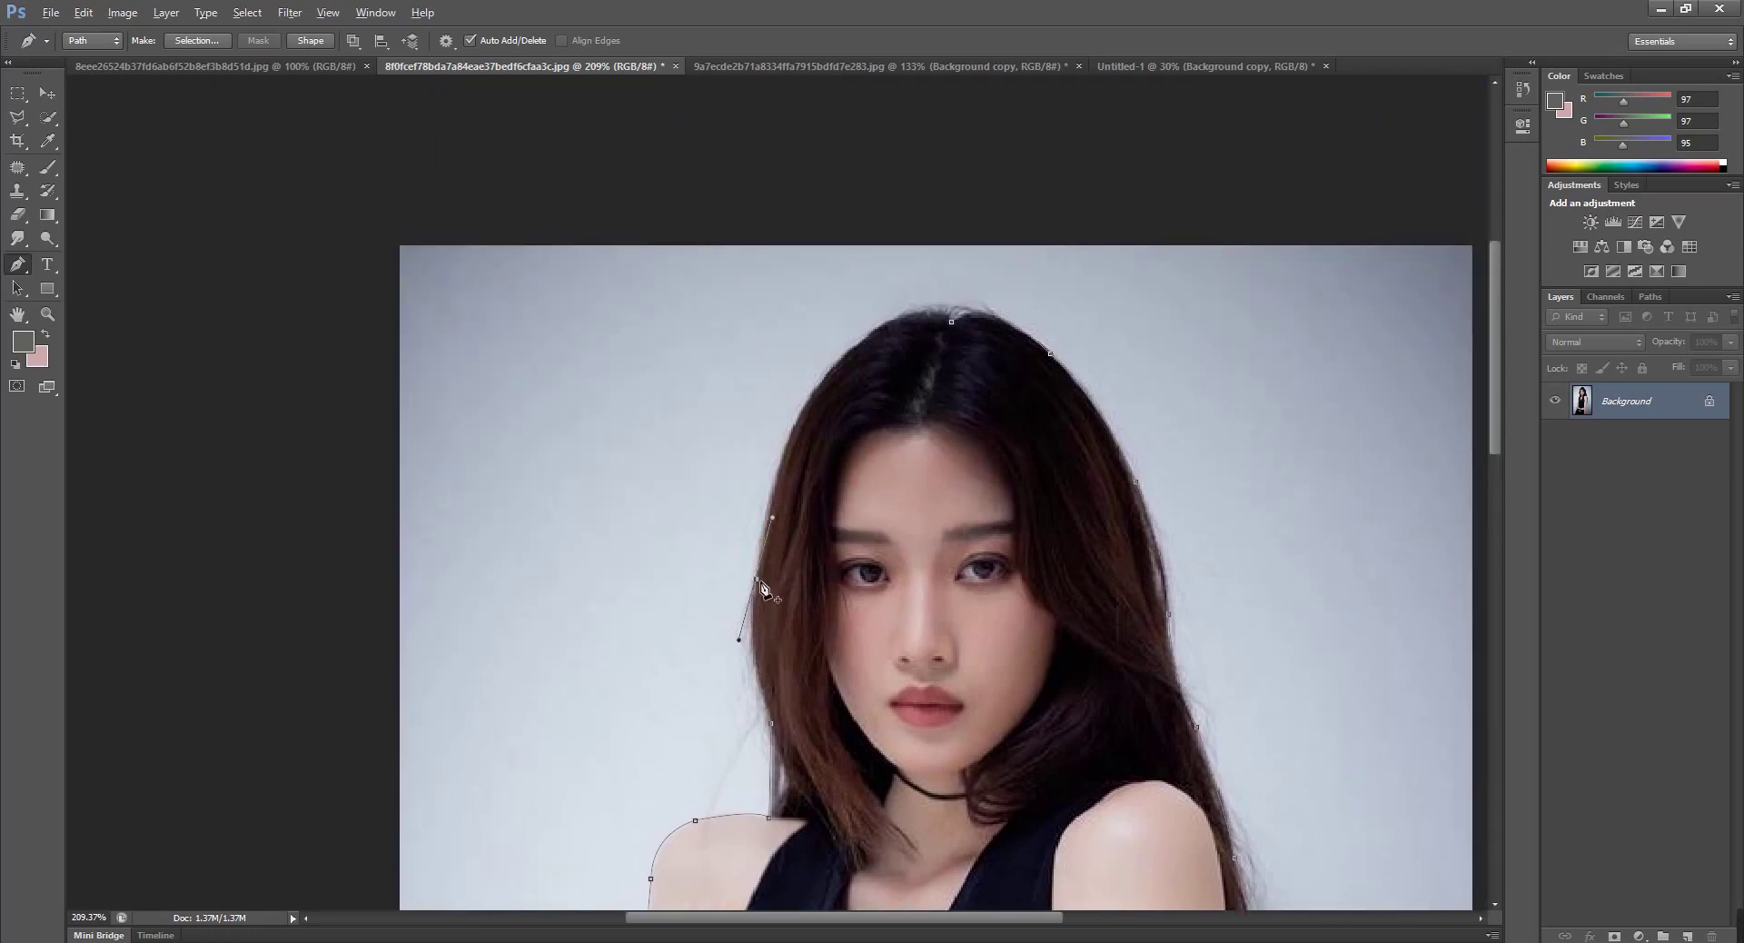
{"action": "scroll", "coordinate": [828, 513], "scroll_direction": "up", "scroll_amount": 1}
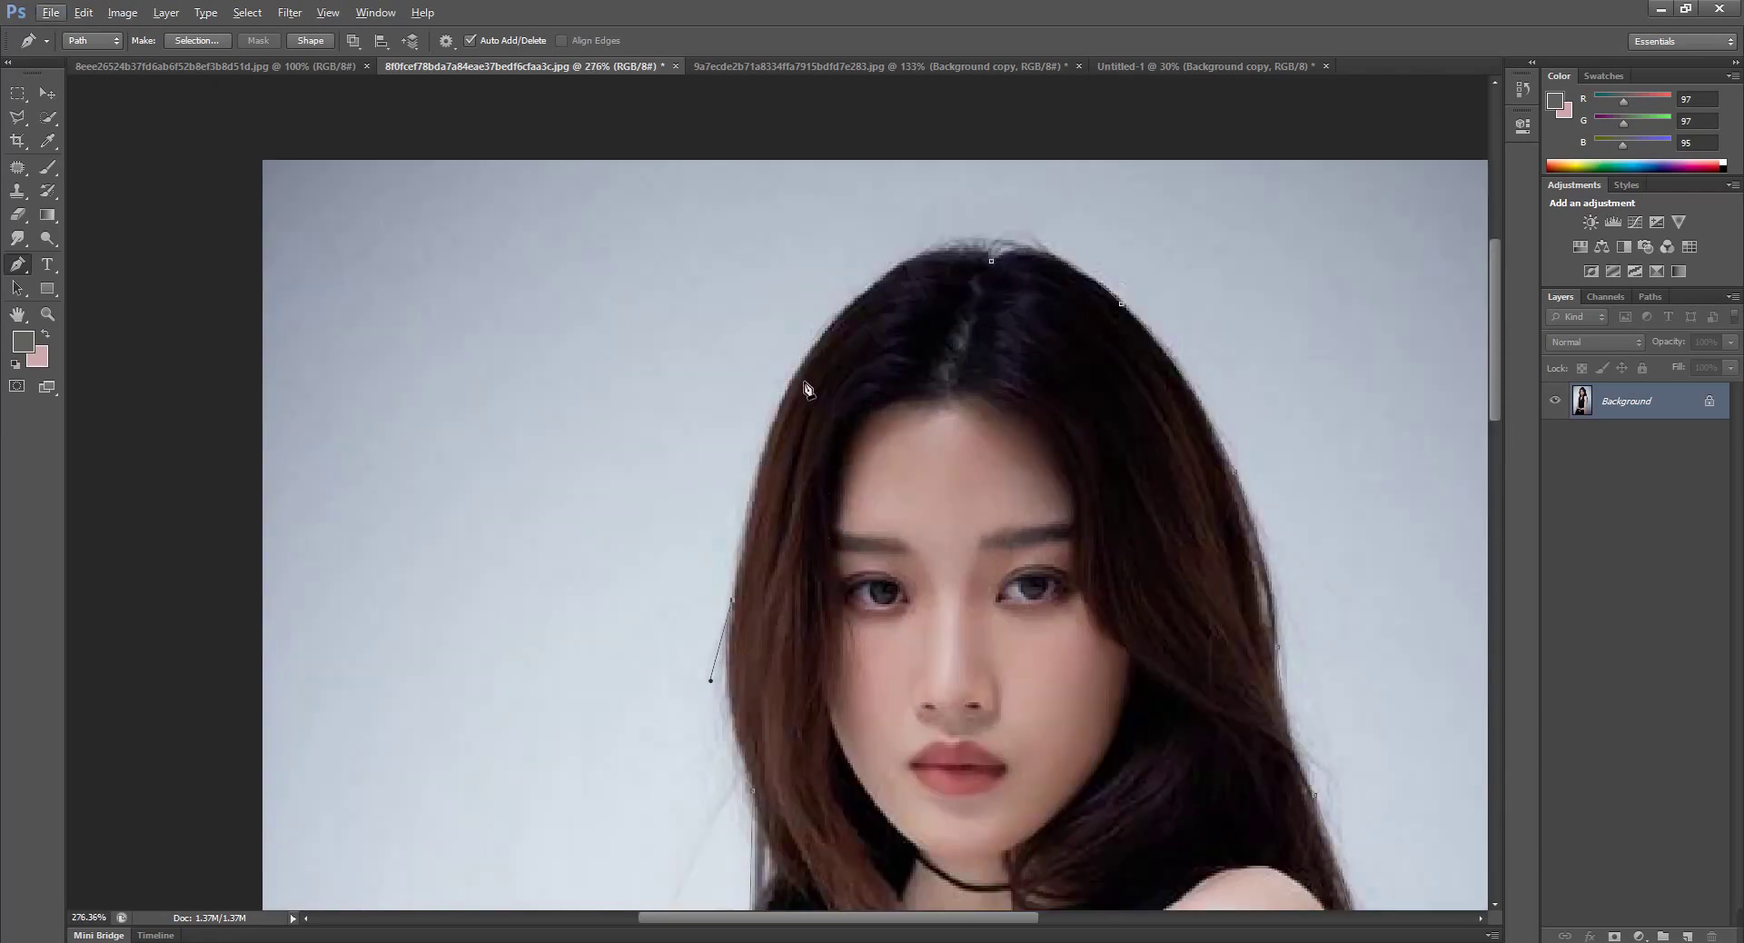
{"action": "left_click_drag", "start_coordinate": [803, 363], "coordinate": [841, 318]}
{"action": "left_click", "coordinate": [801, 362], "text": "alt"}
{"action": "mouse_move", "coordinate": [899, 268]}
{"action": "left_mouse_down"}
{"action": "mouse_move", "coordinate": [931, 254]}
{"action": "mouse_move", "coordinate": [1018, 279]}
{"action": "left_mouse_up"}
{"action": "key", "text": "Escape"}
{"action": "scroll", "coordinate": [990, 341], "scroll_direction": "down", "scroll_amount": 4}
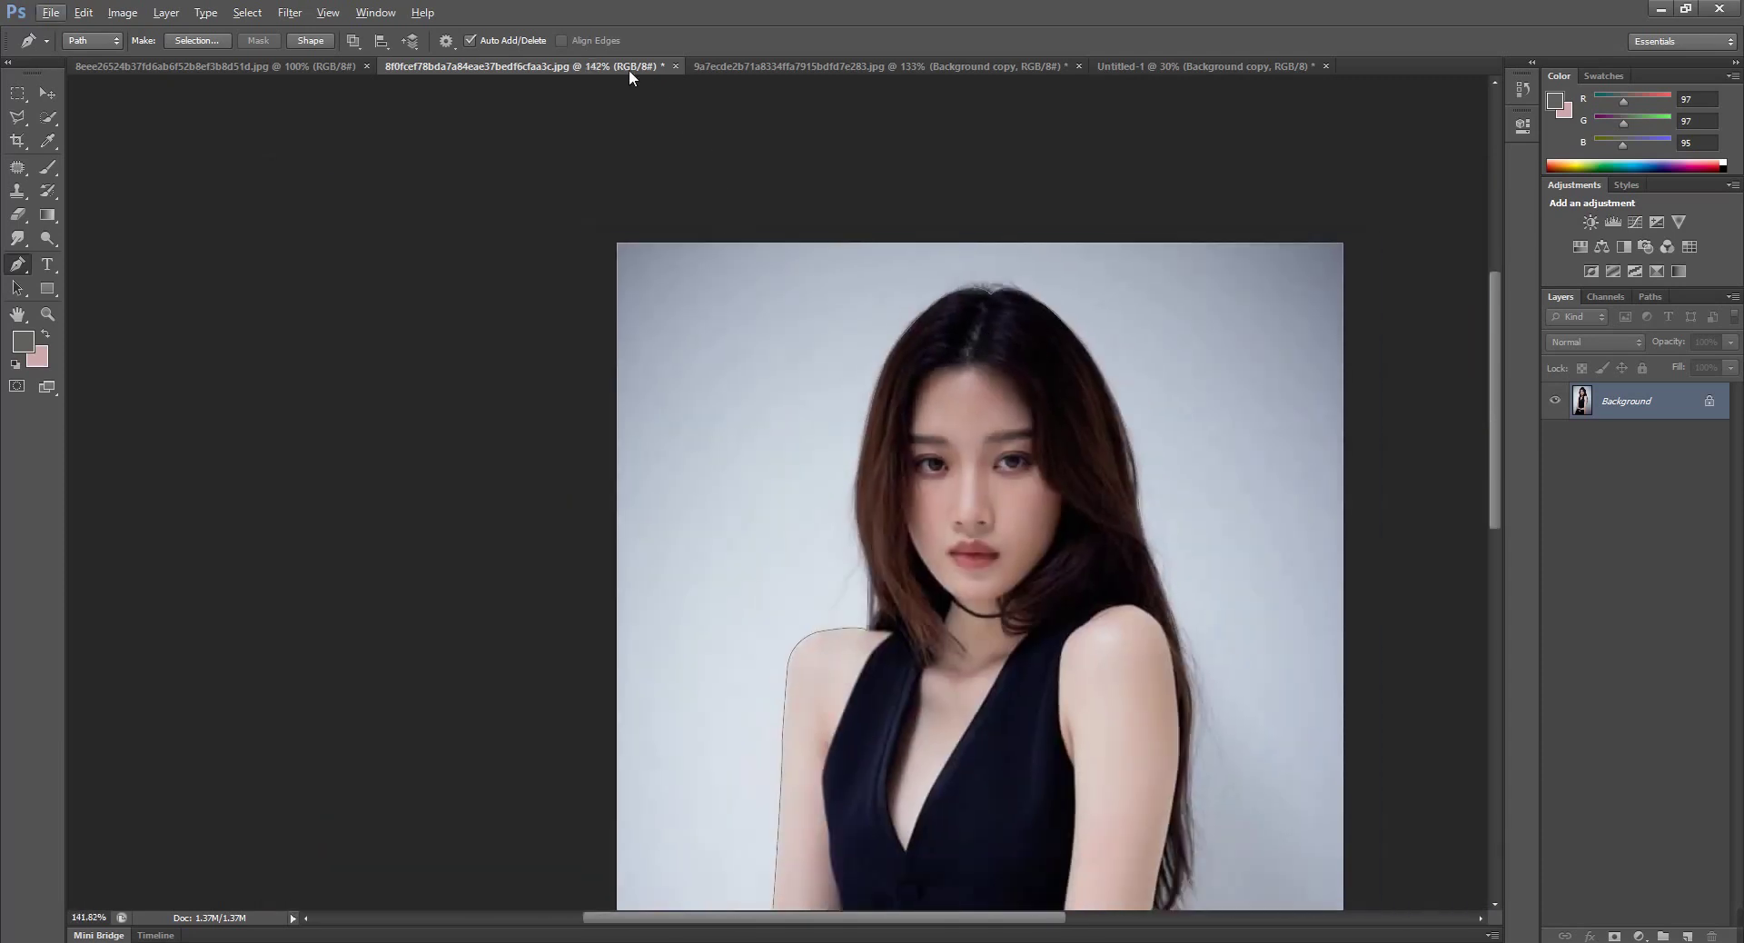
Select the woman in the black vest with the Quick Selection tool
{"action": "left_click", "coordinate": [48, 119]}
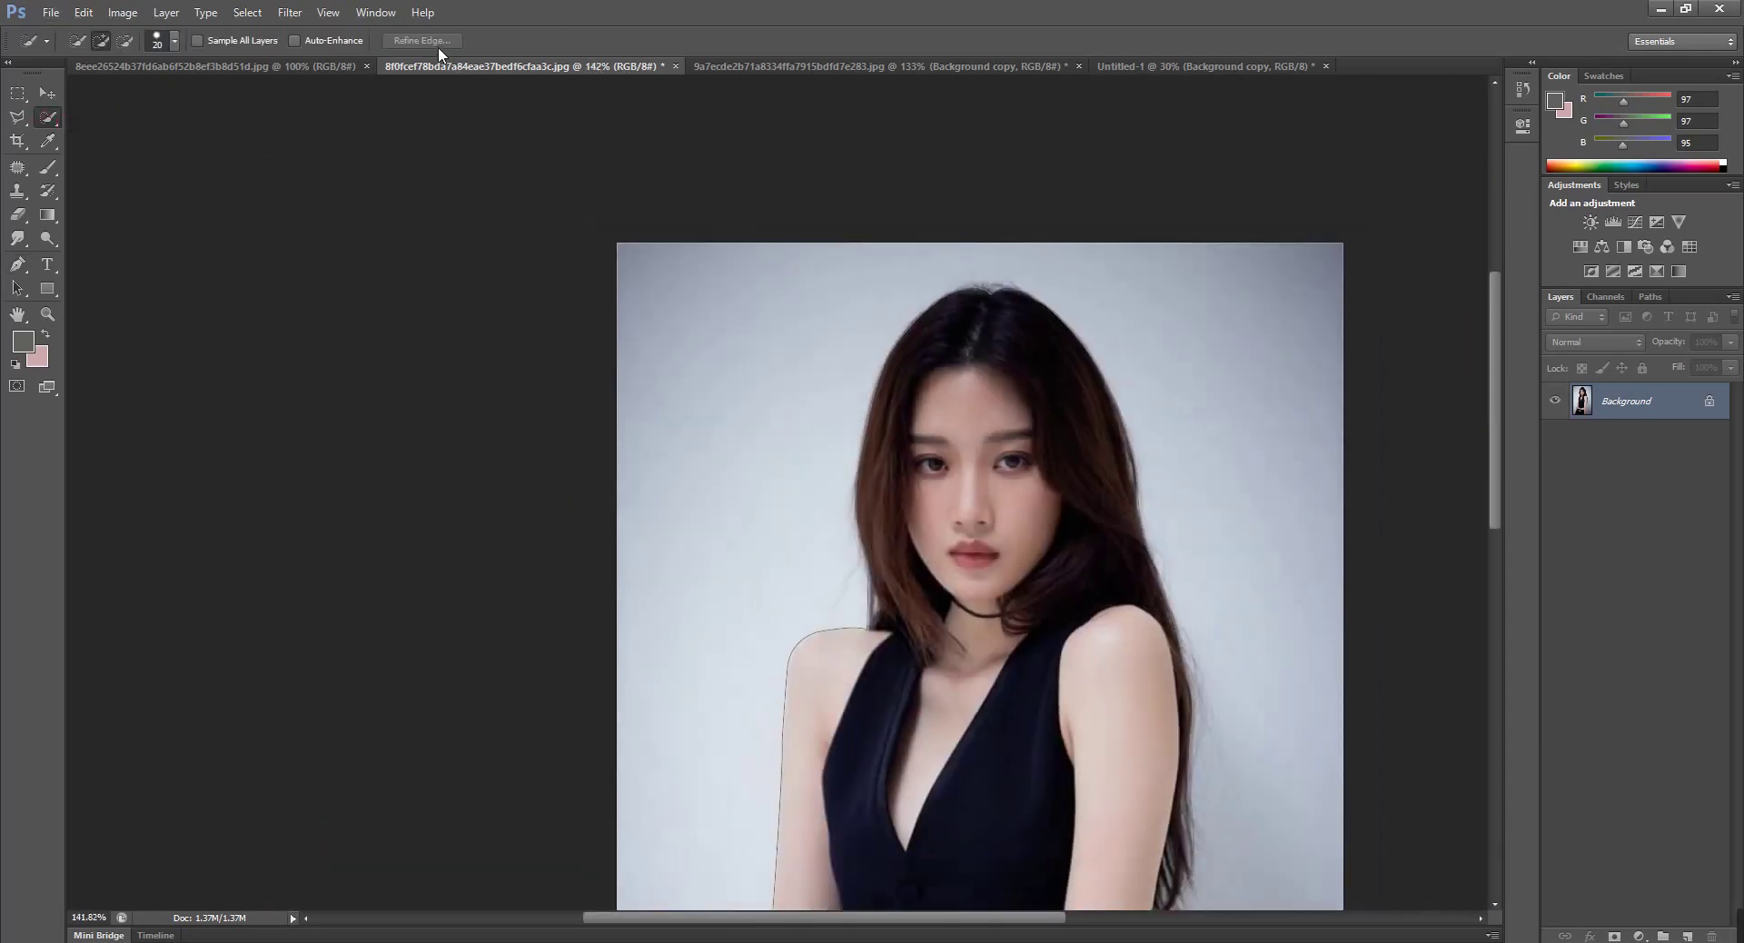
{"action": "left_click", "coordinate": [1054, 400]}
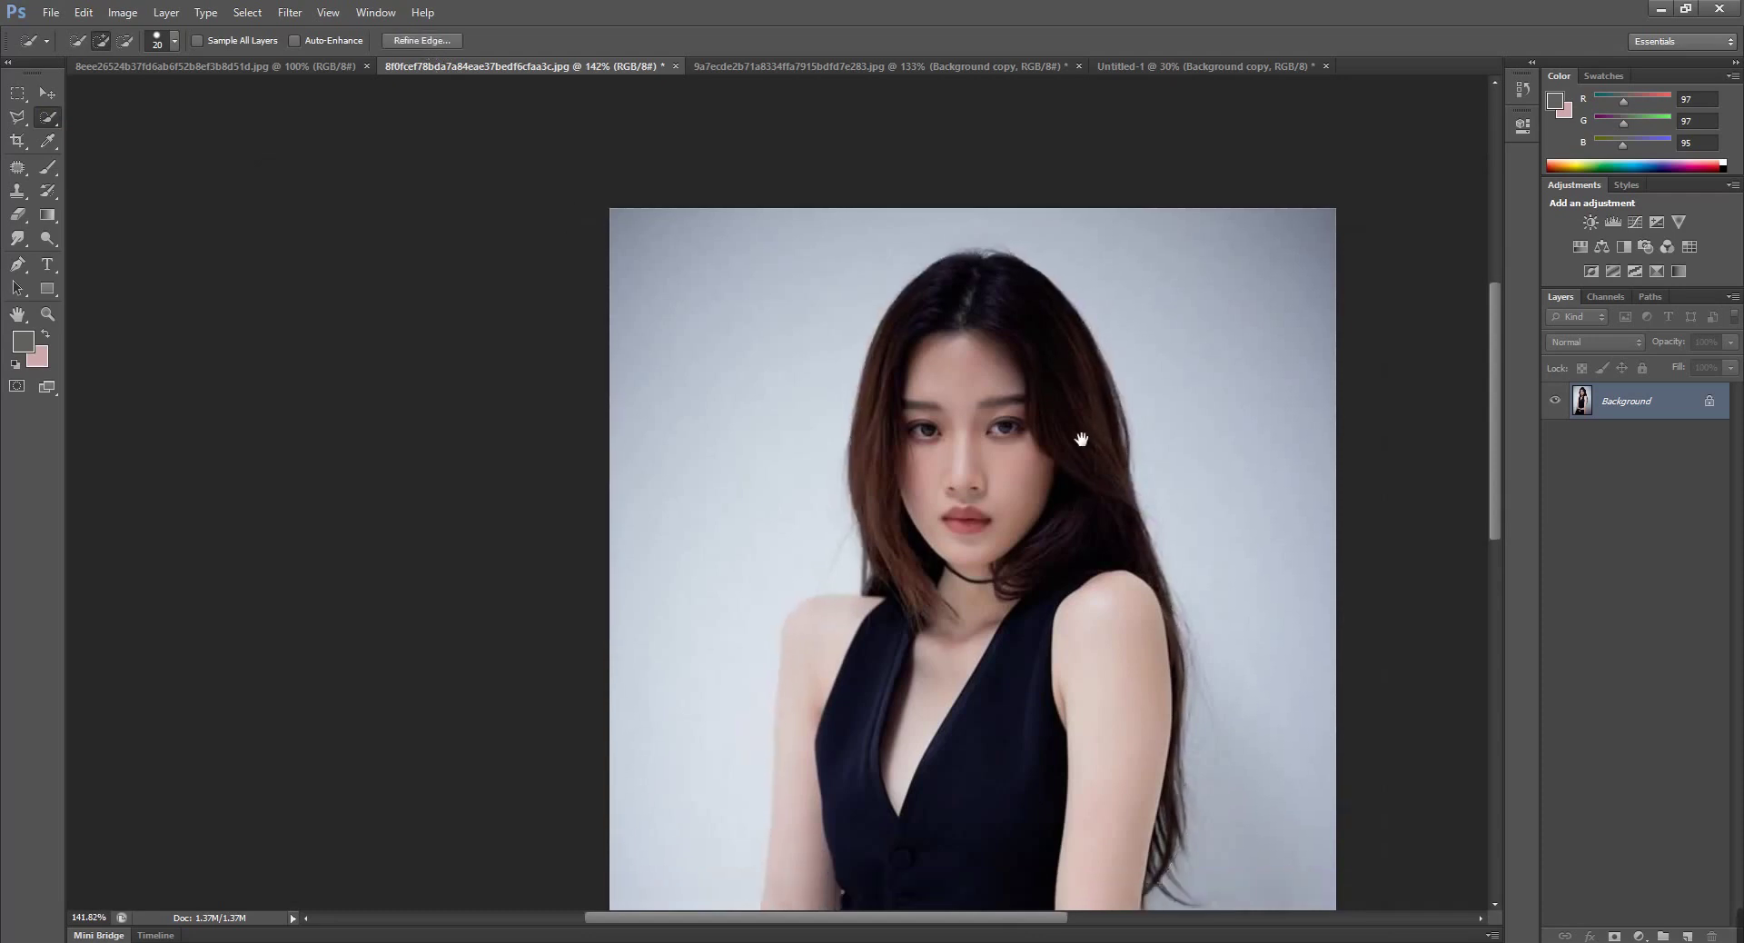
{"action": "mouse_move", "coordinate": [1079, 428]}
{"action": "left_mouse_down"}
{"action": "mouse_move", "coordinate": [1081, 319]}
{"action": "mouse_move", "coordinate": [1070, 390]}
{"action": "left_mouse_up"}
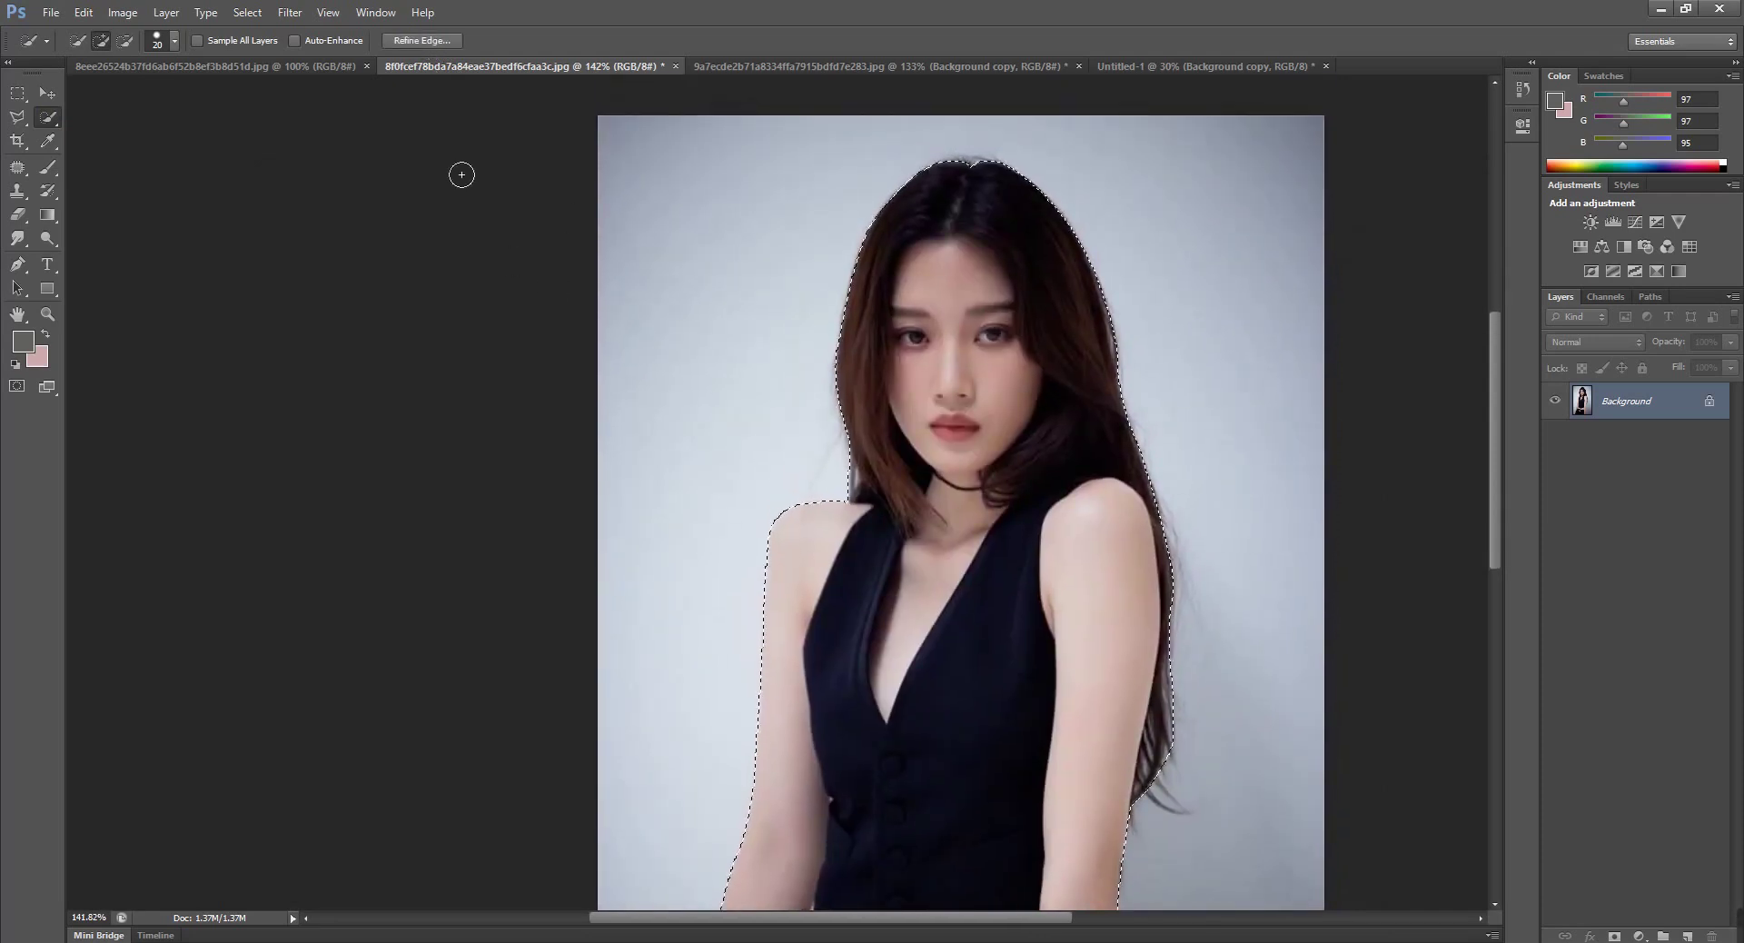
In Refine Edge, enable Smart Radius, brush the hair edges, and output to a new layer
{"action": "left_click", "coordinate": [420, 42]}
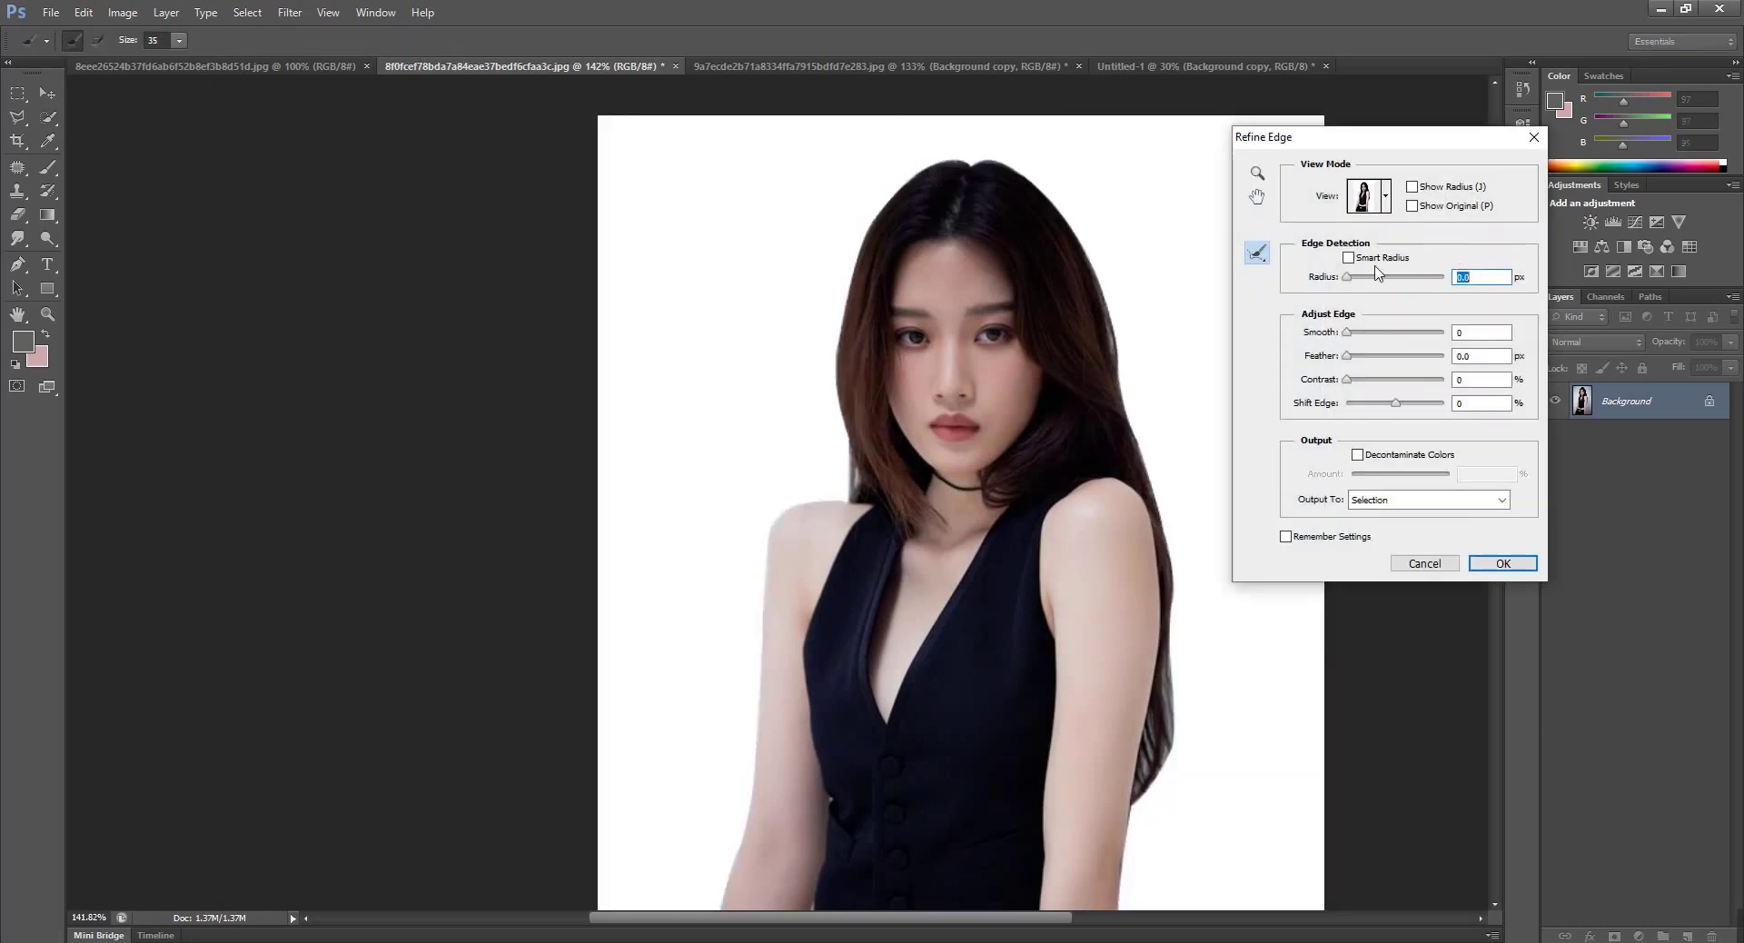
{"action": "left_click", "coordinate": [1349, 258]}
{"action": "mouse_move", "coordinate": [1181, 688]}
{"action": "left_mouse_down"}
{"action": "mouse_move", "coordinate": [1185, 789]}
{"action": "mouse_move", "coordinate": [1206, 751]}
{"action": "left_mouse_up"}
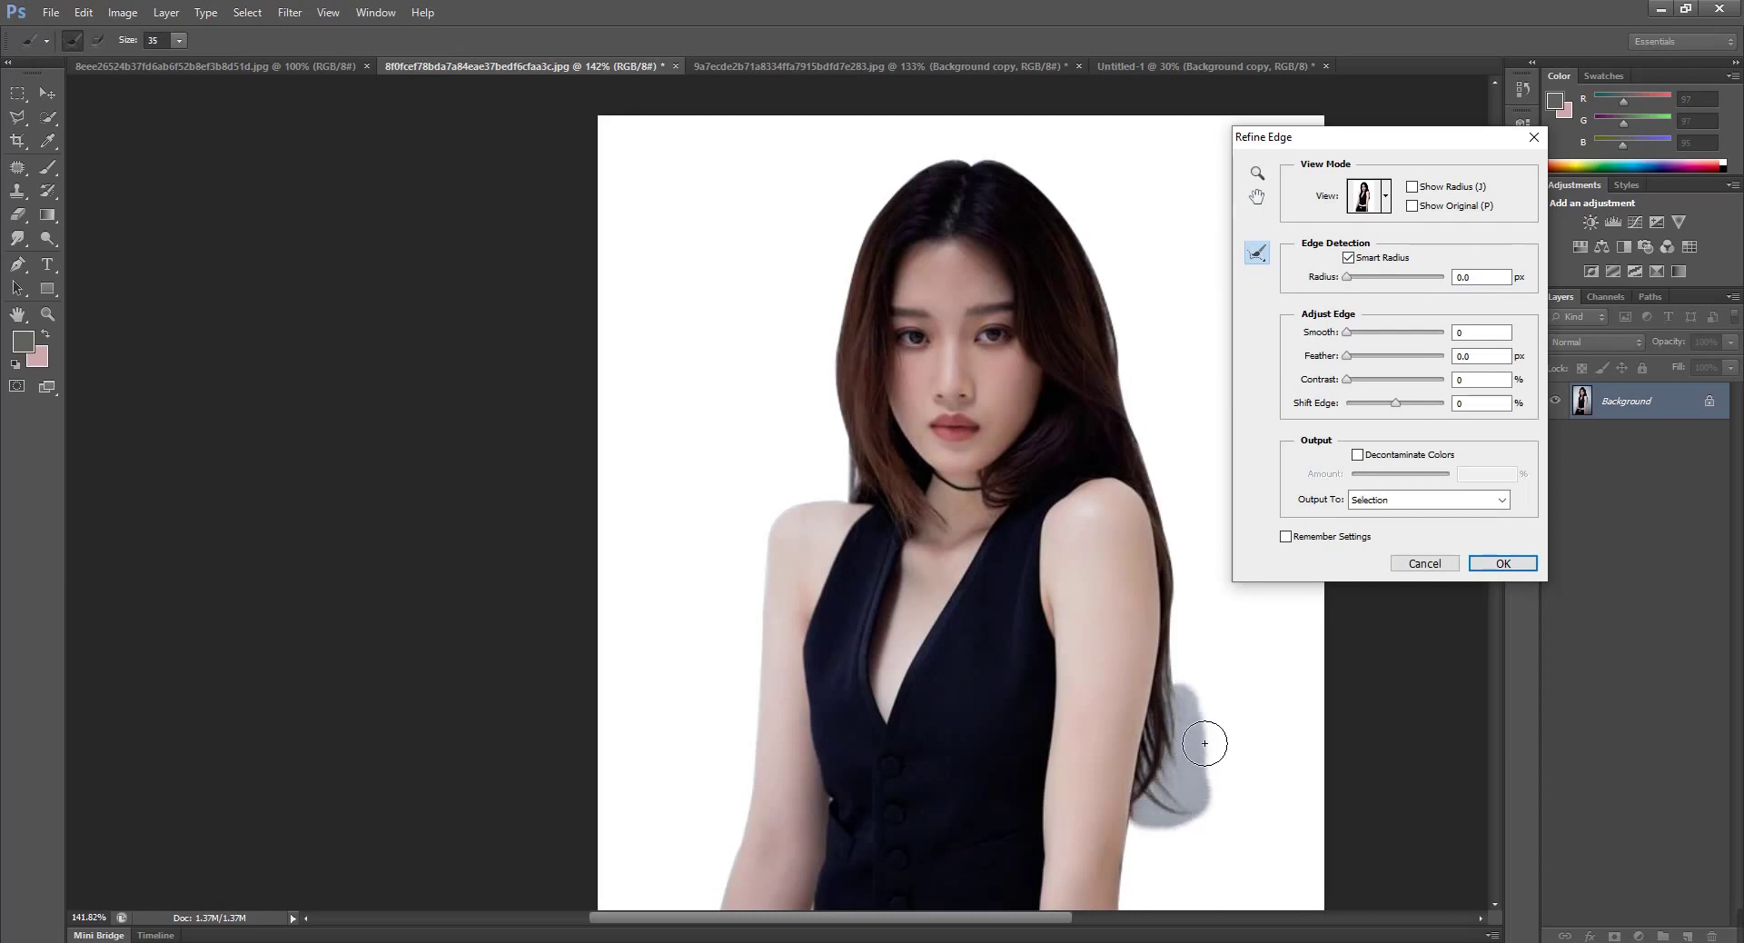
{"action": "left_click_drag", "start_coordinate": [1205, 743], "coordinate": [1175, 816]}
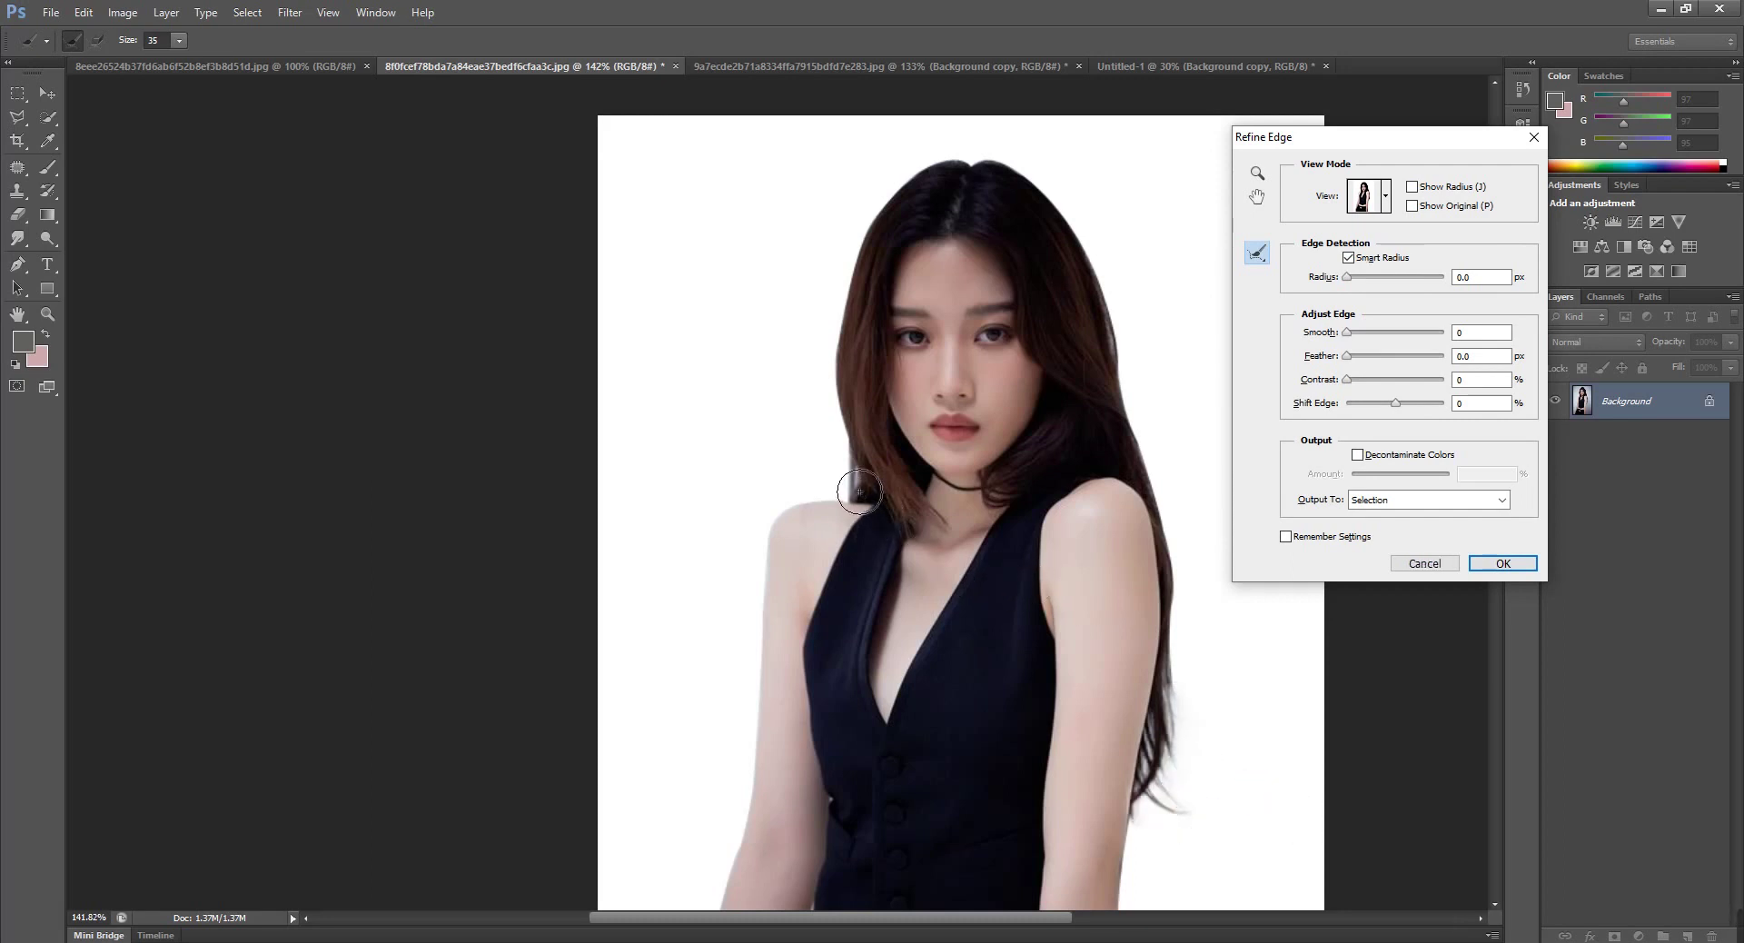
{"action": "mouse_move", "coordinate": [831, 468]}
{"action": "left_mouse_down"}
{"action": "mouse_move", "coordinate": [864, 502]}
{"action": "mouse_move", "coordinate": [856, 472]}
{"action": "mouse_move", "coordinate": [880, 577]}
{"action": "left_mouse_up"}
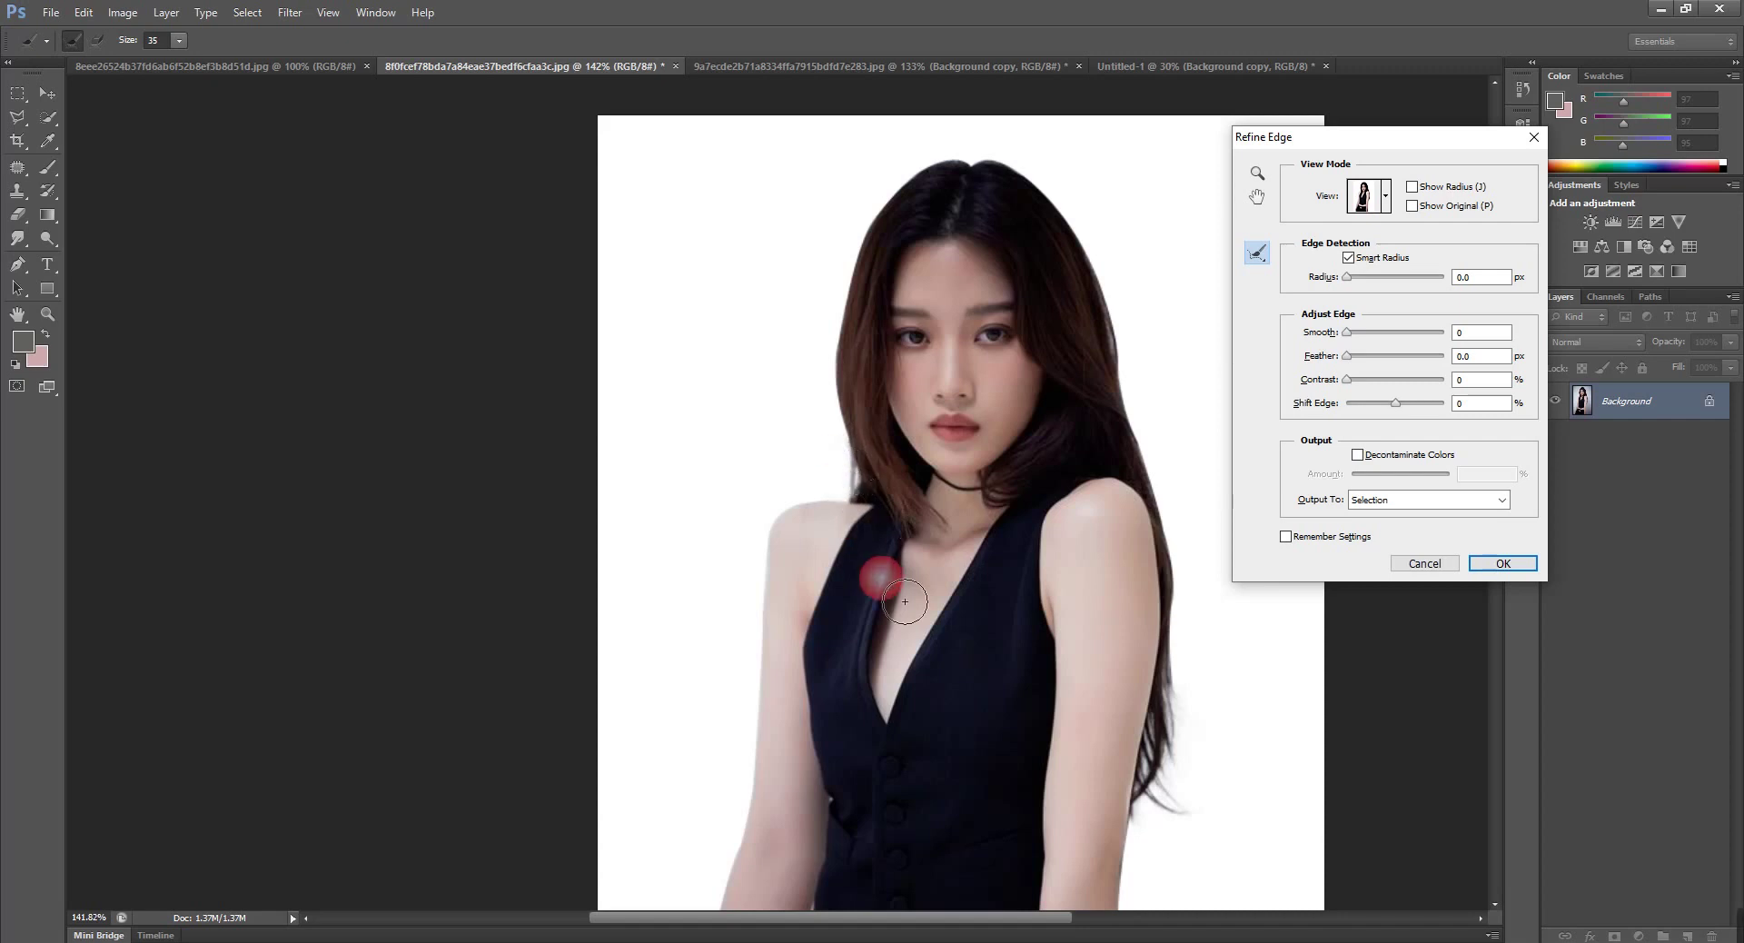
{"action": "left_click", "coordinate": [1406, 499]}
{"action": "left_click", "coordinate": [1372, 547]}
Bring the black-vest cut-out onto Untitled-1, enlarge it to about 221%, and place it beside the woman in white
{"action": "left_click", "coordinate": [1504, 563]}
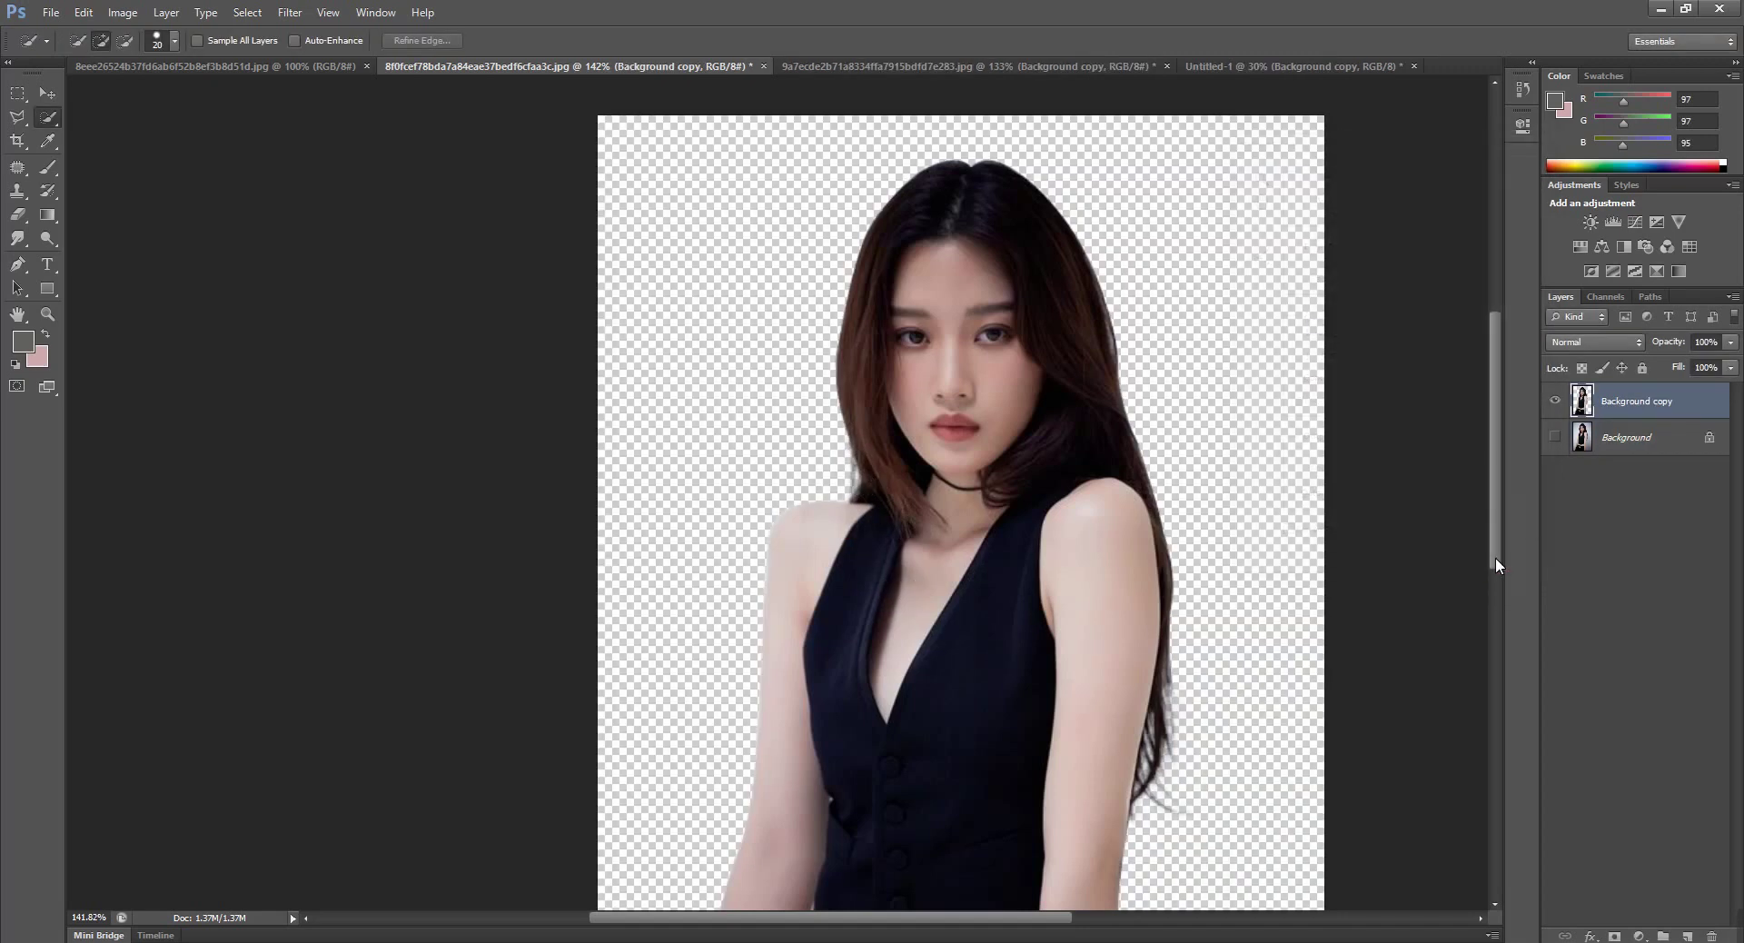
{"action": "scroll", "coordinate": [938, 511], "scroll_direction": "down", "scroll_amount": 3}
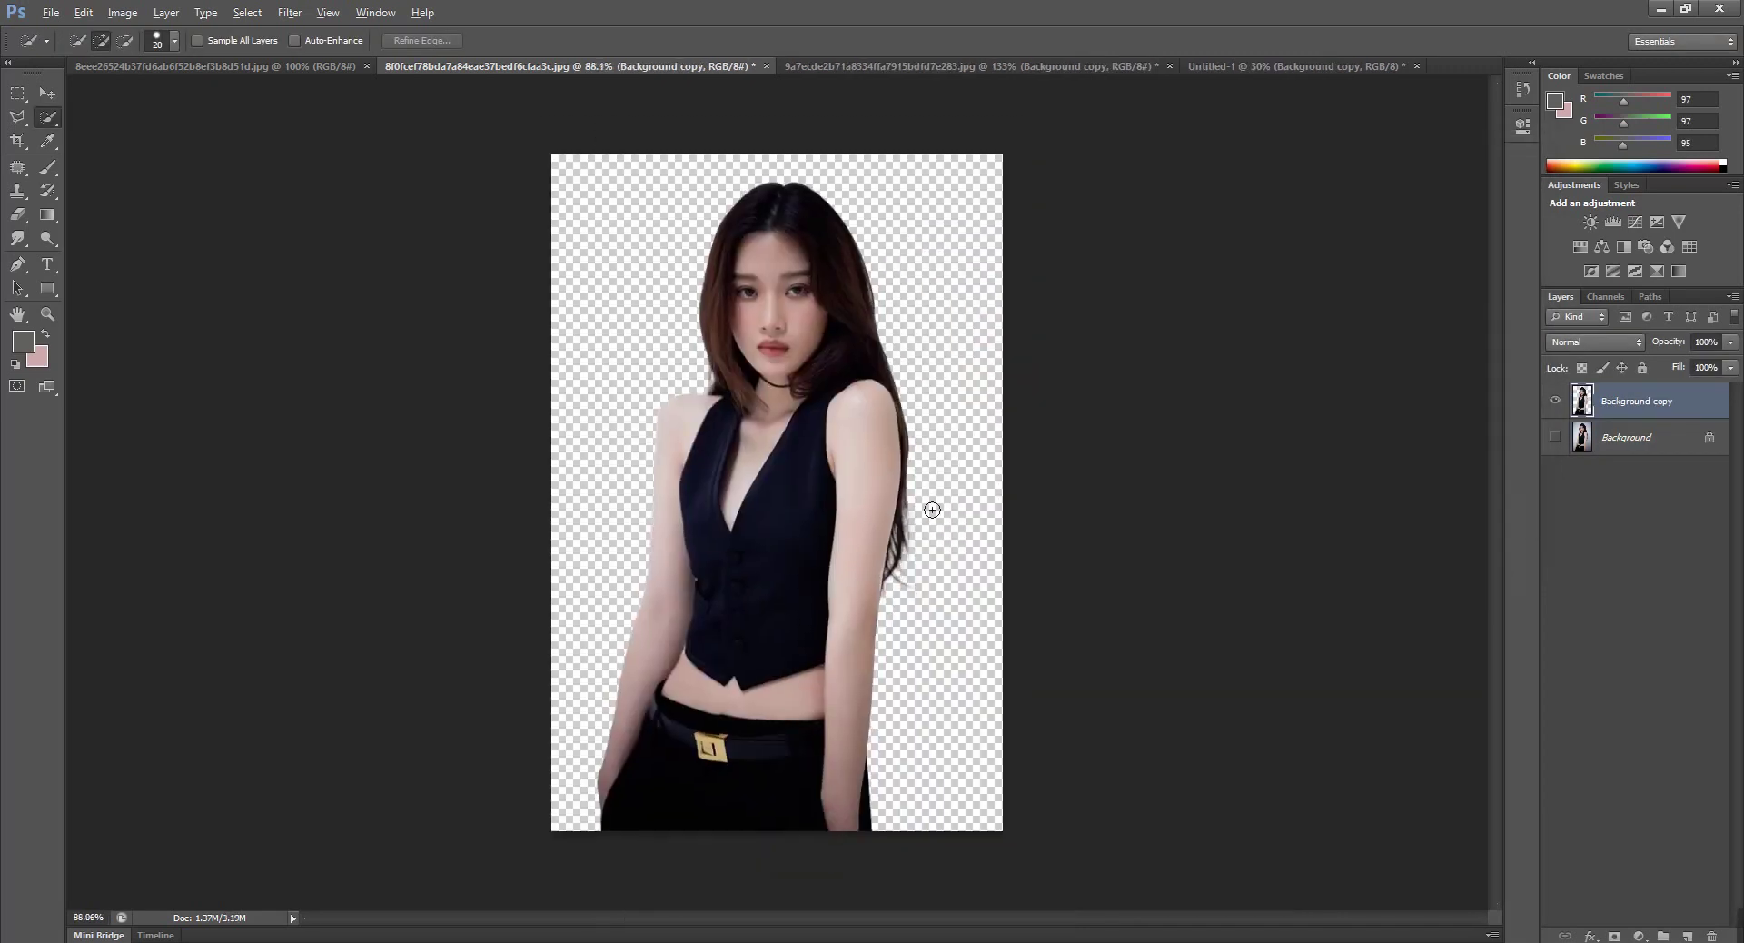
{"action": "left_click", "coordinate": [46, 95]}
{"action": "scroll", "coordinate": [832, 361], "scroll_direction": "up", "scroll_amount": 2}
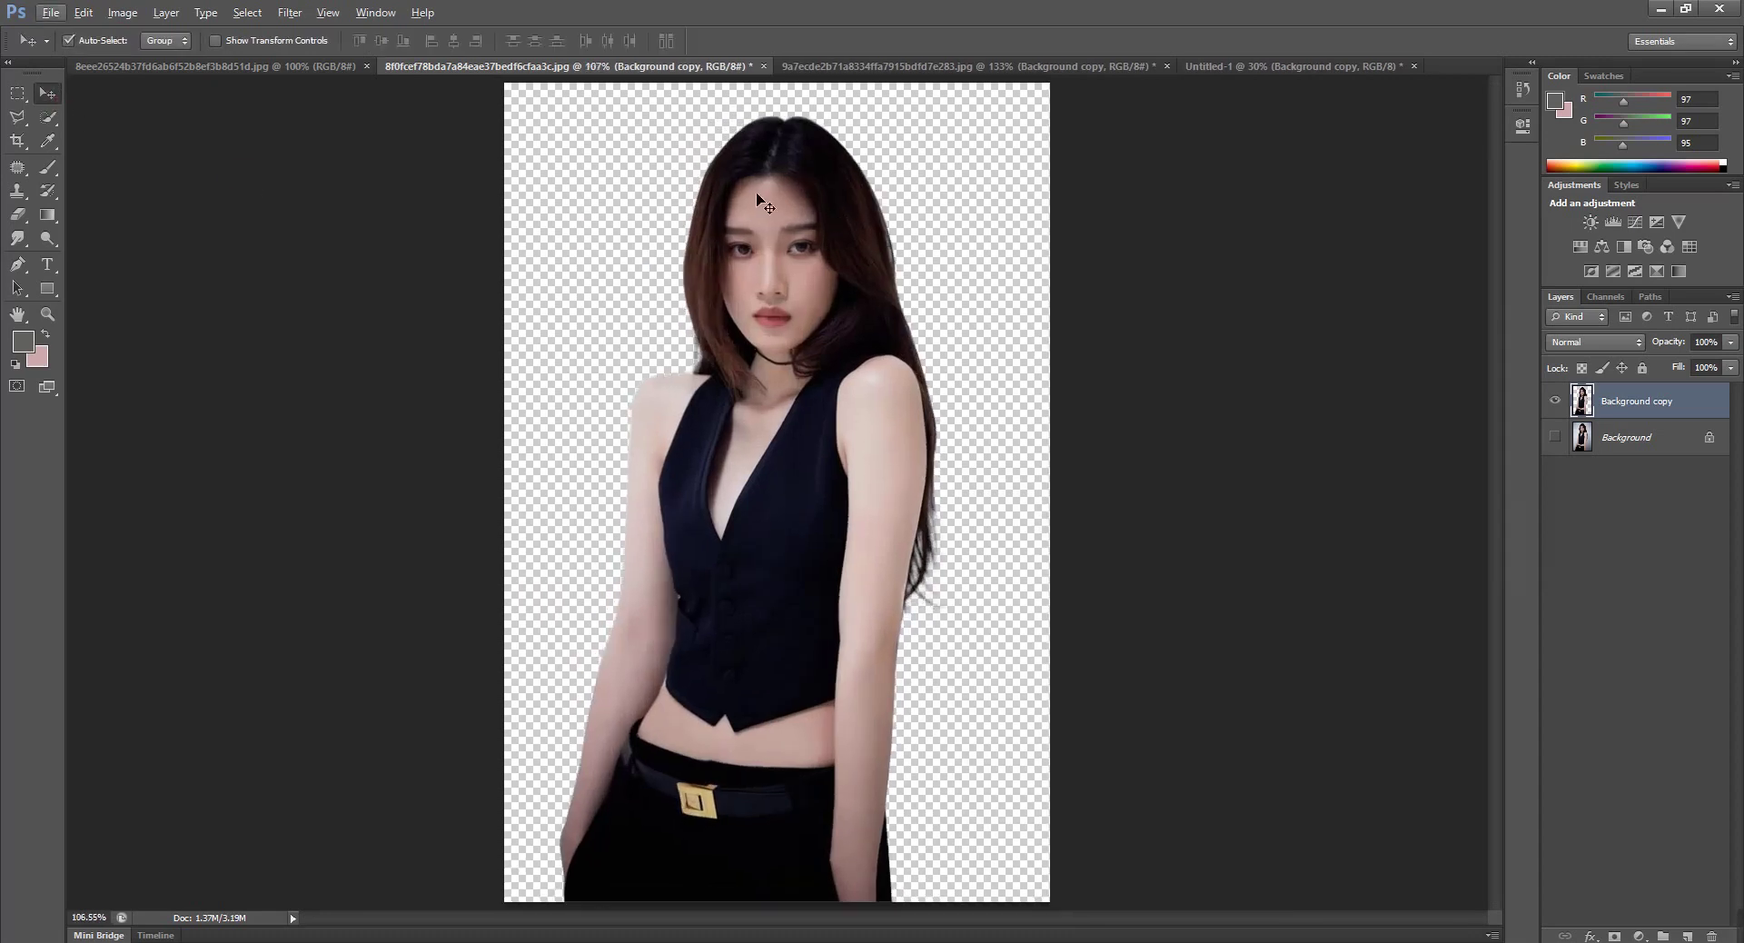
{"action": "mouse_move", "coordinate": [765, 202]}
{"action": "left_mouse_down"}
{"action": "mouse_move", "coordinate": [1096, 318]}
{"action": "mouse_move", "coordinate": [828, 510]}
{"action": "mouse_move", "coordinate": [812, 597]}
{"action": "left_mouse_up"}
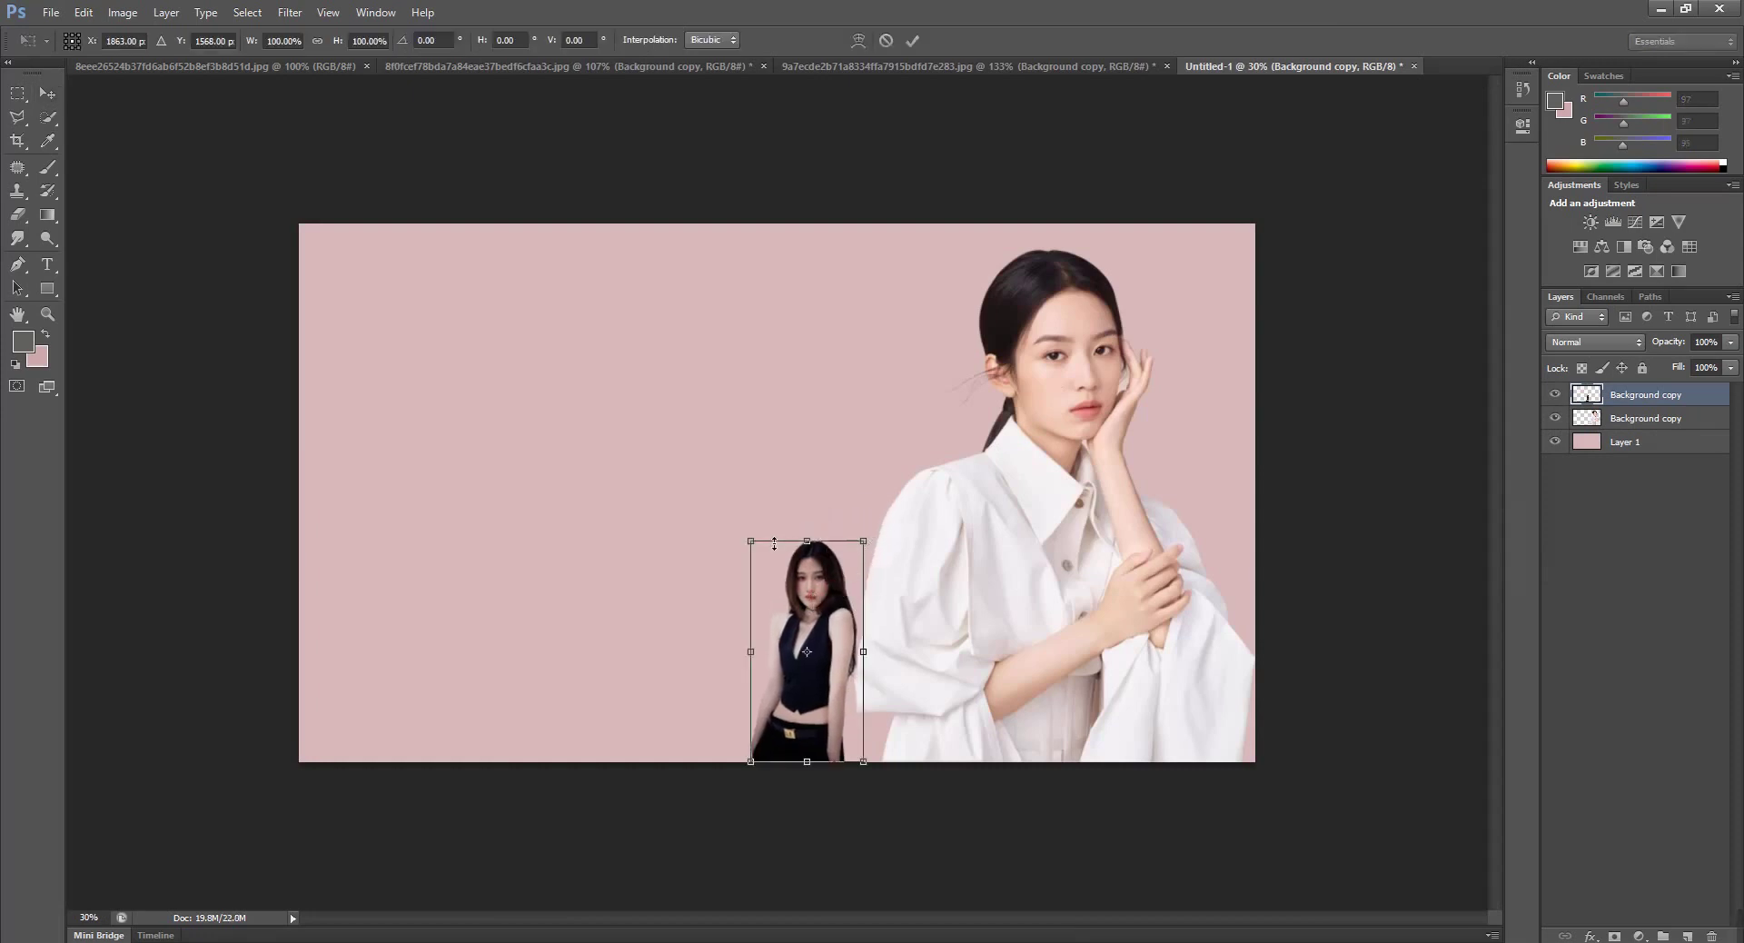
{"action": "left_click_drag", "start_coordinate": [774, 543], "coordinate": [668, 226]}
{"action": "key", "text": "Return"}
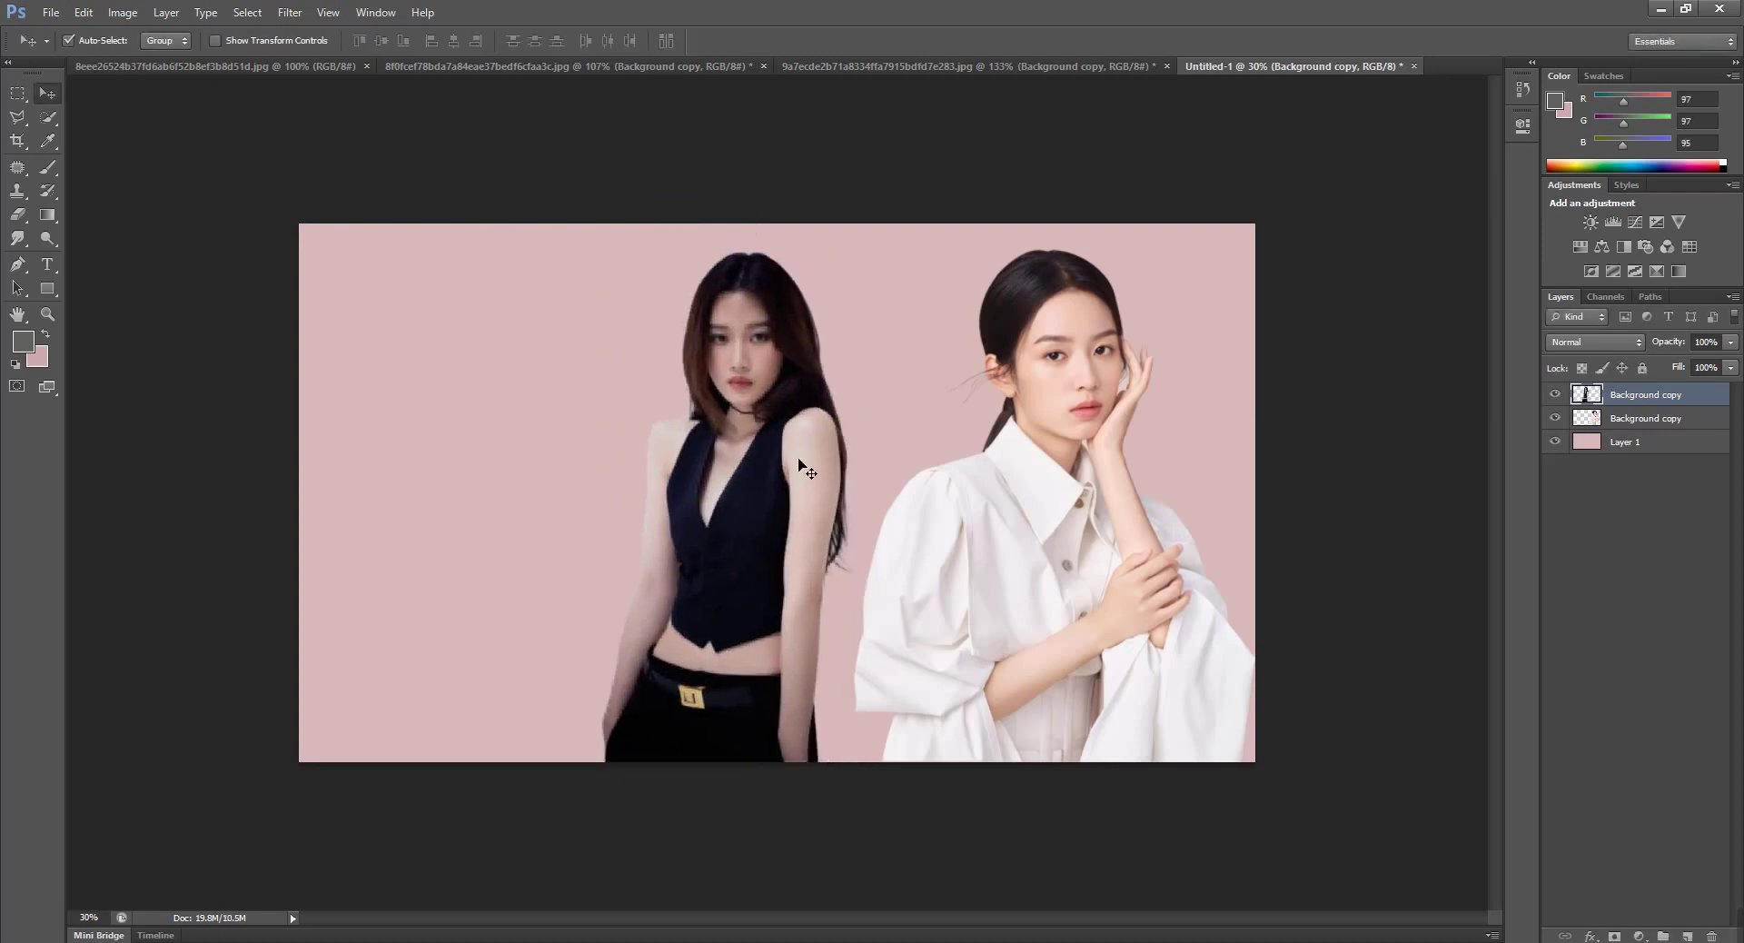
{"action": "left_click_drag", "start_coordinate": [800, 465], "coordinate": [831, 493]}
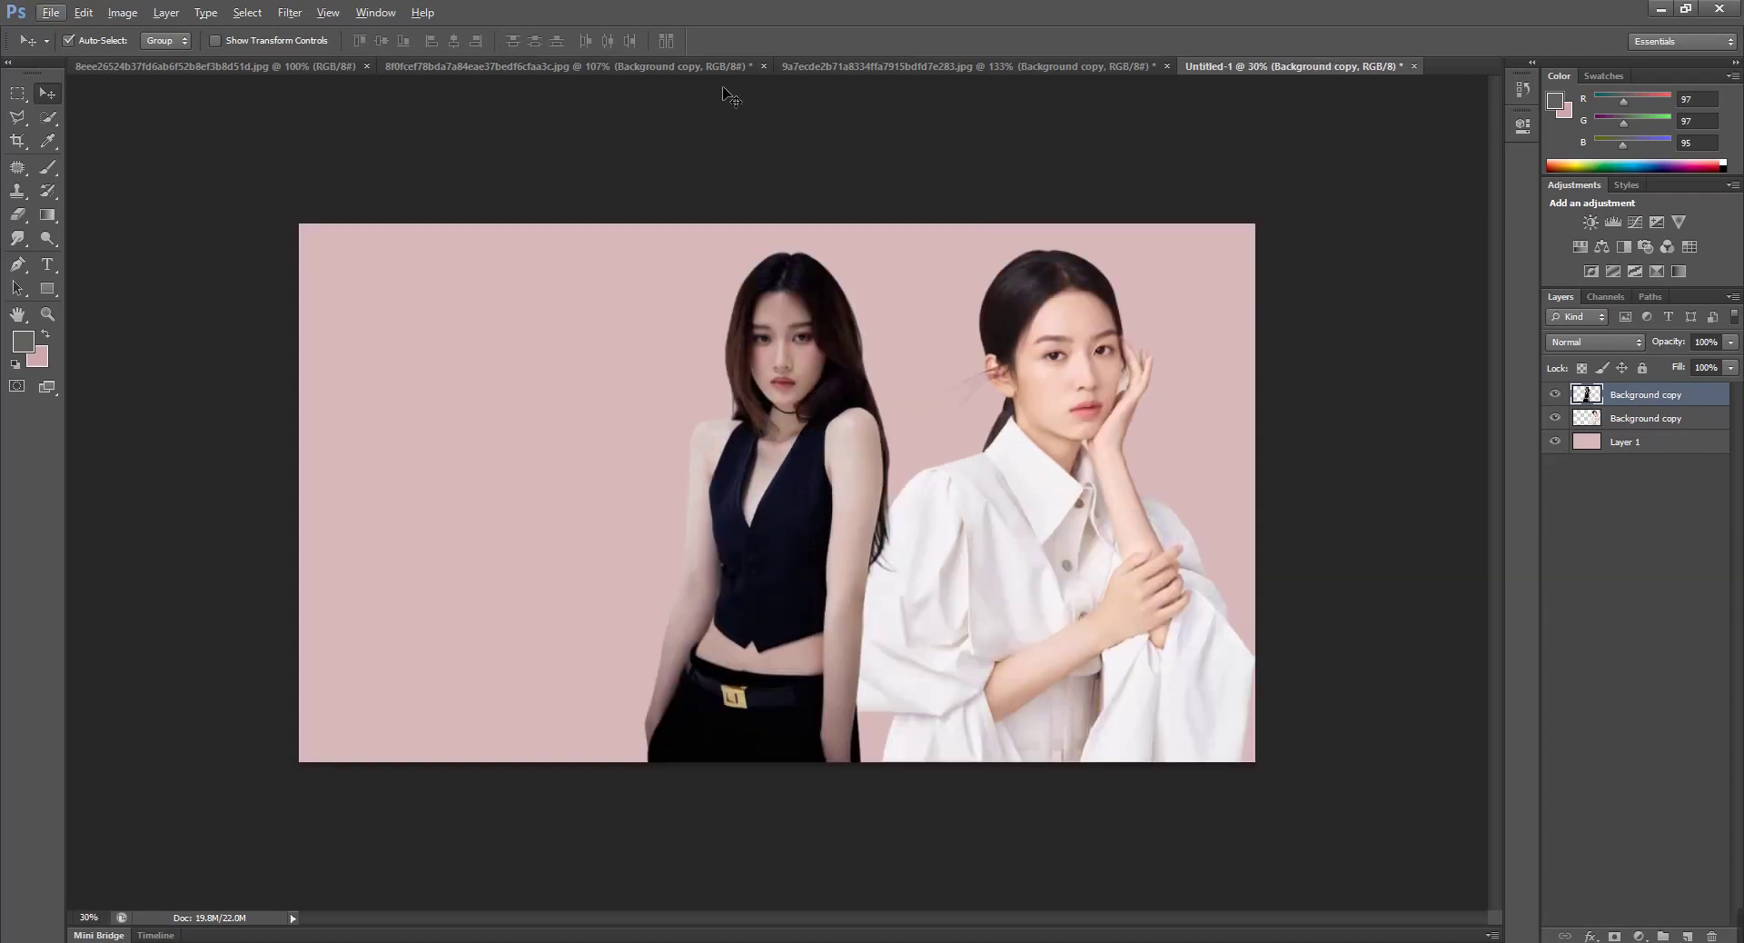
Zoom into the sweater photo and start a Pen path at the top of the hair
{"action": "left_click", "coordinate": [218, 67]}
{"action": "key", "text": "ctrl+0"}
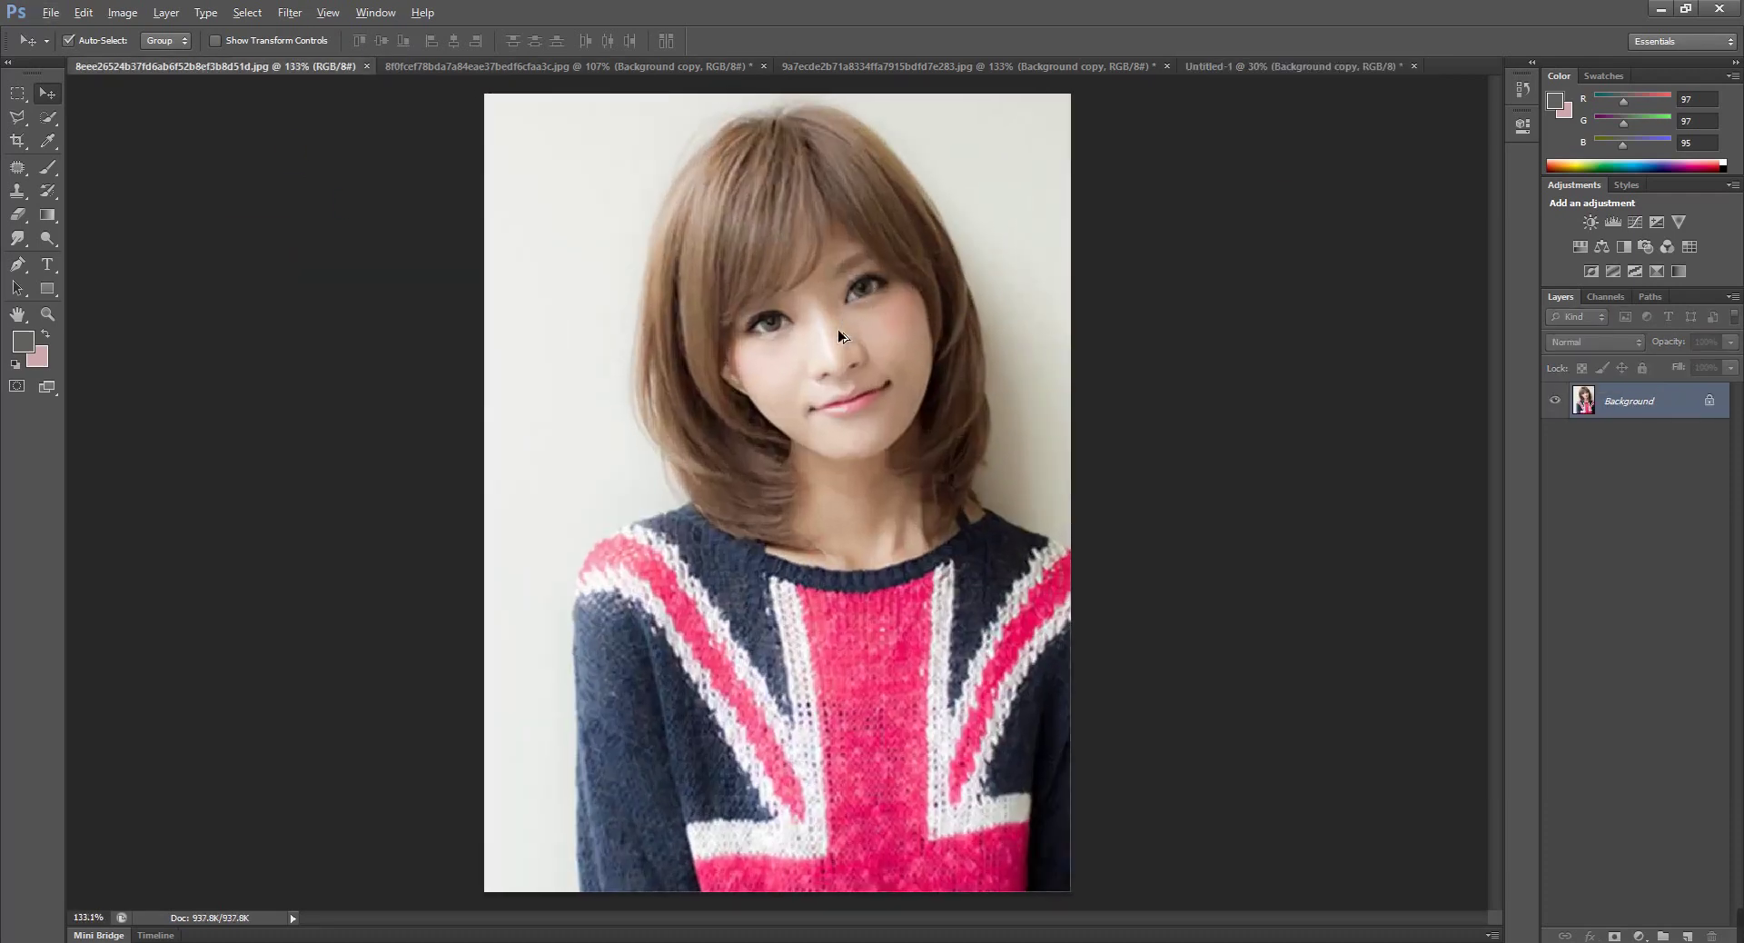
{"action": "left_click", "coordinate": [18, 265]}
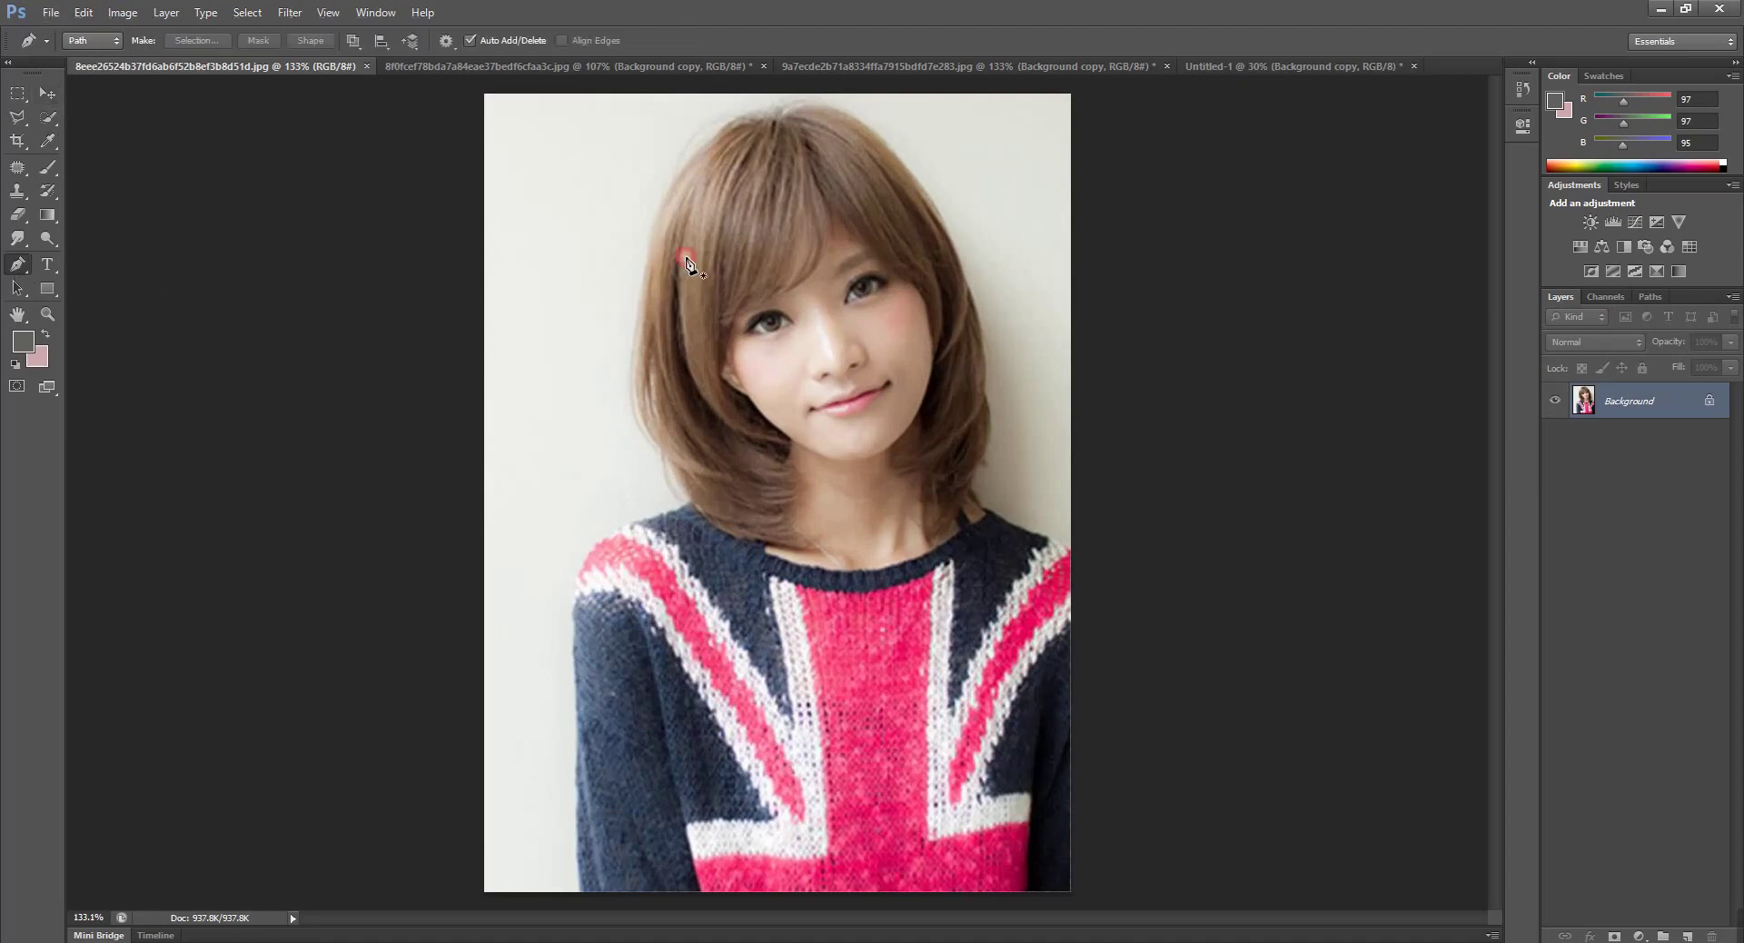
{"action": "scroll", "coordinate": [783, 120], "scroll_direction": "up", "scroll_amount": 2}
{"action": "left_click", "coordinate": [779, 109]}
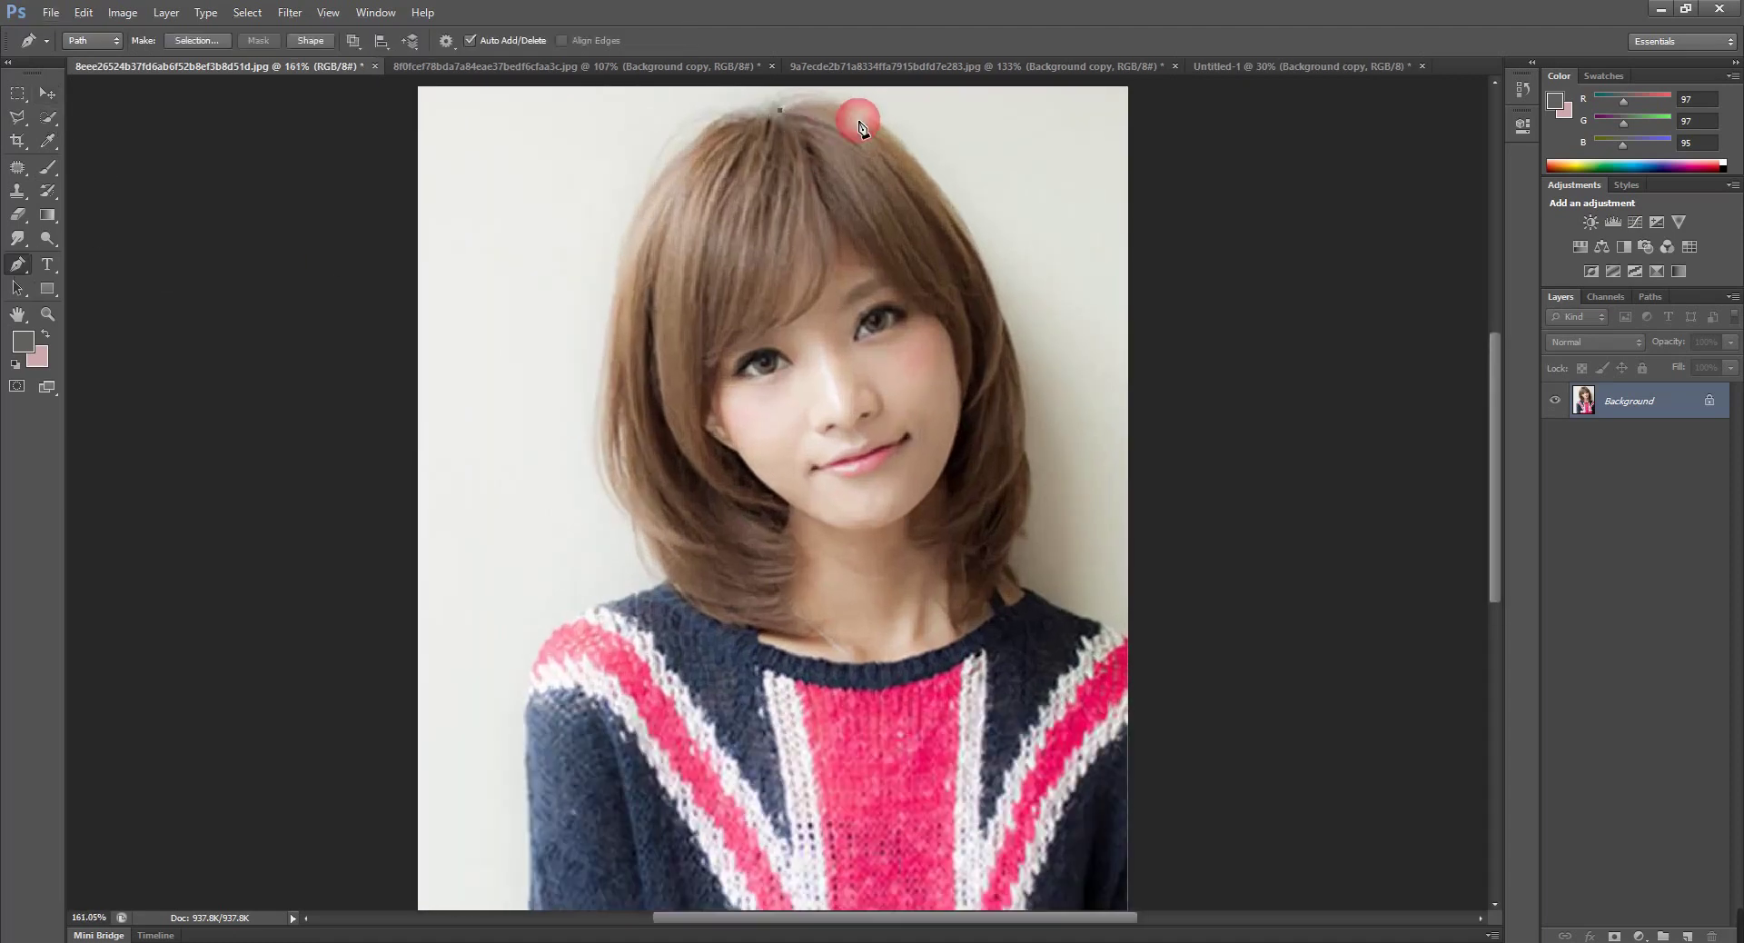
{"action": "left_click_drag", "start_coordinate": [926, 162], "coordinate": [930, 166]}
{"action": "left_click", "coordinate": [878, 120], "text": "alt"}
Add curved anchors down the right side of the hair to the photo's right edge
{"action": "left_click_drag", "start_coordinate": [992, 281], "coordinate": [1016, 356]}
{"action": "left_click_drag", "start_coordinate": [1026, 448], "coordinate": [1021, 495]}
{"action": "left_click", "coordinate": [1102, 574]}
{"action": "left_click_drag", "start_coordinate": [1003, 561], "coordinate": [986, 575]}
{"action": "left_click", "coordinate": [1014, 537], "text": "alt"}
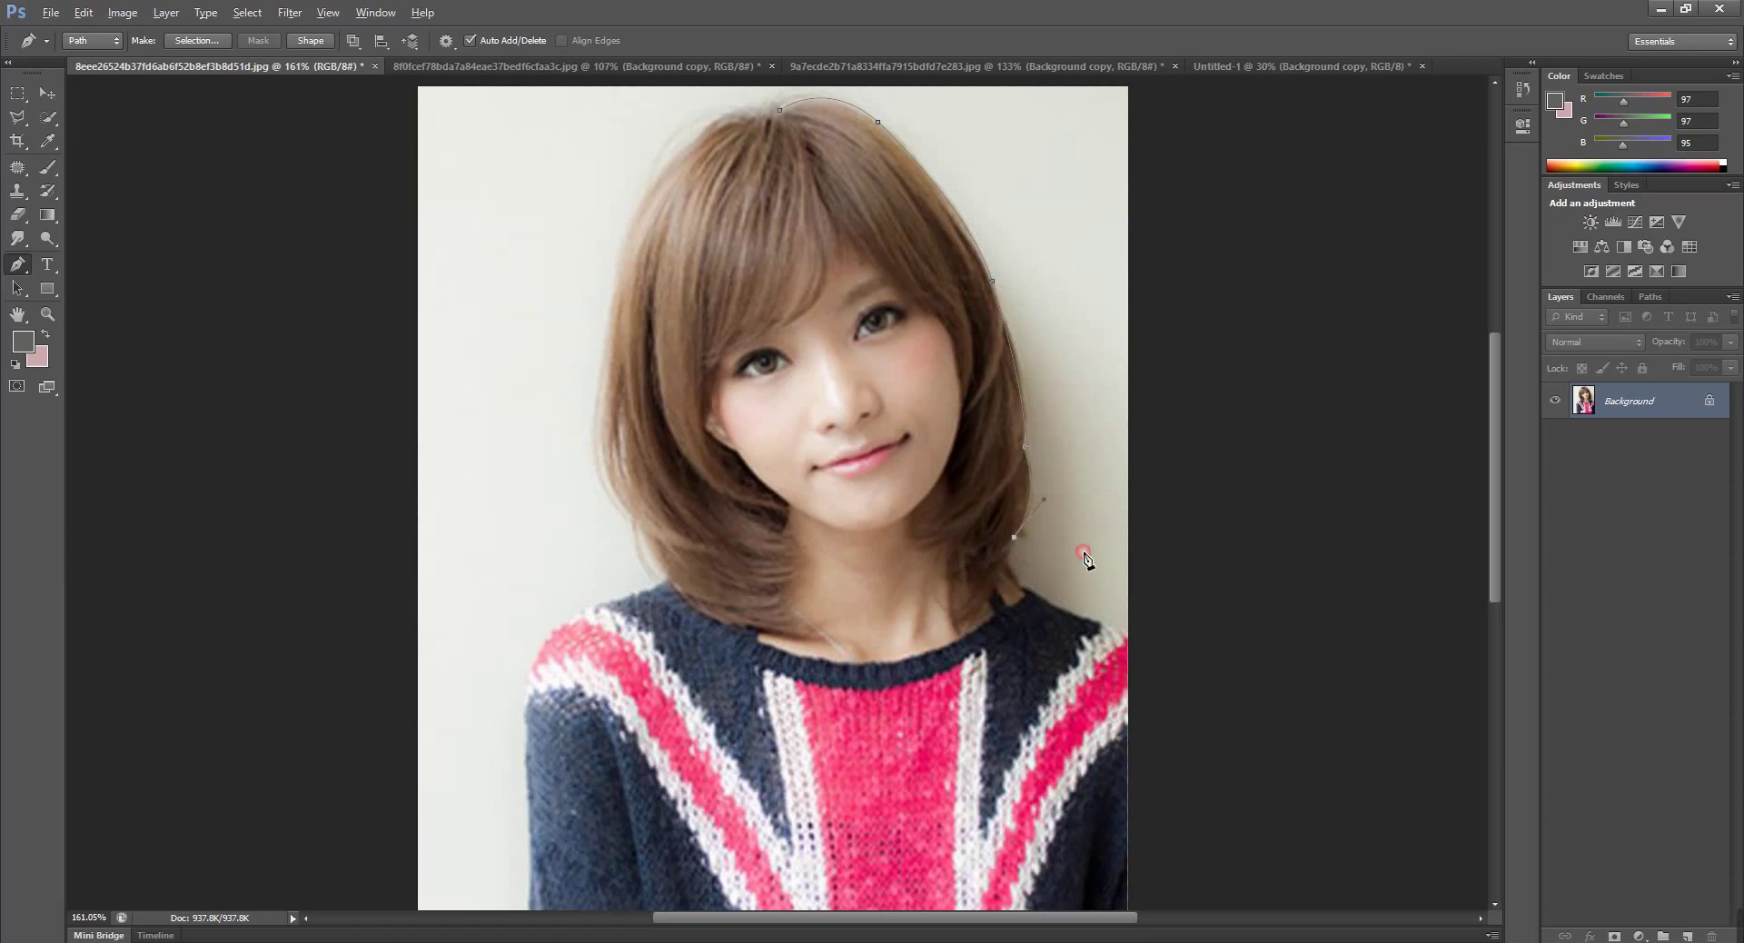
{"action": "left_click", "coordinate": [1020, 585], "text": "alt"}
{"action": "left_click", "coordinate": [1131, 636]}
{"action": "scroll", "coordinate": [1126, 608], "scroll_direction": "down", "scroll_amount": 5}
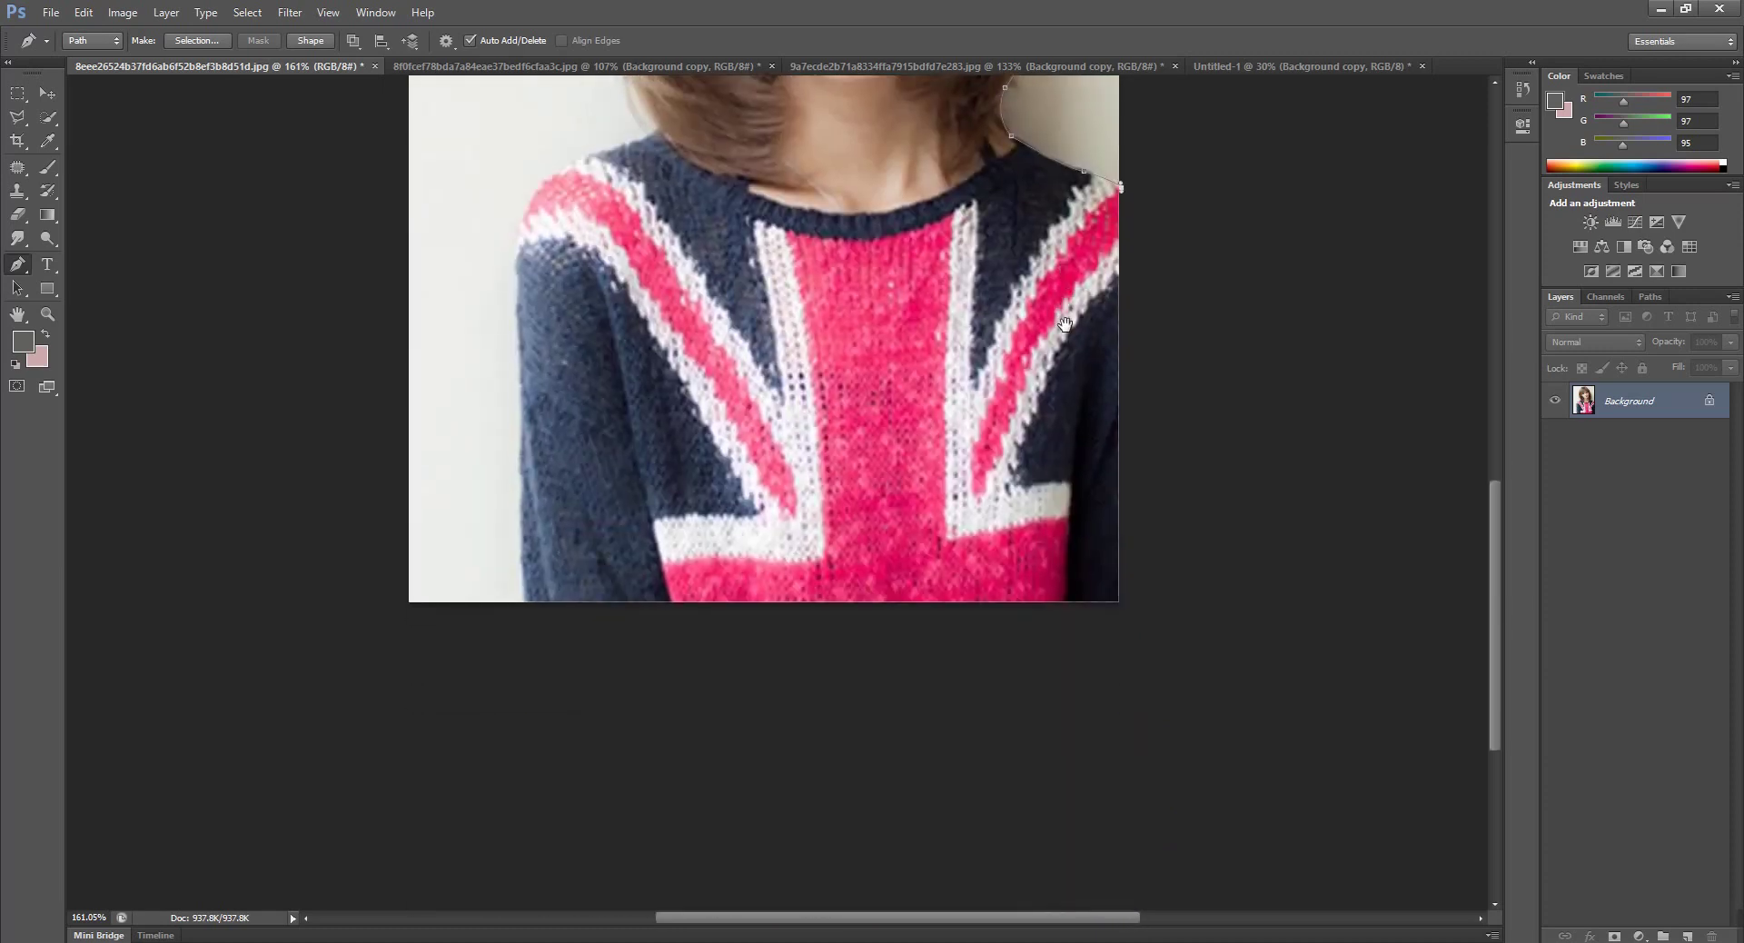
Continue the path along the bottom edge and up the left sweater edge to the shoulder
{"action": "left_click", "coordinate": [1118, 601]}
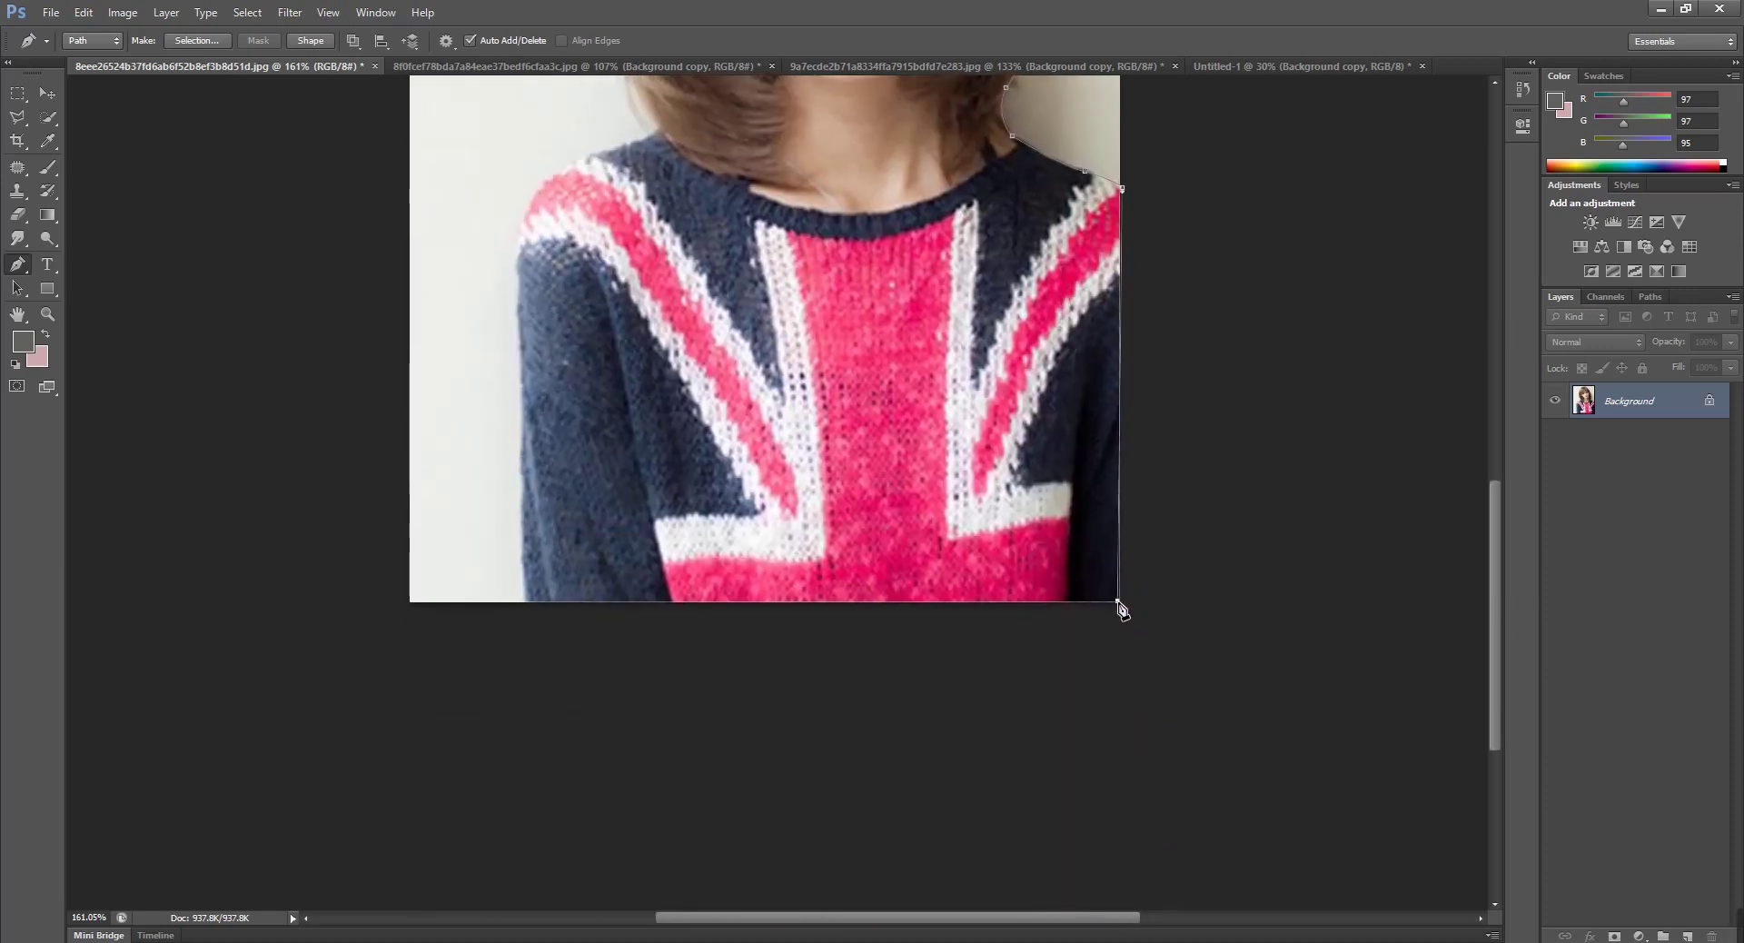
{"action": "left_click", "coordinate": [526, 601]}
{"action": "scroll", "coordinate": [576, 517], "scroll_direction": "up", "scroll_amount": 1}
{"action": "scroll", "coordinate": [576, 518], "scroll_direction": "left", "scroll_amount": 1}
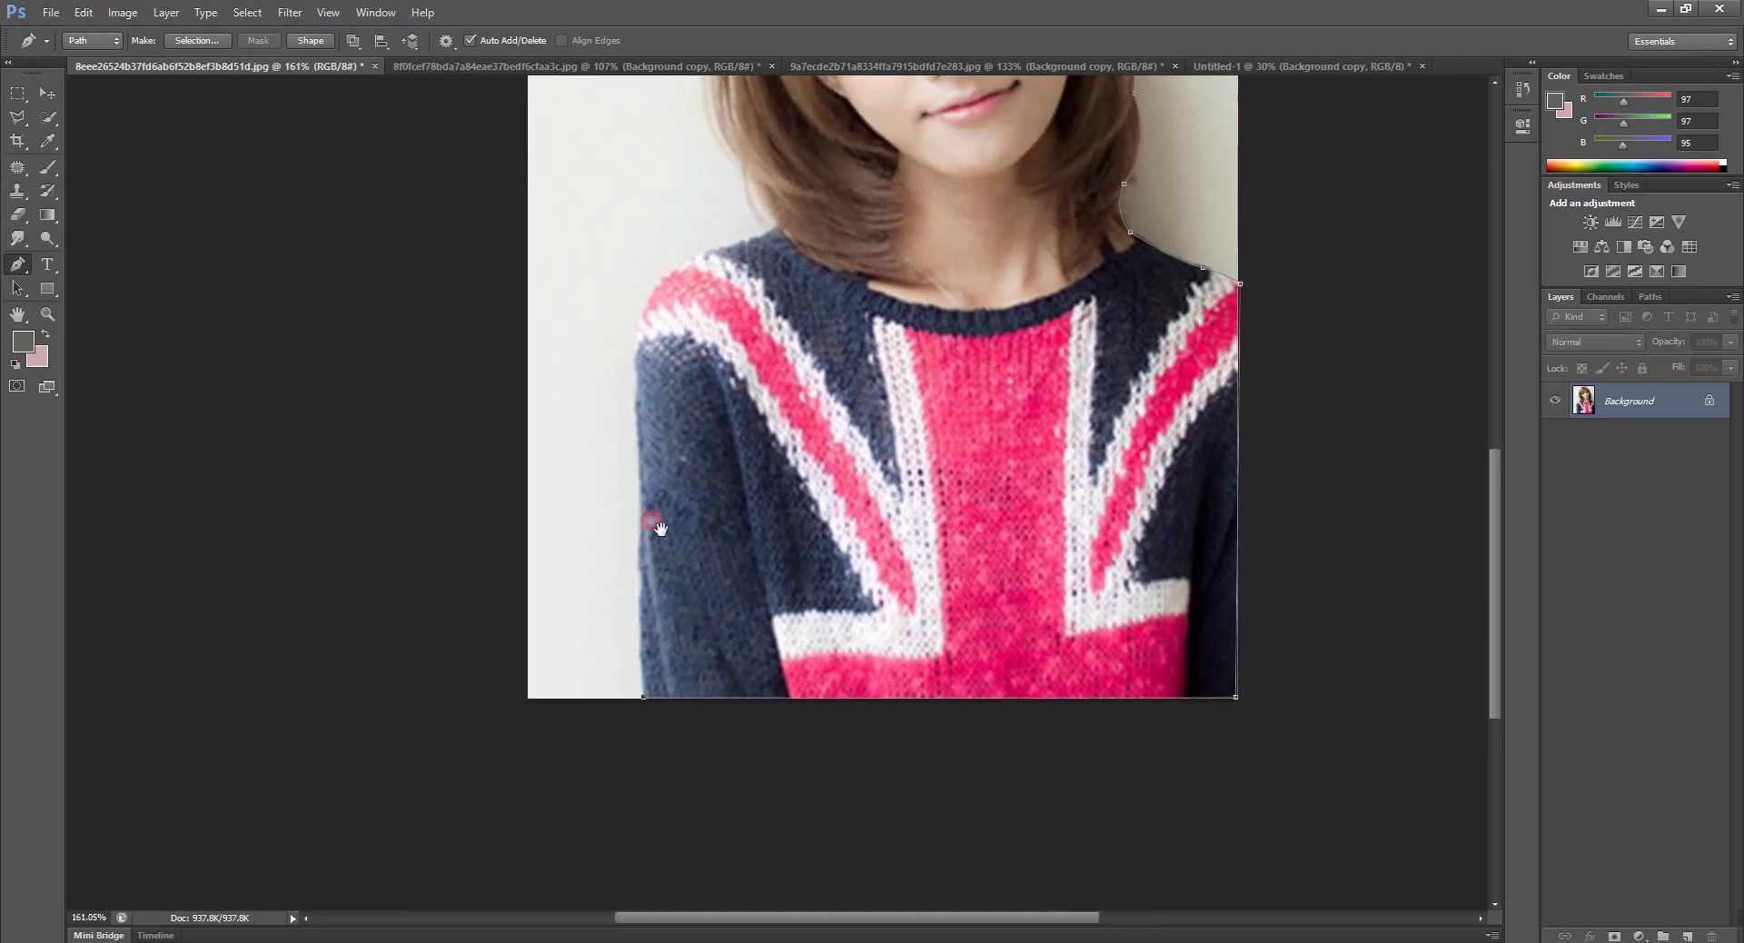
{"action": "left_click", "coordinate": [638, 439]}
{"action": "left_click_drag", "start_coordinate": [640, 325], "coordinate": [645, 311]}
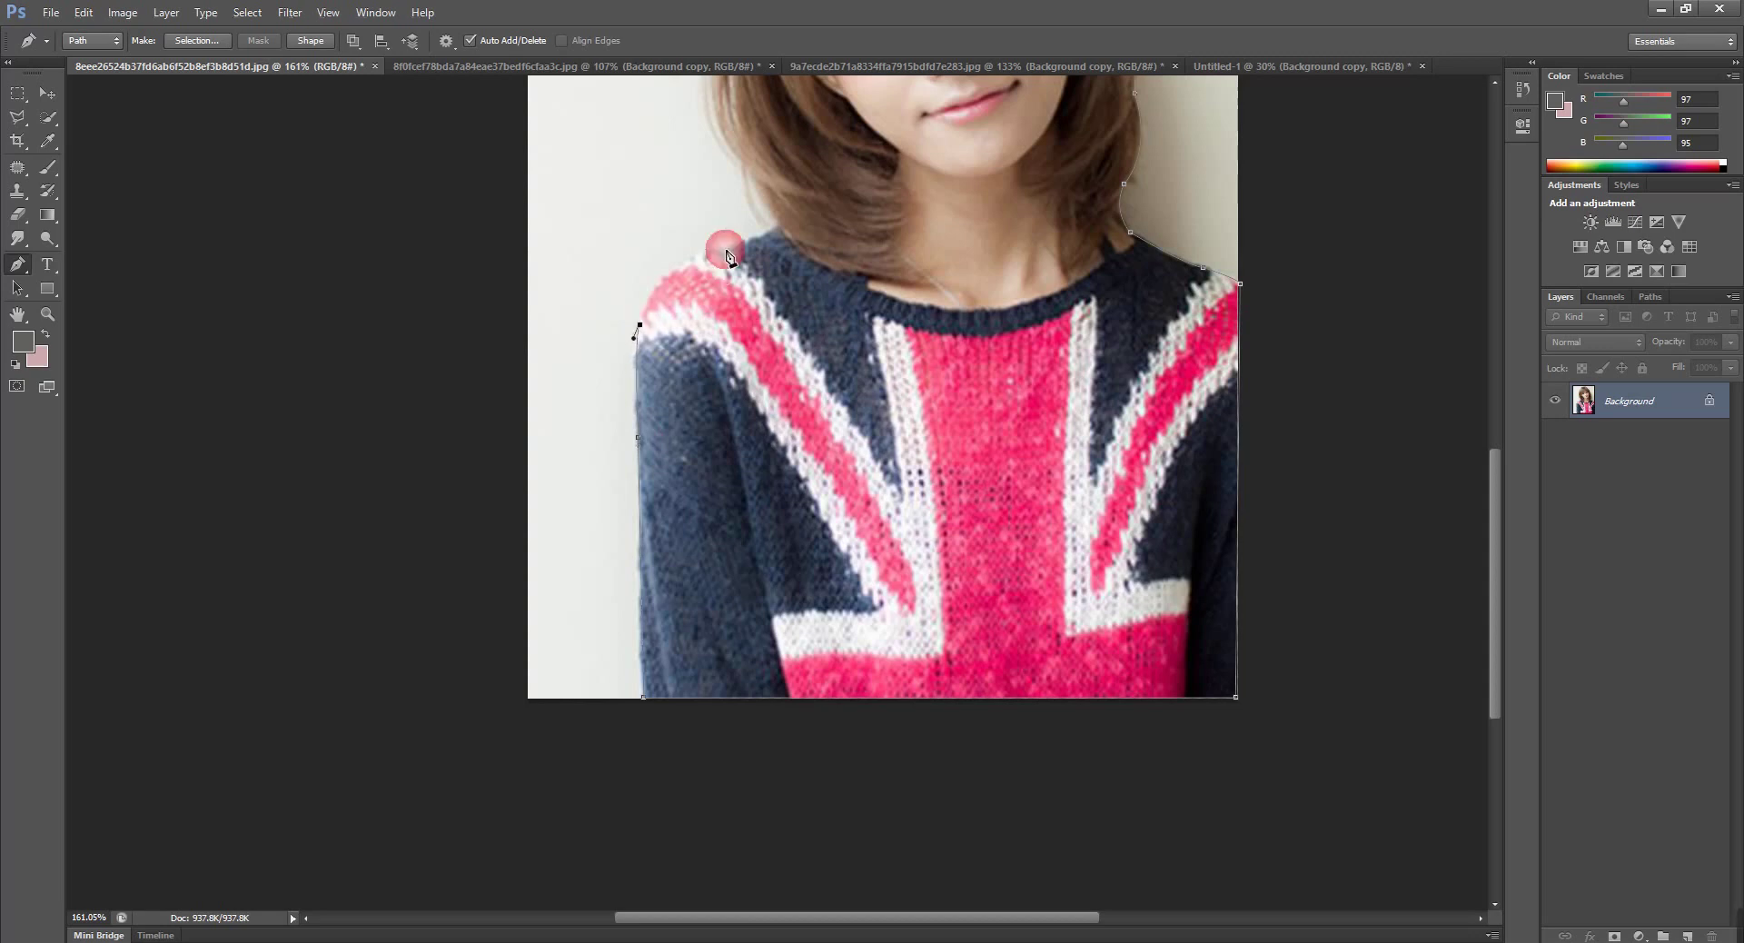
{"action": "mouse_move", "coordinate": [727, 256]}
{"action": "left_mouse_down"}
{"action": "mouse_move", "coordinate": [718, 495]}
{"action": "mouse_move", "coordinate": [745, 478]}
{"action": "left_mouse_up"}
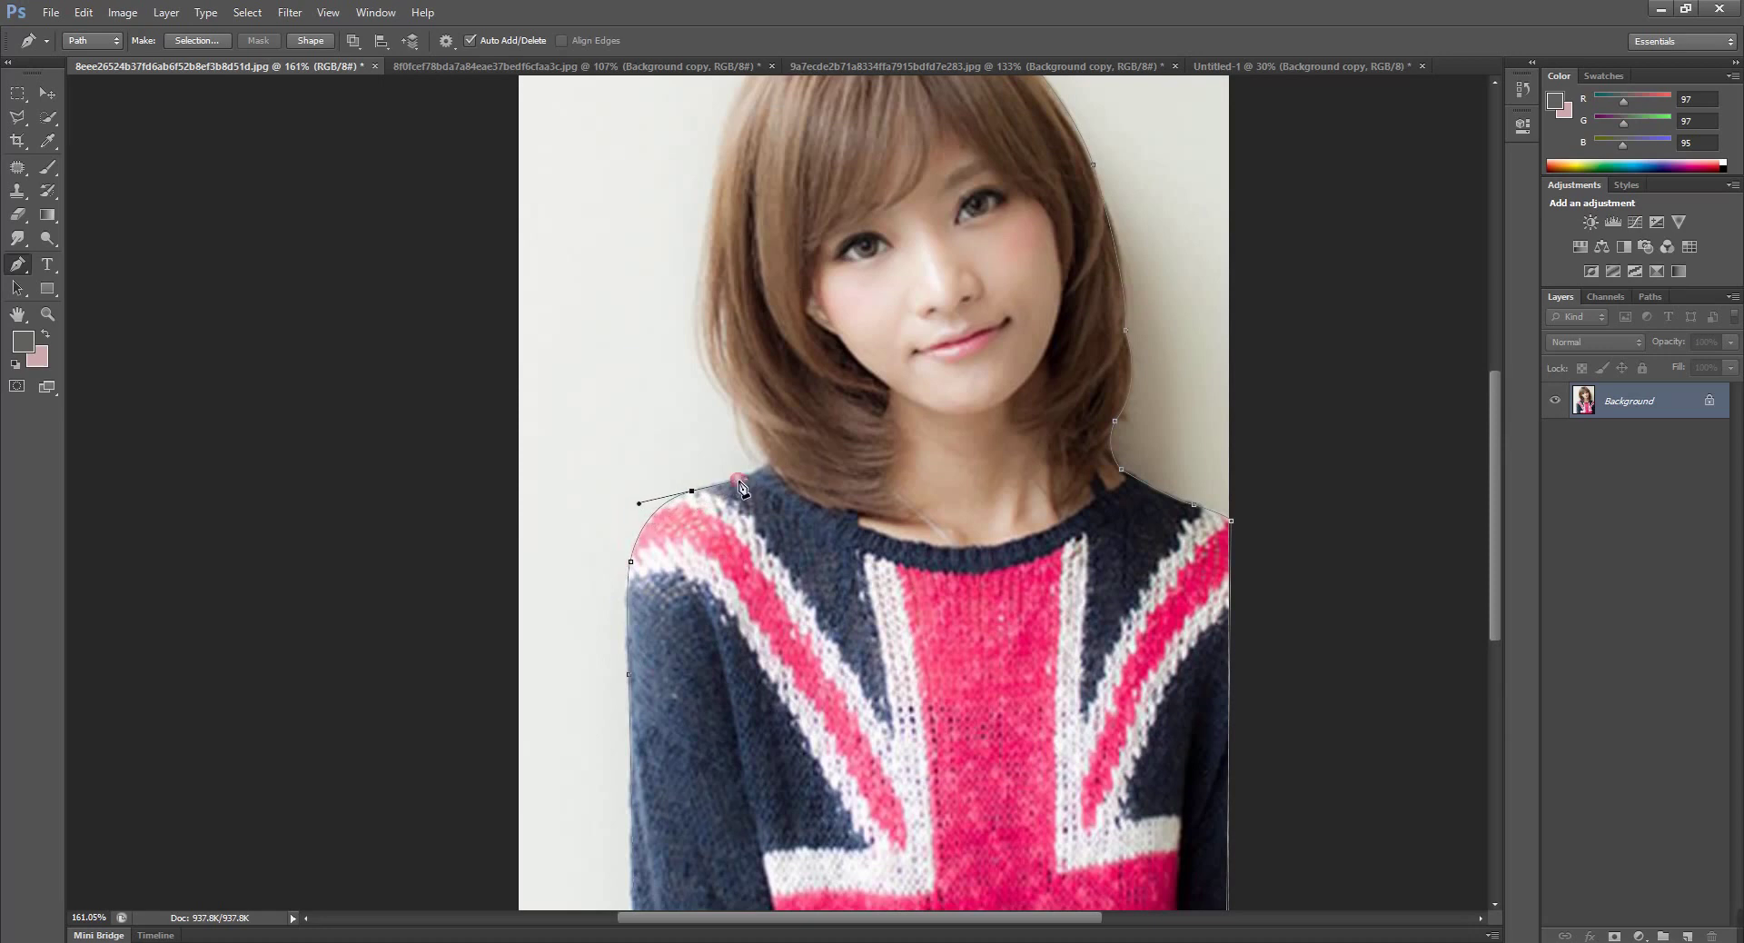
{"action": "left_click", "coordinate": [692, 493], "text": "alt"}
{"action": "left_click", "coordinate": [765, 462]}
Trace the left hair edge up to the crown and close the path at its first anchor
{"action": "left_click_drag", "start_coordinate": [722, 279], "coordinate": [770, 479]}
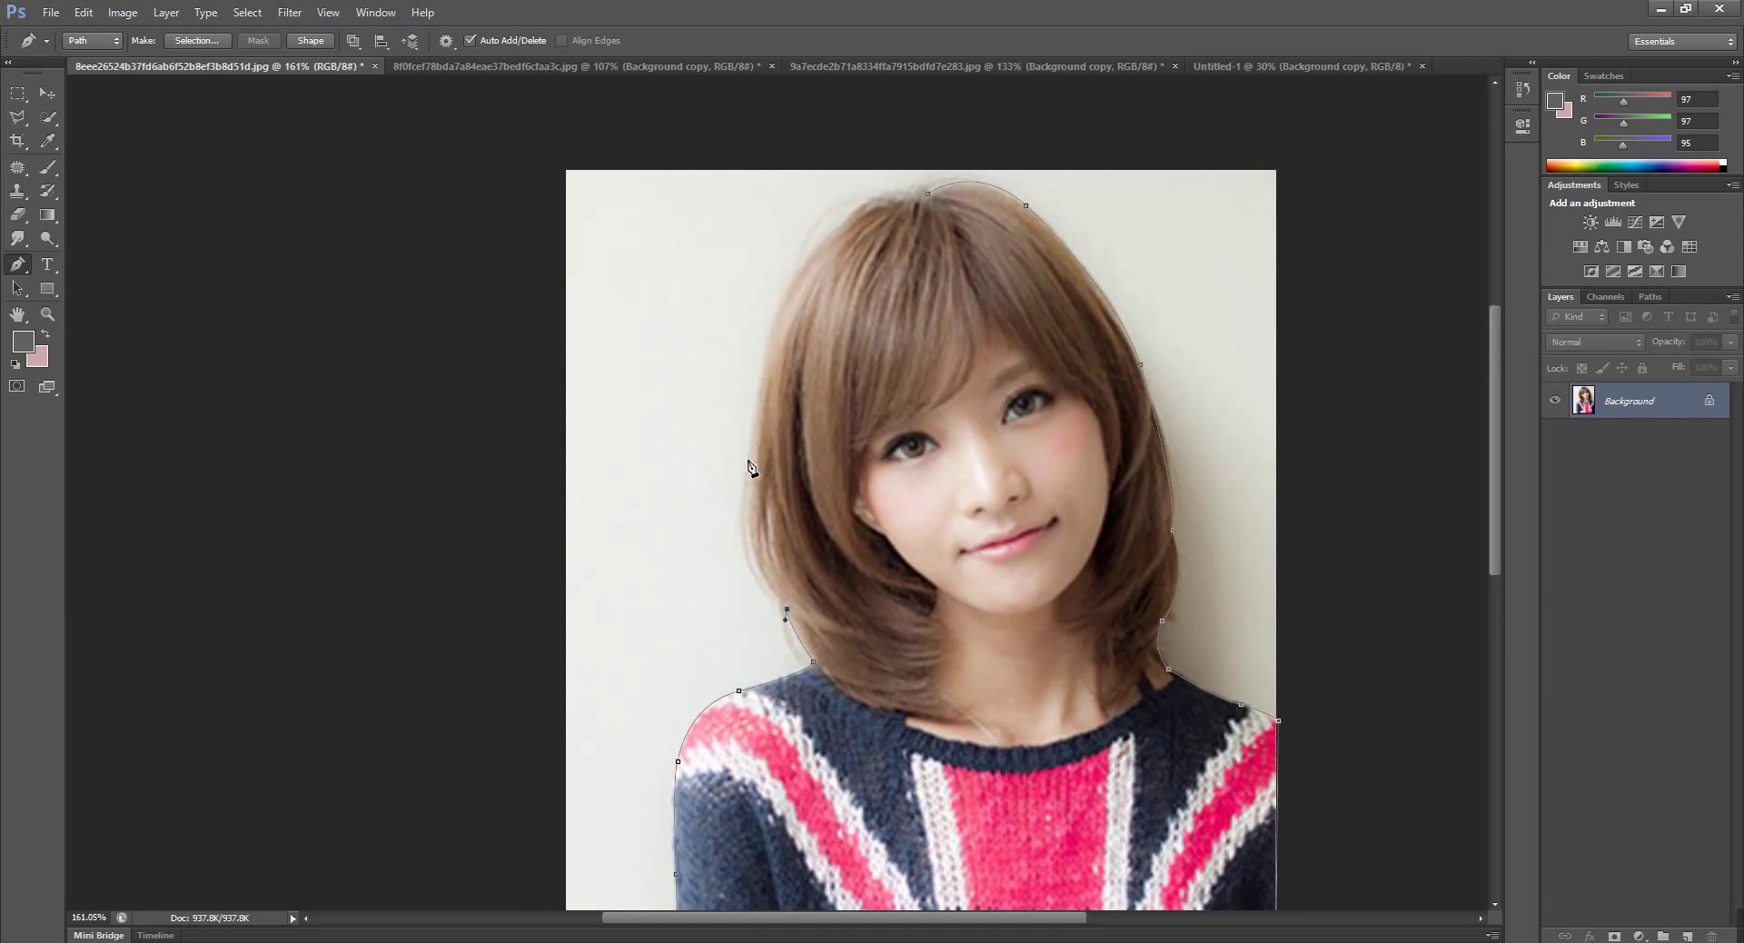
{"action": "left_click_drag", "start_coordinate": [765, 400], "coordinate": [773, 362]}
{"action": "left_click", "coordinate": [746, 458], "text": "alt"}
{"action": "left_click_drag", "start_coordinate": [774, 322], "coordinate": [783, 310]}
{"action": "scroll", "coordinate": [777, 337], "scroll_direction": "up", "scroll_amount": 5}
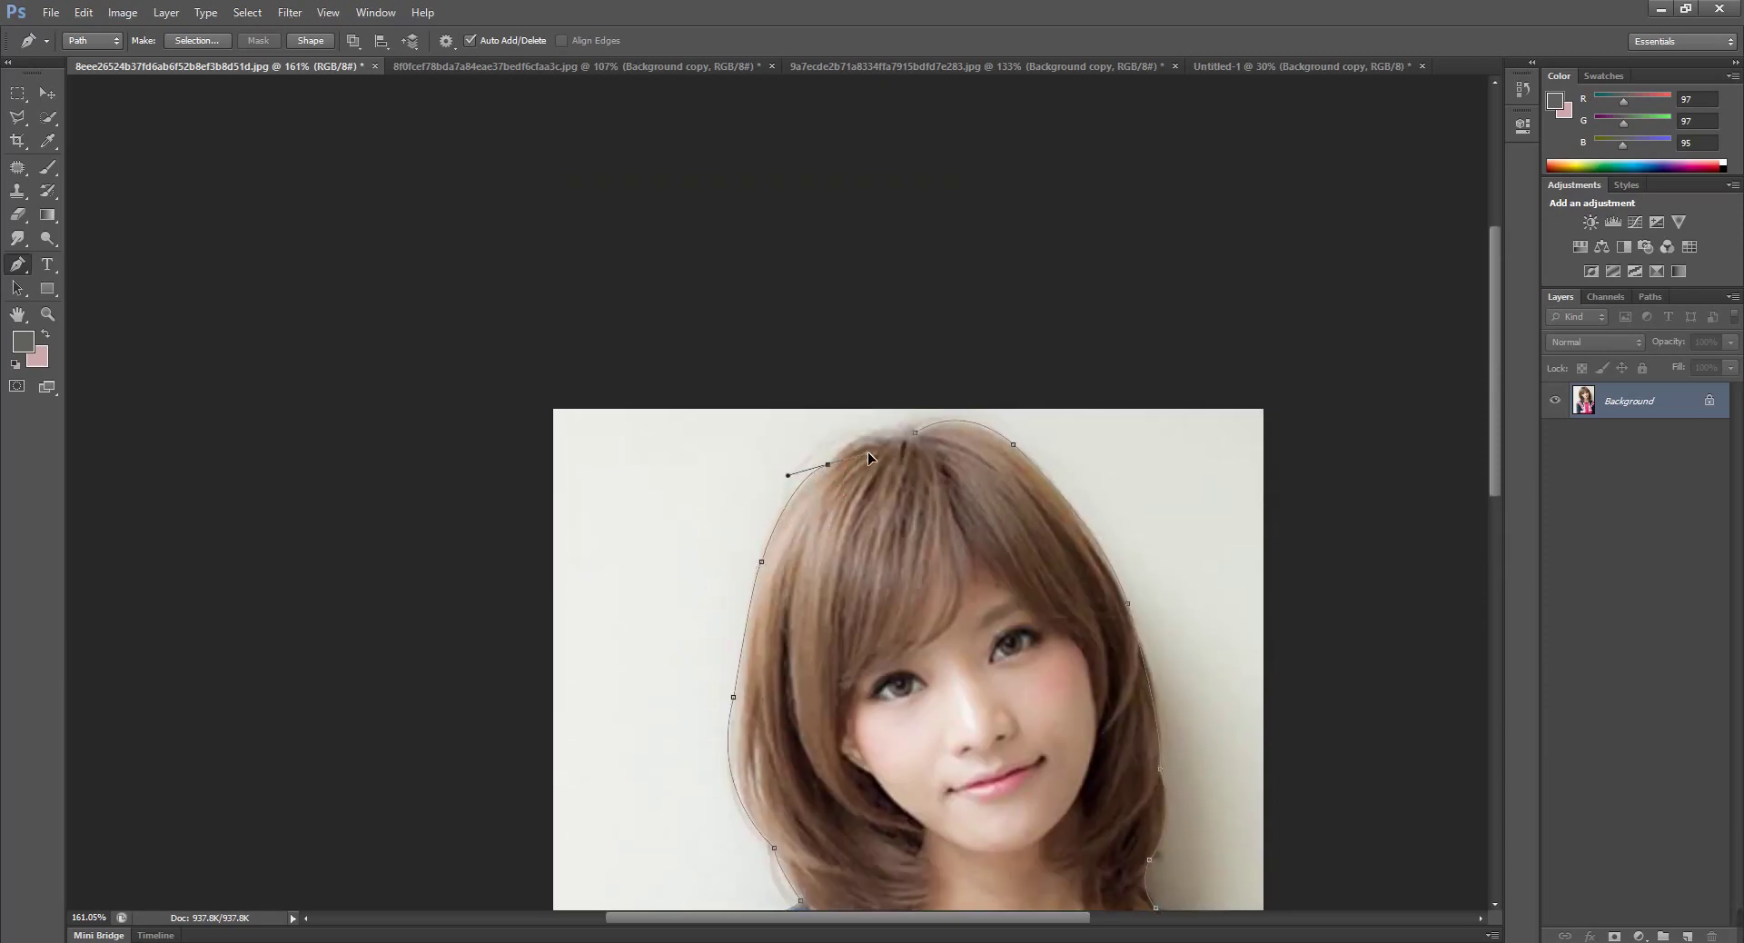
{"action": "left_click_drag", "start_coordinate": [845, 465], "coordinate": [871, 445]}
{"action": "left_click", "coordinate": [829, 464], "text": "alt"}
{"action": "left_click", "coordinate": [916, 434]}
{"action": "left_click", "coordinate": [51, 90]}
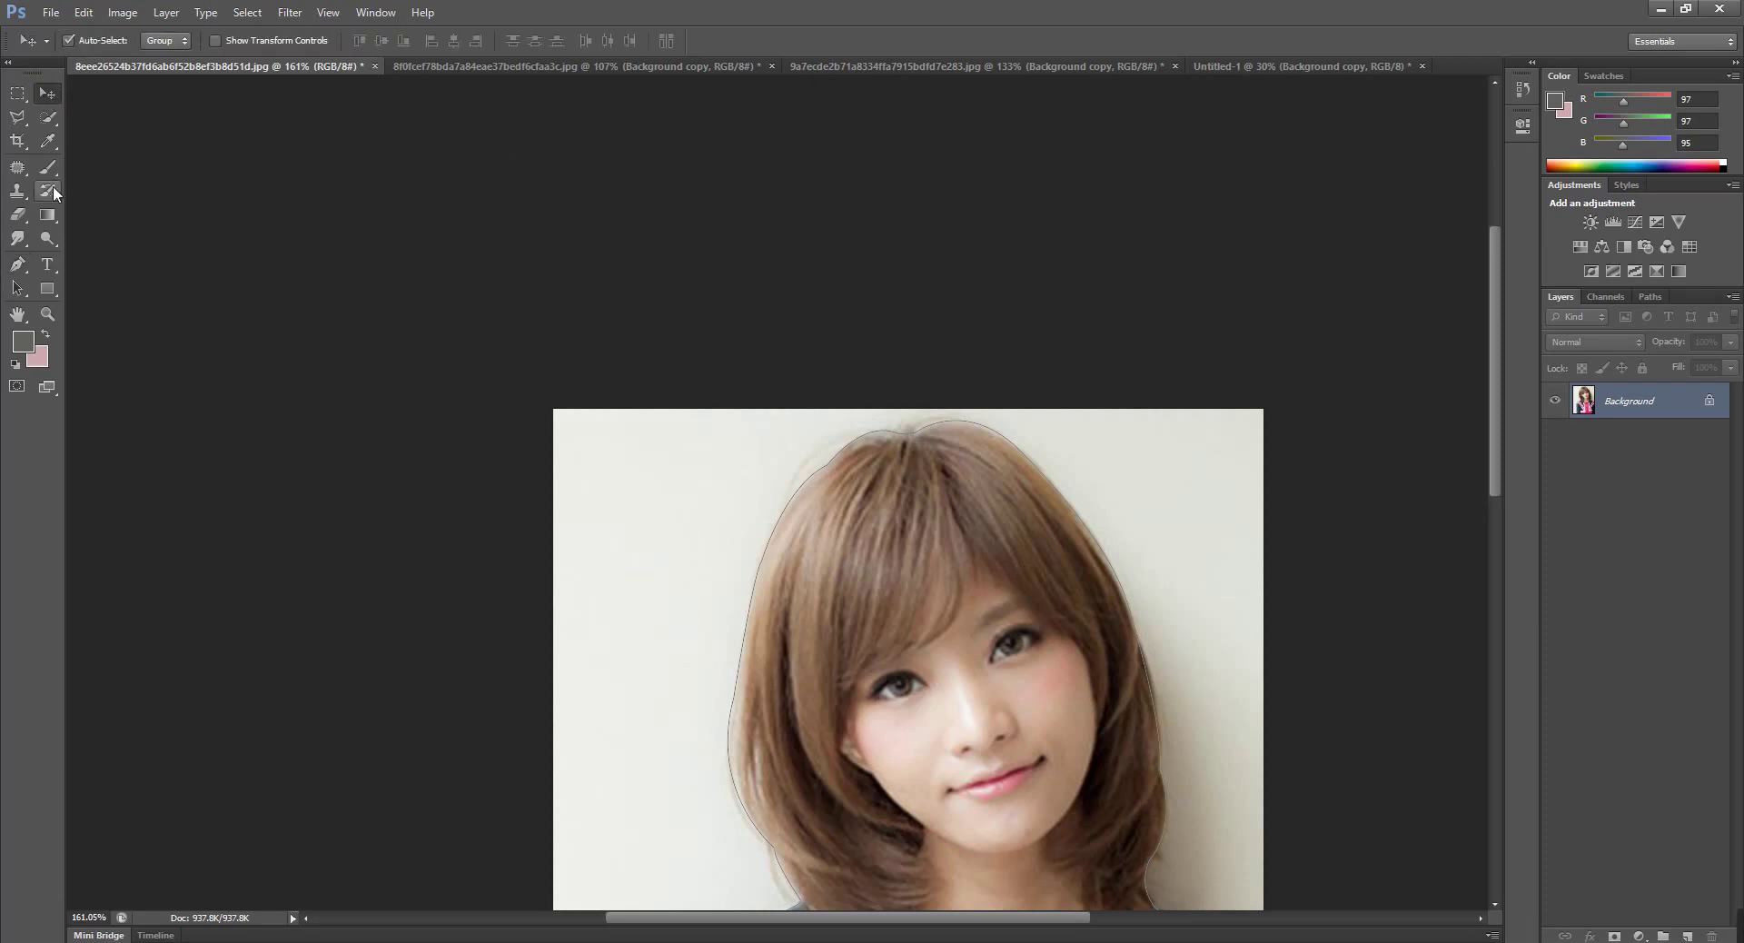
Quick-select the woman in the sweater and set Refine Edge output to a new layer
{"action": "left_click", "coordinate": [53, 122]}
{"action": "left_click_drag", "start_coordinate": [938, 401], "coordinate": [935, 396]}
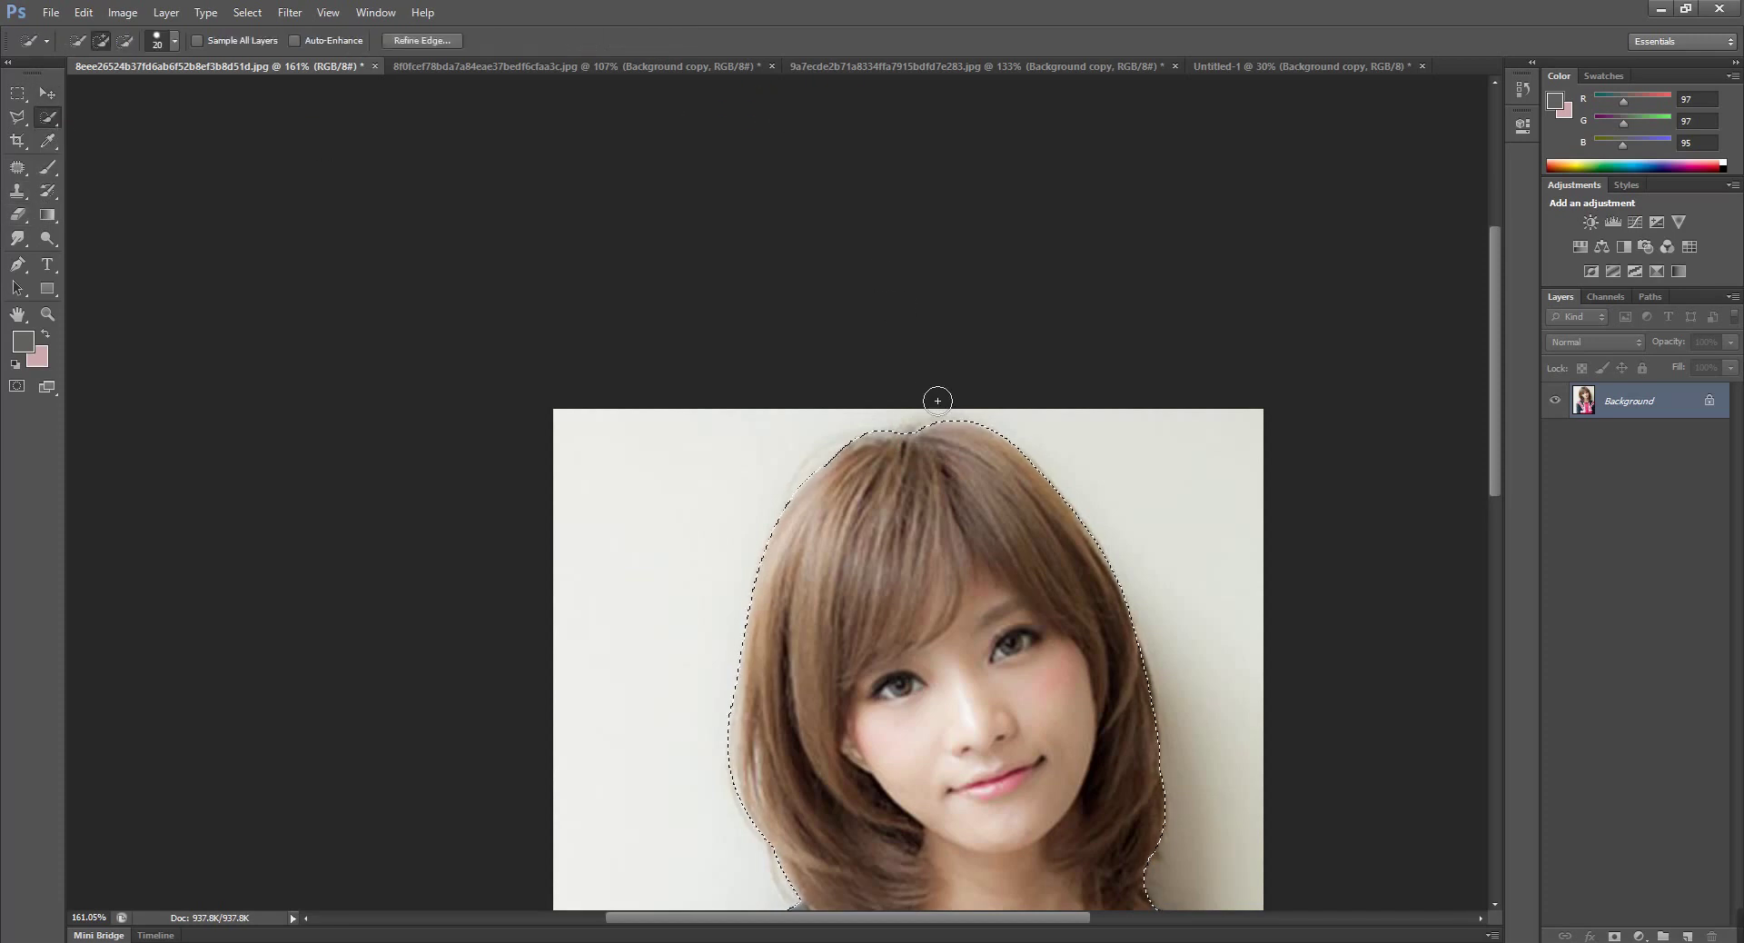
{"action": "left_click", "coordinate": [423, 41]}
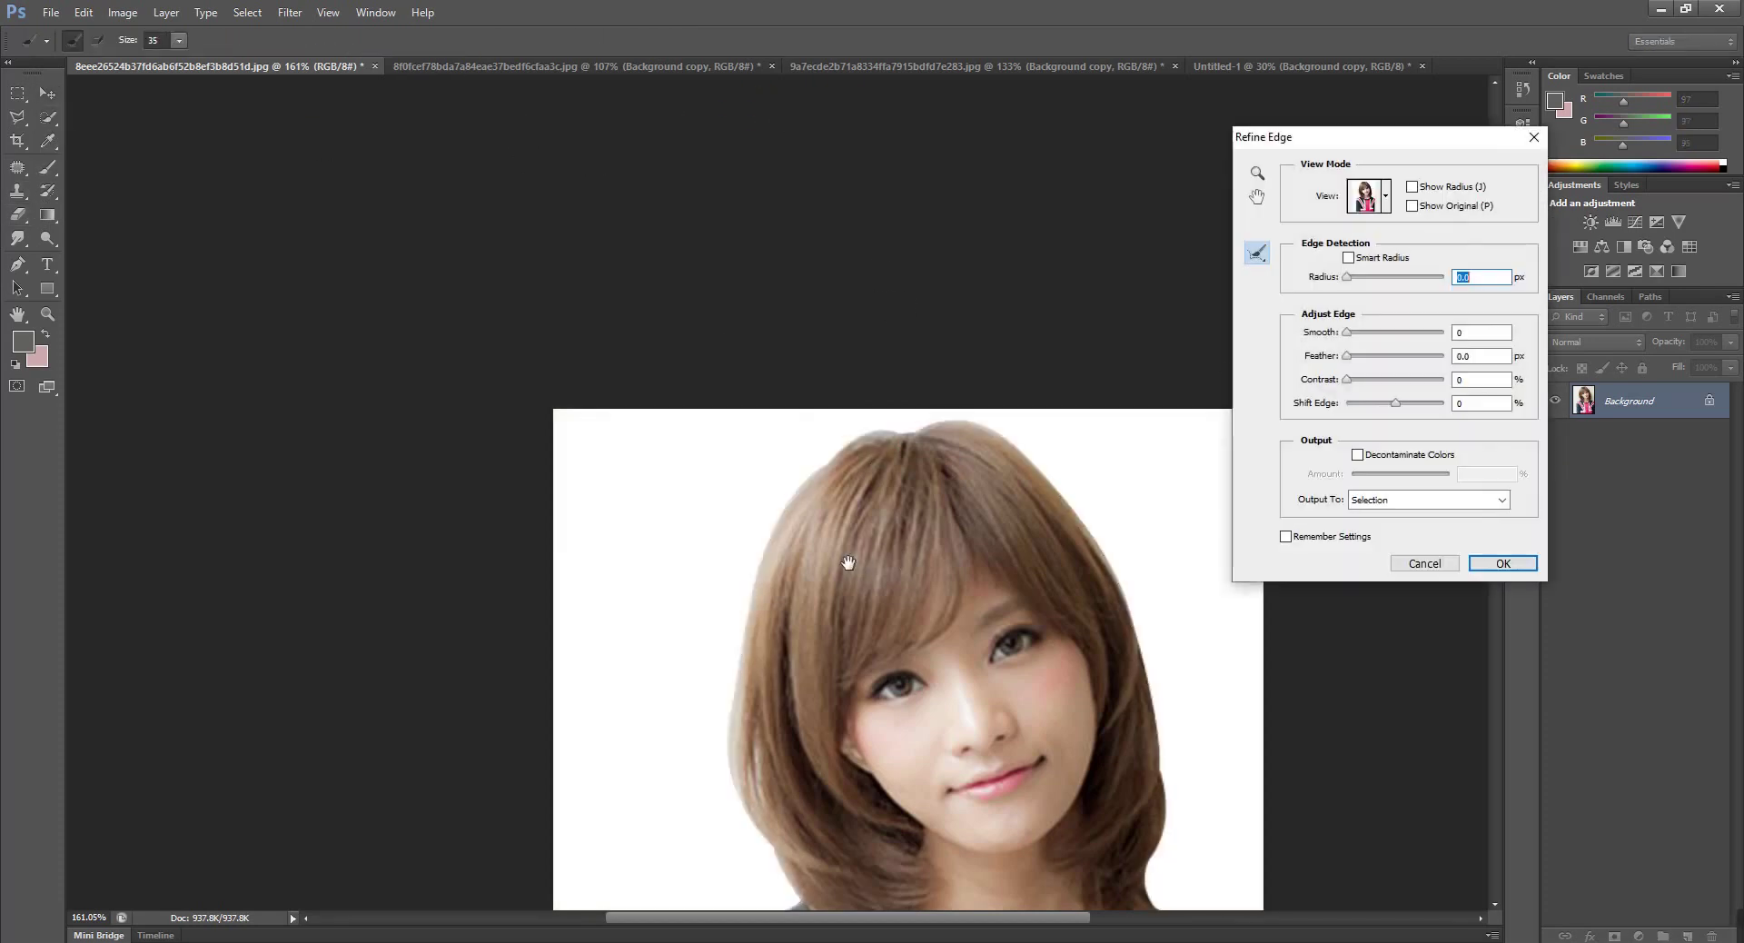
{"action": "left_click", "coordinate": [1428, 500]}
{"action": "left_click", "coordinate": [1381, 537]}
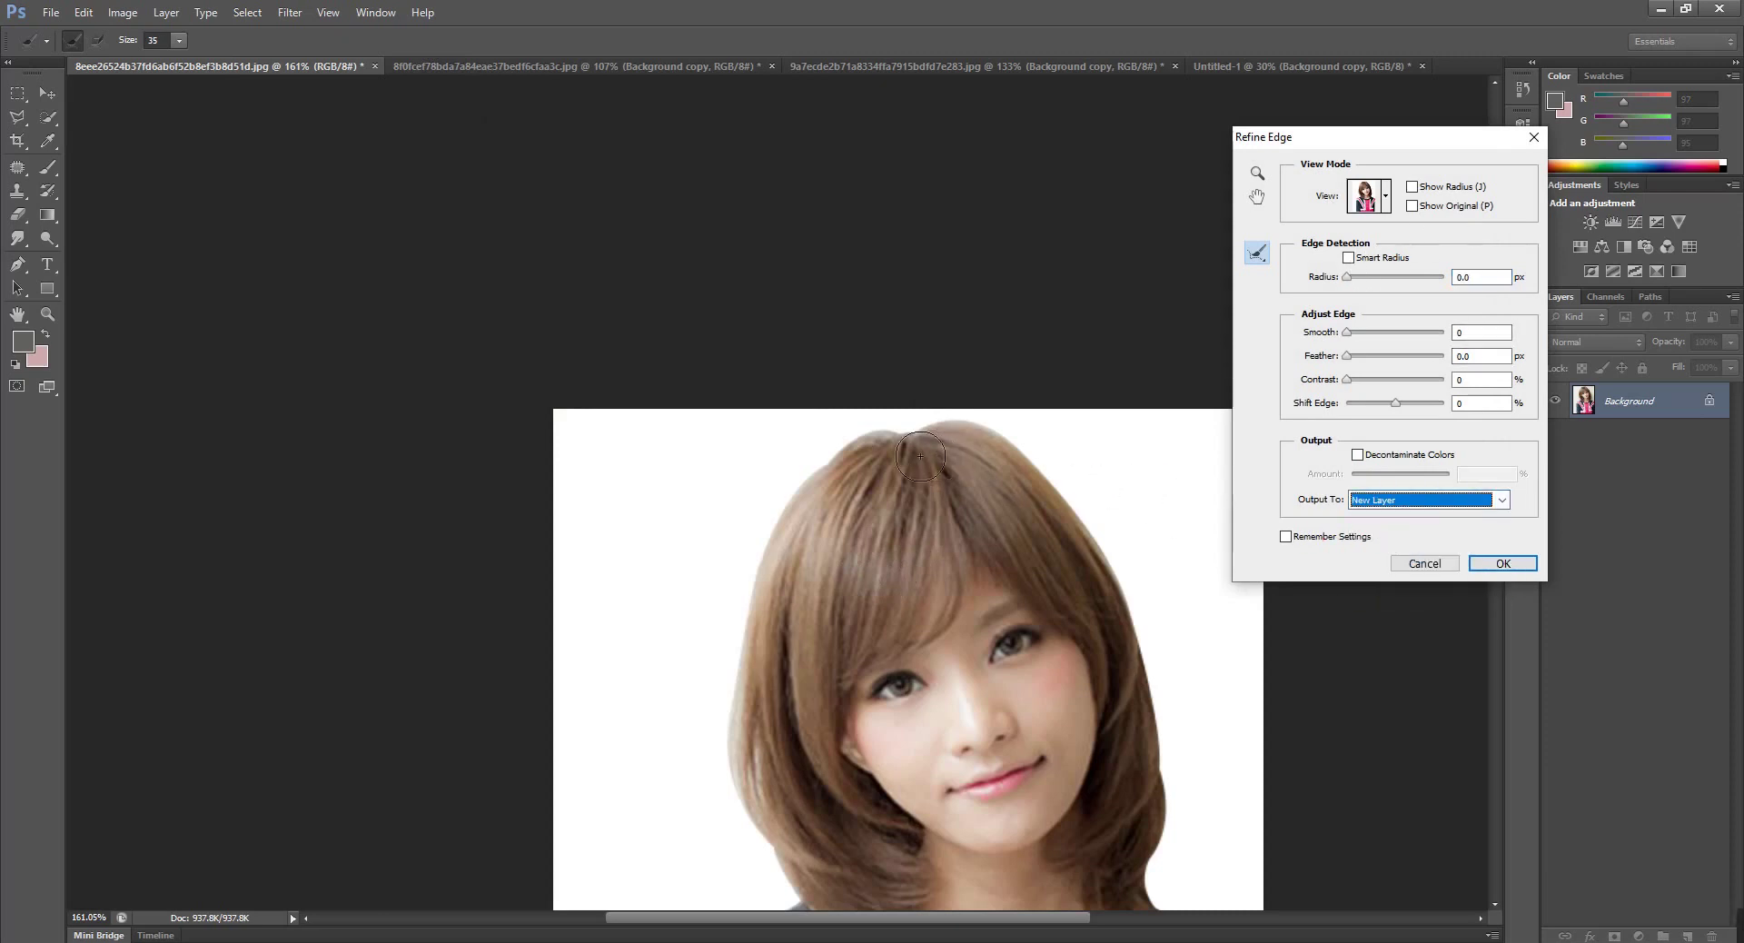
Brush the crown and both hair edges with Refine Radius, keep New Layer output, and confirm
{"action": "left_click_drag", "start_coordinate": [863, 427], "coordinate": [963, 436]}
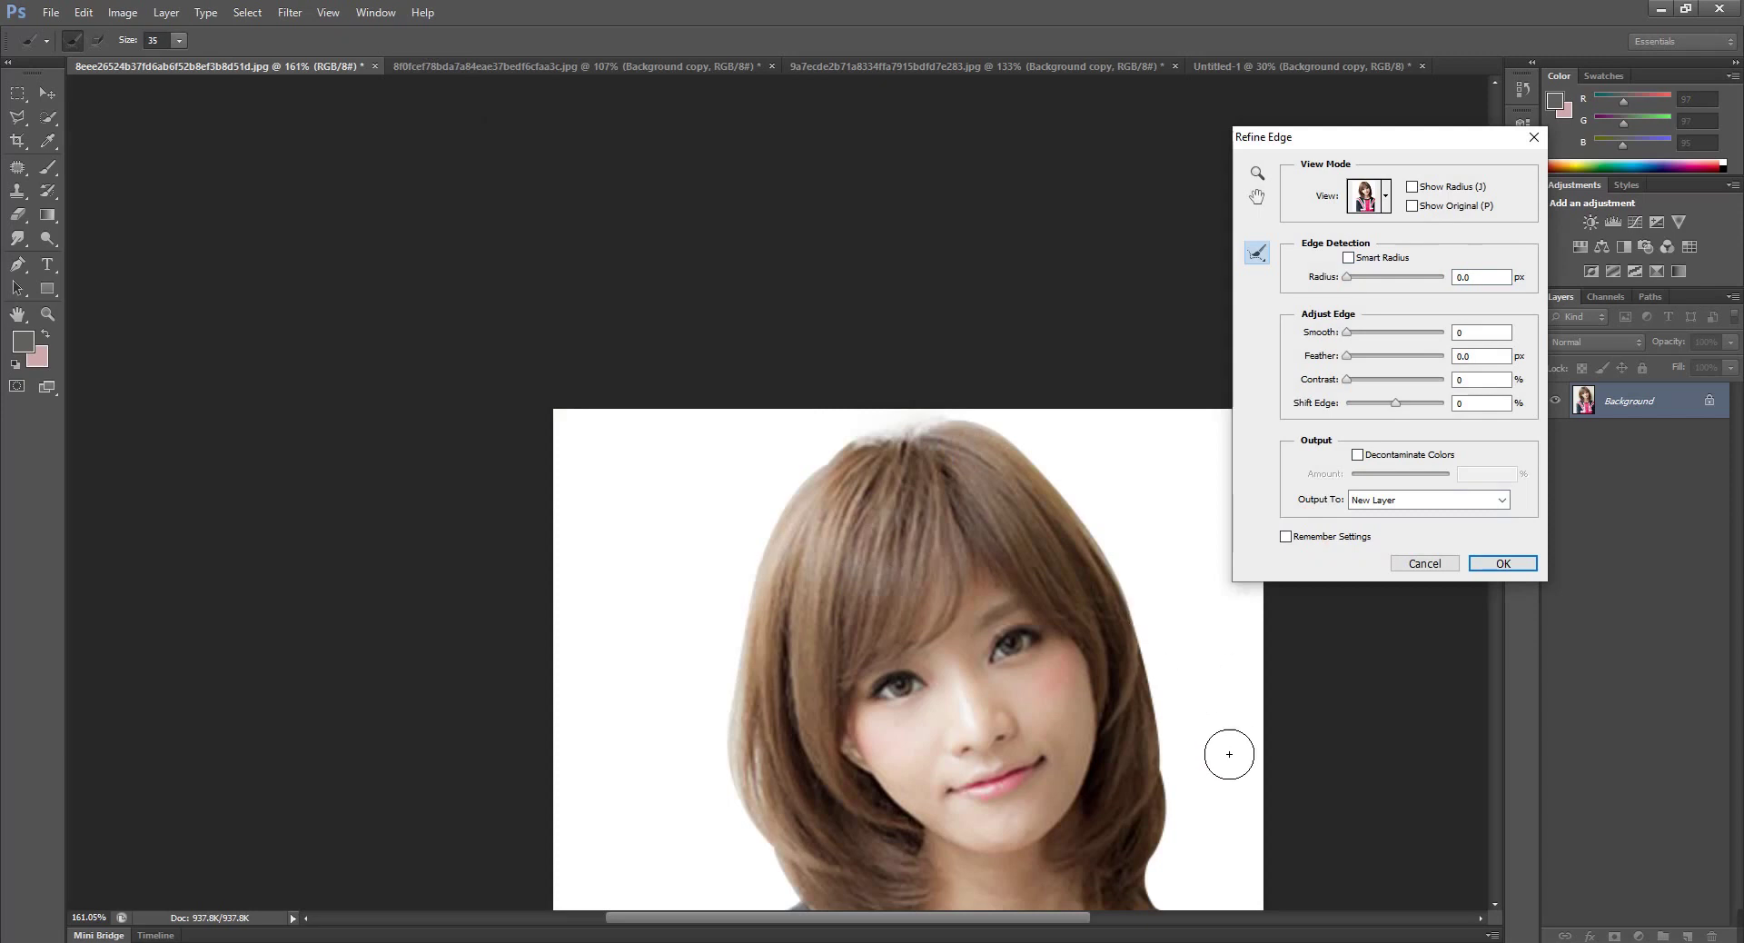
{"action": "left_click_drag", "start_coordinate": [1181, 667], "coordinate": [1189, 909]}
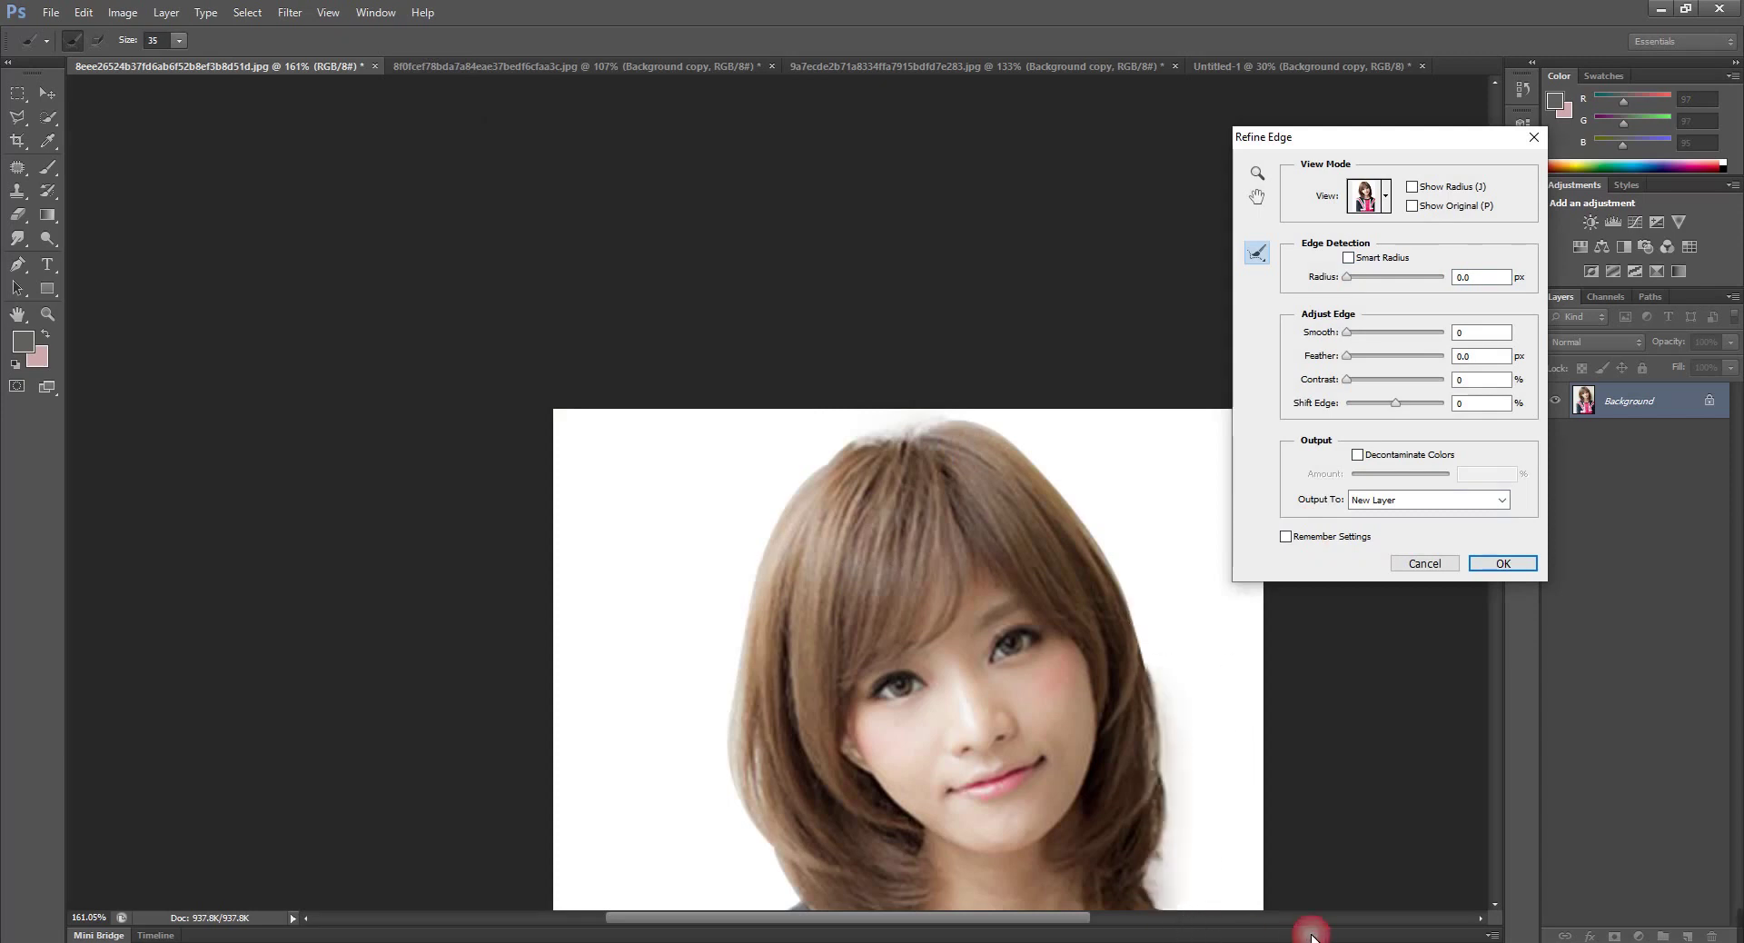
{"action": "left_click_drag", "start_coordinate": [804, 904], "coordinate": [759, 733]}
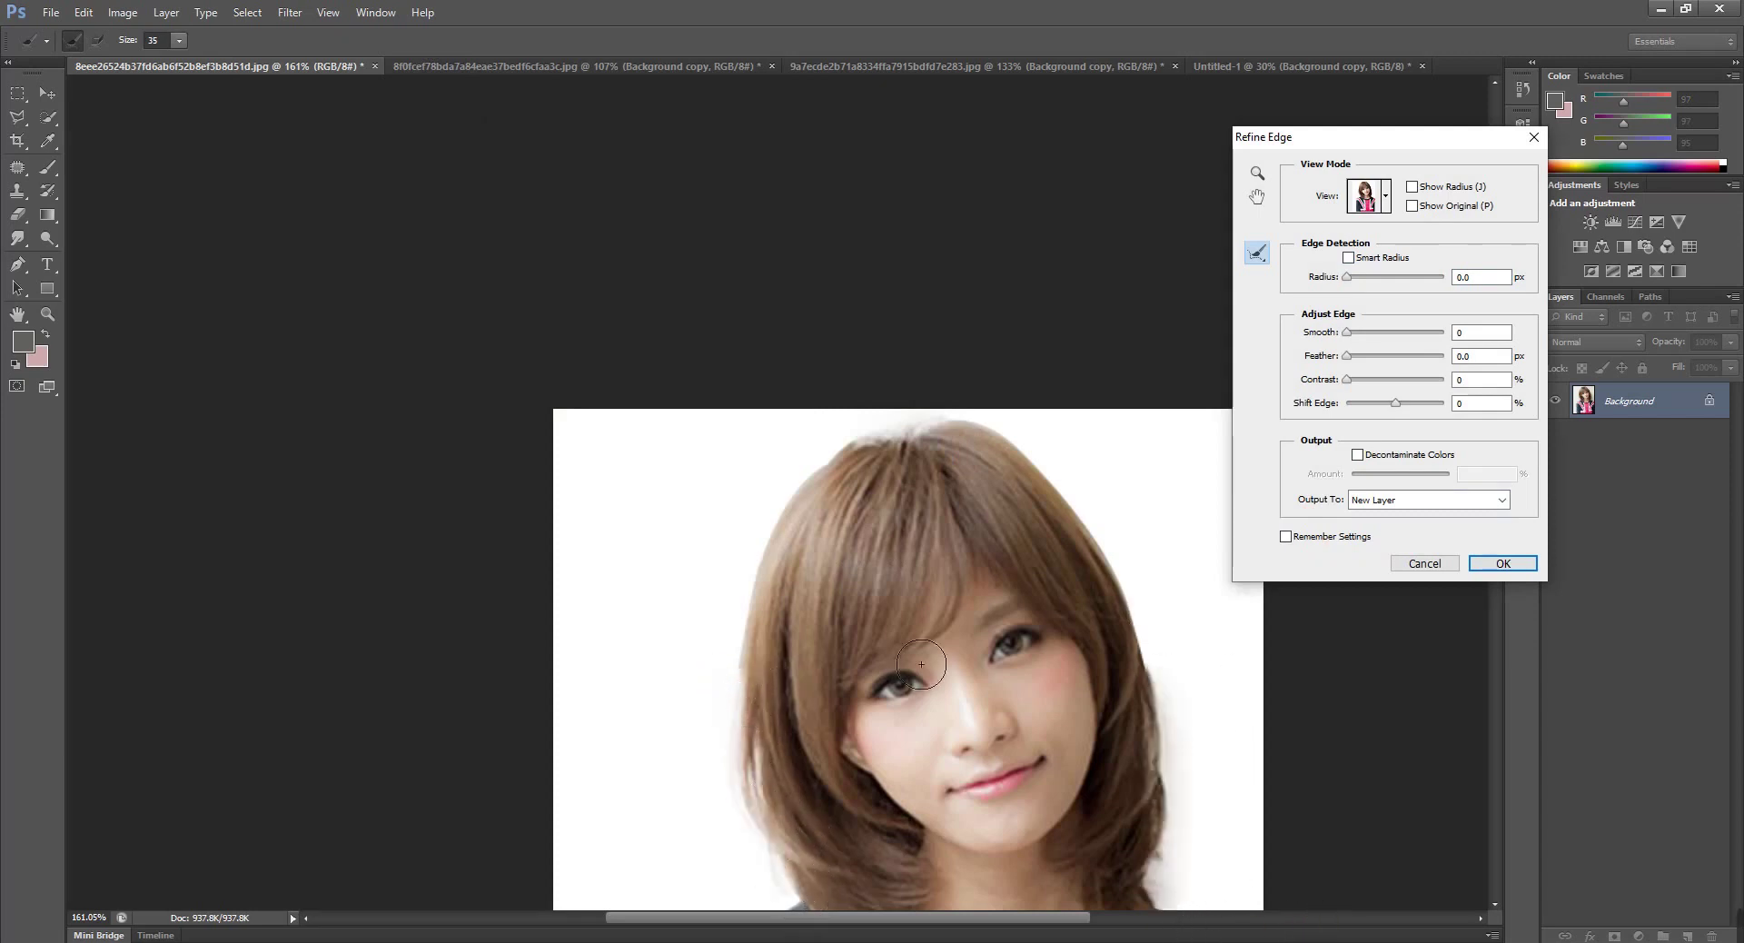
{"action": "left_click", "coordinate": [1443, 501]}
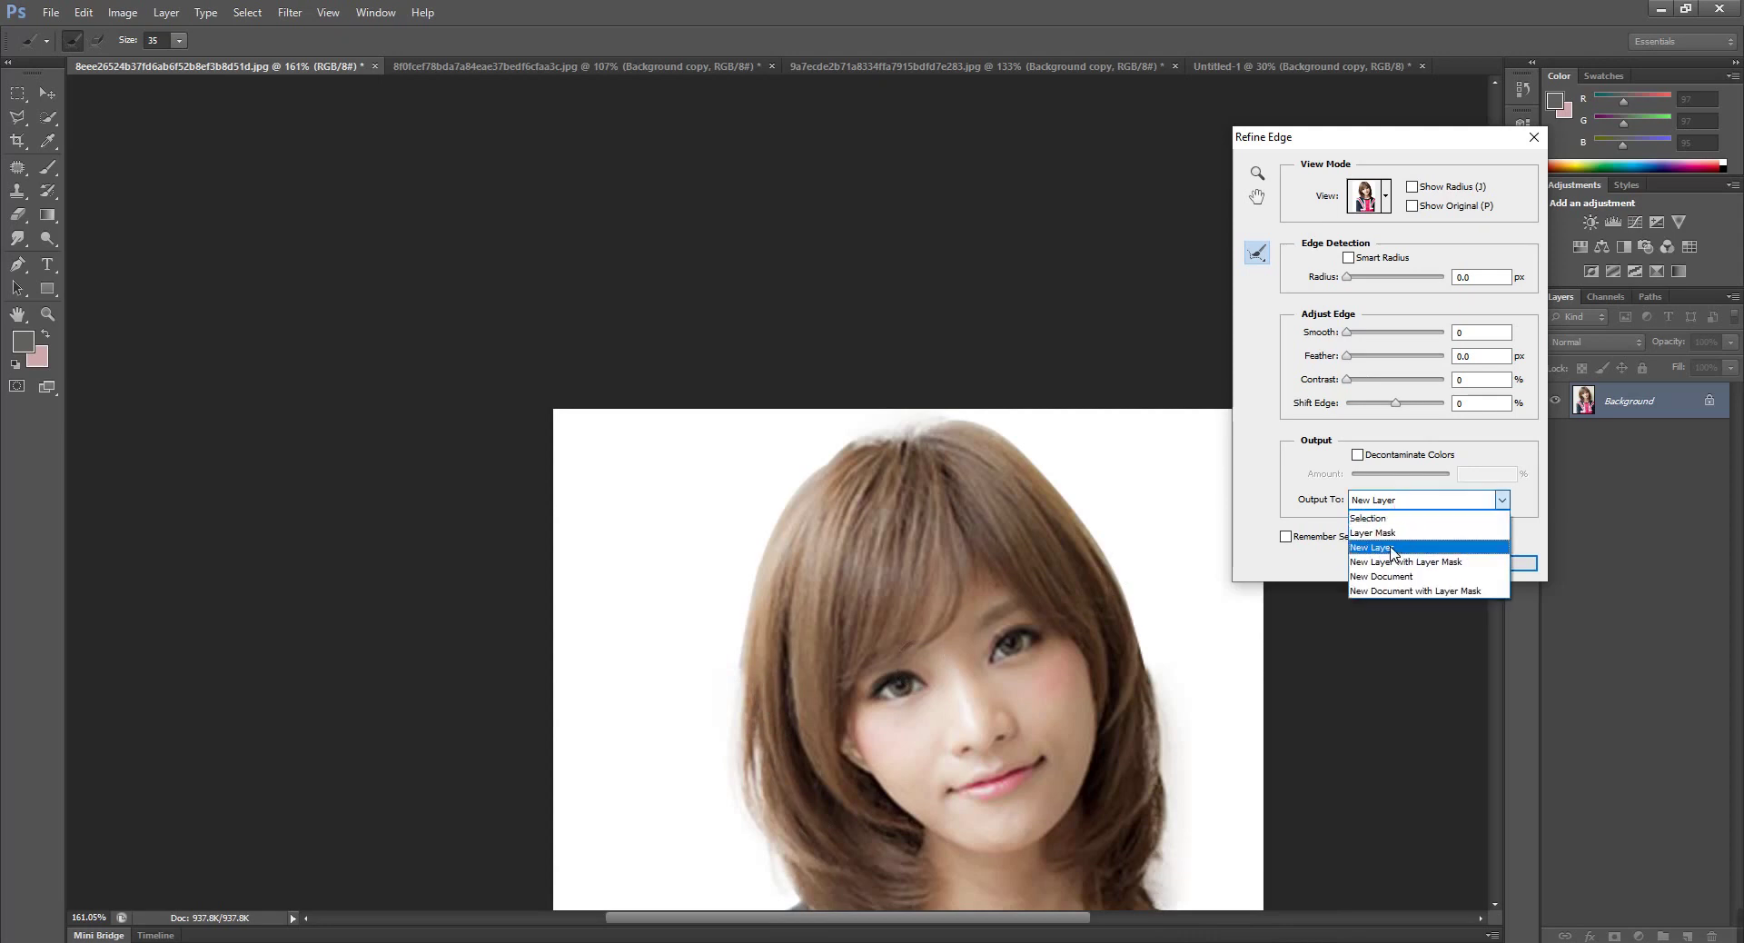
{"action": "left_click", "coordinate": [1392, 548]}
{"action": "left_click", "coordinate": [1516, 563]}
{"action": "scroll", "coordinate": [975, 363], "scroll_direction": "down", "scroll_amount": 1}
Drag the sweater girl cut-out into Untitled-1 and flip it horizontally
{"action": "scroll", "coordinate": [957, 371], "scroll_direction": "down", "scroll_amount": 4}
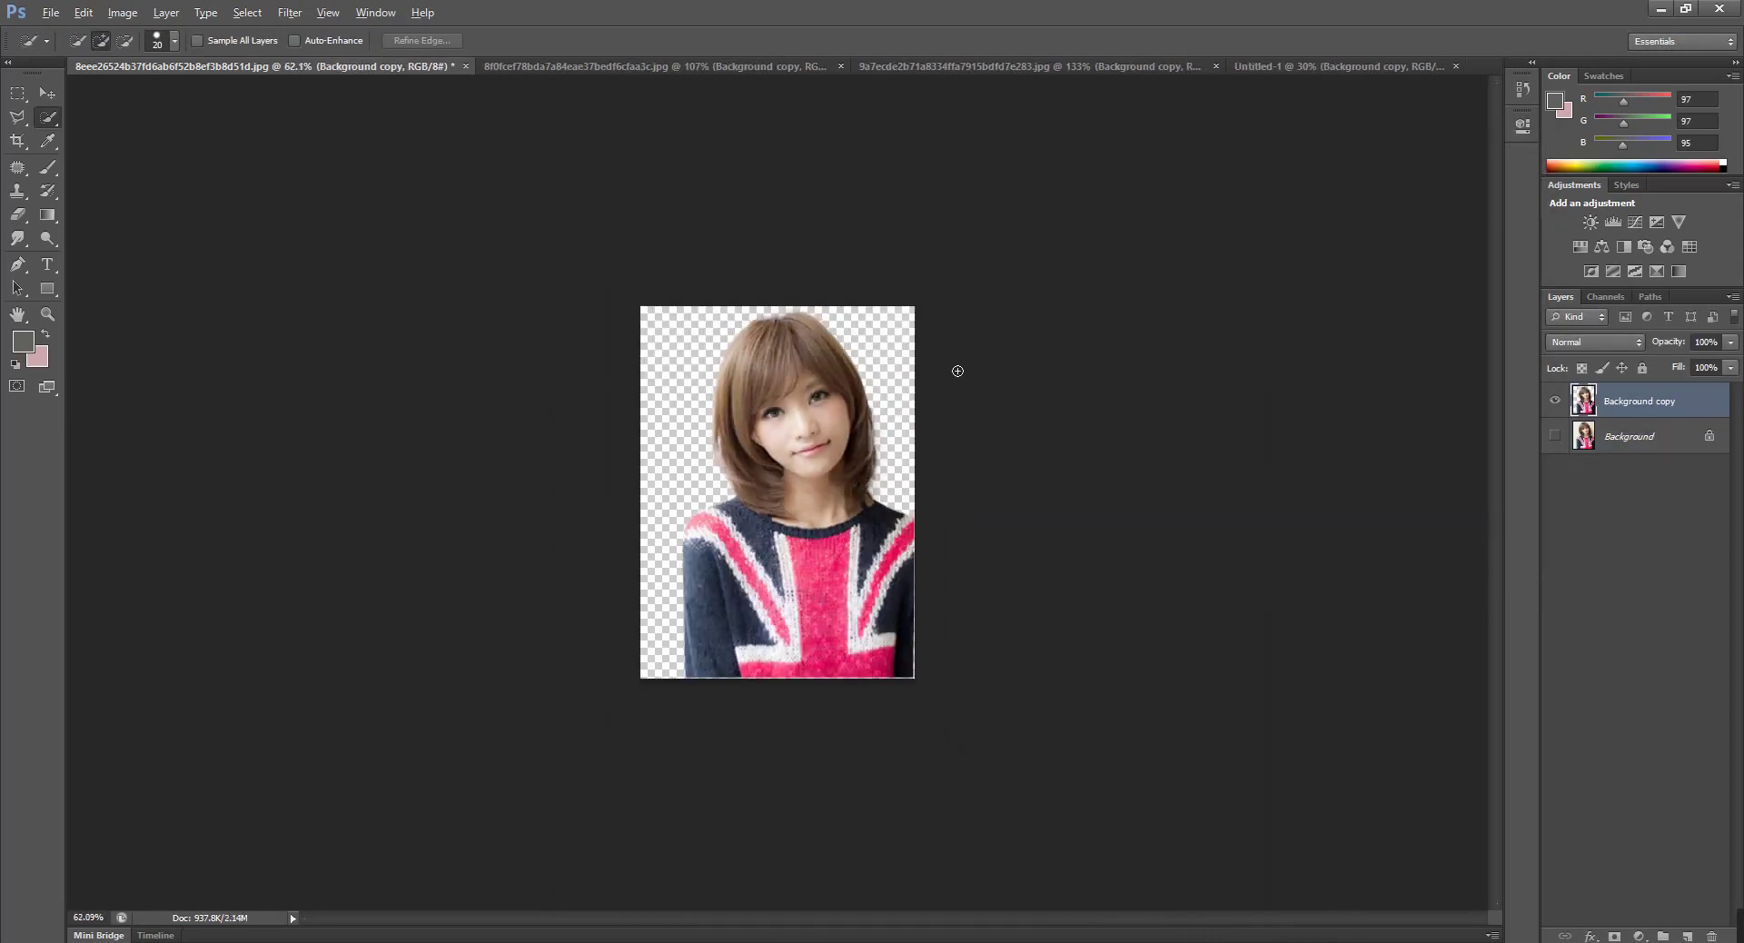
{"action": "scroll", "coordinate": [958, 370], "scroll_direction": "up", "scroll_amount": 1}
{"action": "left_click", "coordinate": [48, 93]}
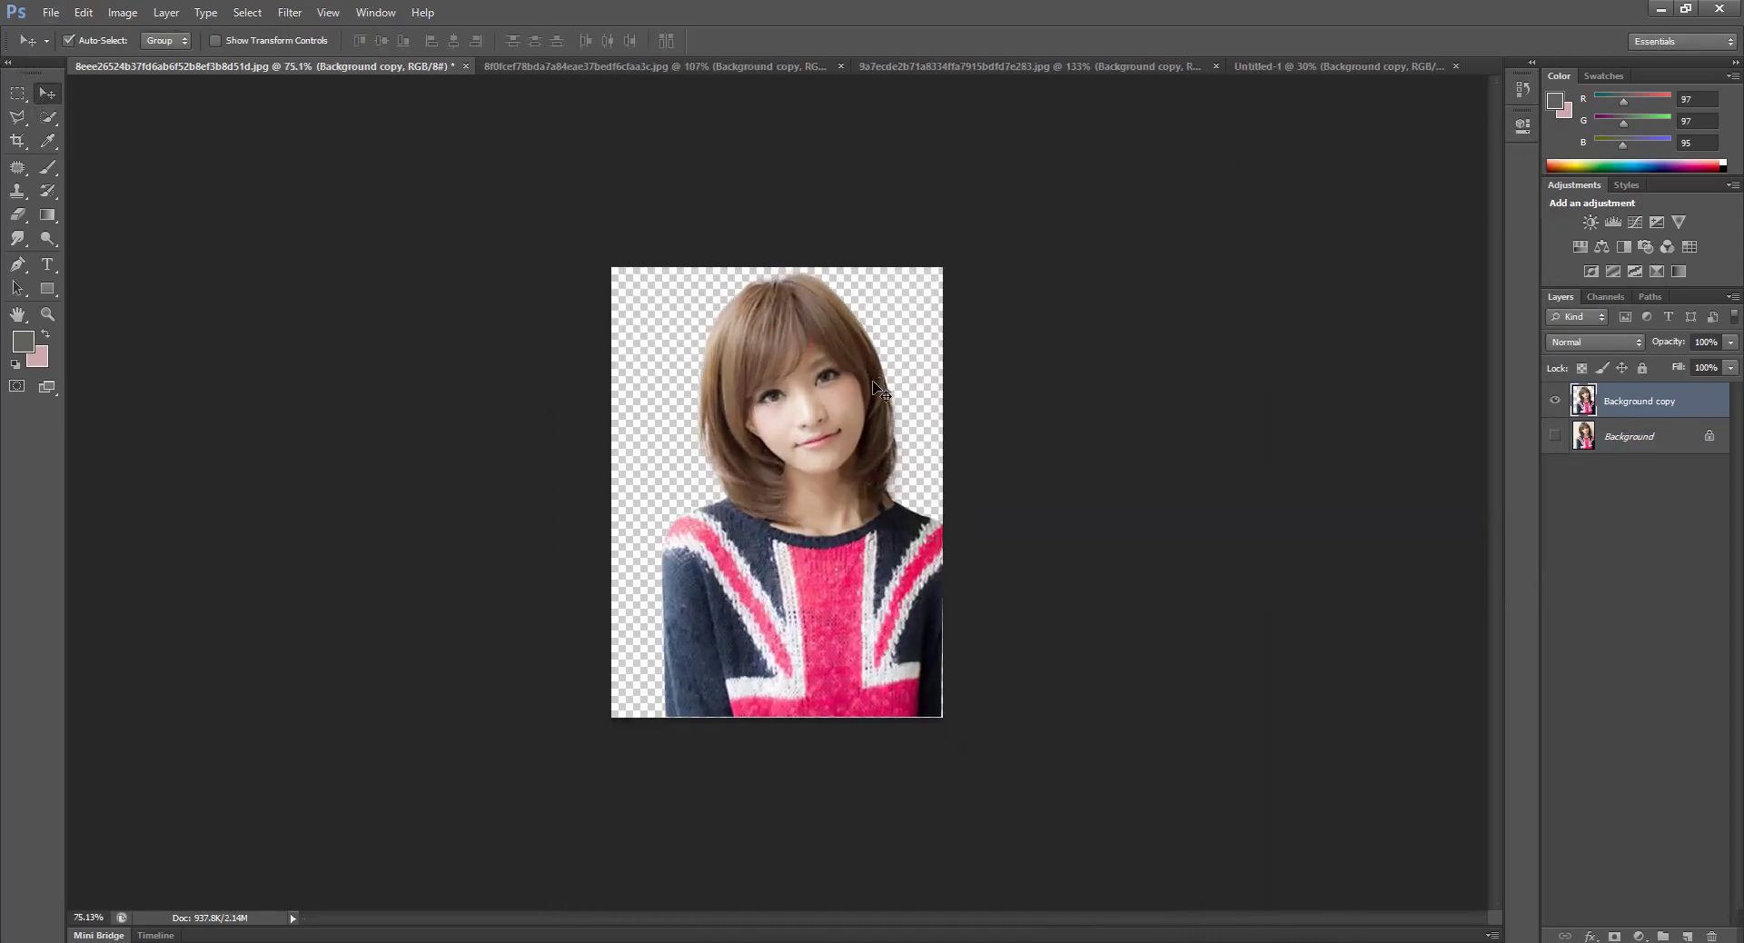
{"action": "mouse_move", "coordinate": [879, 390]}
{"action": "left_mouse_down"}
{"action": "mouse_move", "coordinate": [514, 468]}
{"action": "mouse_move", "coordinate": [596, 677]}
{"action": "left_mouse_up"}
{"action": "left_click", "coordinate": [81, 13]}
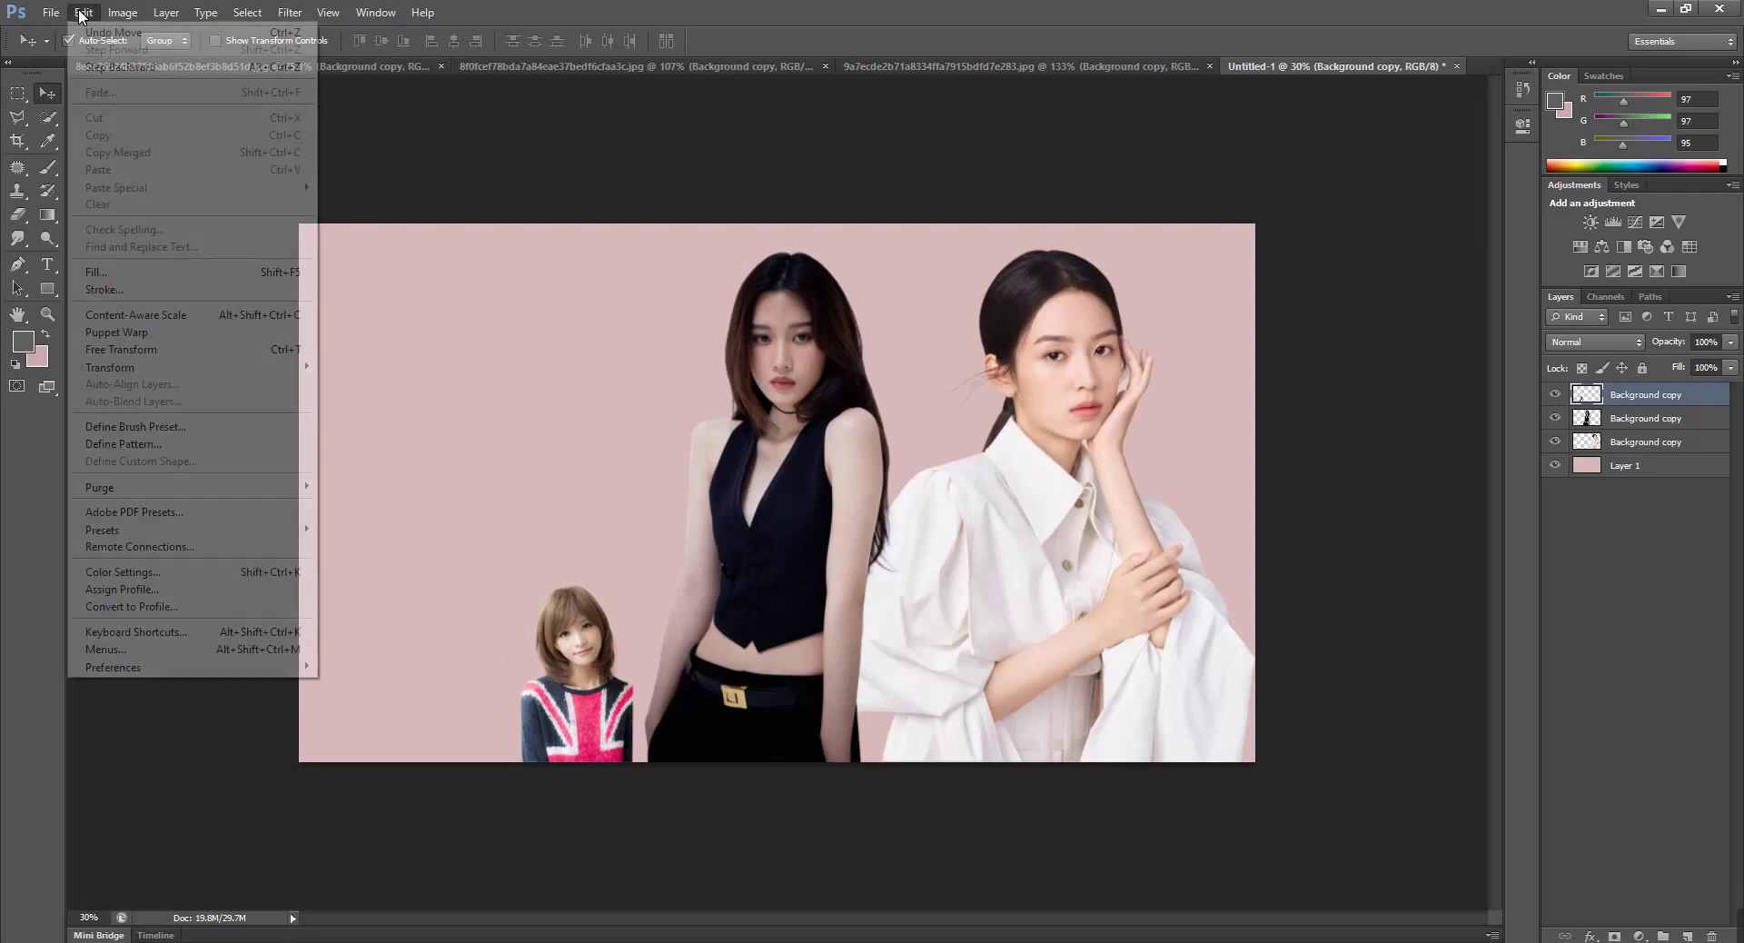
{"action": "mouse_move", "coordinate": [109, 367]}
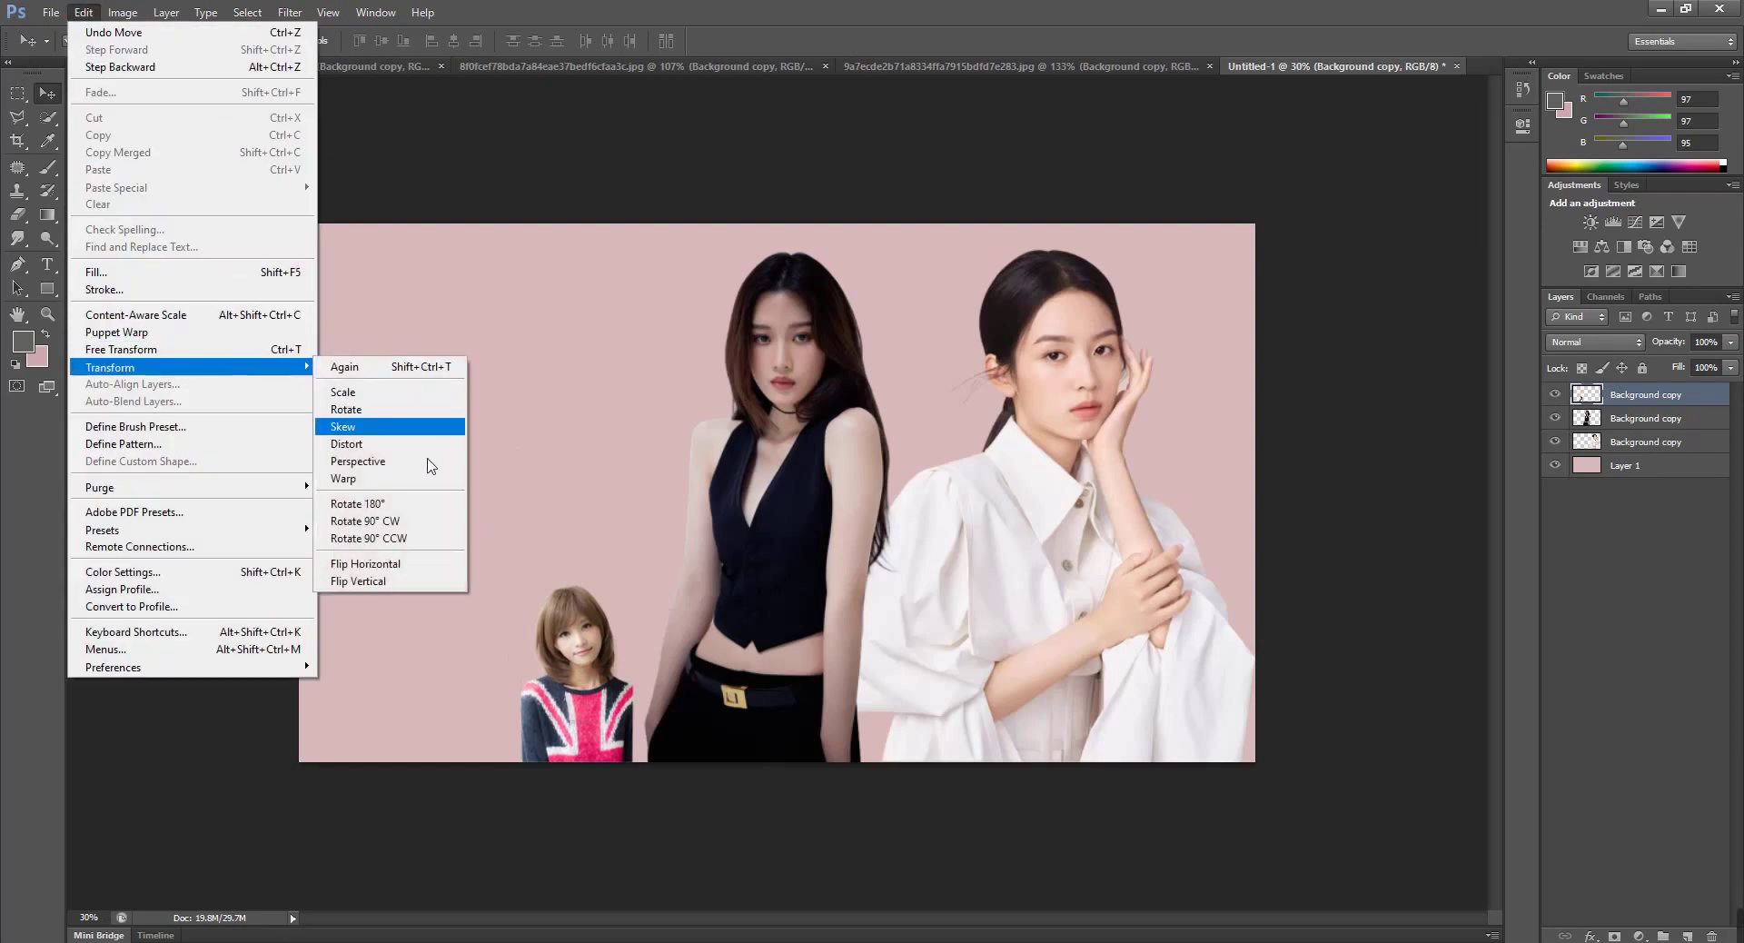
{"action": "left_click", "coordinate": [386, 564]}
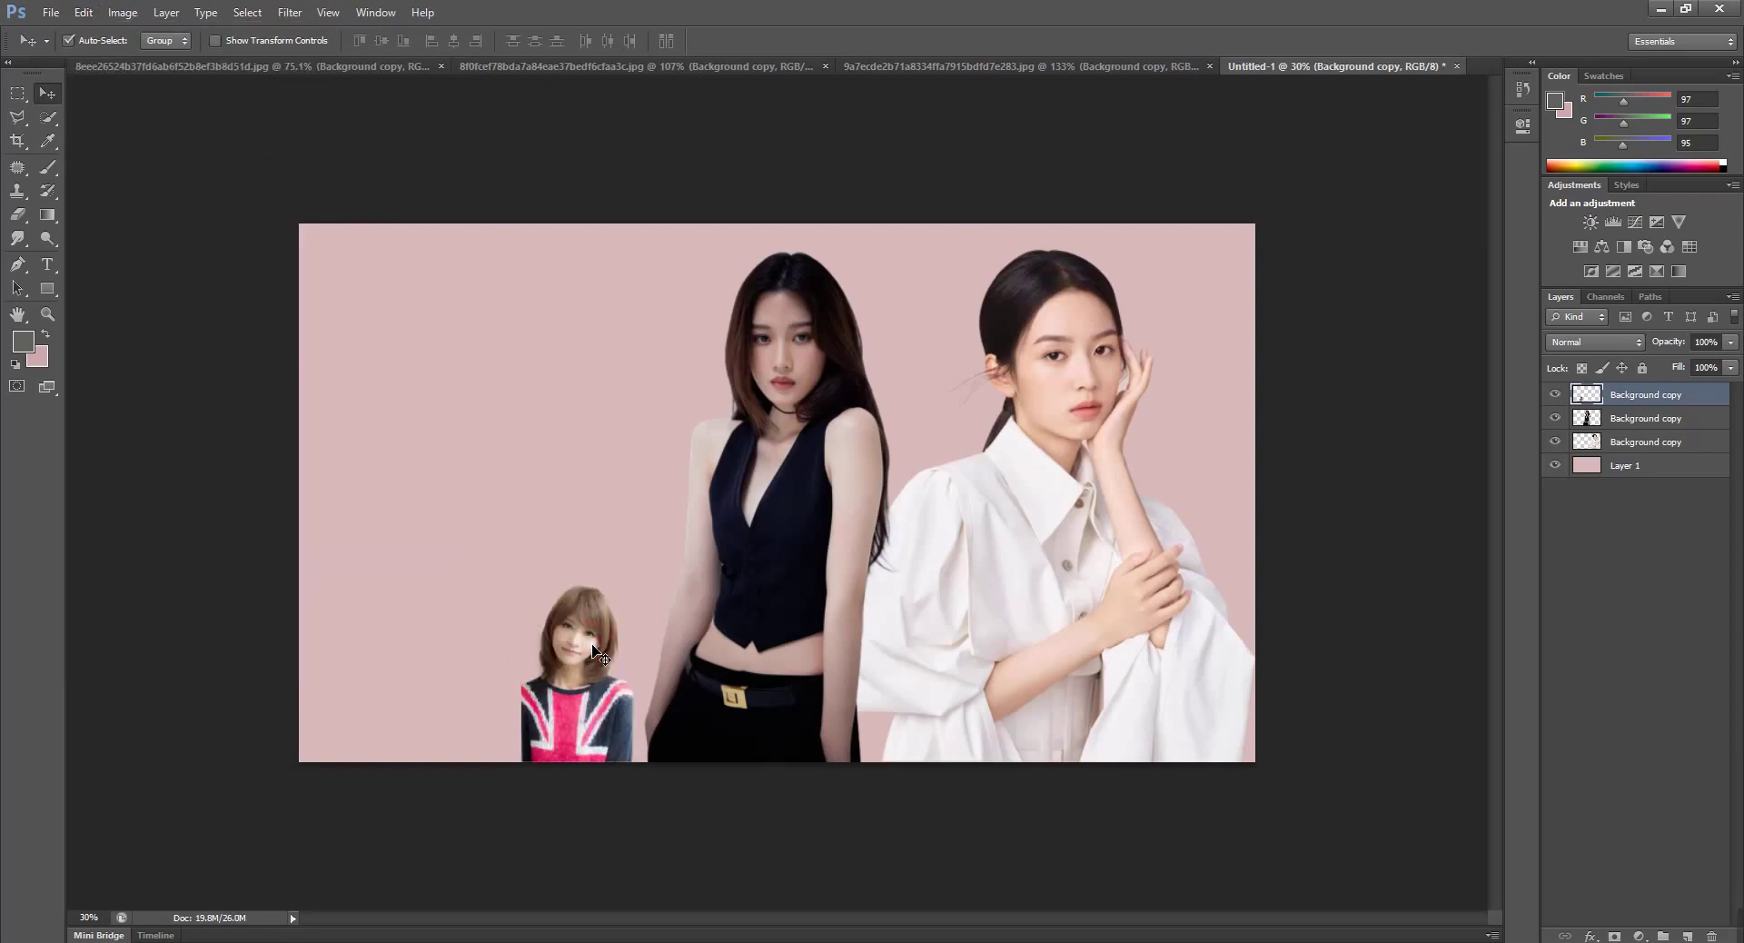
Scale the flipped girl up nearly threefold and settle her into the lower-left corner
{"action": "key", "text": "ctrl+t"}
{"action": "left_click_drag", "start_coordinate": [524, 589], "coordinate": [182, 315]}
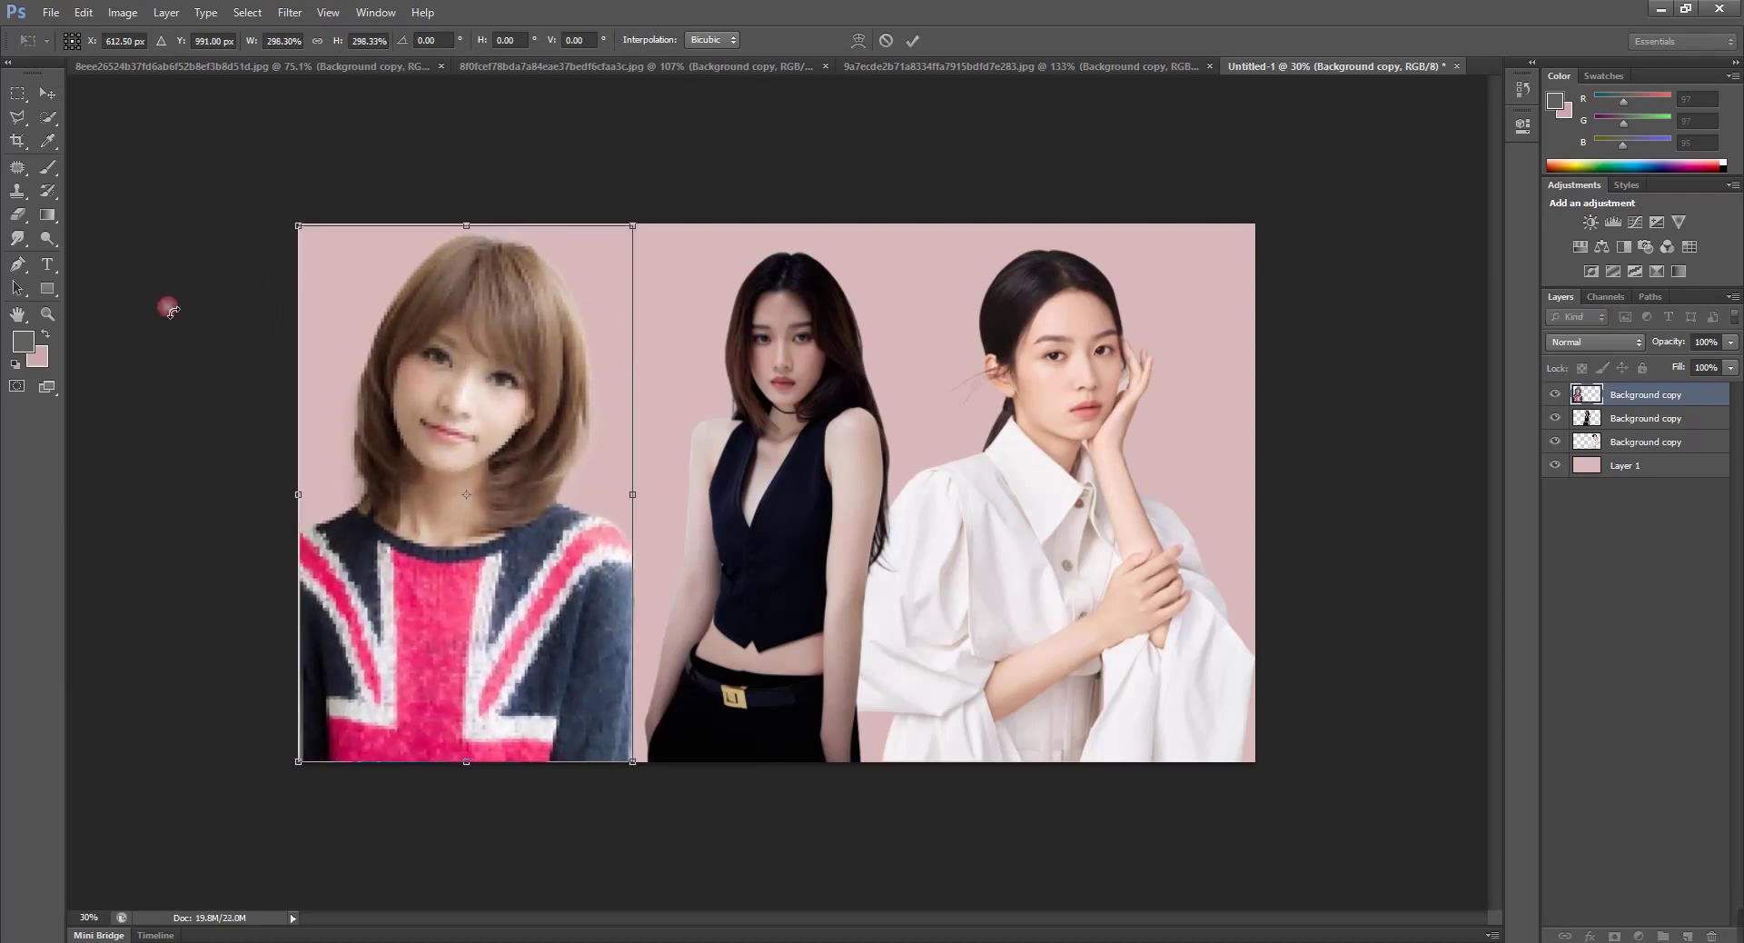
{"action": "key", "text": "Return"}
{"action": "left_click_drag", "start_coordinate": [525, 493], "coordinate": [536, 532]}
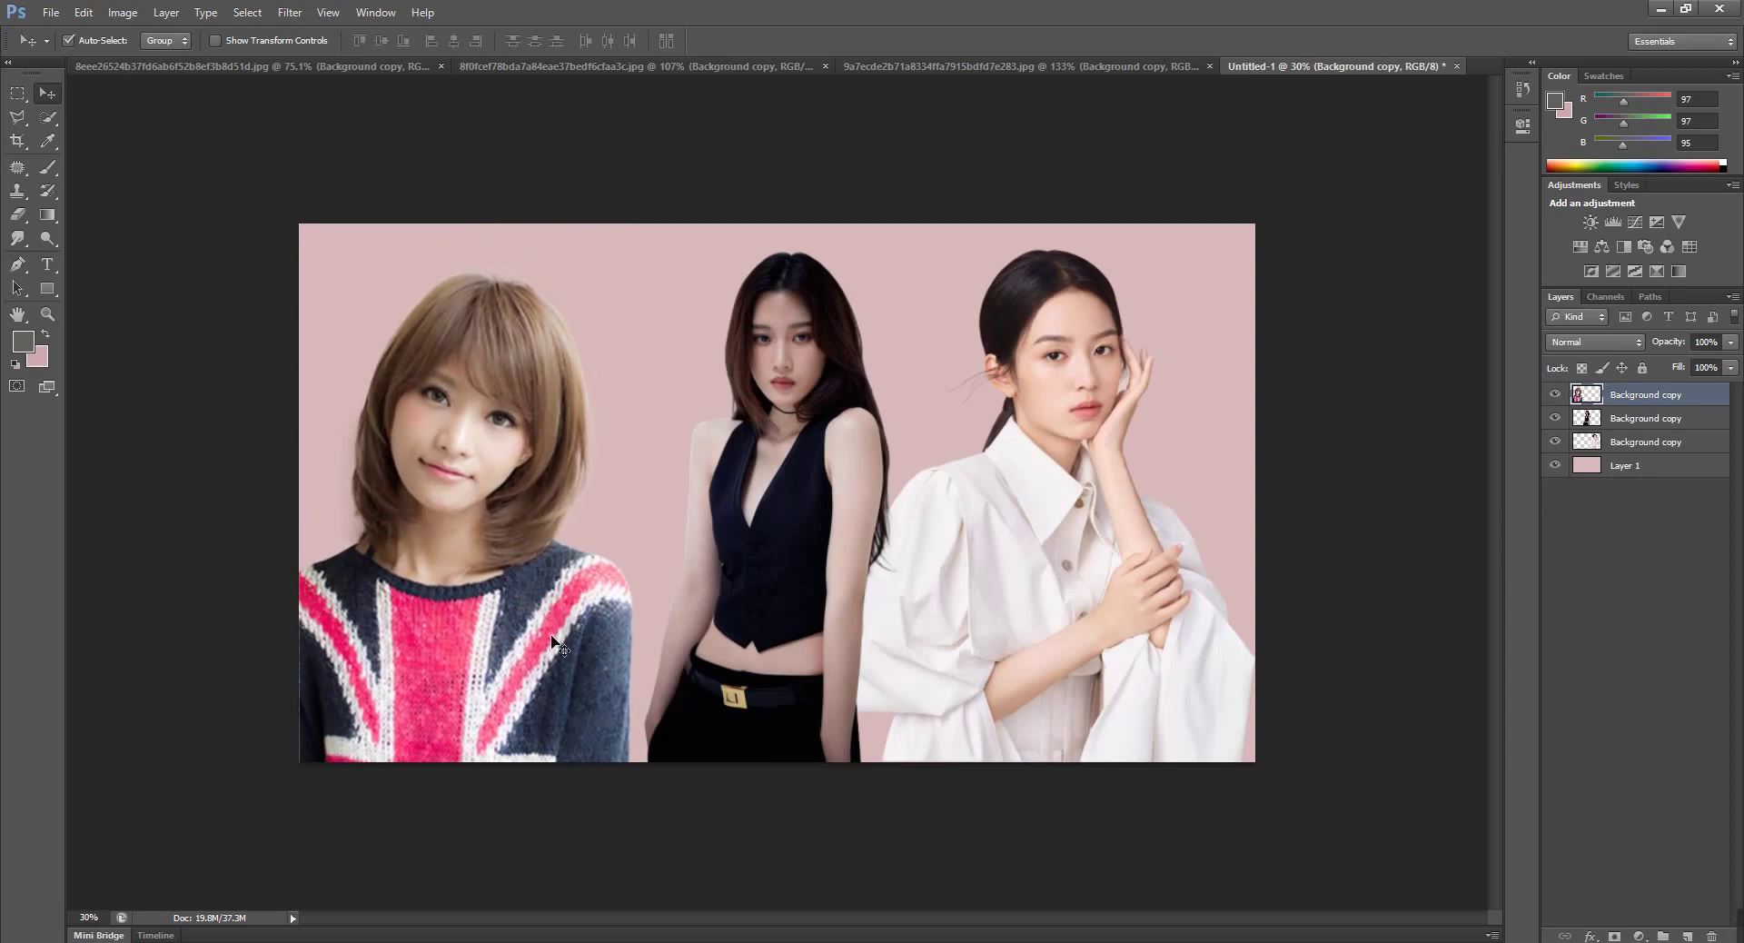
Nudge the middle girl left, then enlarge the left girl slightly and nudge her down
{"action": "left_click", "coordinate": [761, 621]}
{"action": "key", "text": "shift+Left"}
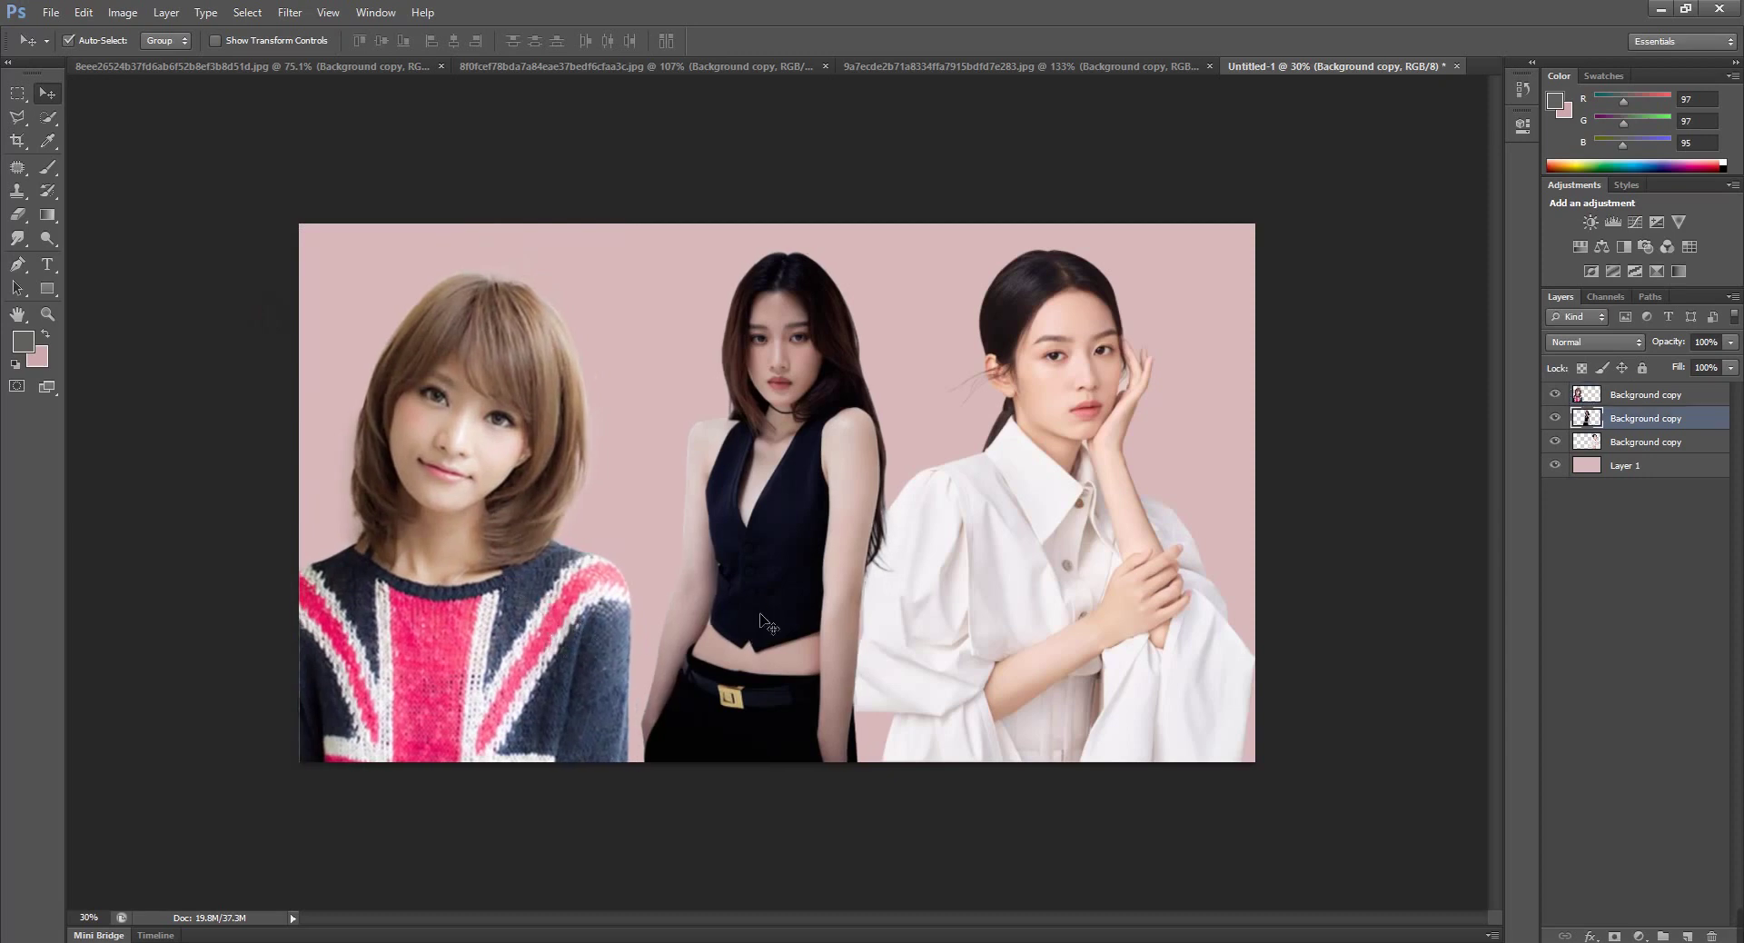
{"action": "key", "text": "shift+Left"}
{"action": "key", "text": "shift+Left"}
{"action": "key", "text": "shift+Left"}
{"action": "key", "text": "shift+Left"}
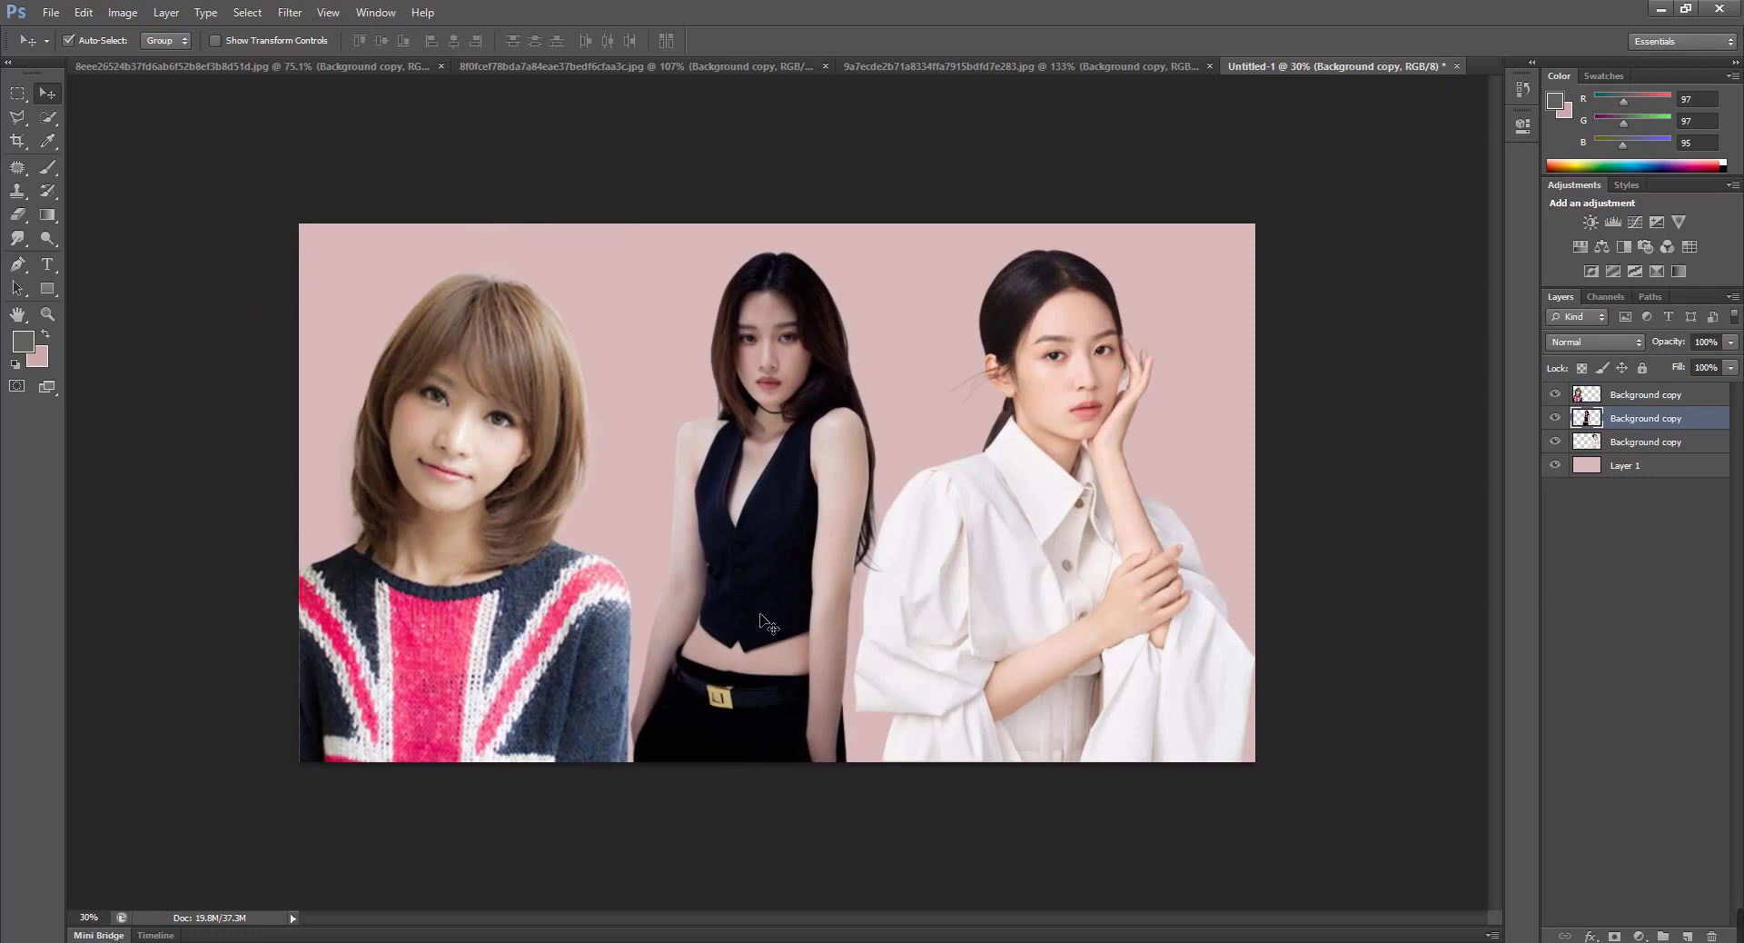
{"action": "left_click", "coordinate": [459, 451]}
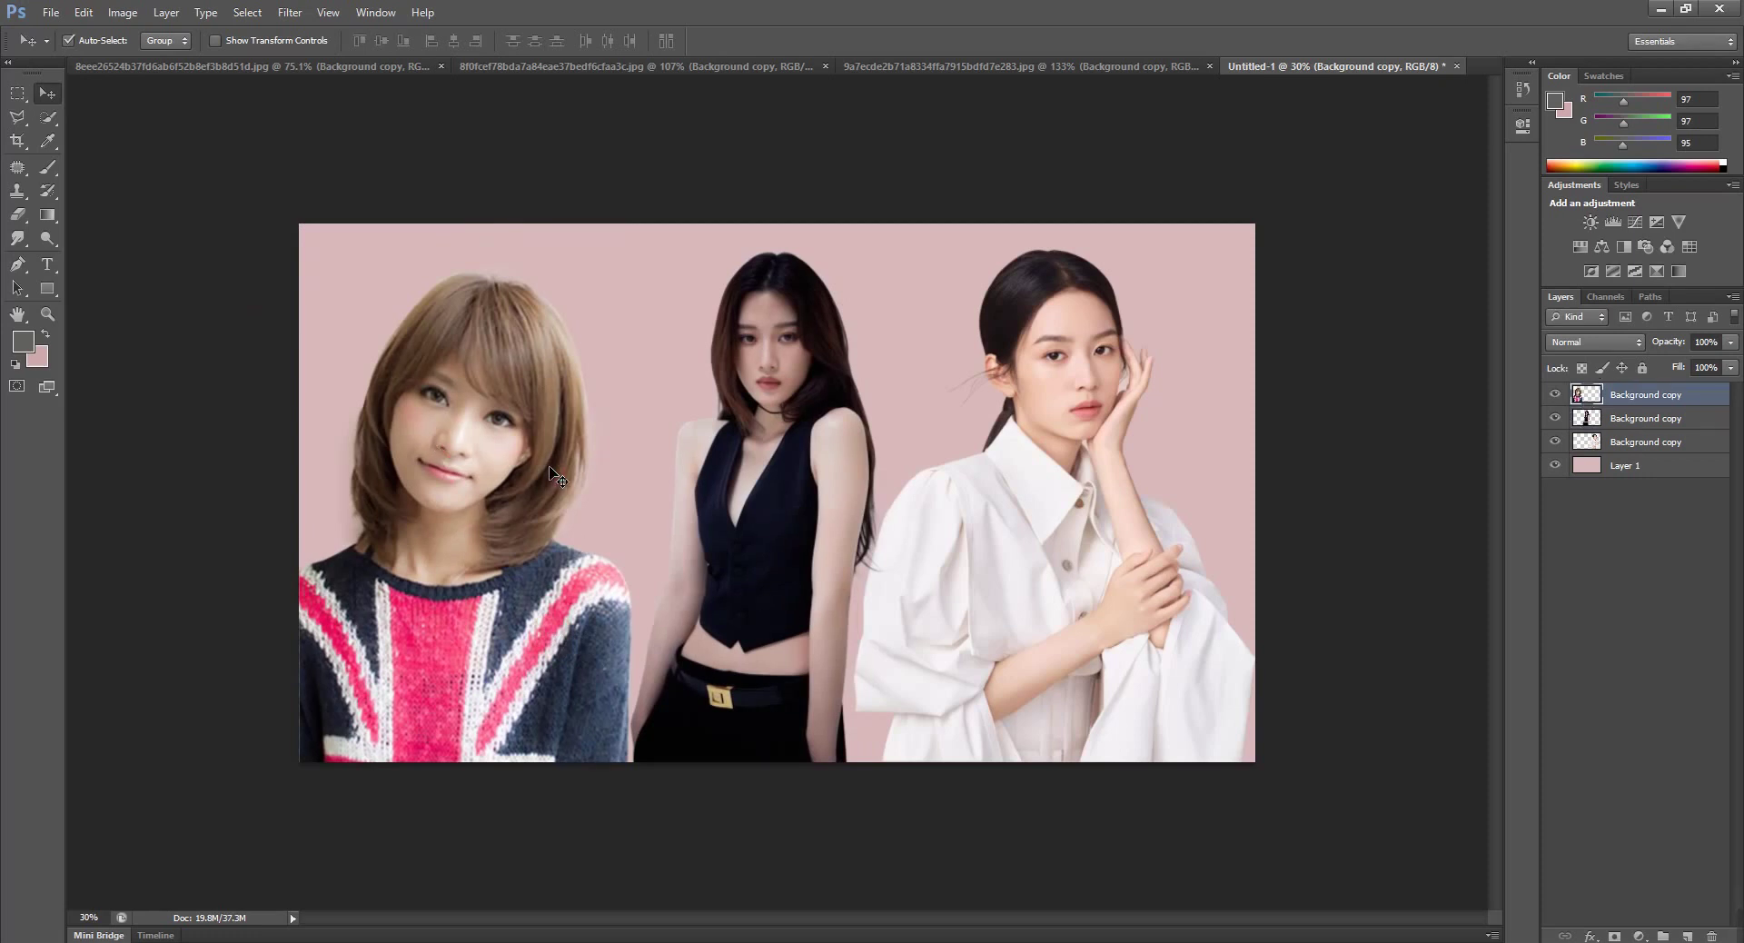
{"action": "key", "text": "ctrl+t"}
{"action": "left_click_drag", "start_coordinate": [639, 270], "coordinate": [651, 245]}
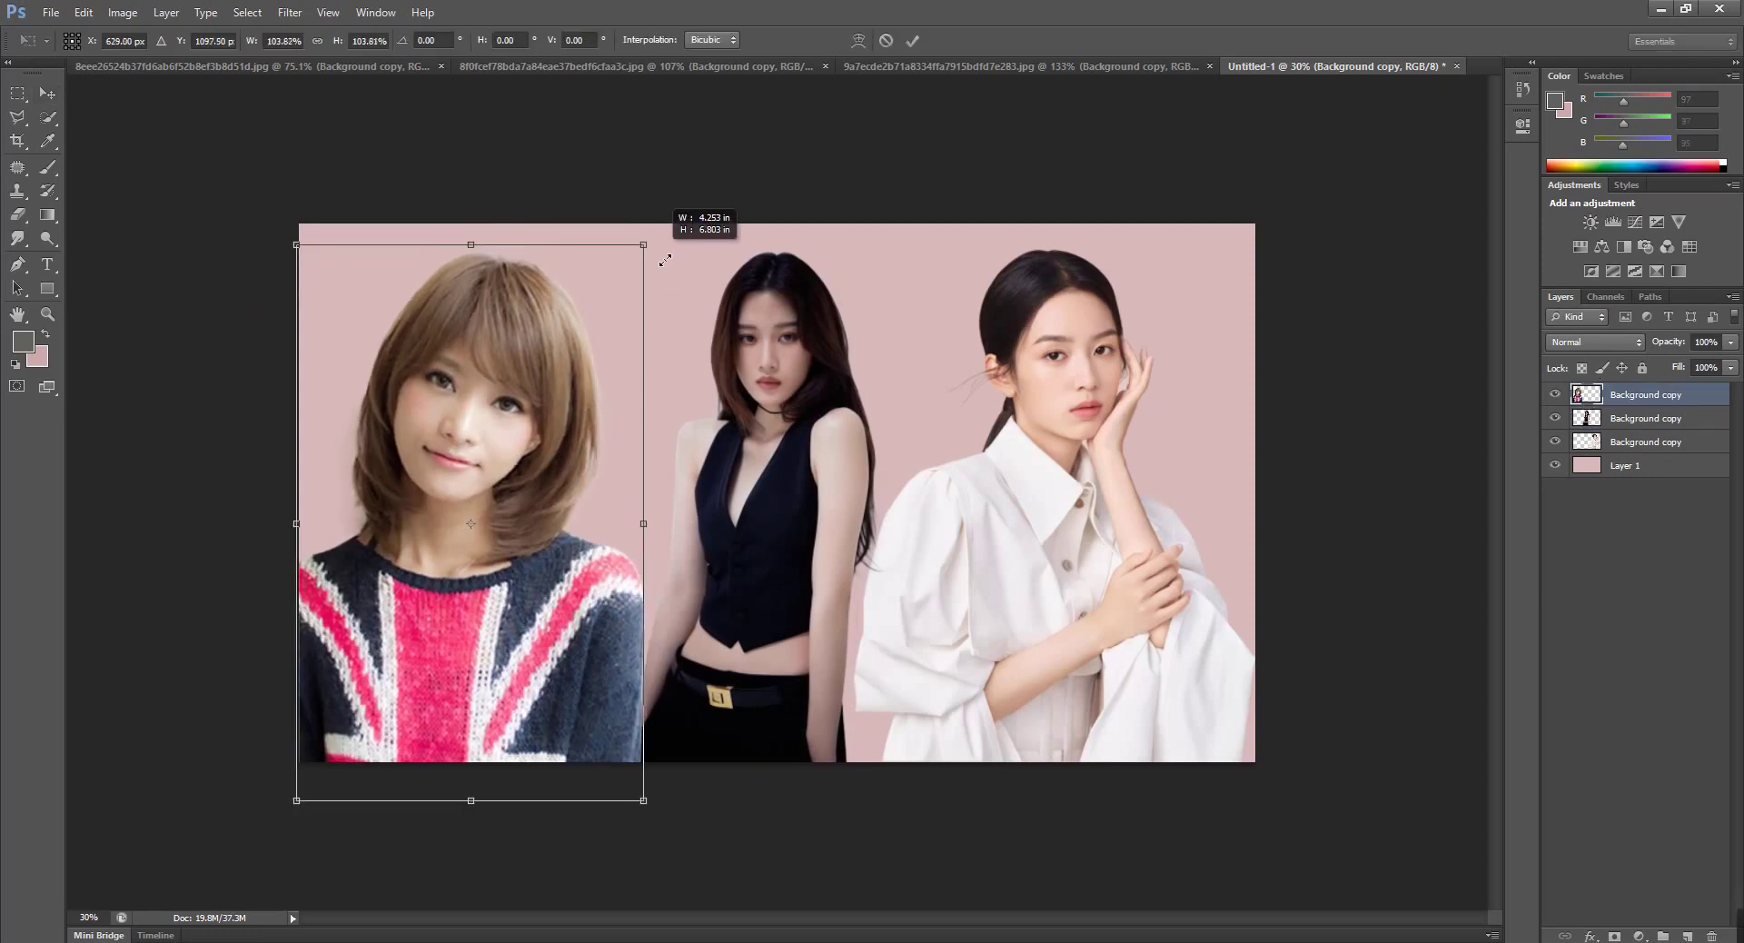
{"action": "key", "text": "Return"}
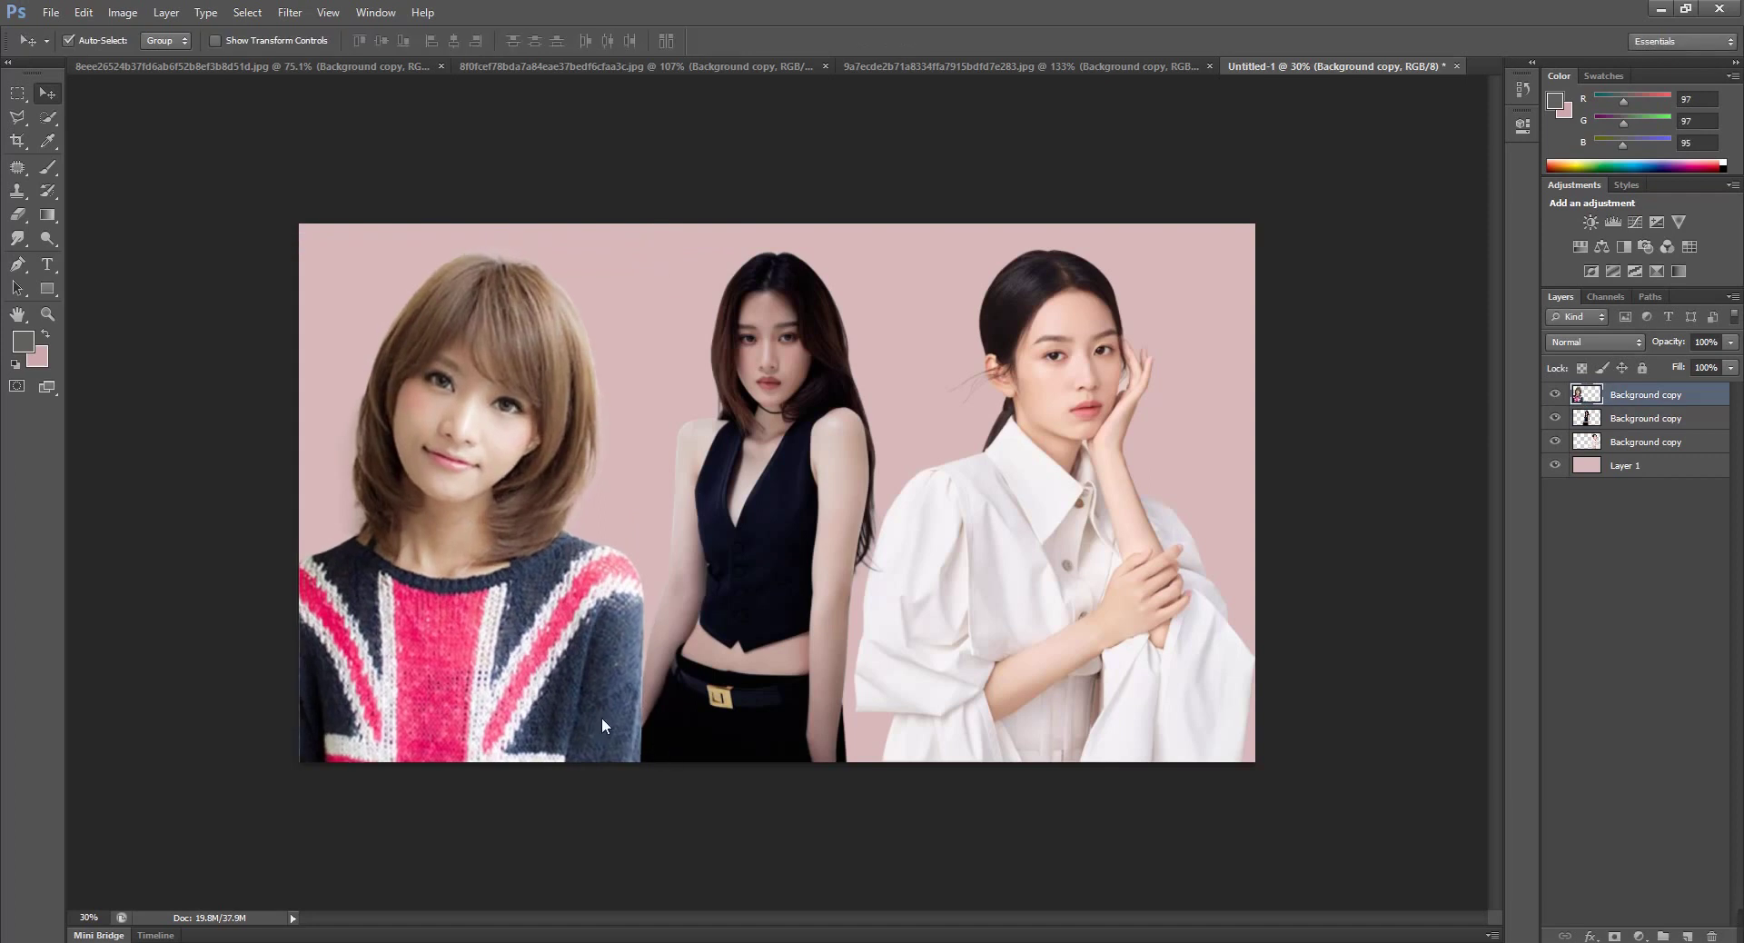
{"action": "key", "text": "shift+Down"}
{"action": "key", "text": "shift+Down"}
{"action": "key", "text": "shift+Down"}
Shift the right girl slightly right and down
{"action": "left_click", "coordinate": [810, 548]}
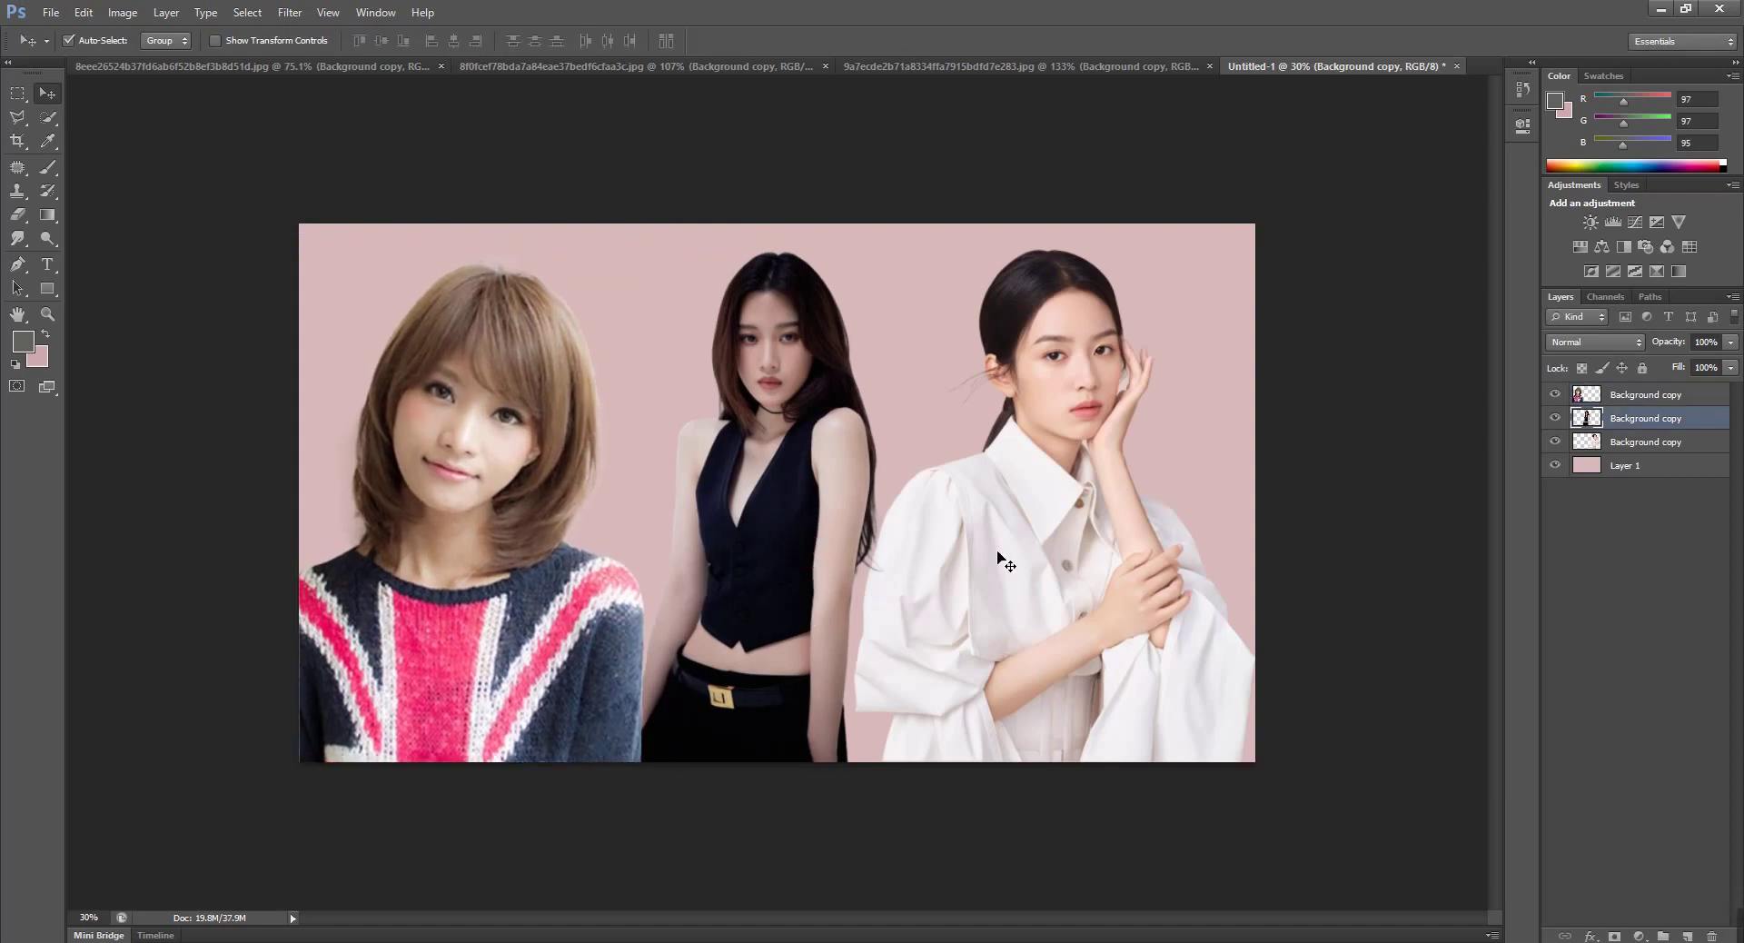
{"action": "left_click_drag", "start_coordinate": [1001, 527], "coordinate": [1027, 548]}
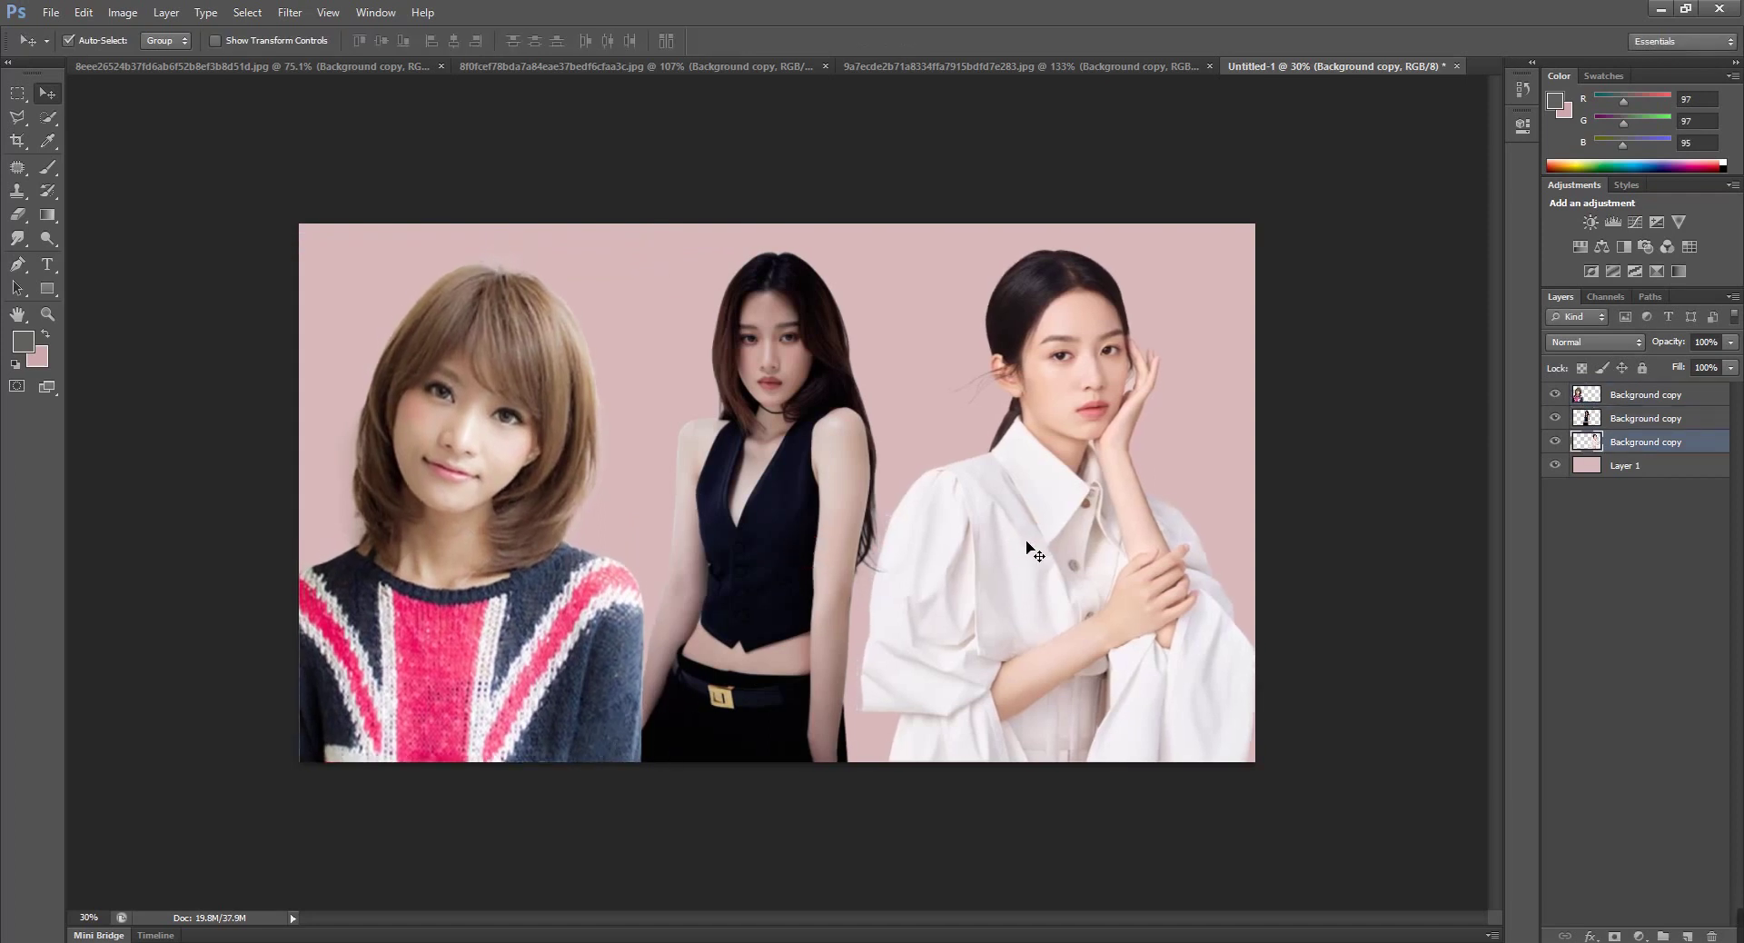
{"action": "scroll", "coordinate": [869, 500], "scroll_direction": "down", "scroll_amount": 3}
{"action": "scroll", "coordinate": [754, 582], "scroll_direction": "up", "scroll_amount": 1}
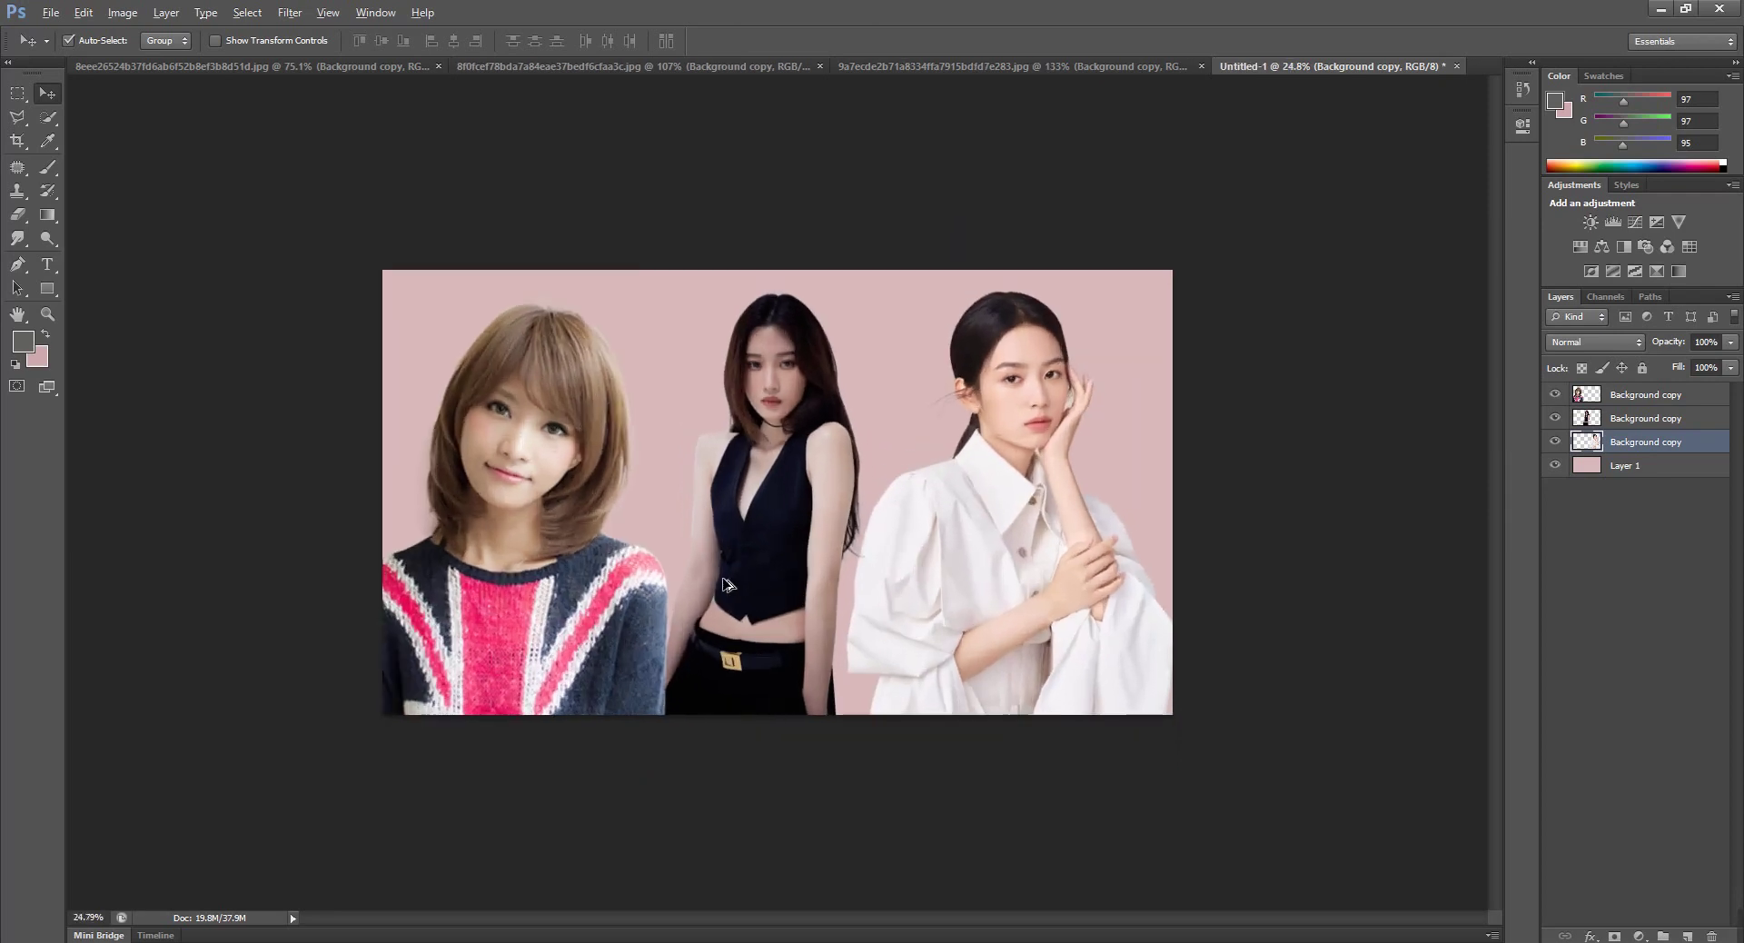
{"action": "scroll", "coordinate": [727, 584], "scroll_direction": "up", "scroll_amount": 1}
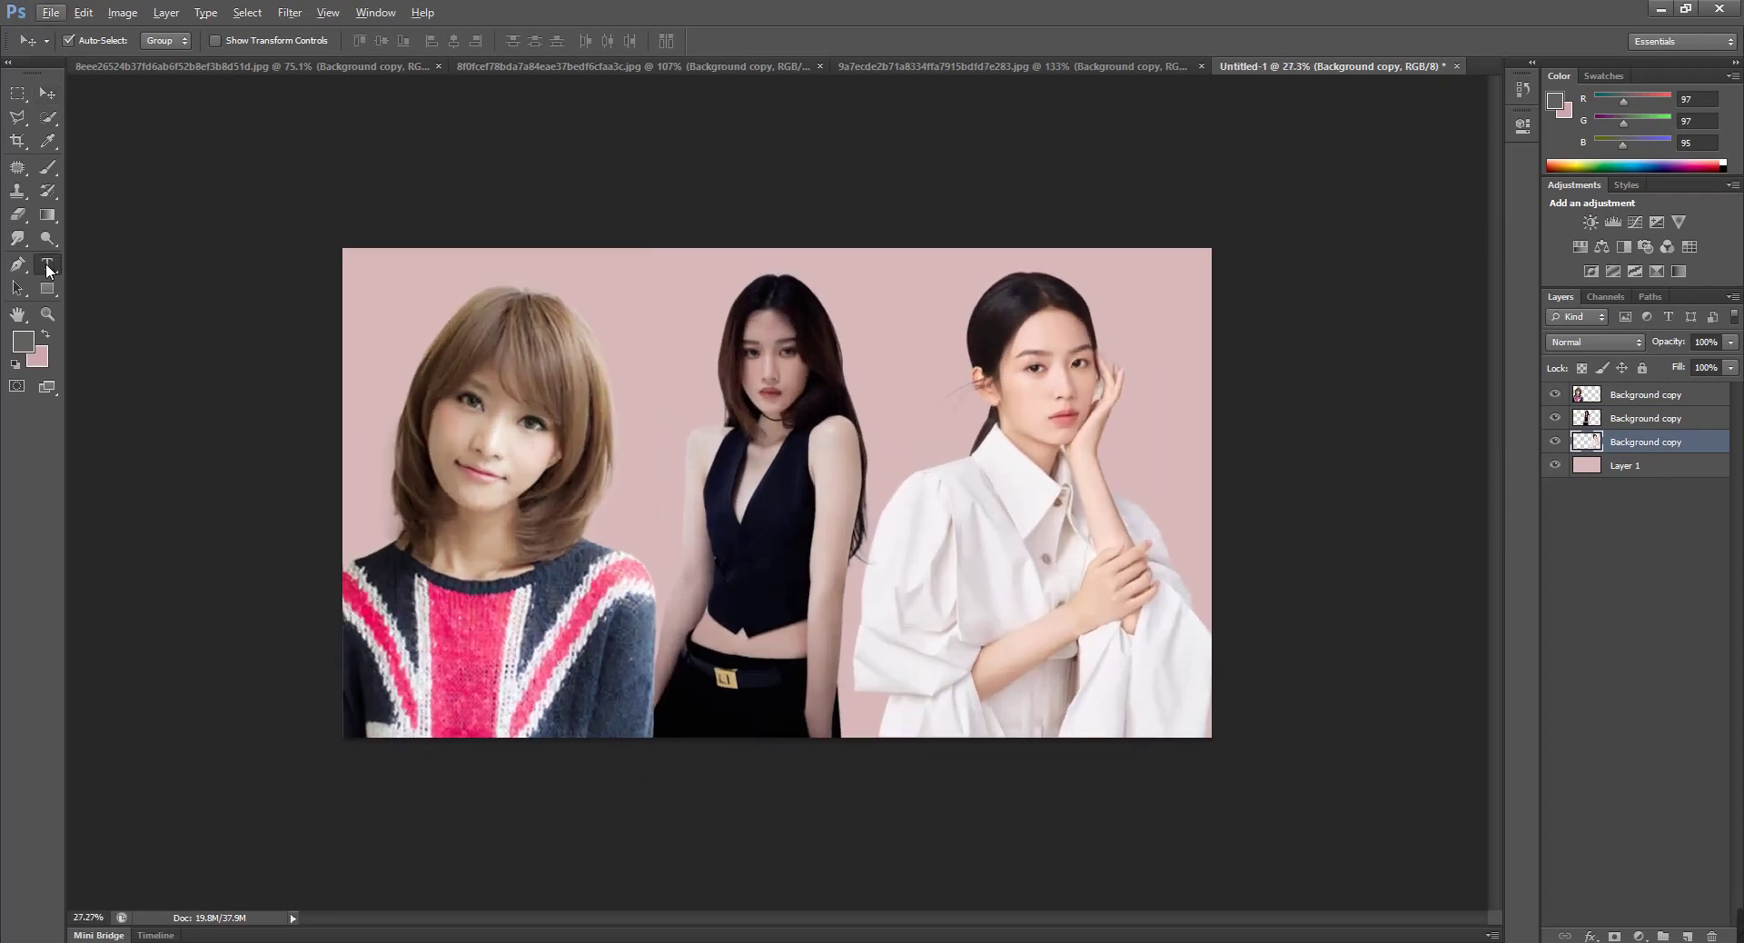
Add the white 'Lesson 19' text line near the bottom of the canvas
{"action": "left_click", "coordinate": [49, 267]}
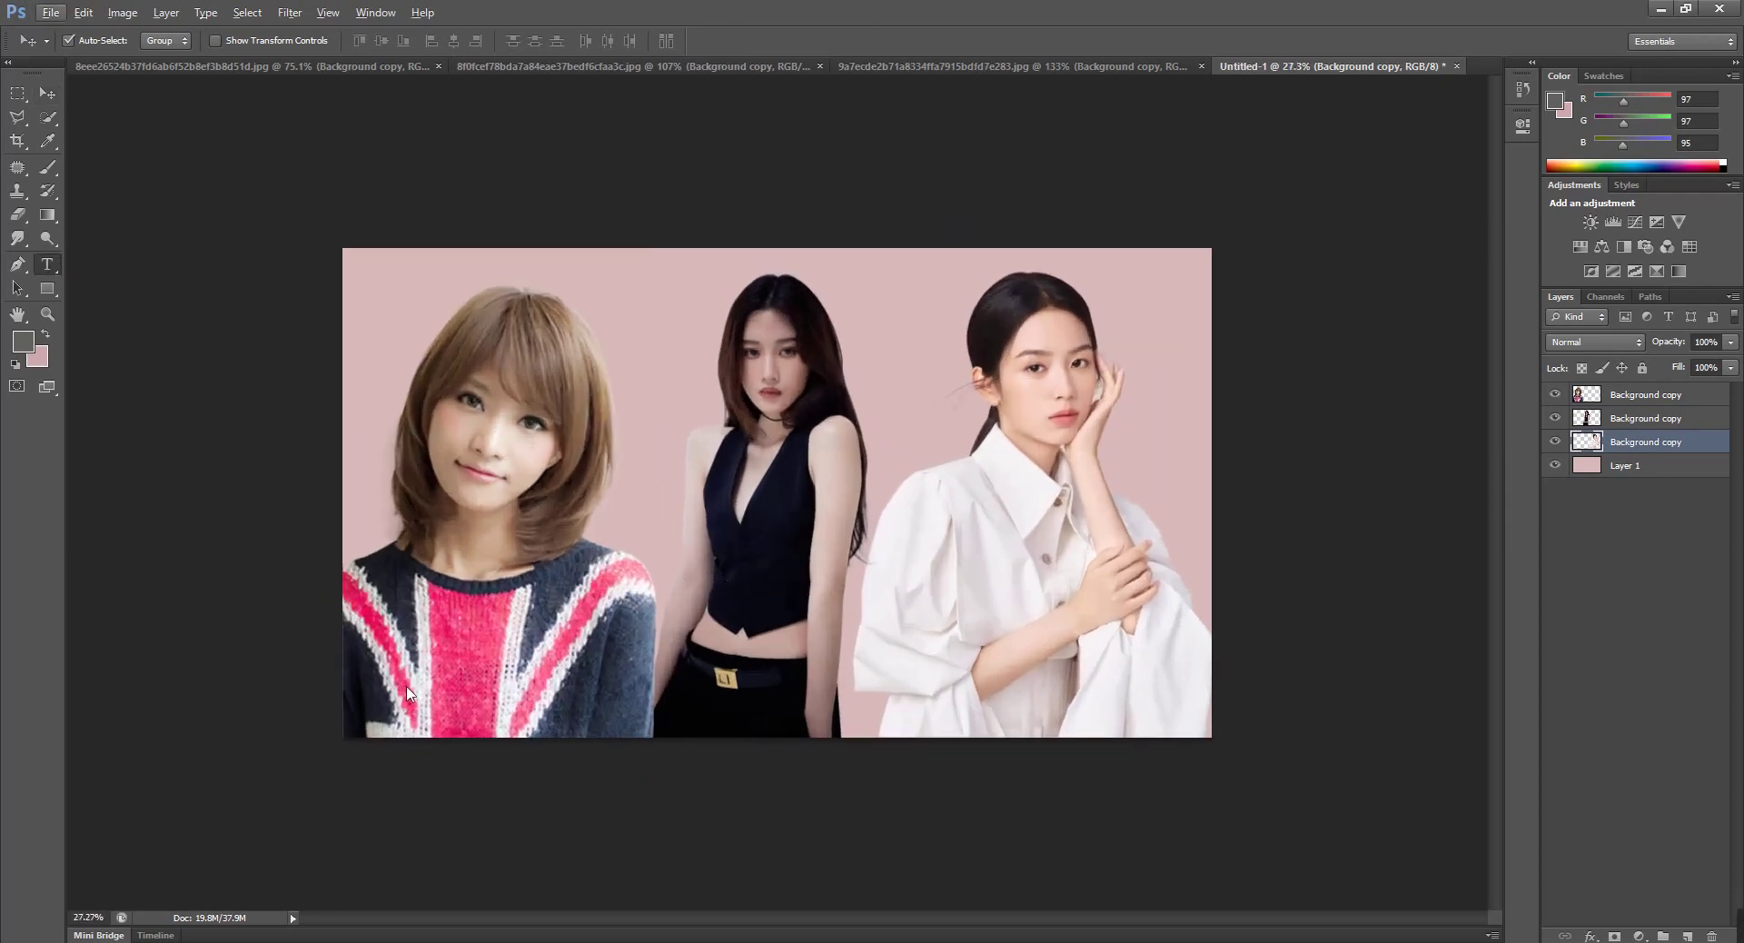
{"action": "left_click", "coordinate": [576, 715]}
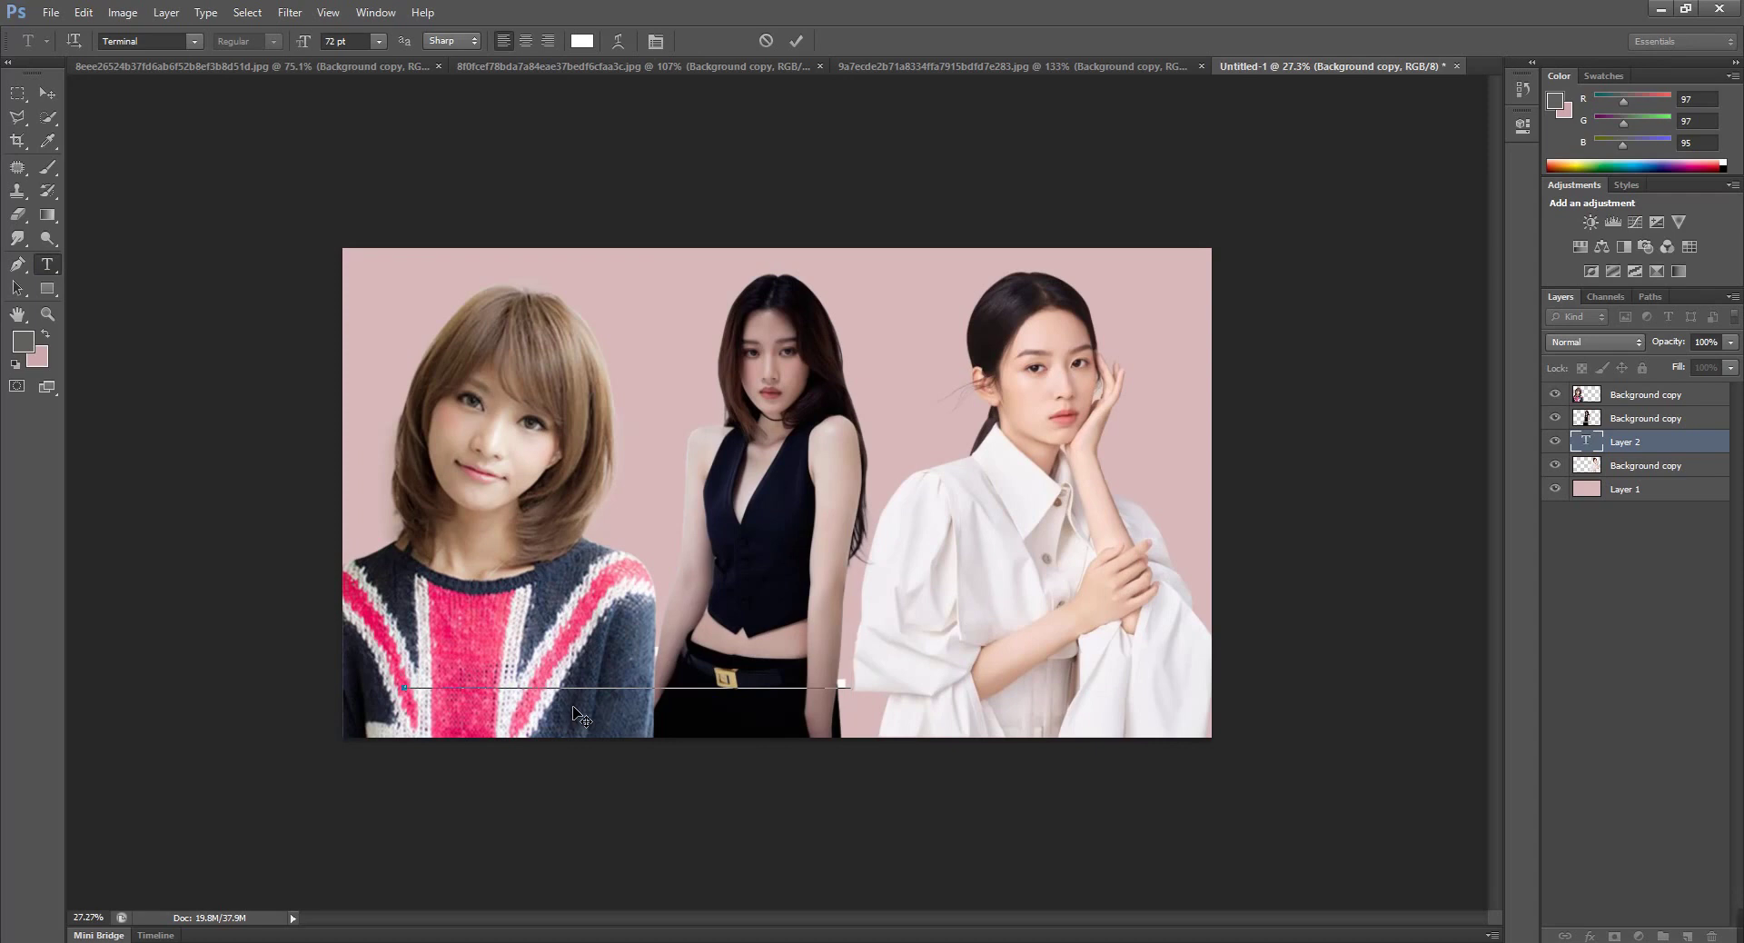
{"action": "type", "text": "9"}
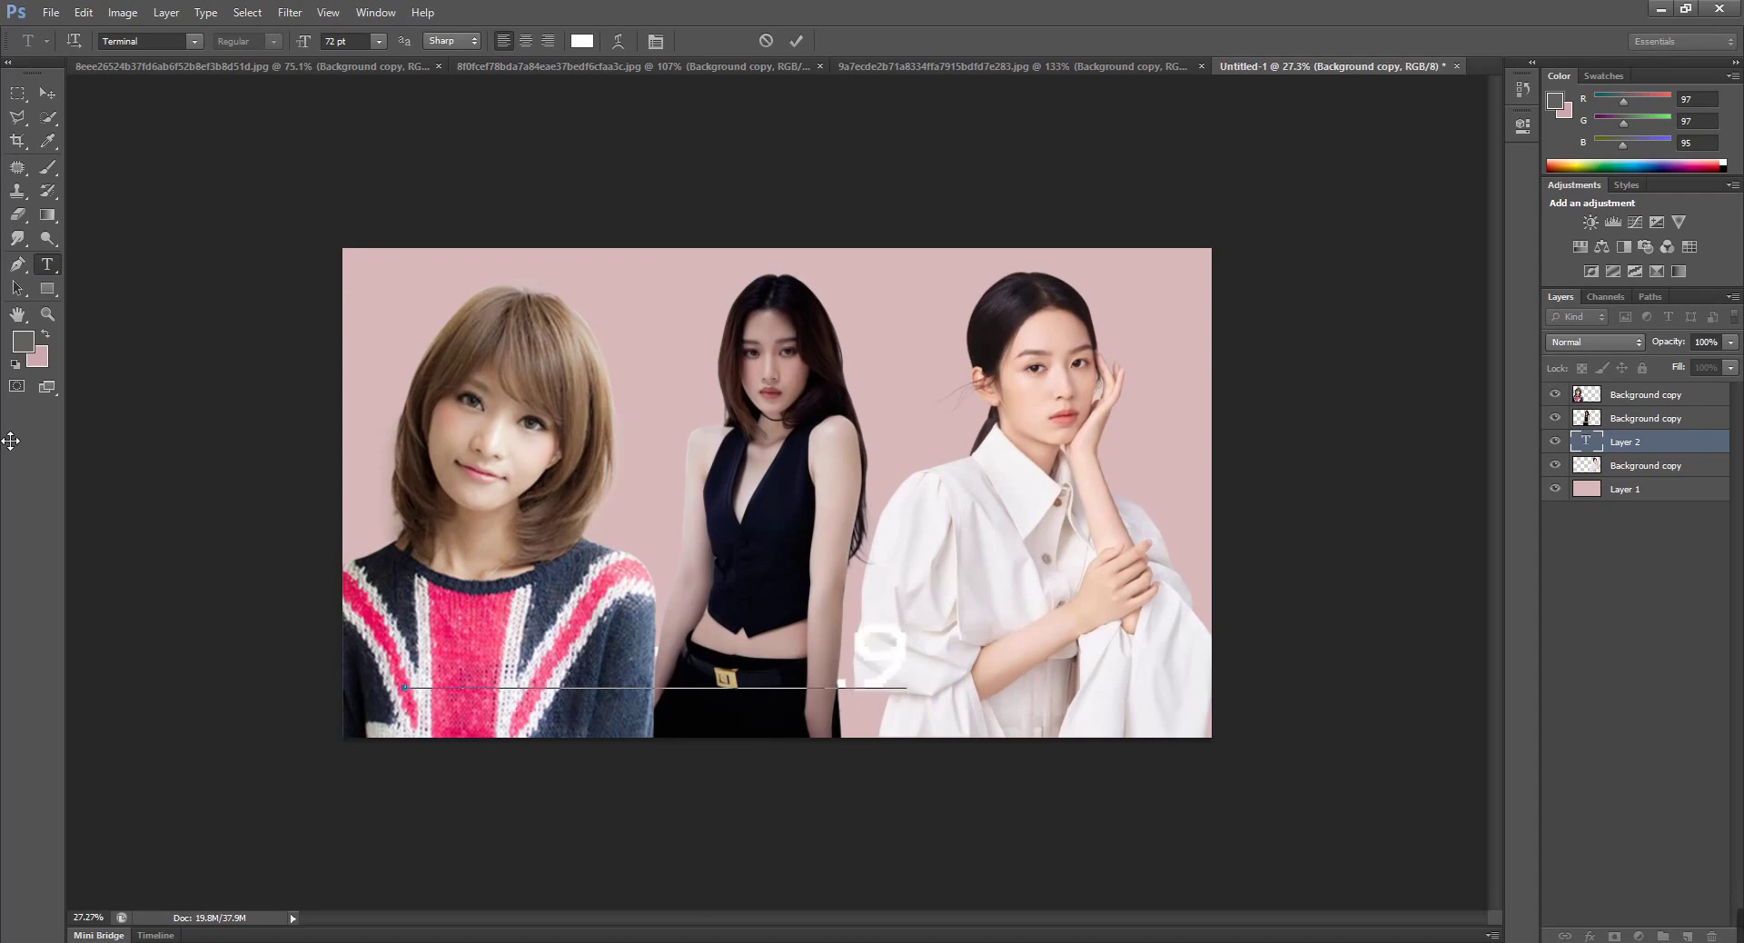
{"action": "left_click", "coordinate": [51, 95]}
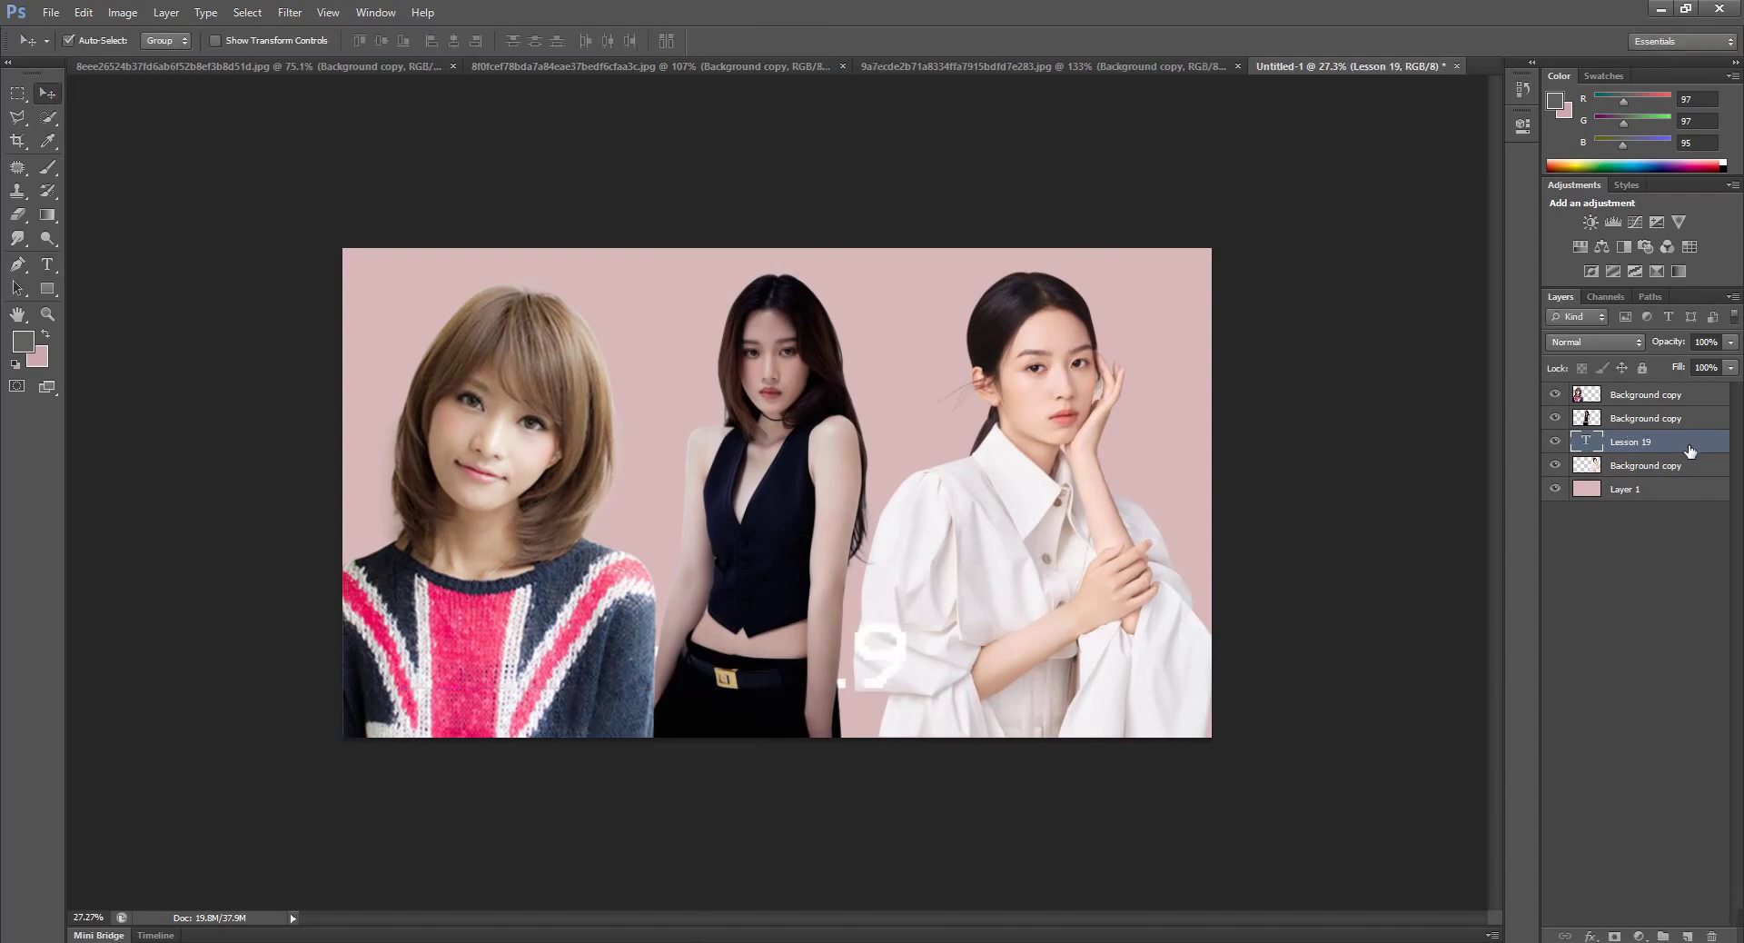
Move the Lesson 19 layer above the portraits and give it a 10 px stroke
{"action": "left_click_drag", "start_coordinate": [1689, 451], "coordinate": [1689, 390]}
{"action": "double_click", "coordinate": [1704, 394]}
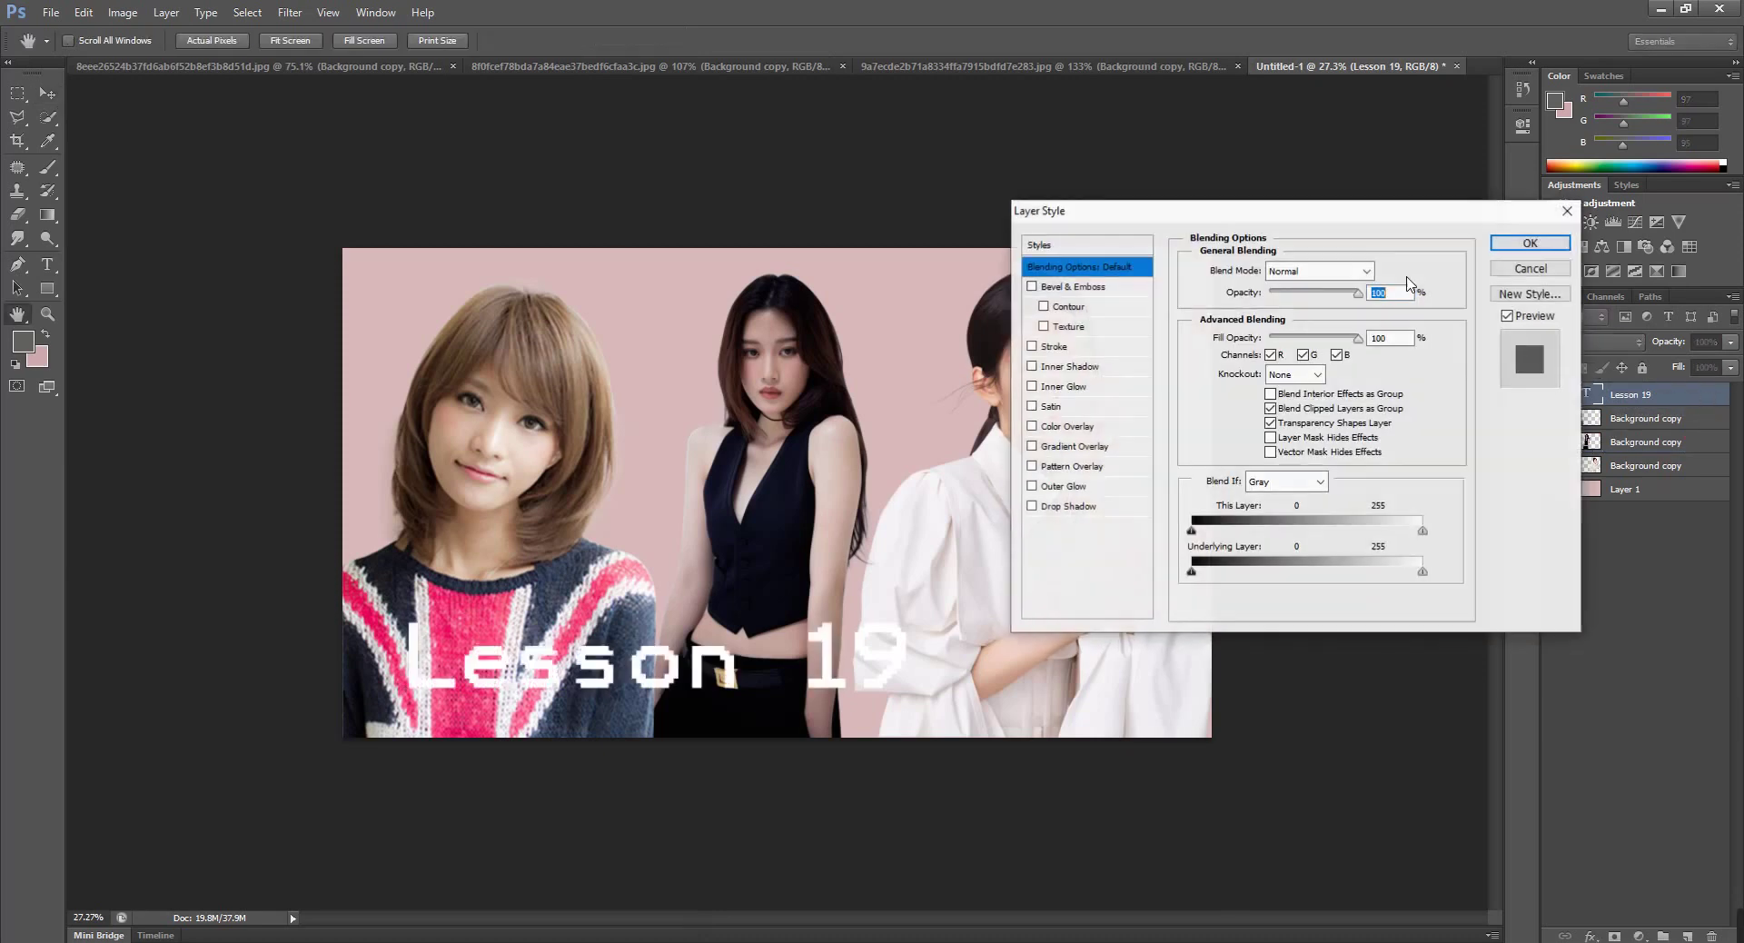
{"action": "left_click", "coordinate": [1058, 347]}
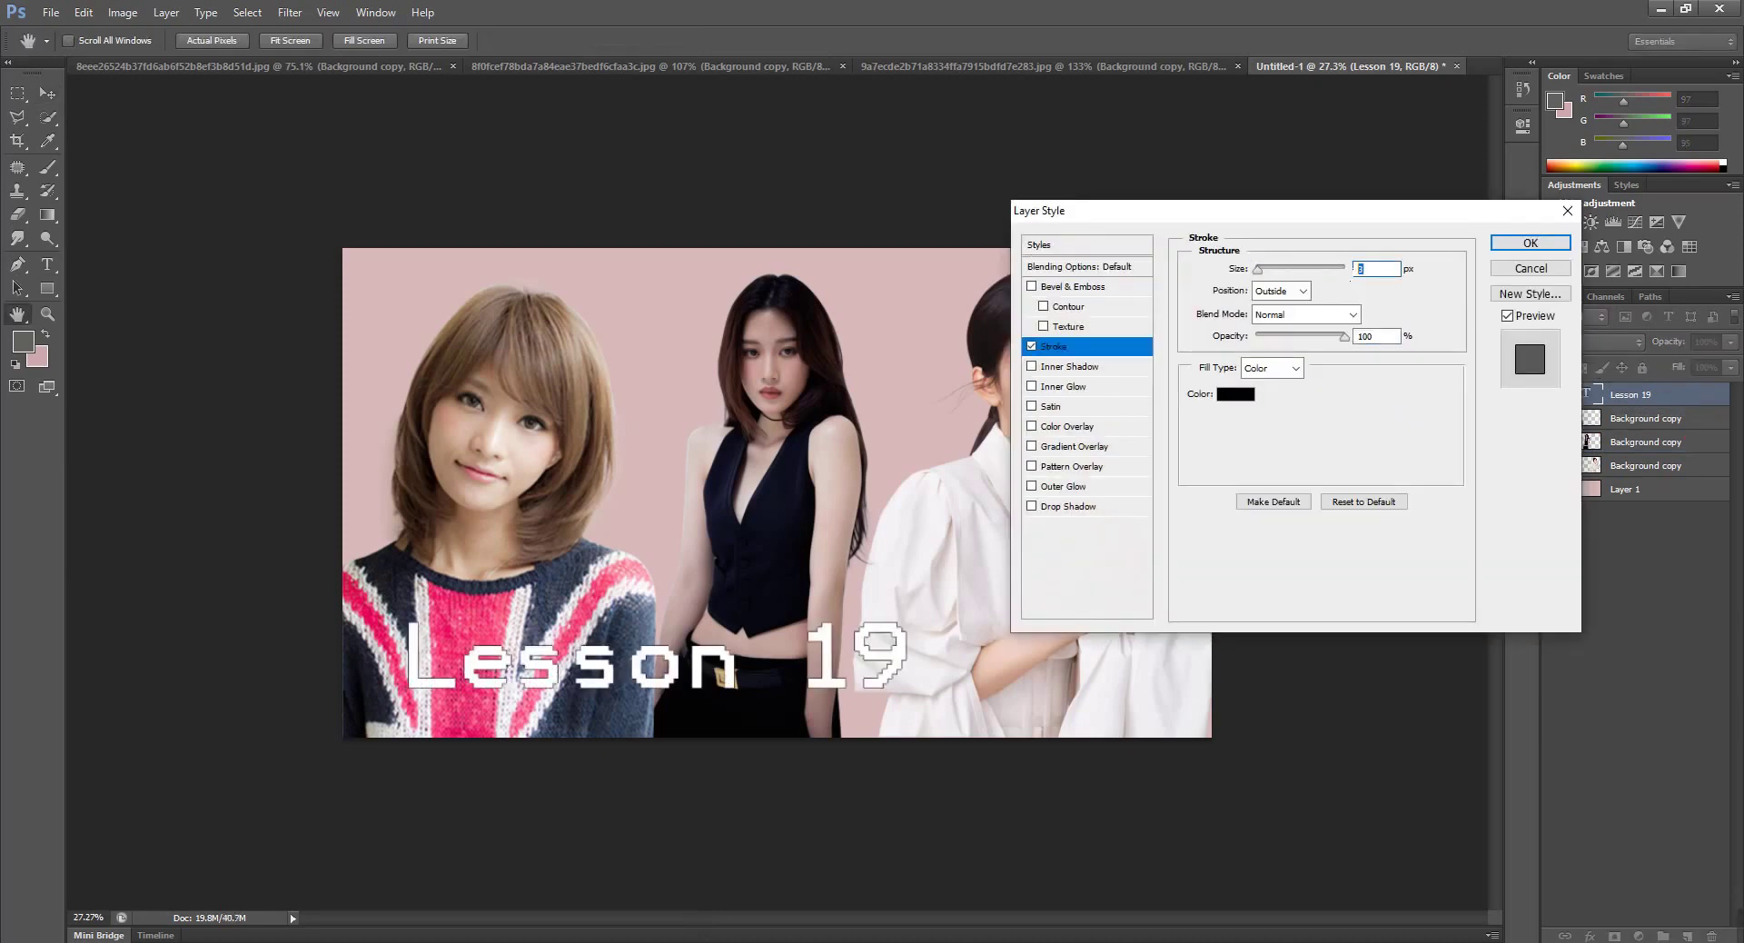
{"action": "left_click_drag", "start_coordinate": [1308, 270], "coordinate": [1325, 270]}
{"action": "key", "text": "Return"}
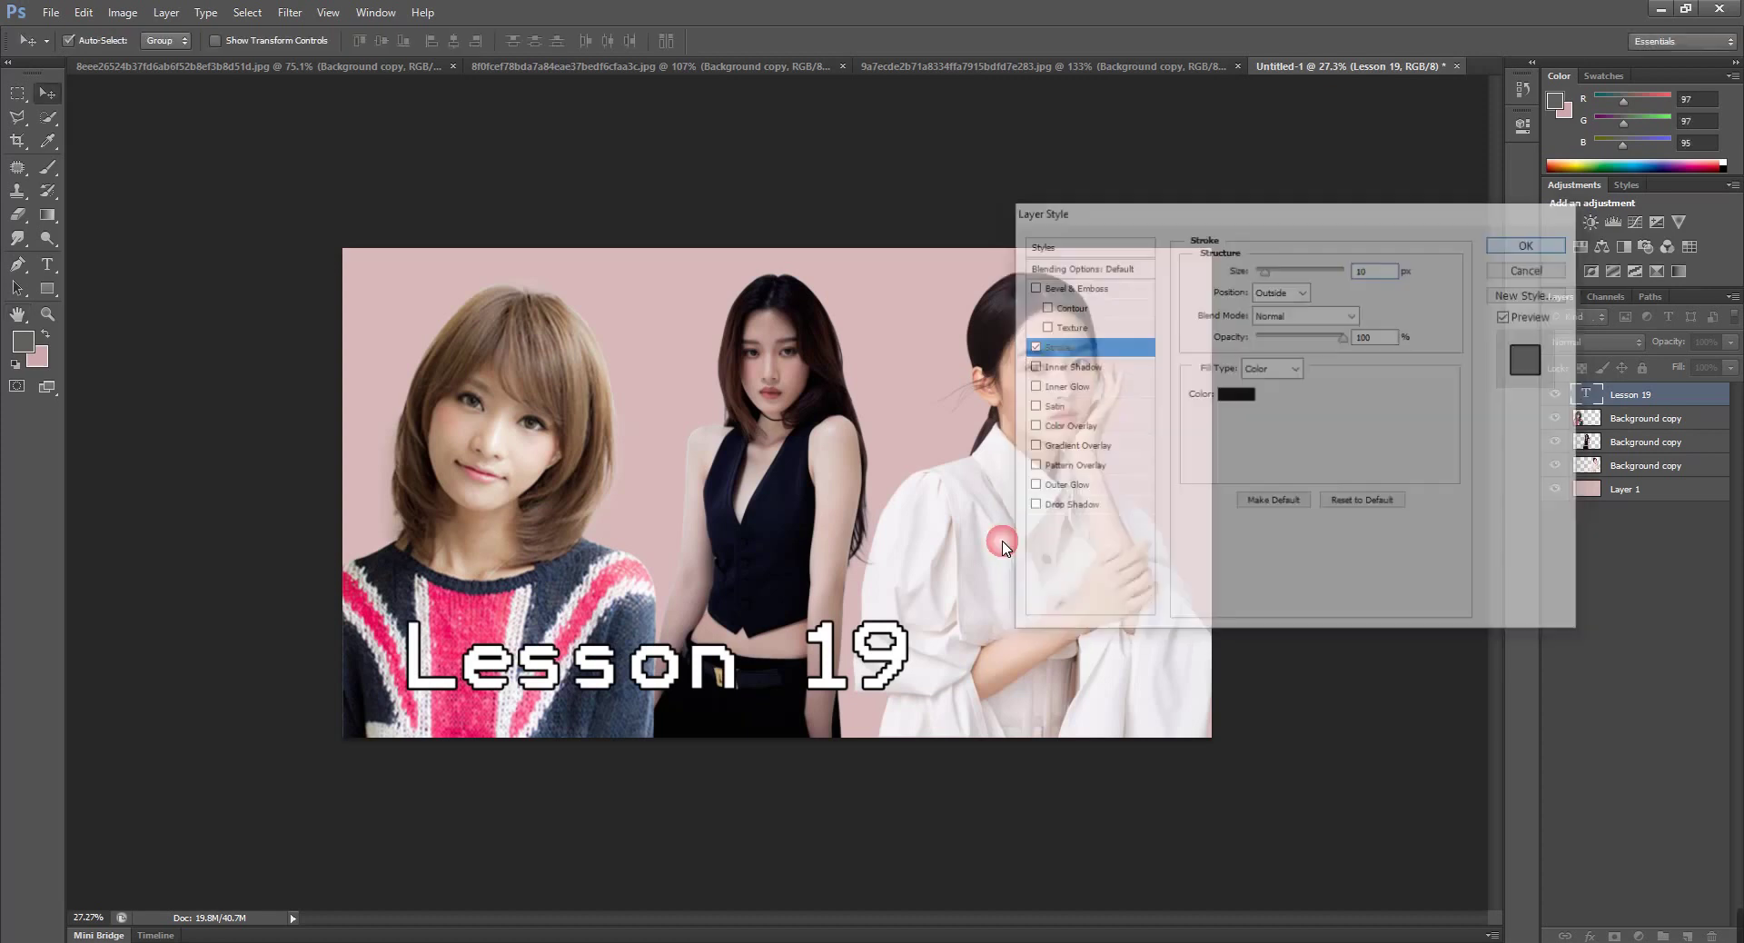
Shrink the Lesson 19 text to about 73%, then start Save As for a copy
{"action": "key", "text": "ctrl+t"}
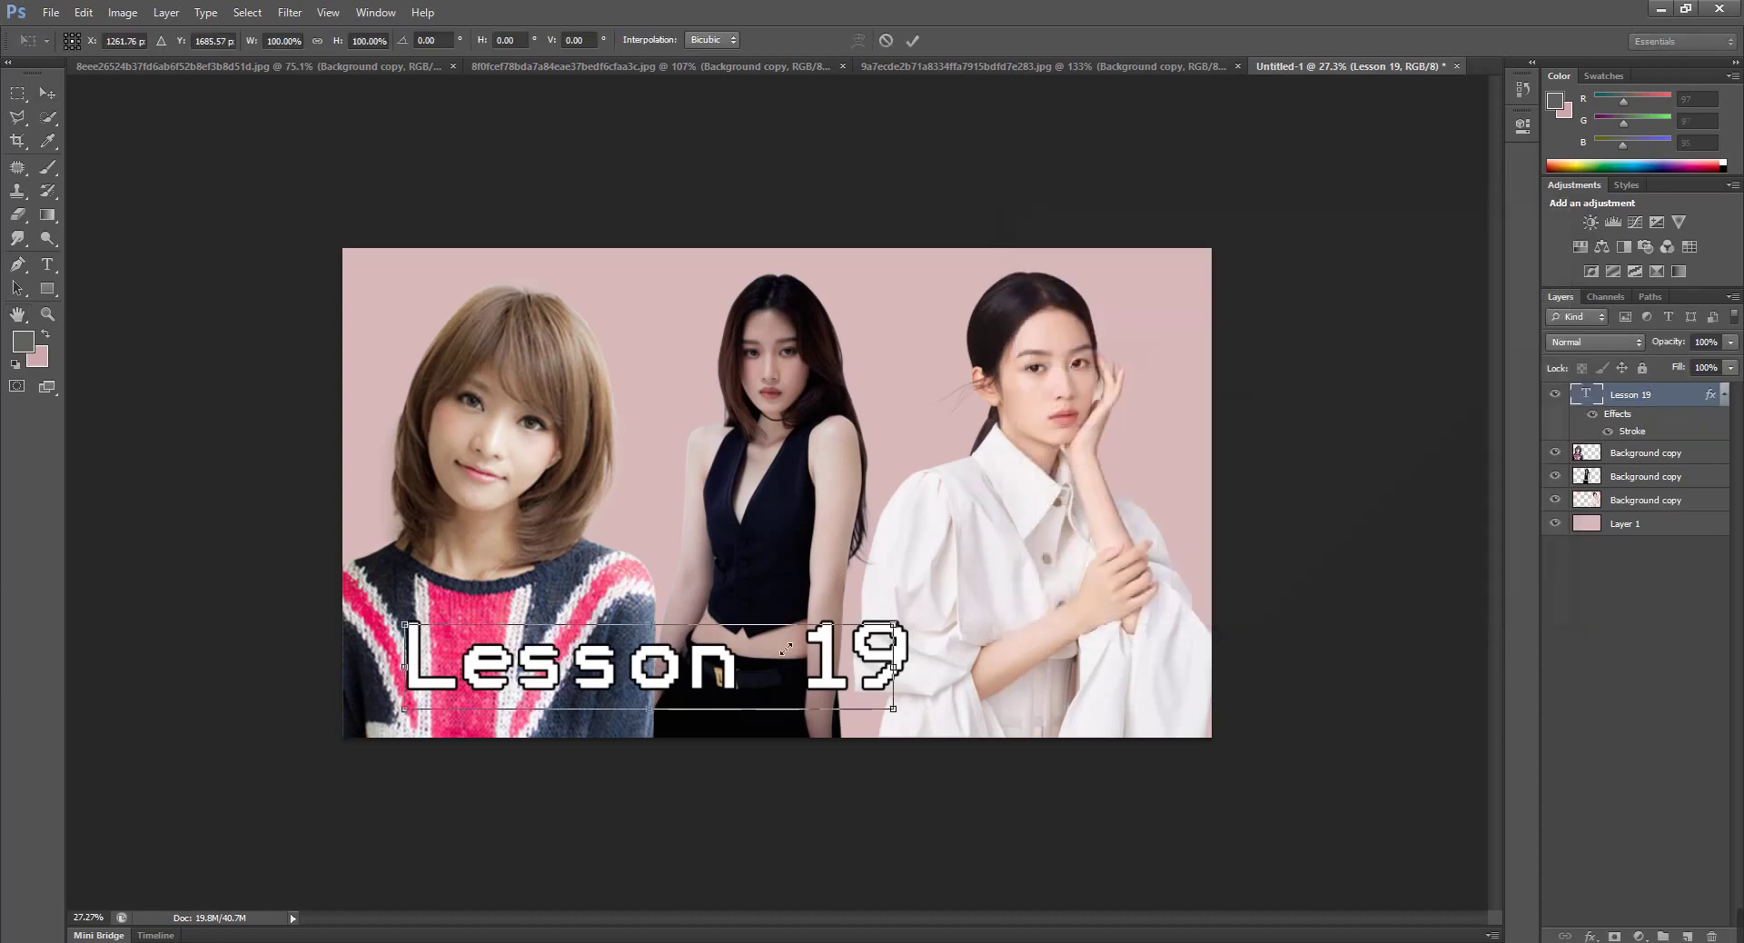
{"action": "left_click_drag", "start_coordinate": [910, 621], "coordinate": [774, 654]}
{"action": "key", "text": "Return"}
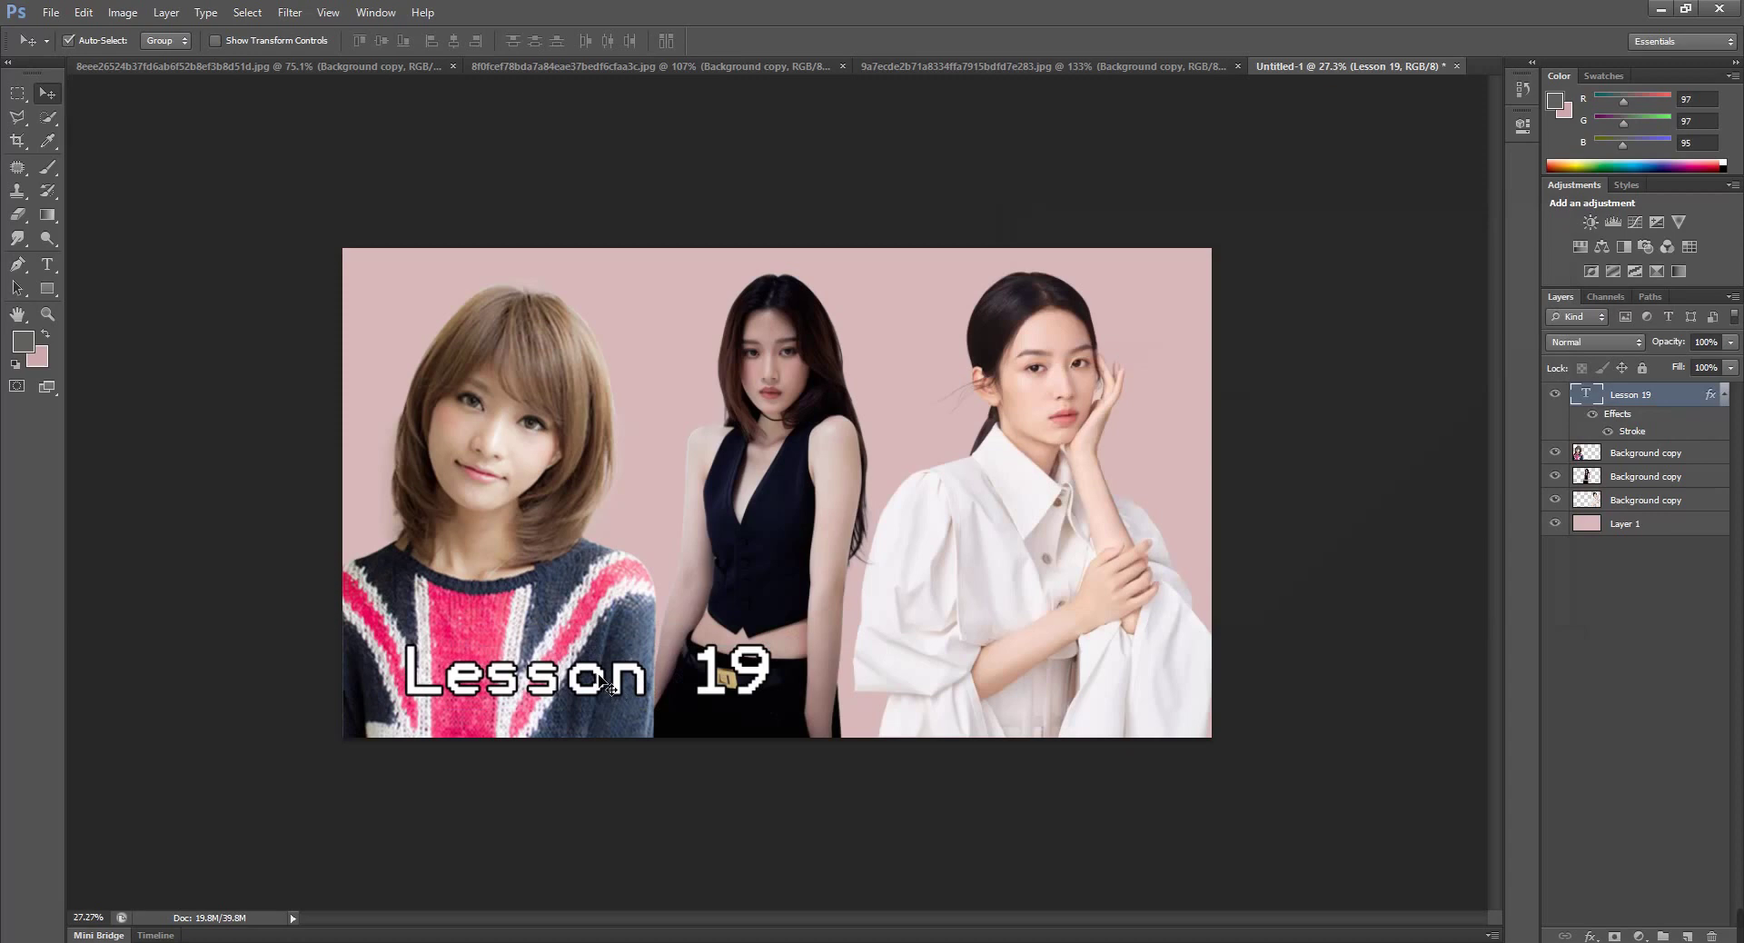
{"action": "key", "text": "ctrl+shift+s"}
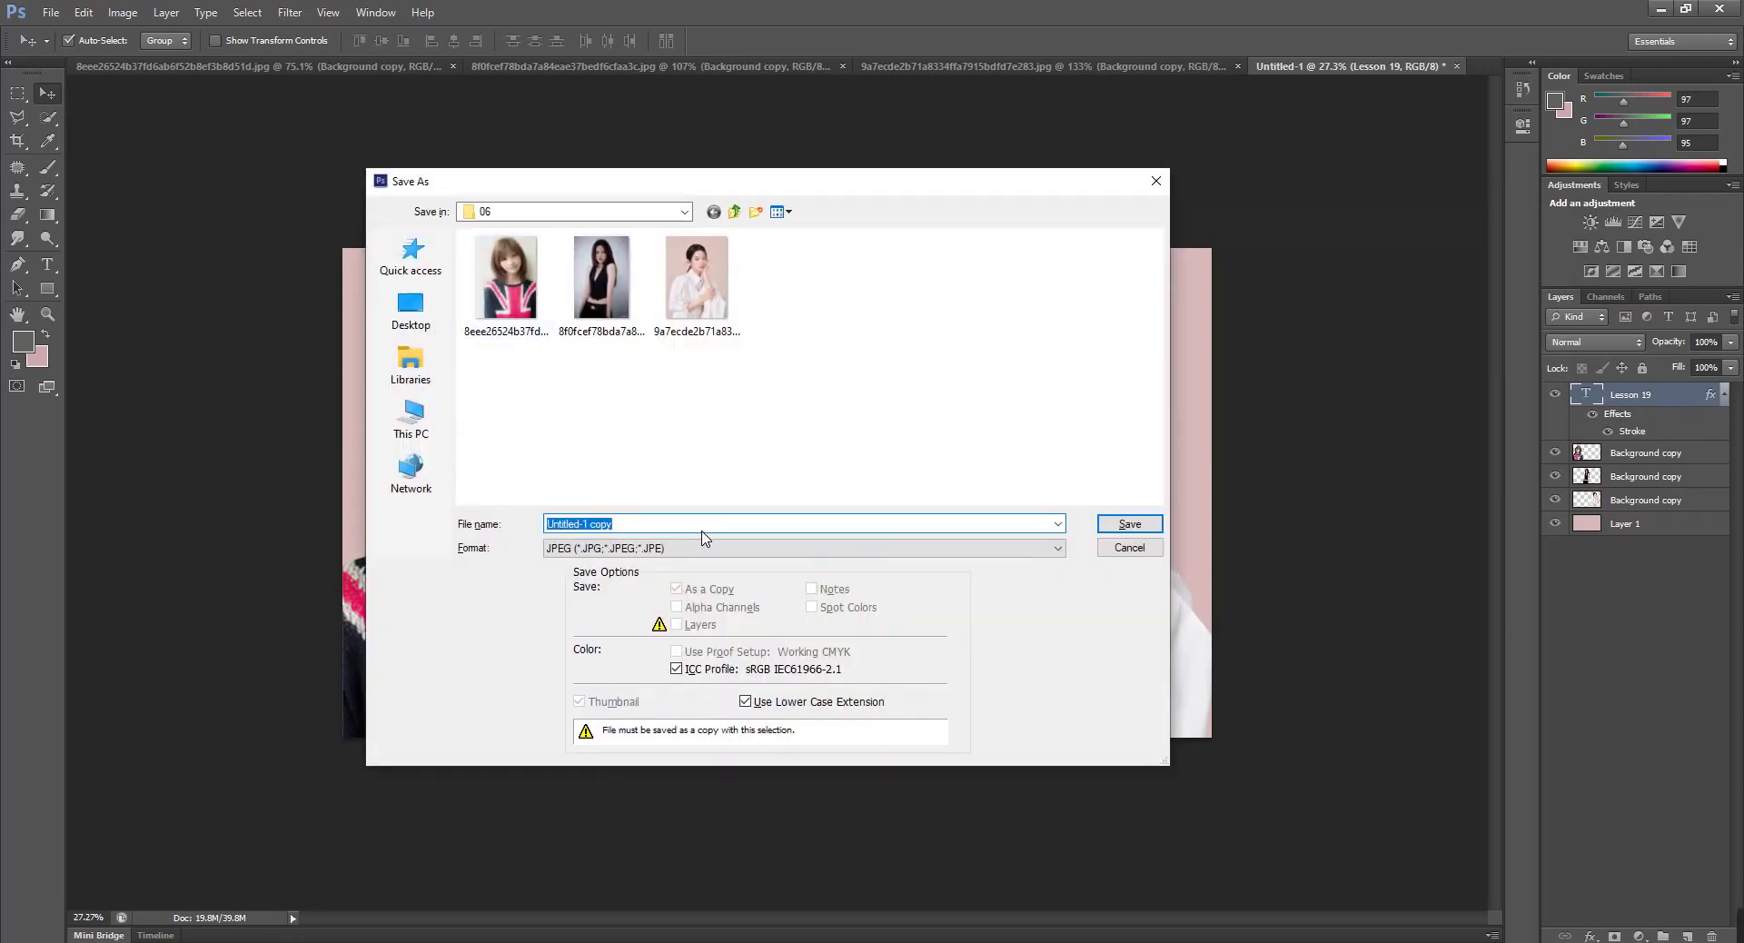
Enter a long Lesson 19 tutorial title as the file name
{"action": "type", "text": "Tec"}
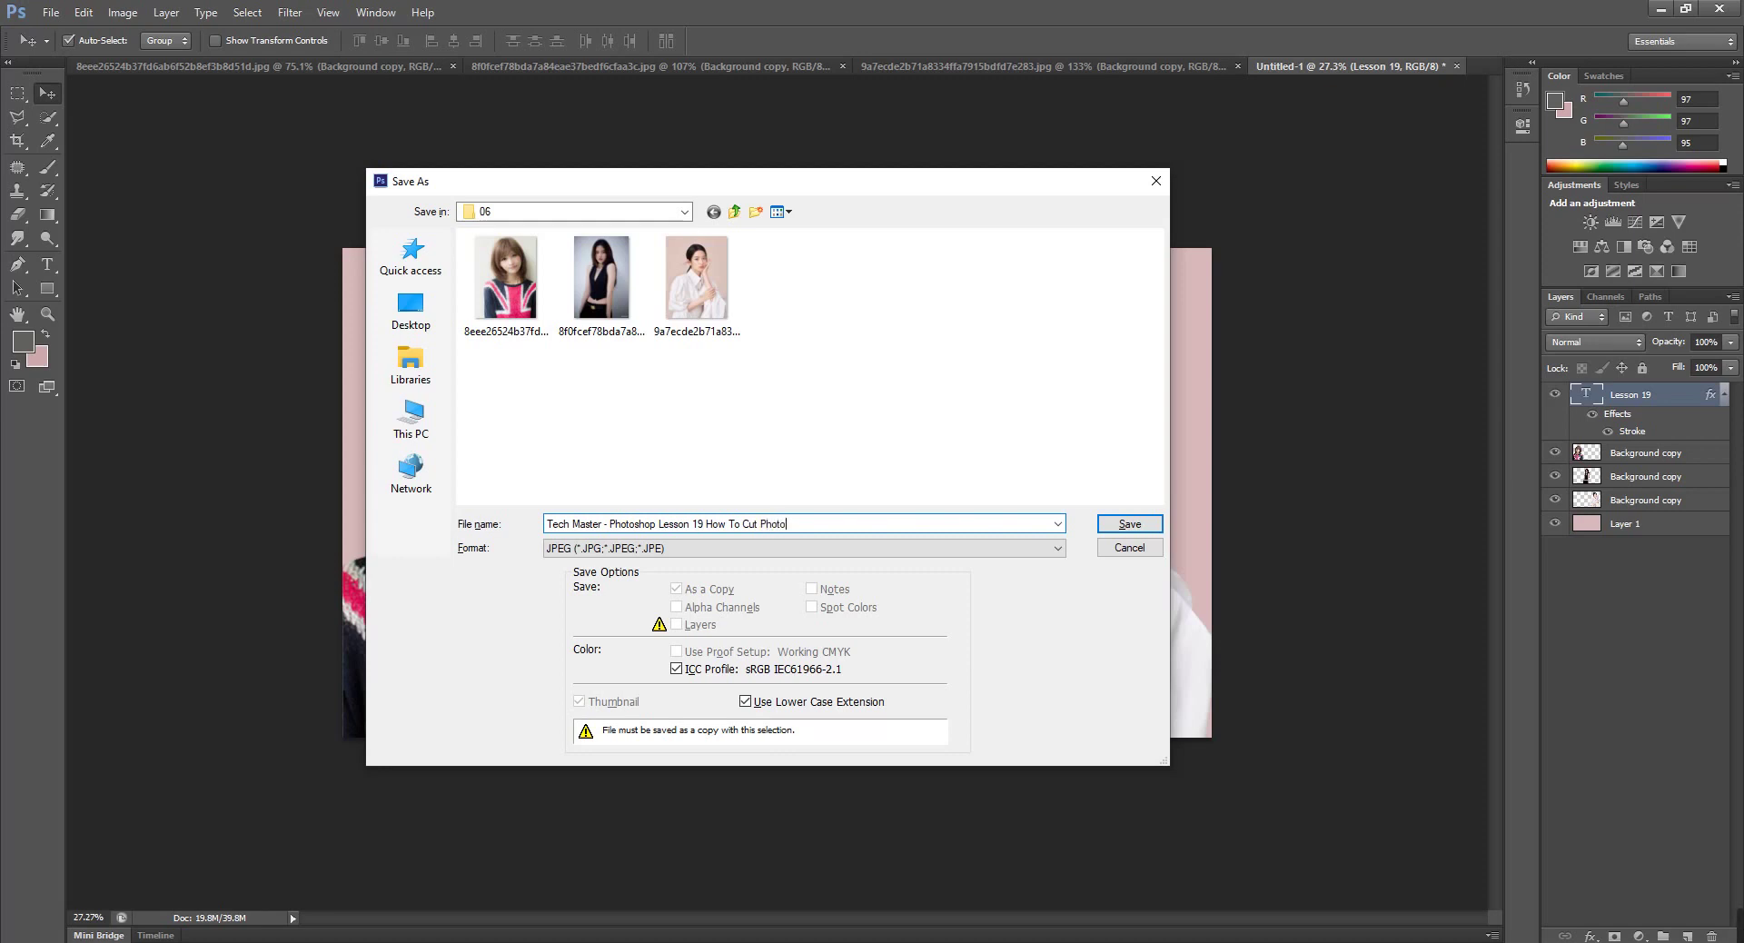
{"action": "type", "text": "2022"}
{"action": "type", "text": " Step"}
{"action": "type", "text": " B"}
{"action": "type", "text": "y St"}
{"action": "type", "text": "tep"}
{"action": "type", "text": "Work"}
{"action": "type", "text": "g 100%"}
{"action": "type", "text": "How "}
{"action": "type", "text": "To"}
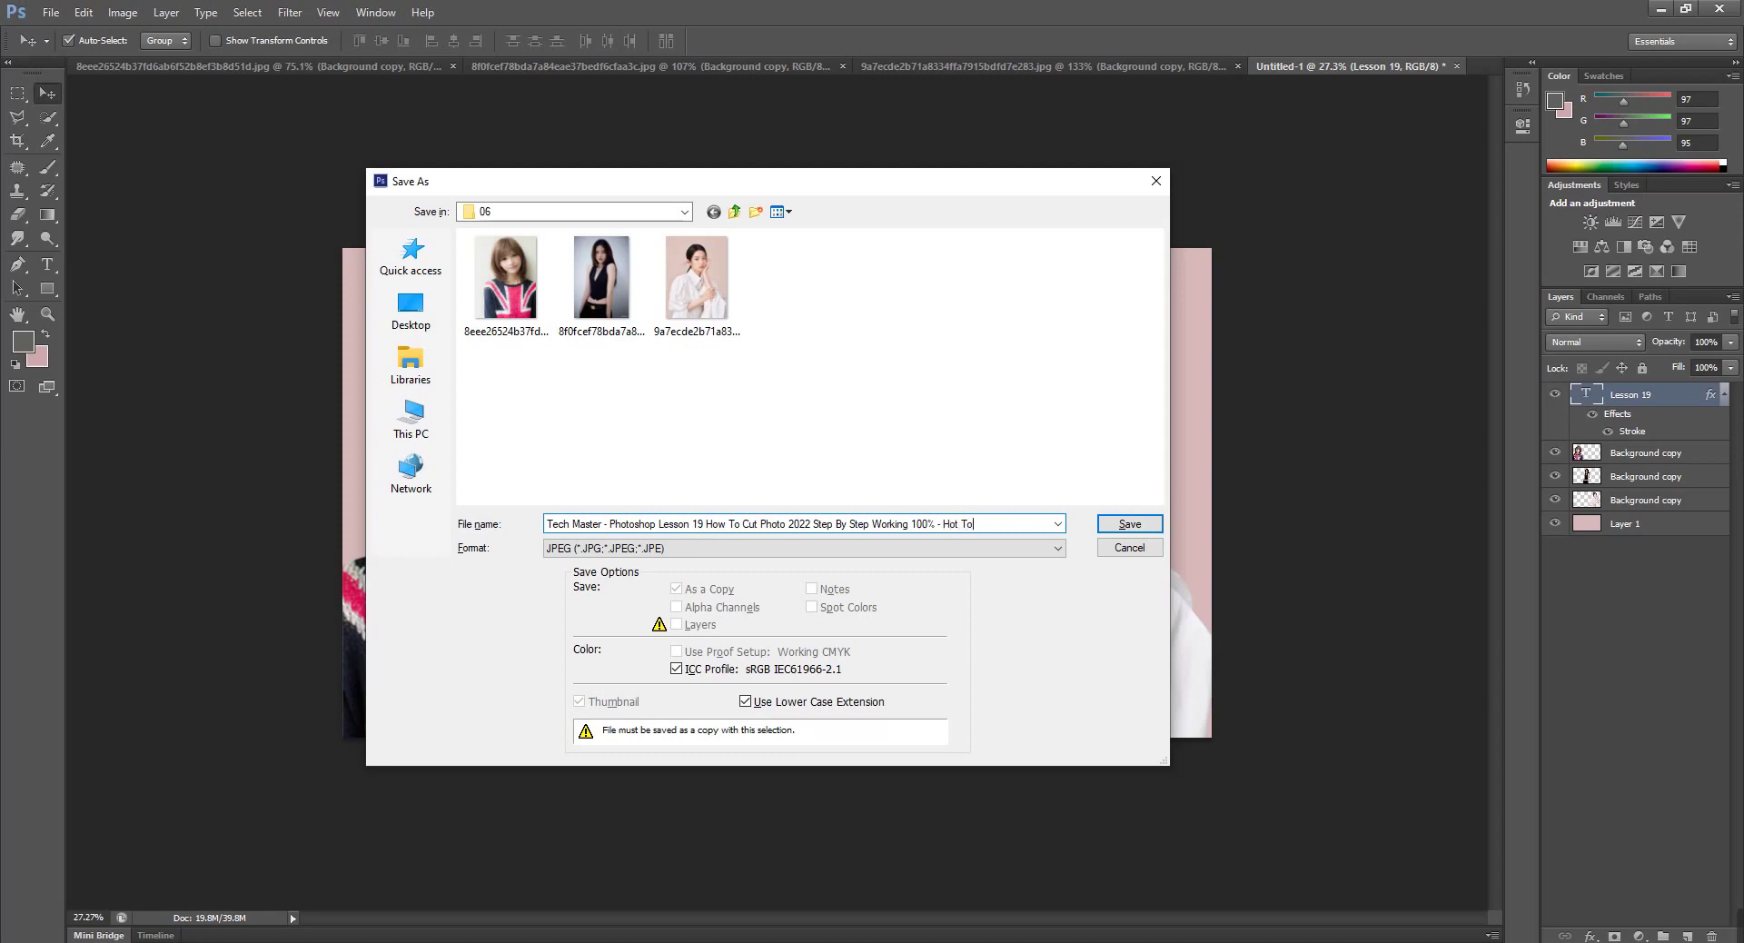
{"action": "key", "text": "BackSpace"}
{"action": "key", "text": "BackSpace"}
{"action": "type", "text": "Edit "}
{"action": "type", "text": "Photo"}
Save the copy to folder 06 as a Maximum-quality JPEG
{"action": "key", "text": "ctrl+a"}
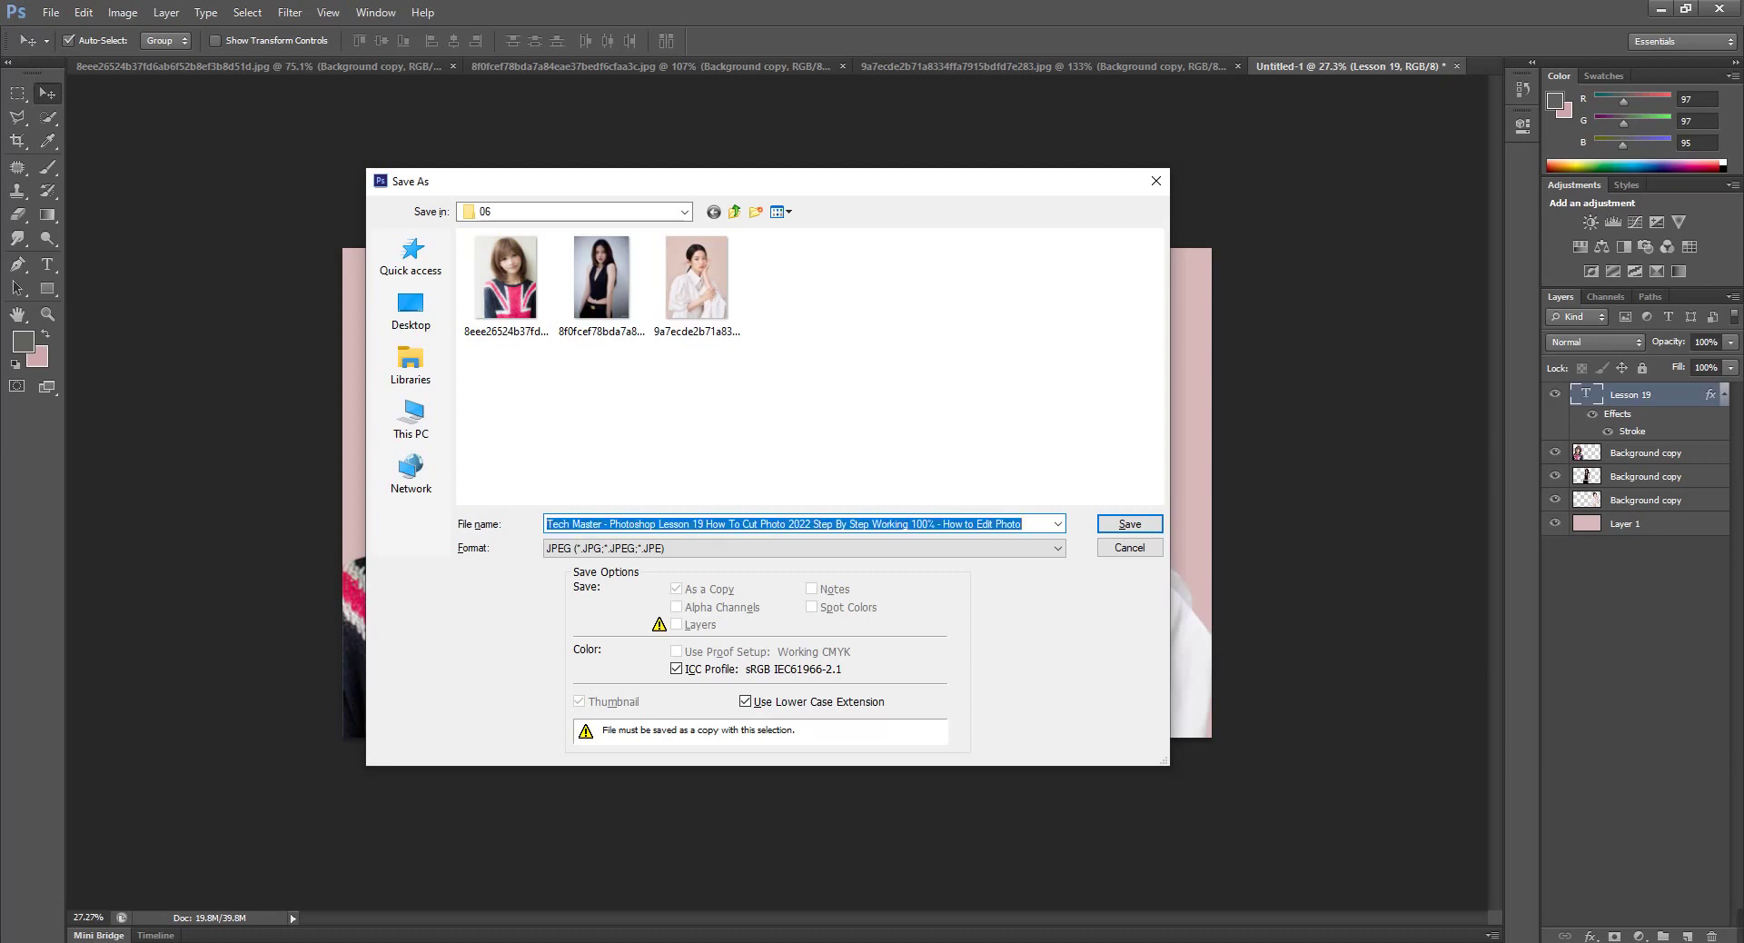
{"action": "left_click", "coordinate": [1126, 525]}
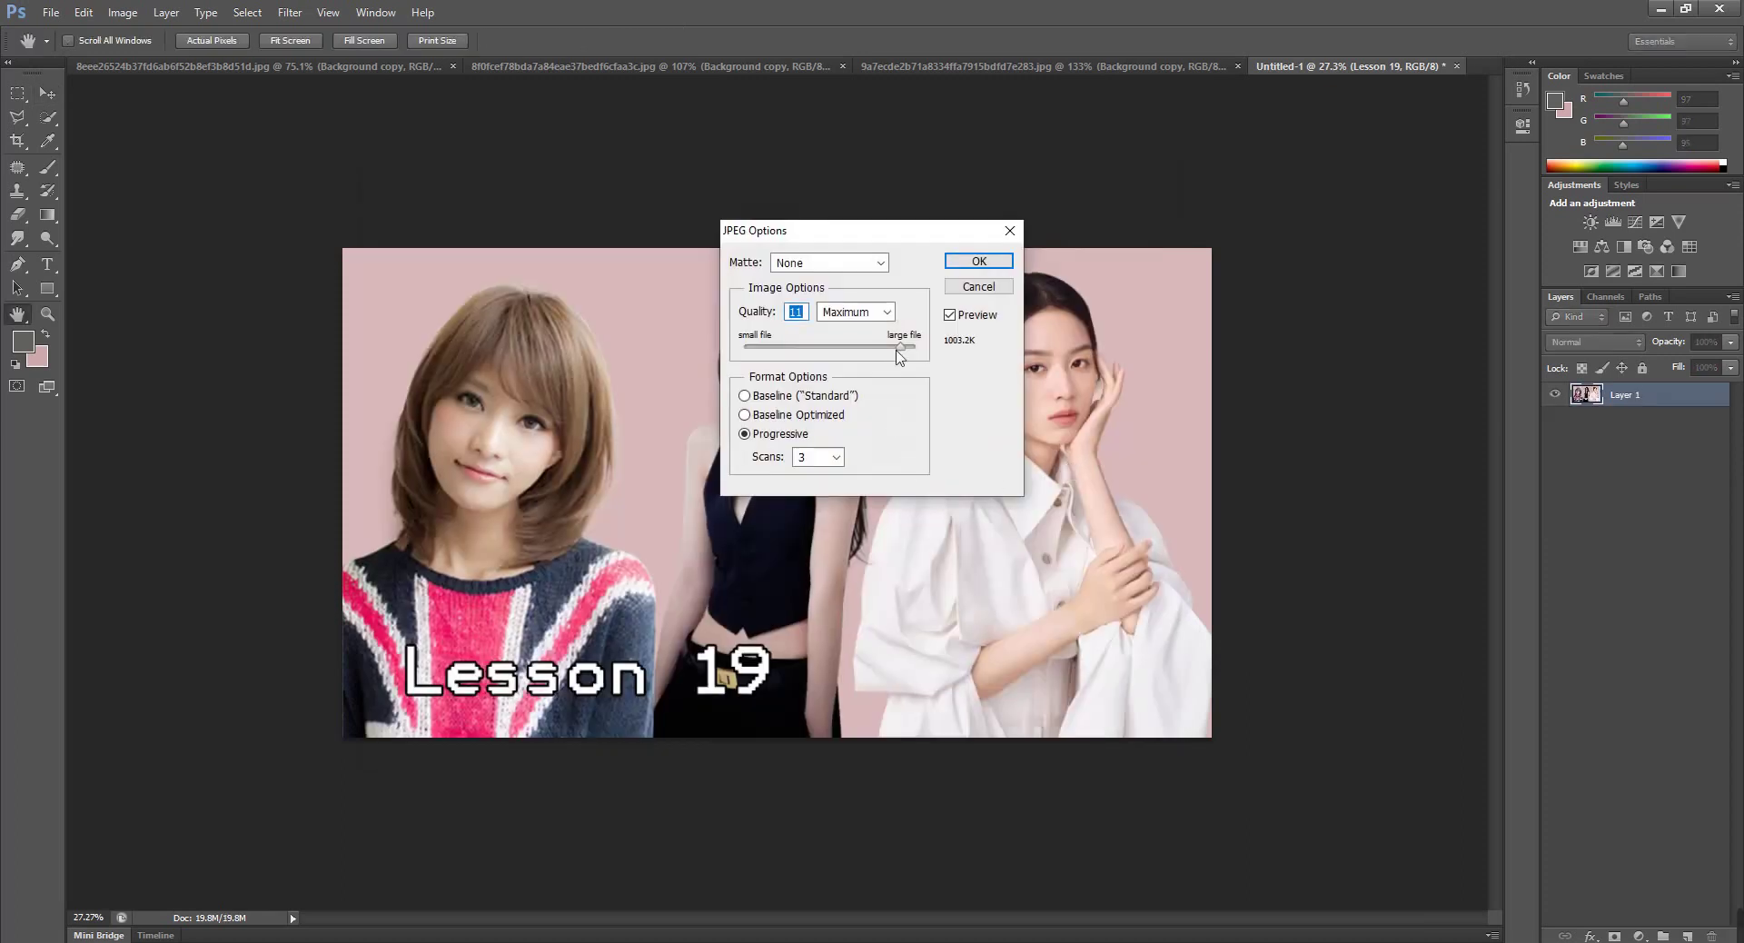
{"action": "left_click", "coordinate": [978, 263]}
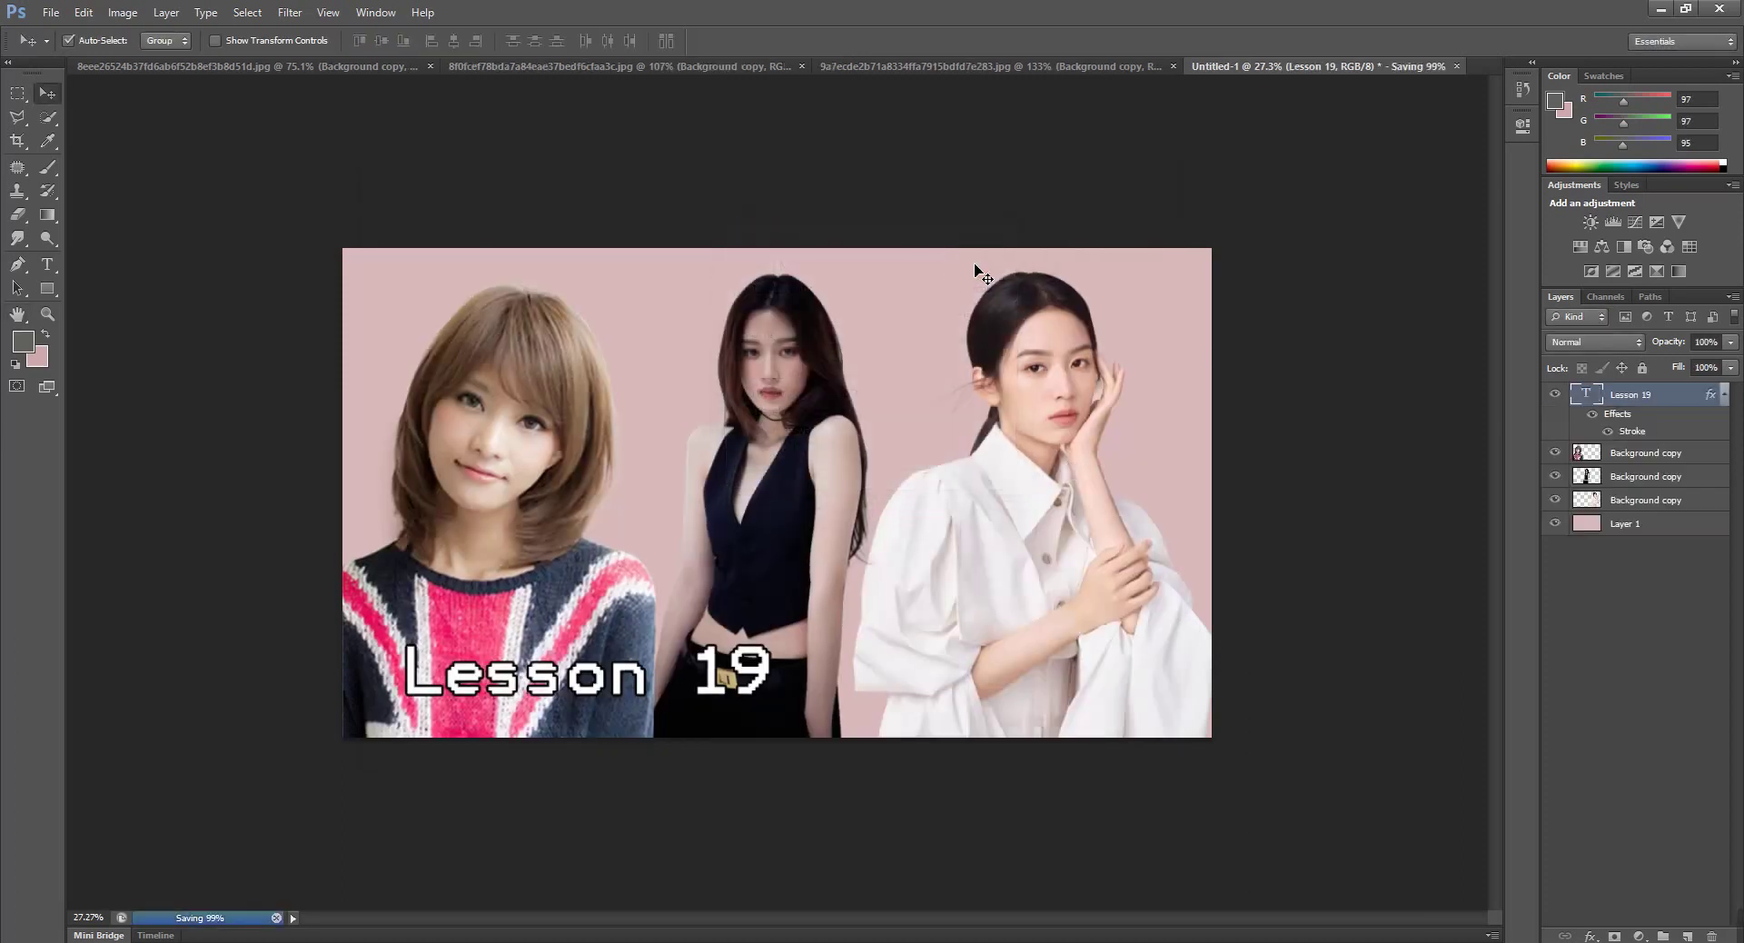